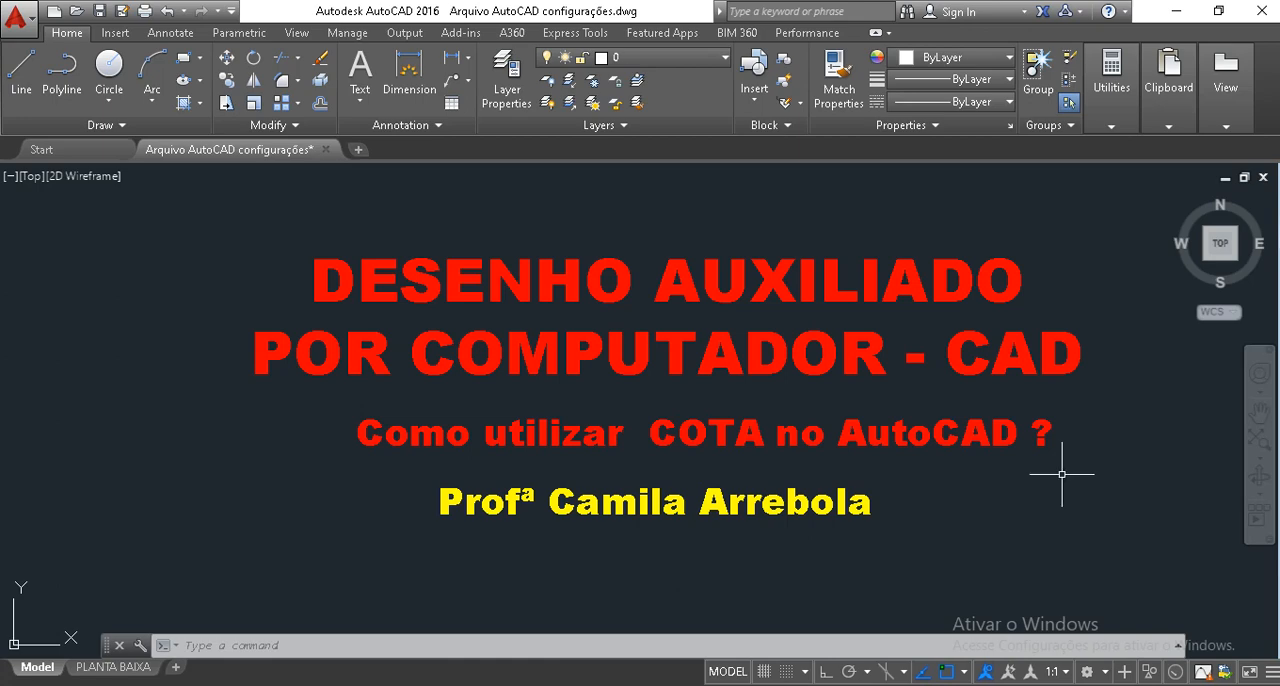
# Locate the dimensioned room plan inside the PADRÃO 1:100 frame.
pyautogui.scroll(-4, 479, 439)
pyautogui.moveTo(612, 430); pyautogui.dragTo(3, 466, button='middle')
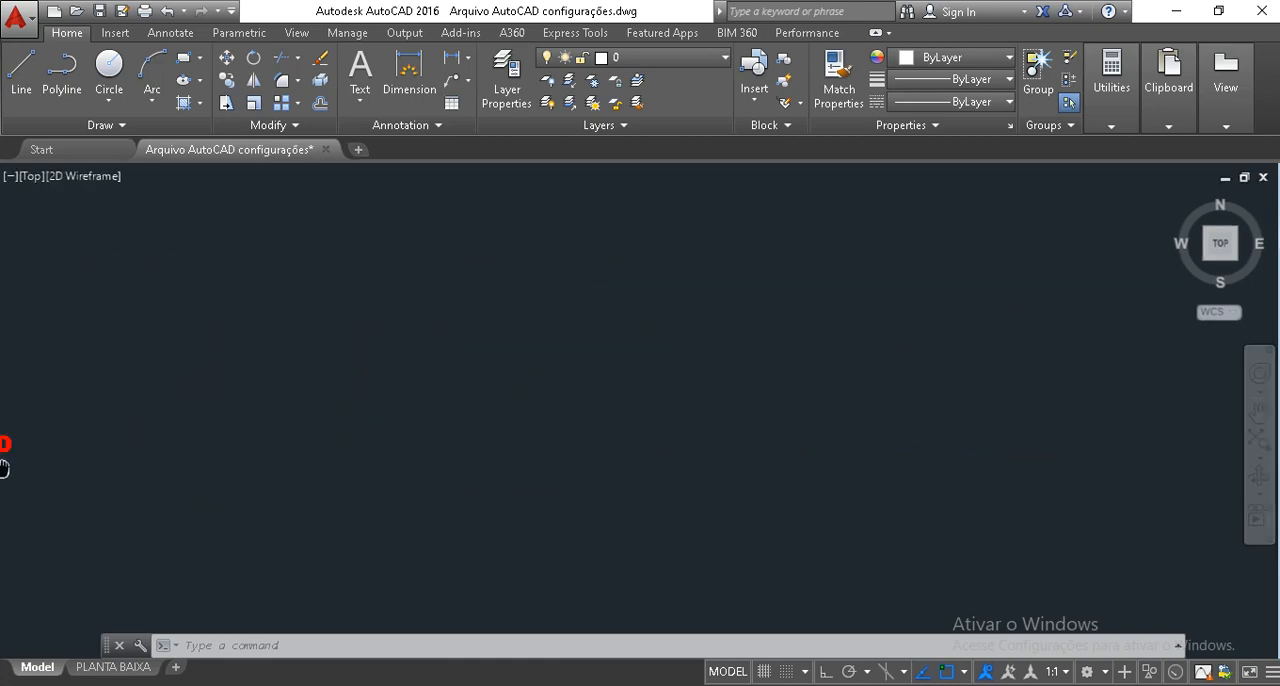
pyautogui.scroll(-4, 669, 380)
pyautogui.moveTo(808, 380); pyautogui.dragTo(165, 380, button='middle')
pyautogui.scroll(4, 618, 473)
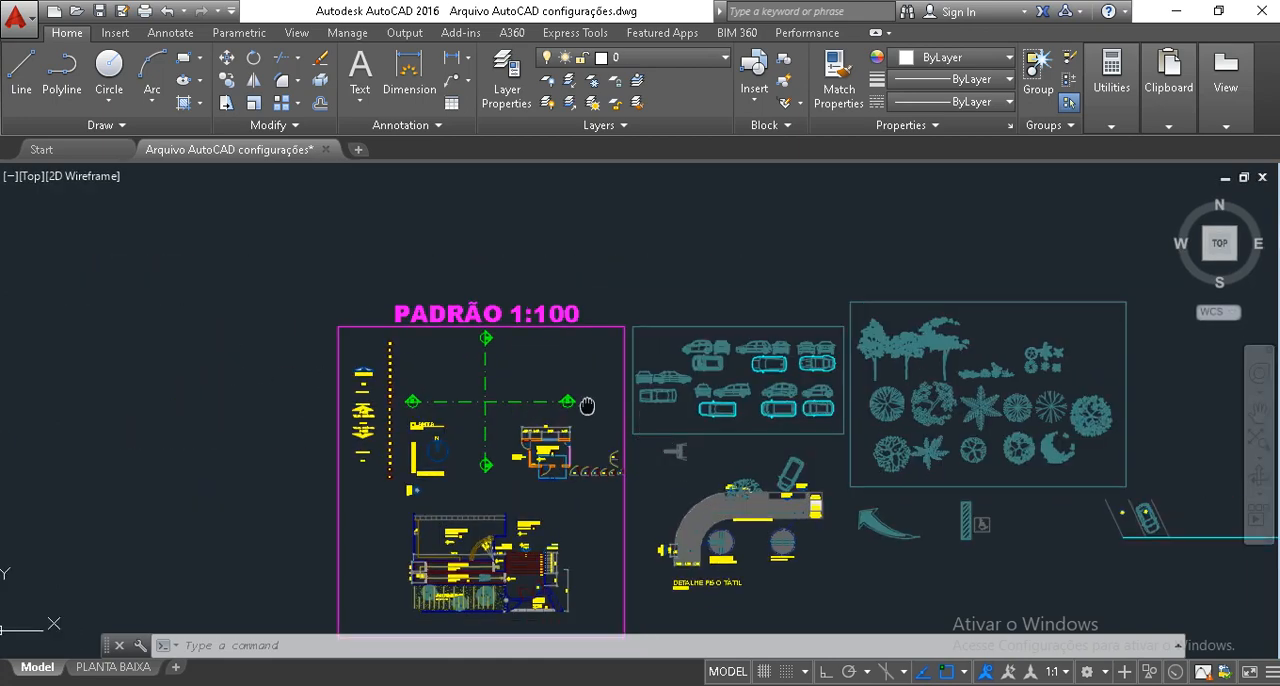
pyautogui.moveTo(519, 366); pyautogui.dragTo(506, 366, button='middle')
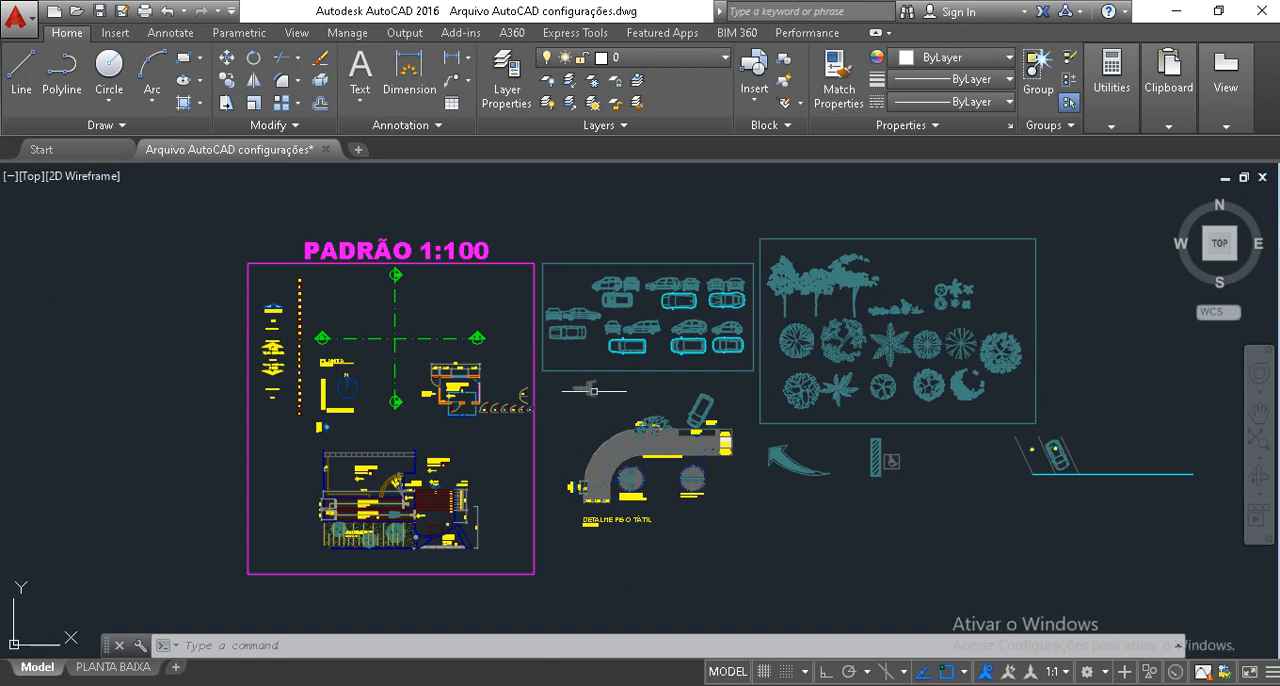
pyautogui.scroll(2, 401, 571)
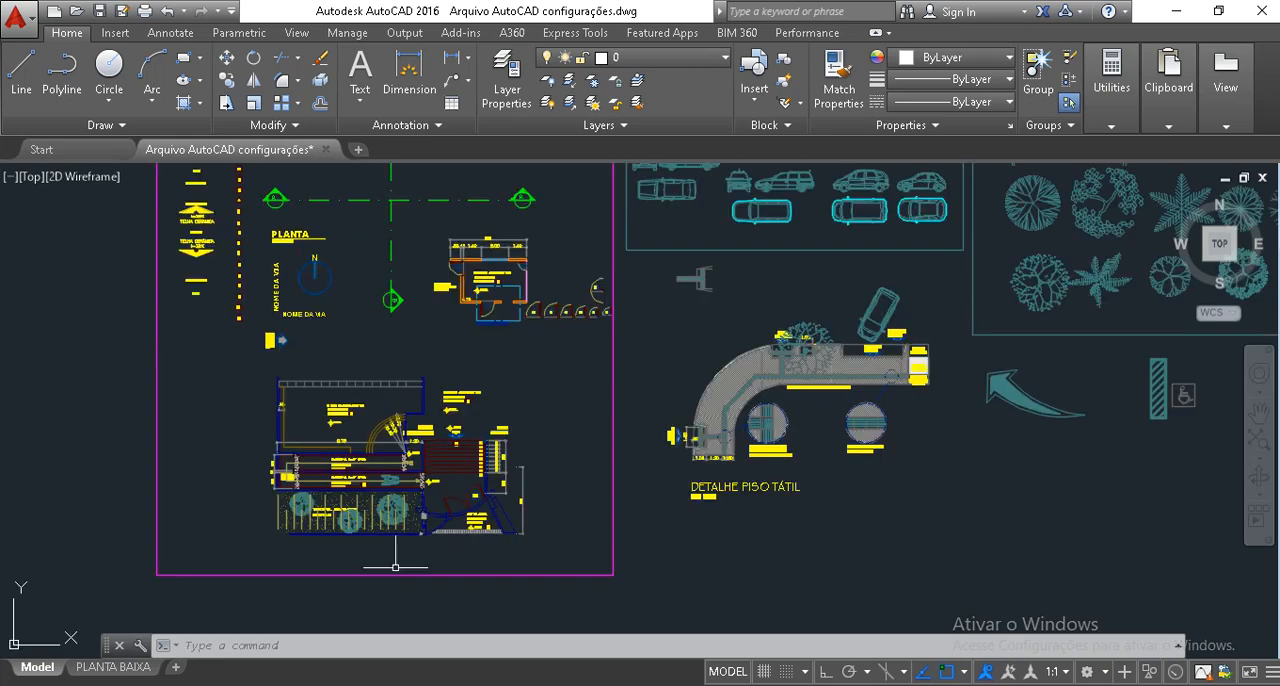
pyautogui.scroll(8, 490, 228)
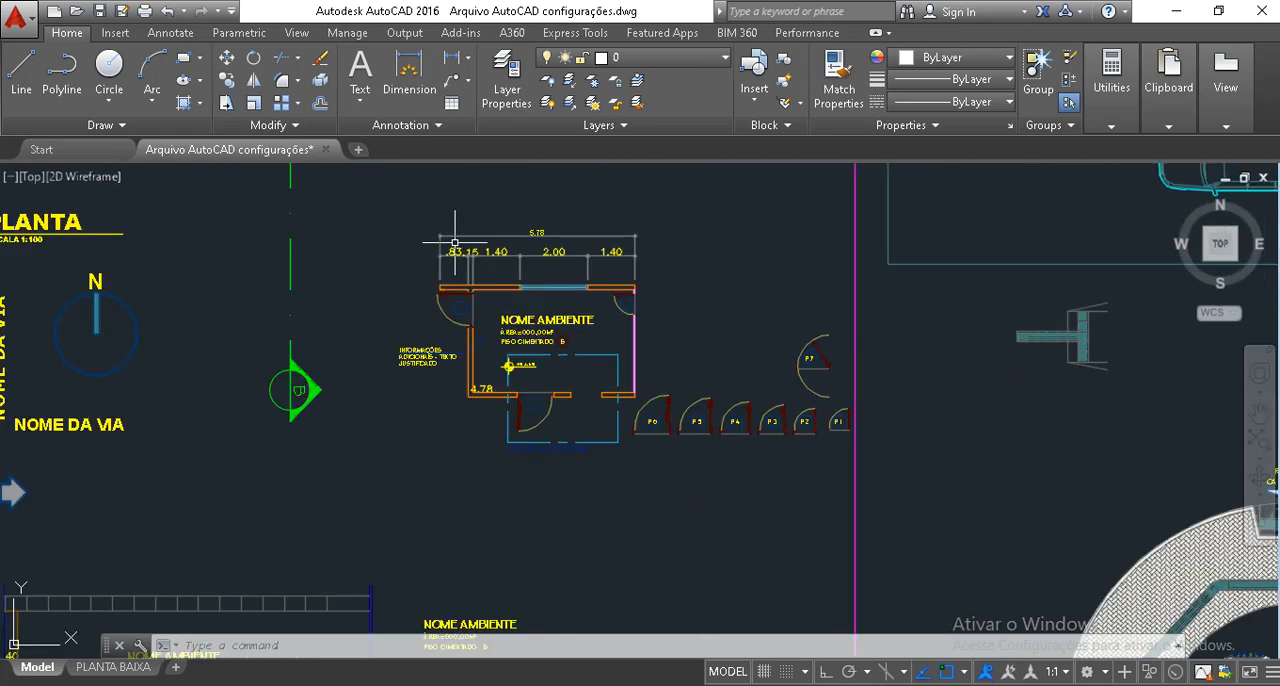
pyautogui.scroll(-3, 417, 499)
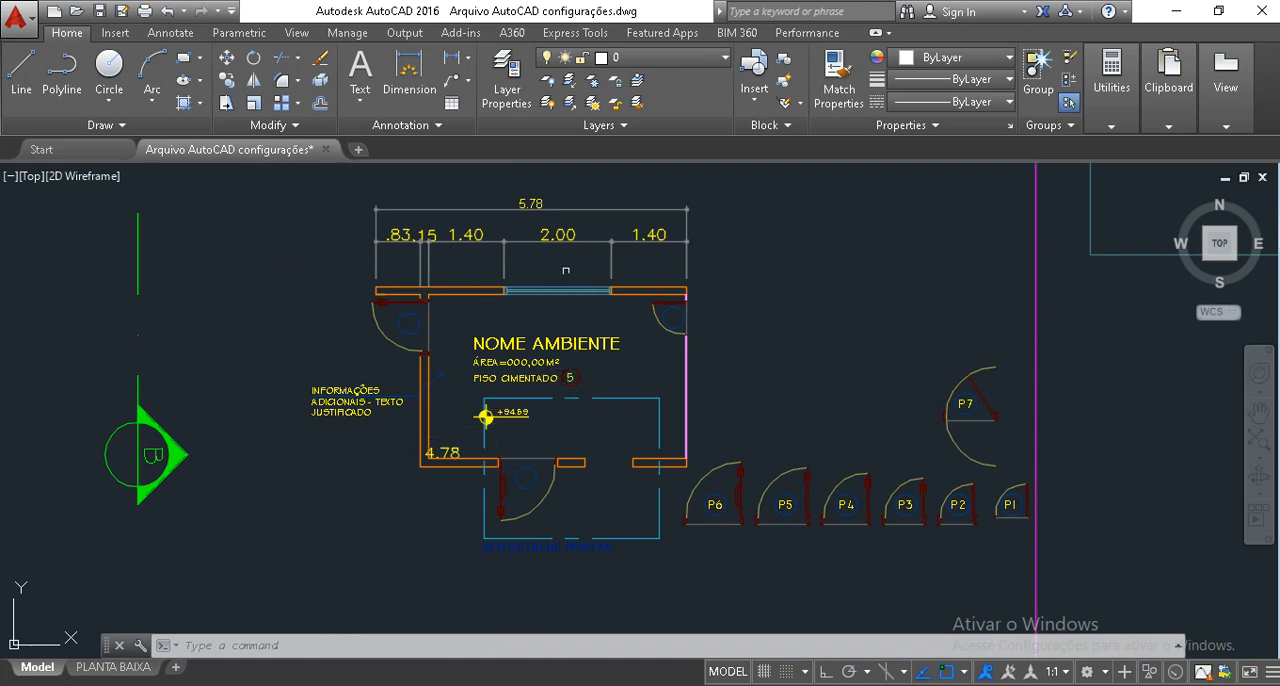
# Examine the partial and overall dimensions along the room's upper wall and the layout around them.
pyautogui.moveTo(567, 264); pyautogui.dragTo(570, 316, button='middle')
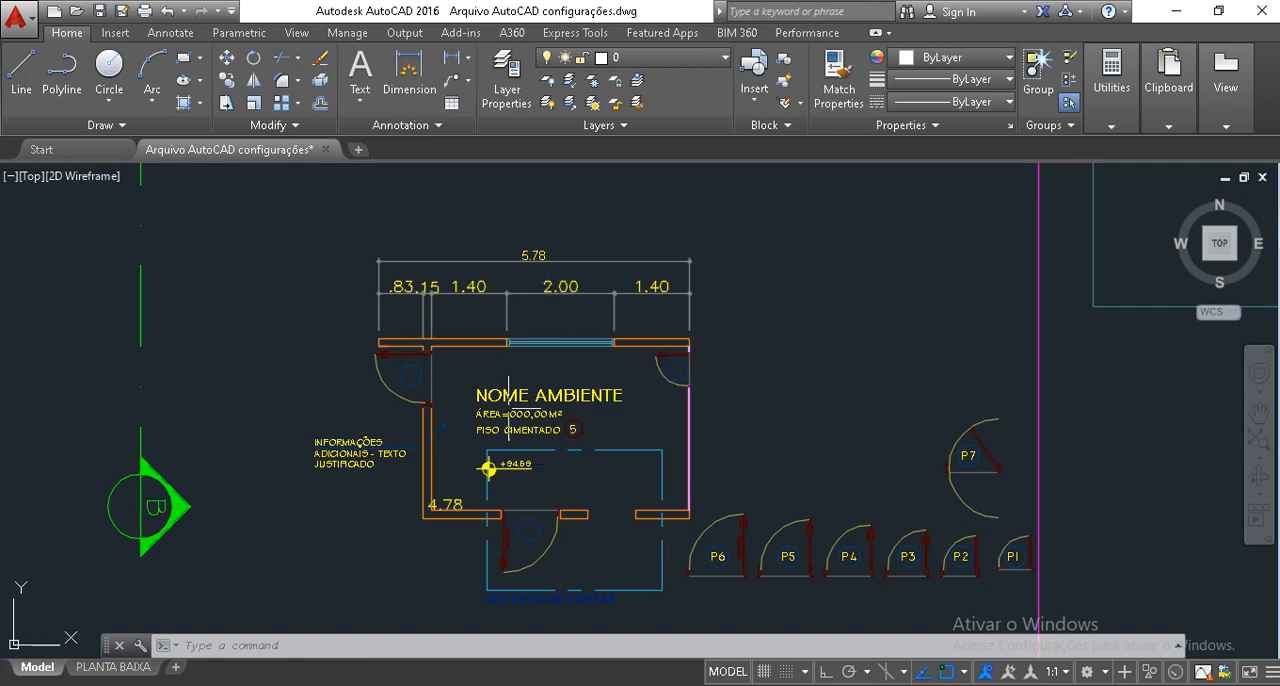
pyautogui.scroll(4, 447, 305)
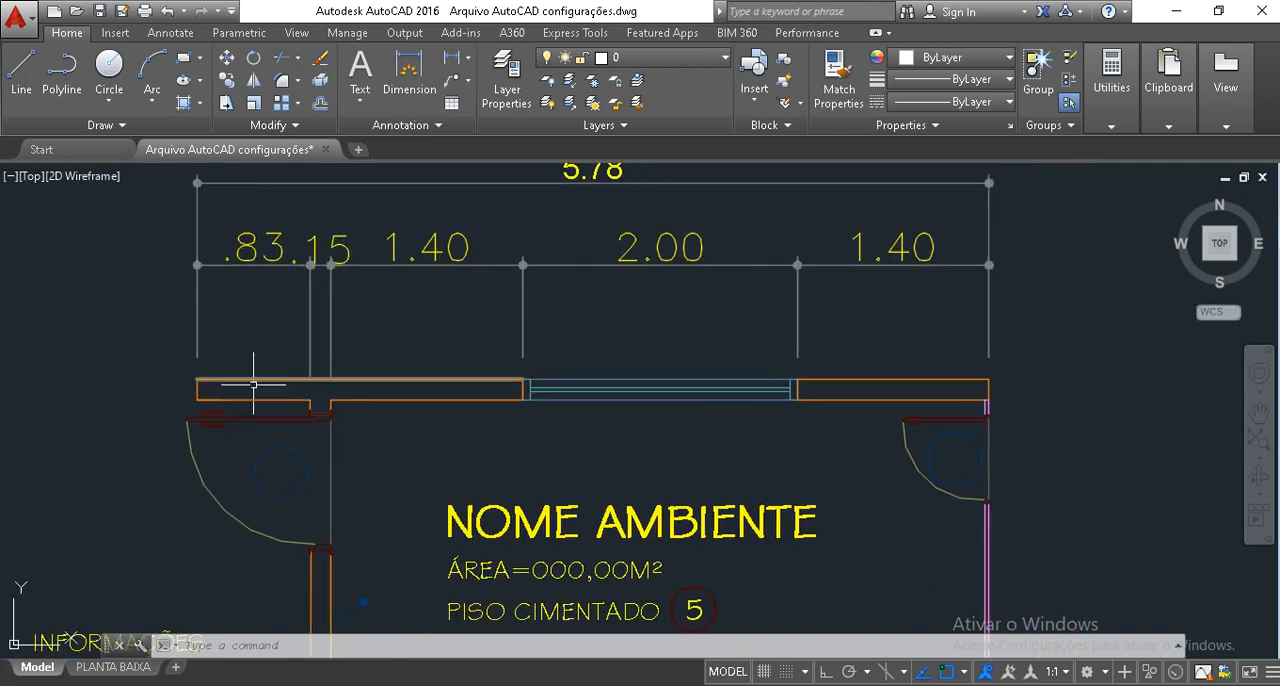
pyautogui.scroll(2, 250, 340)
pyautogui.scroll(-2, 283, 342)
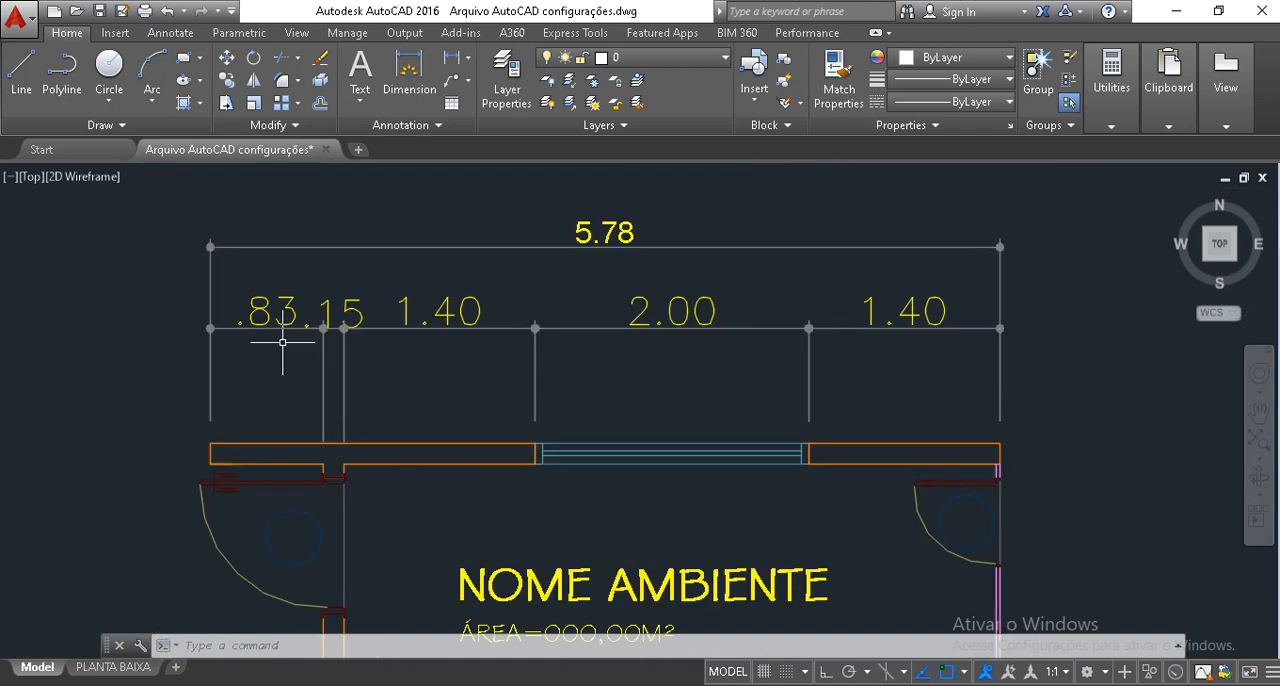
pyautogui.scroll(-2, 283, 342)
pyautogui.moveTo(295, 381); pyautogui.dragTo(388, 352, button='middle')
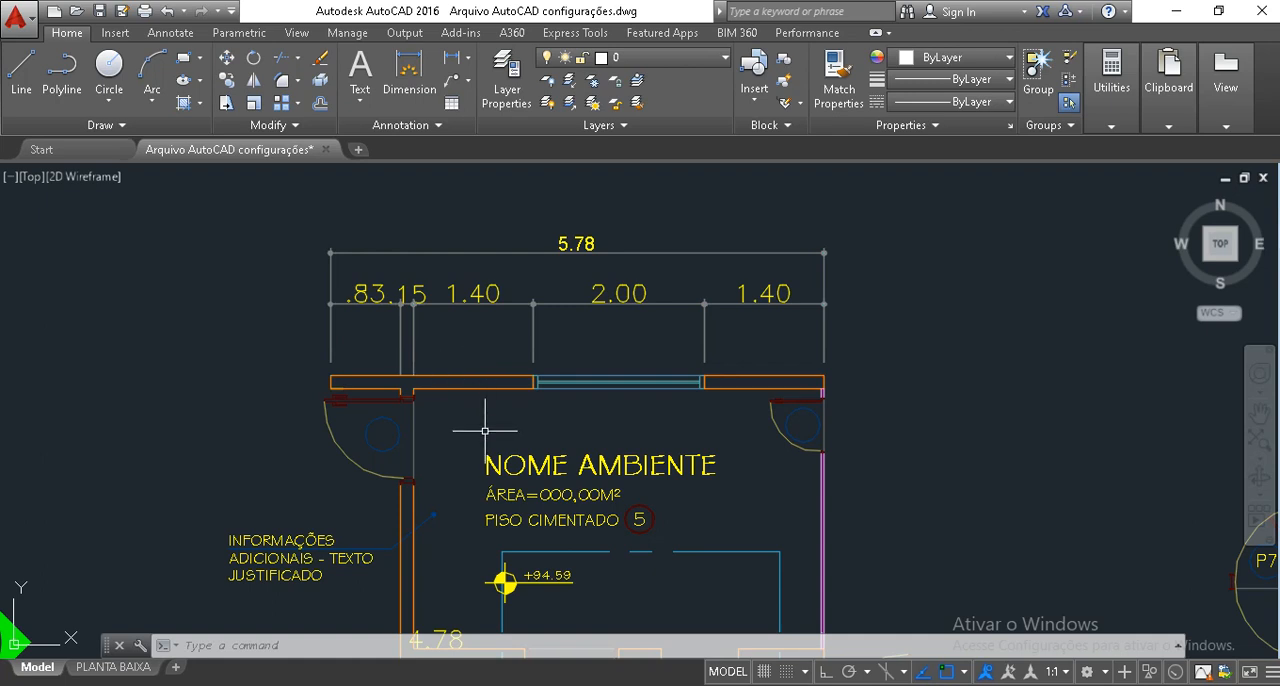
pyautogui.moveTo(533, 463); pyautogui.dragTo(537, 455, button='middle')
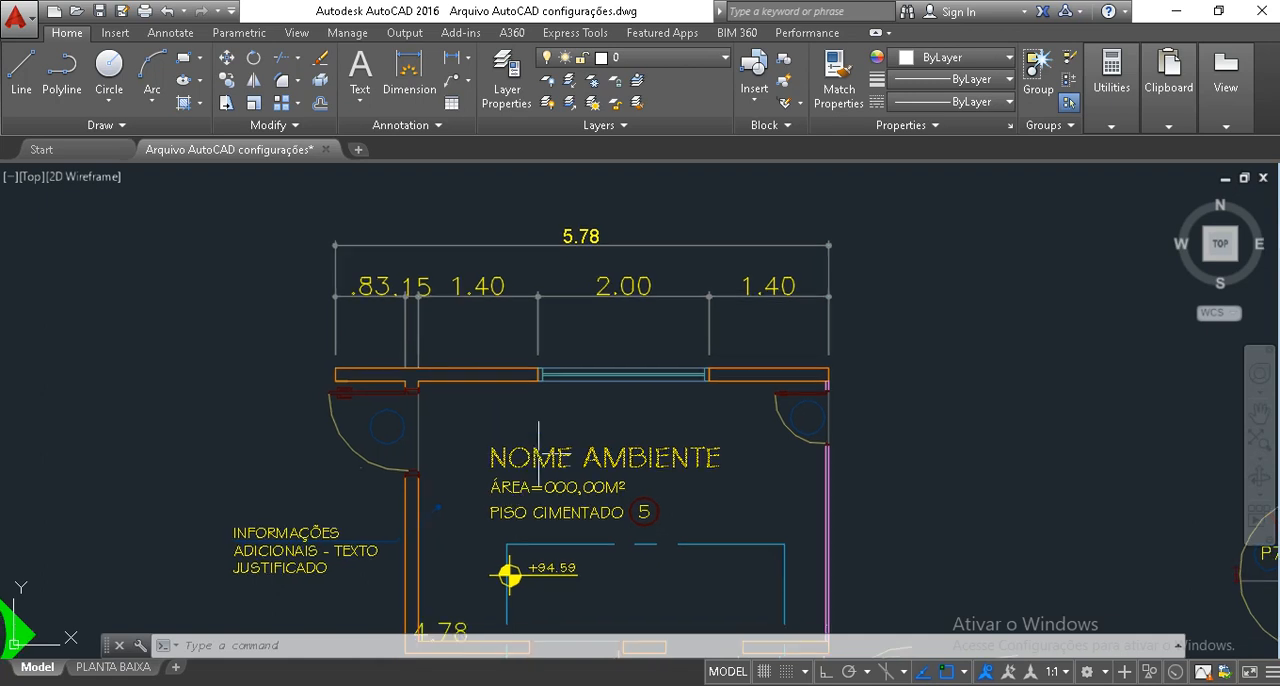
pyautogui.moveTo(567, 523); pyautogui.dragTo(580, 464, button='middle')
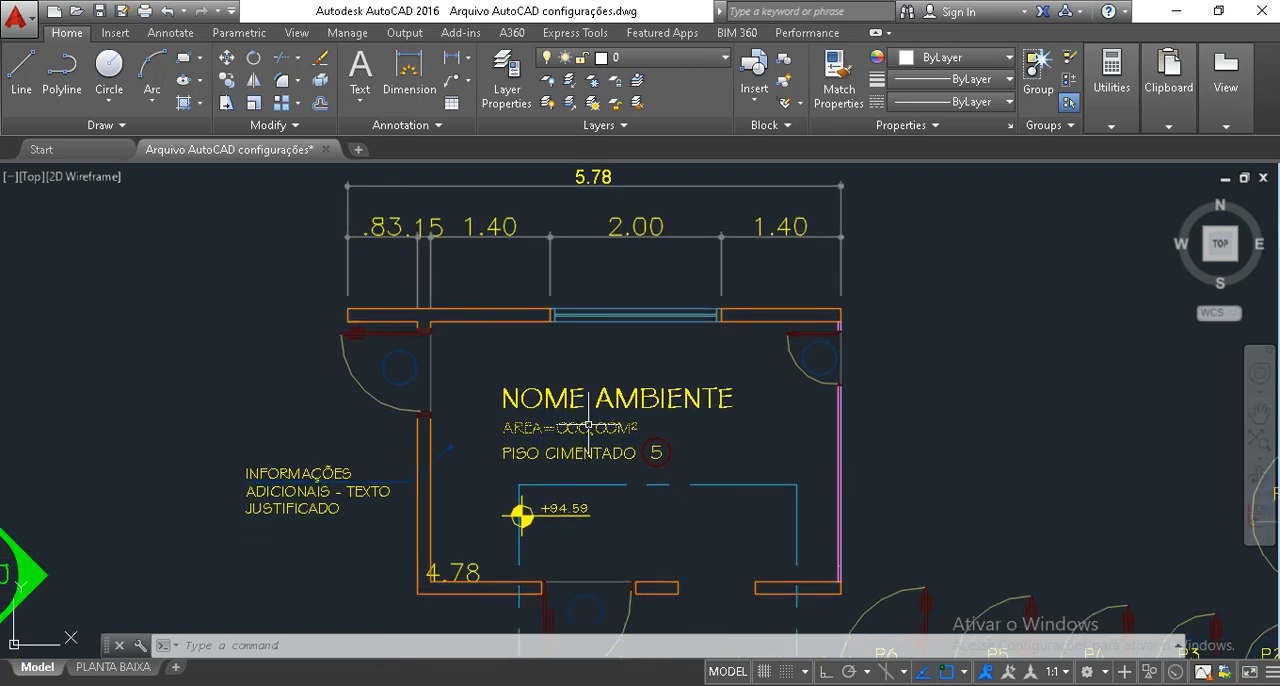
pyautogui.moveTo(589, 427)
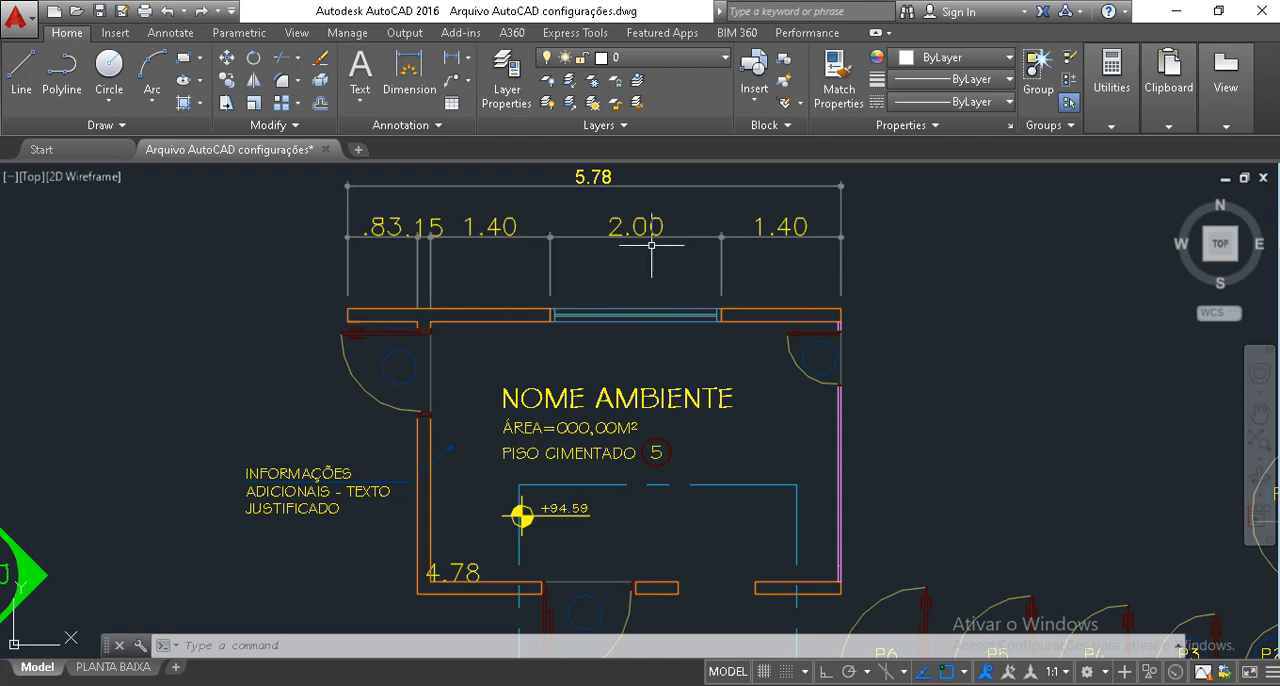
# Try to stretch the upper window's right end and its dimensions 0.2 to the right with ortho on, and undo it.
pyautogui.click(751, 356)
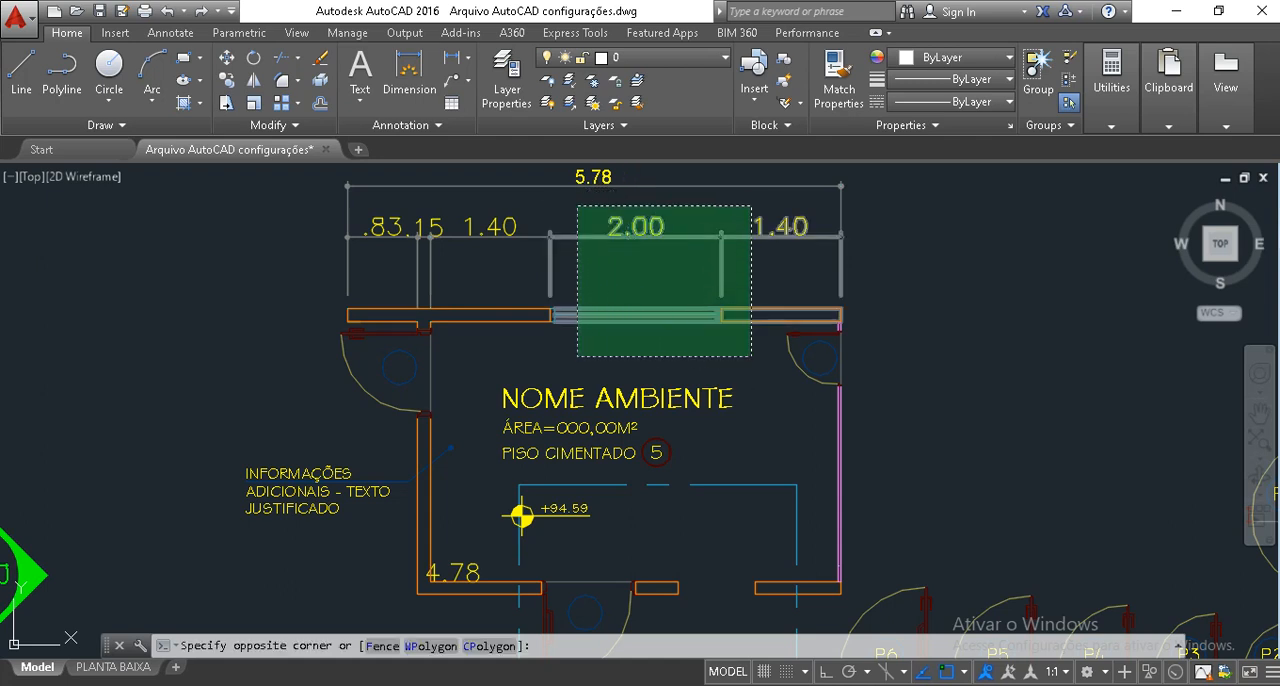
pyautogui.click(572, 199)
pyautogui.write('s')
pyautogui.press('Return')
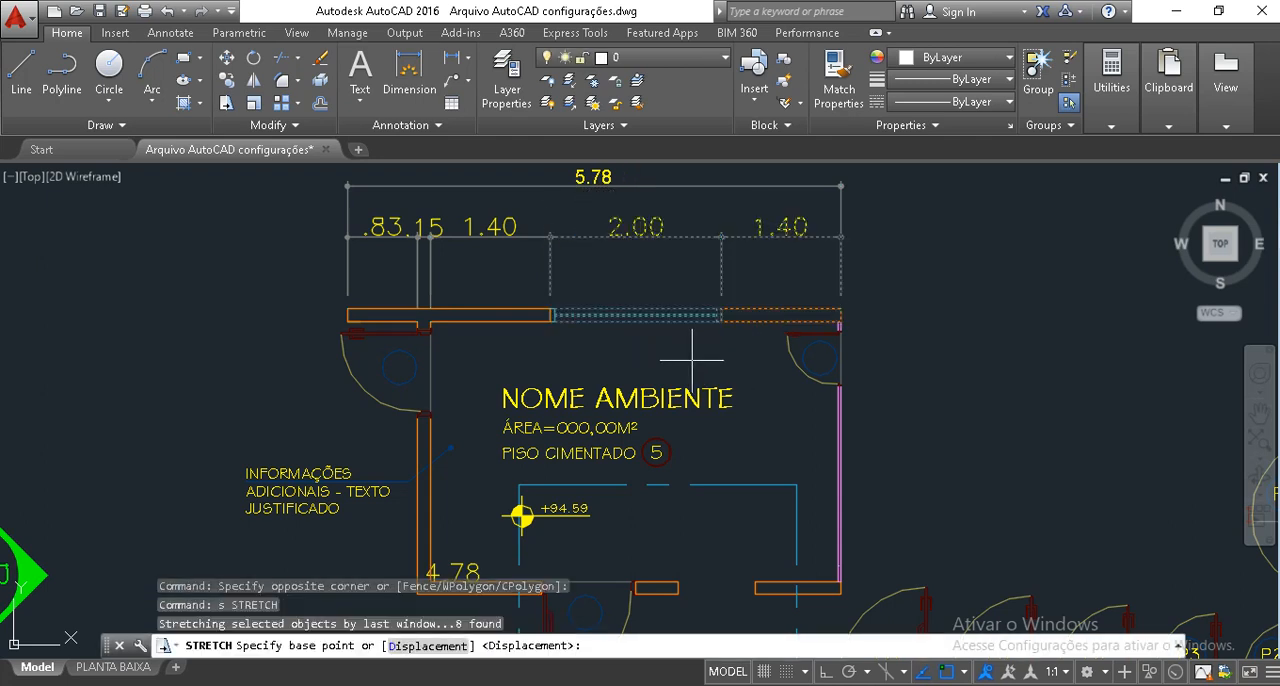
pyautogui.click(693, 360)
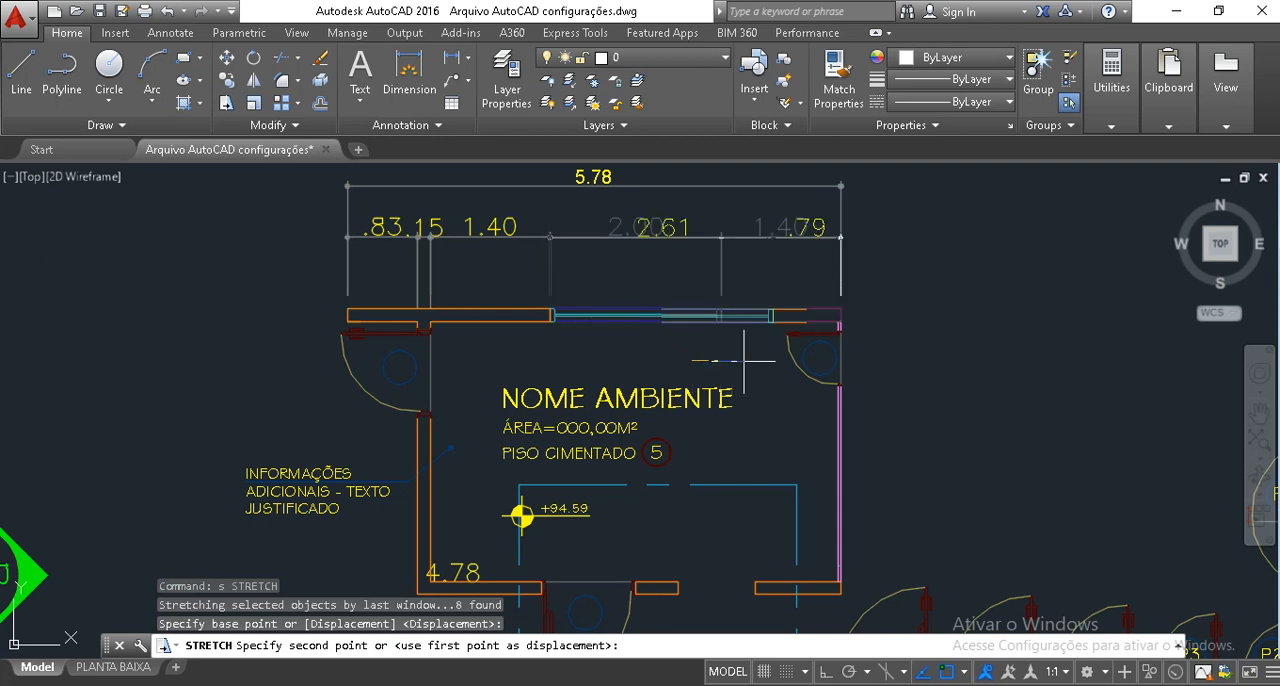
pyautogui.press('F8')
pyautogui.write('.')
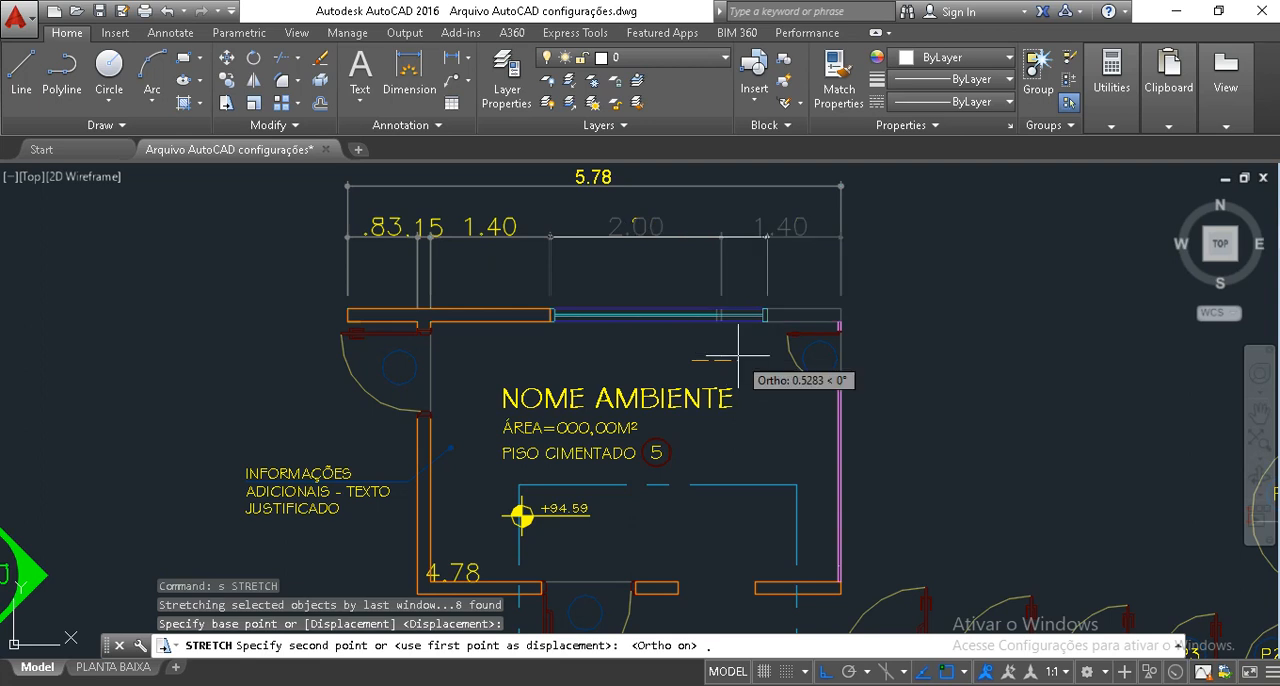
pyautogui.write('2')
pyautogui.press('Return')
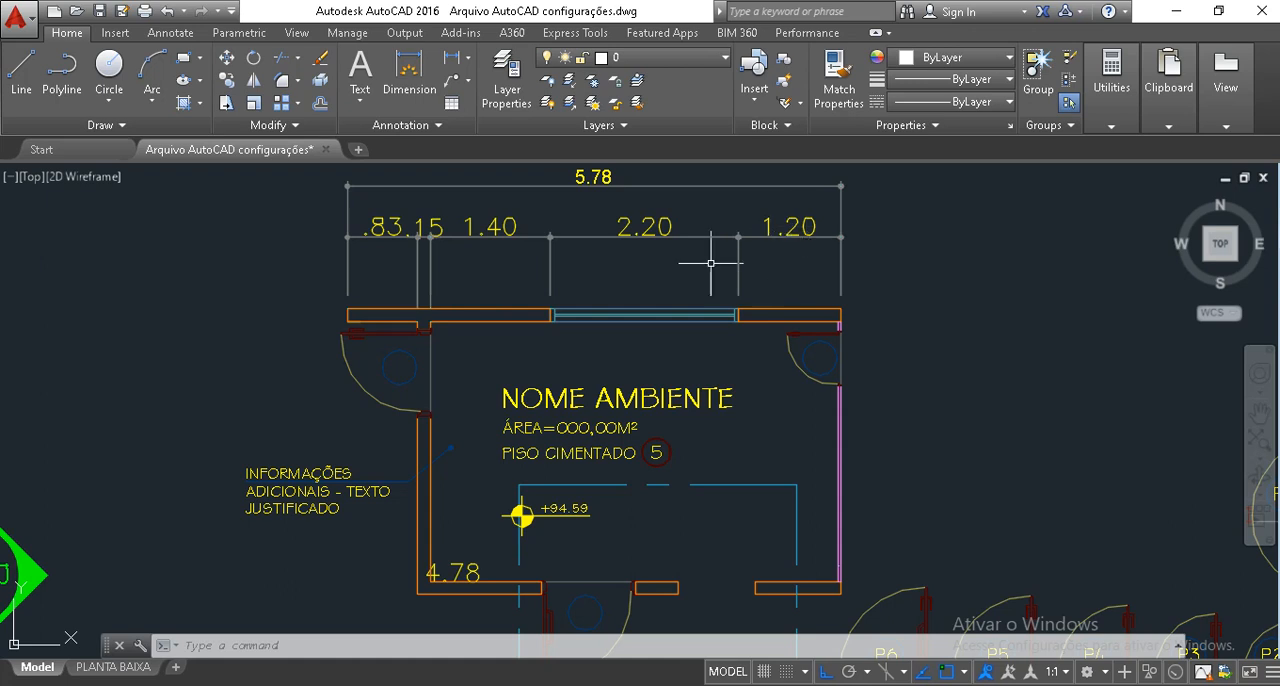
pyautogui.hotkey('ctrl', 'z')
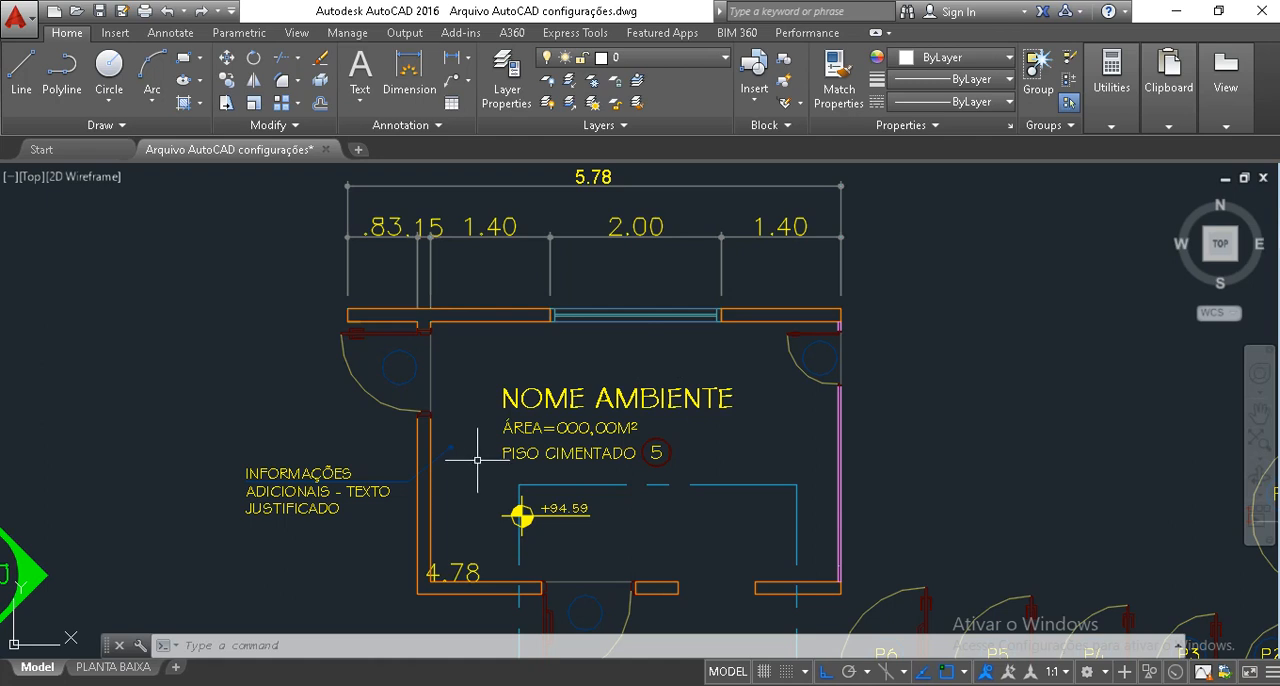
# Stretch the right jamb of the upper window, with the adjoining wall and dimensions, 0.2 to the right.
pyautogui.click(745, 340)
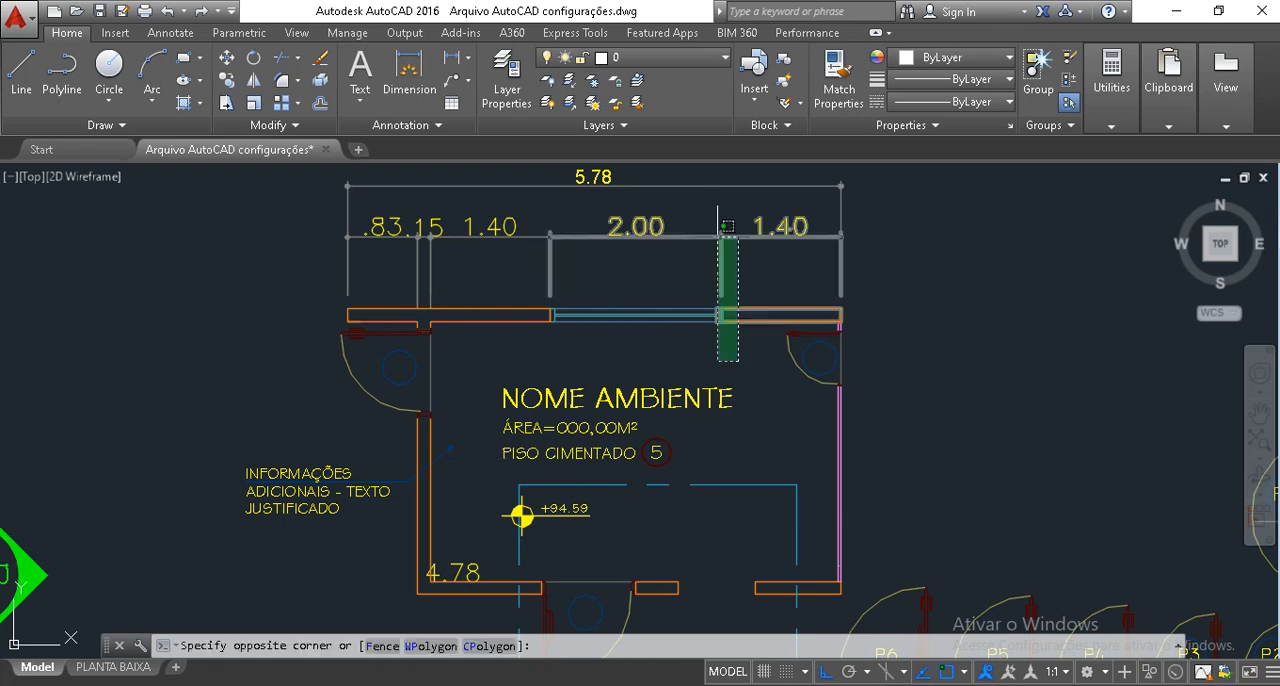
pyautogui.click(712, 205)
pyautogui.write('s')
pyautogui.press('Return')
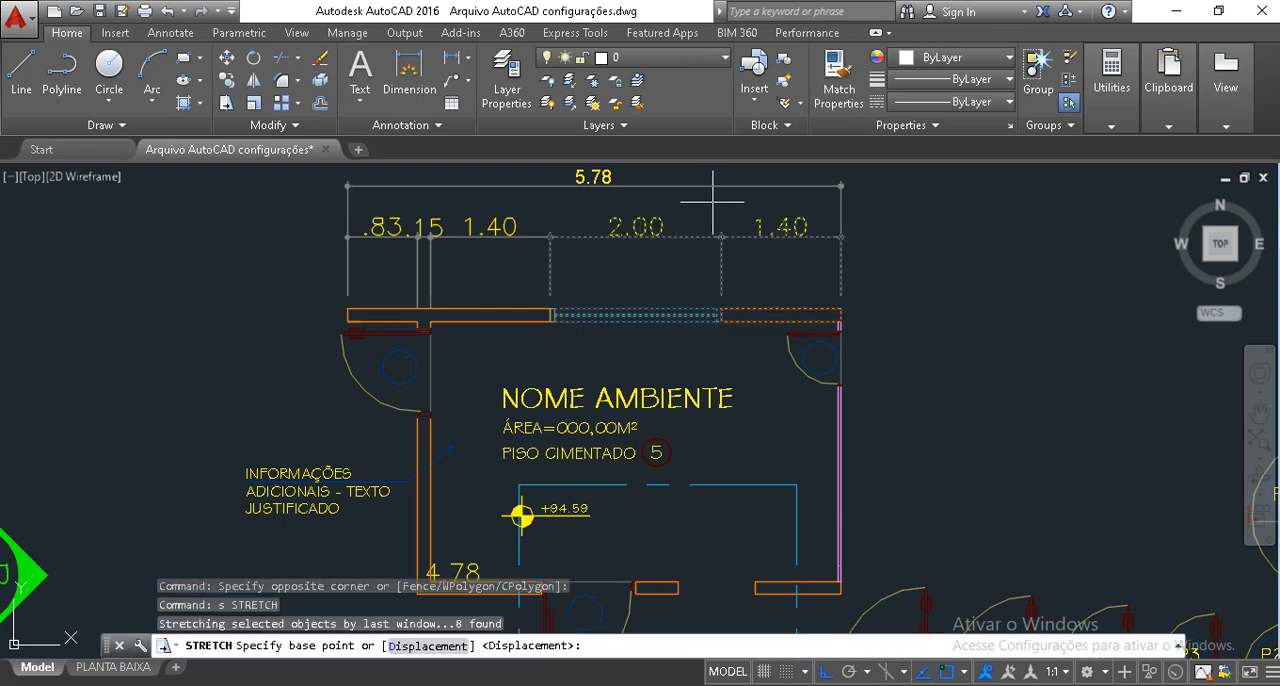
pyautogui.click(713, 204)
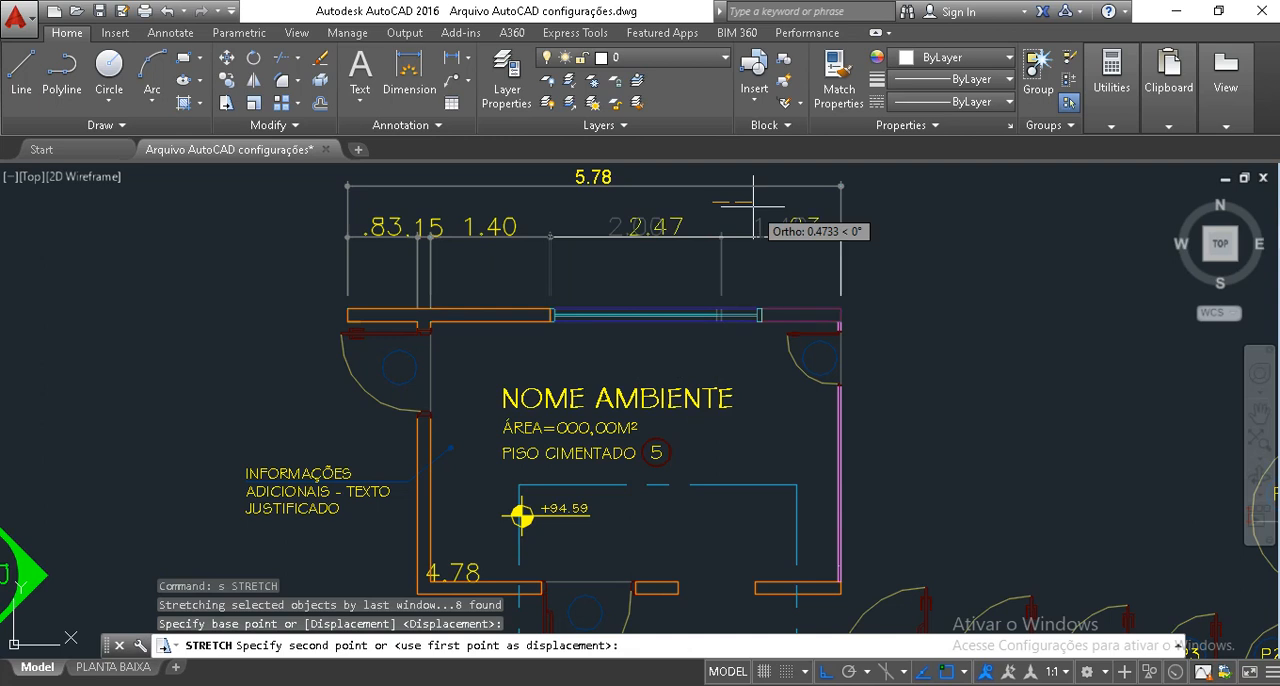
pyautogui.write('.2')
pyautogui.press('Return')
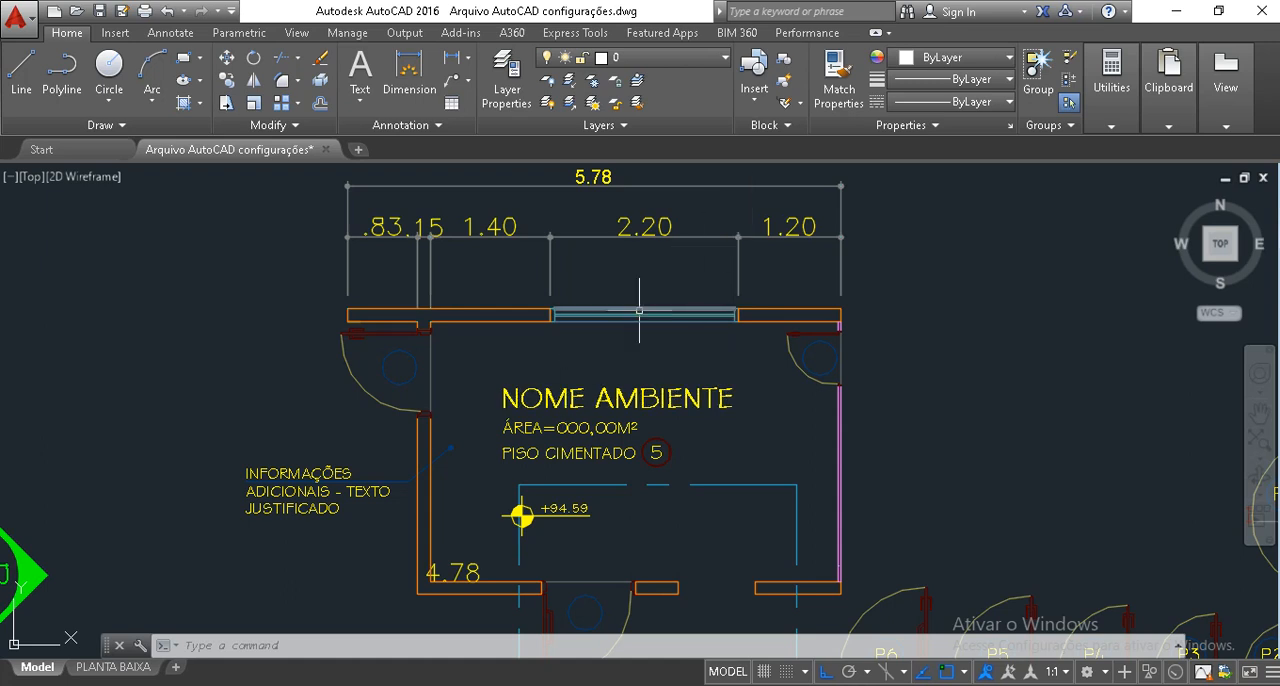
# Stretch the window's right end and its associated dimensions back 0.2 to the left.
pyautogui.click(748, 278)
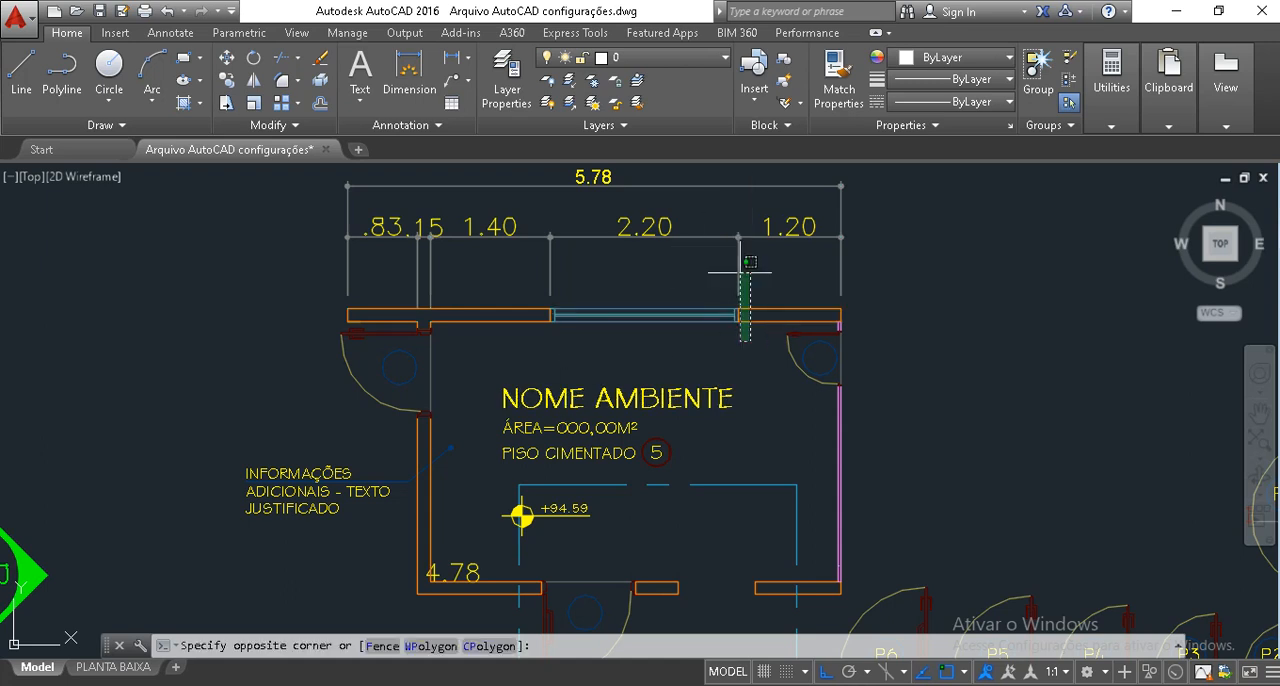
pyautogui.click(719, 197)
pyautogui.write('s')
pyautogui.press('Return')
pyautogui.click(730, 362)
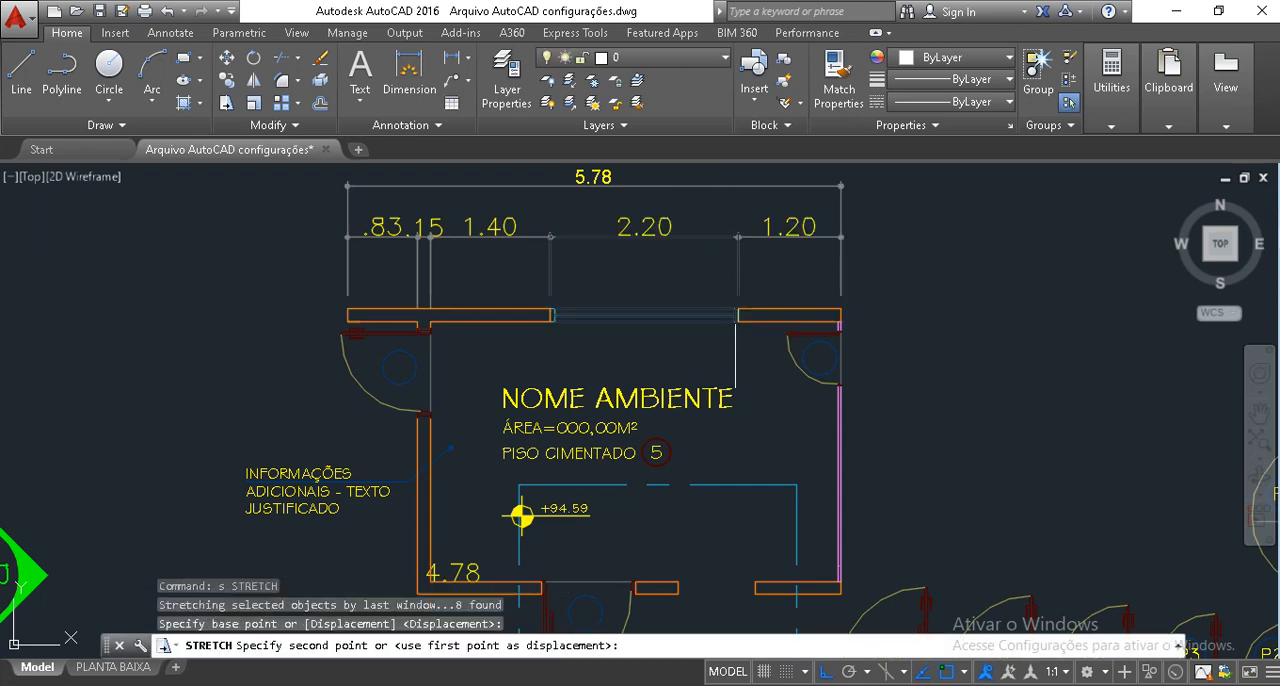
pyautogui.write('.2')
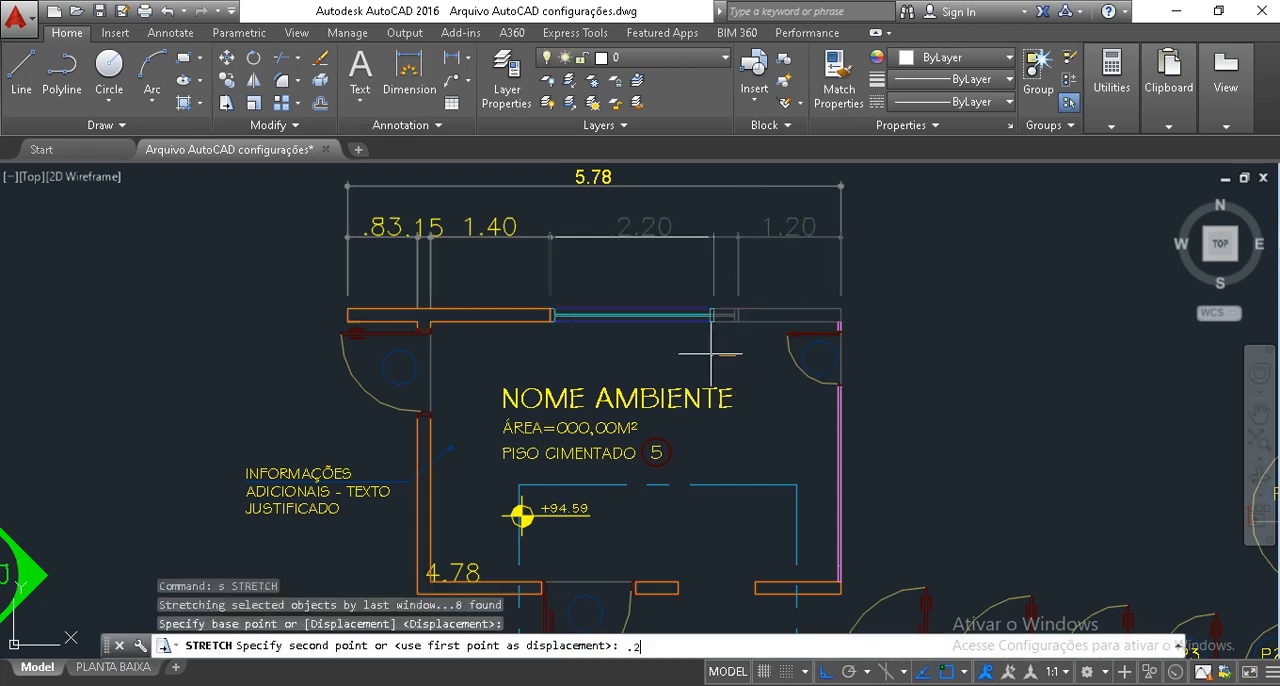
pyautogui.press('Return')
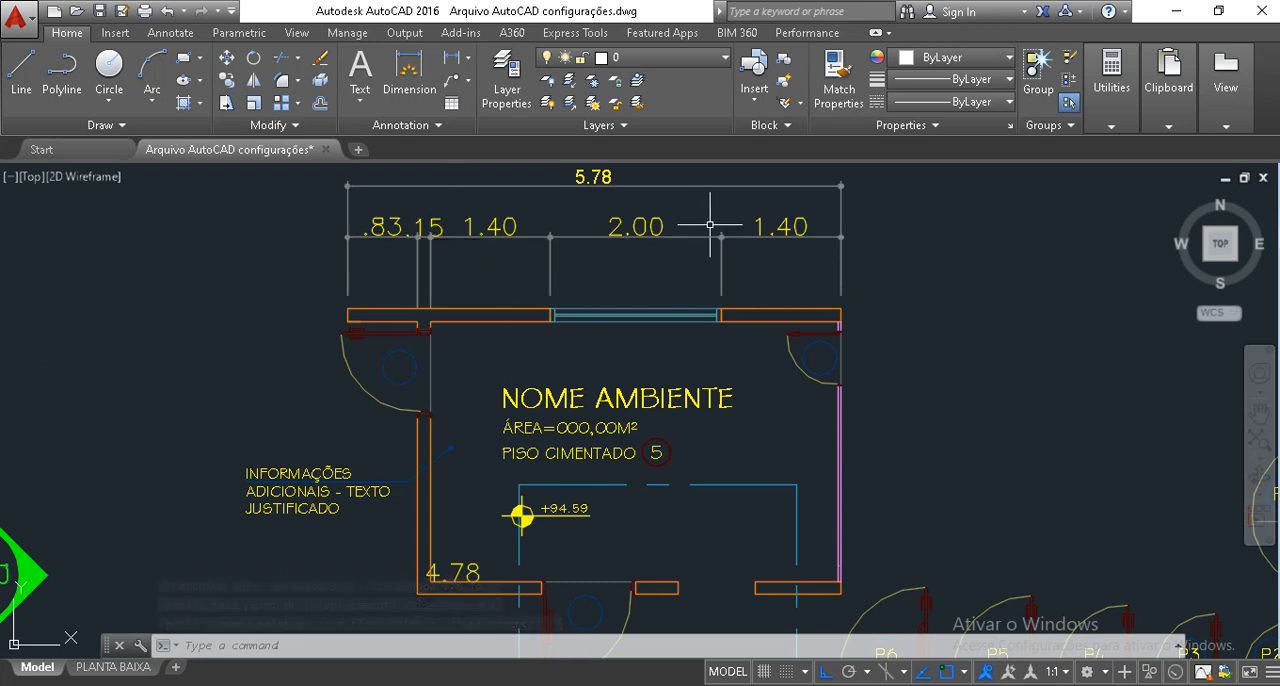
pyautogui.click(600, 203)
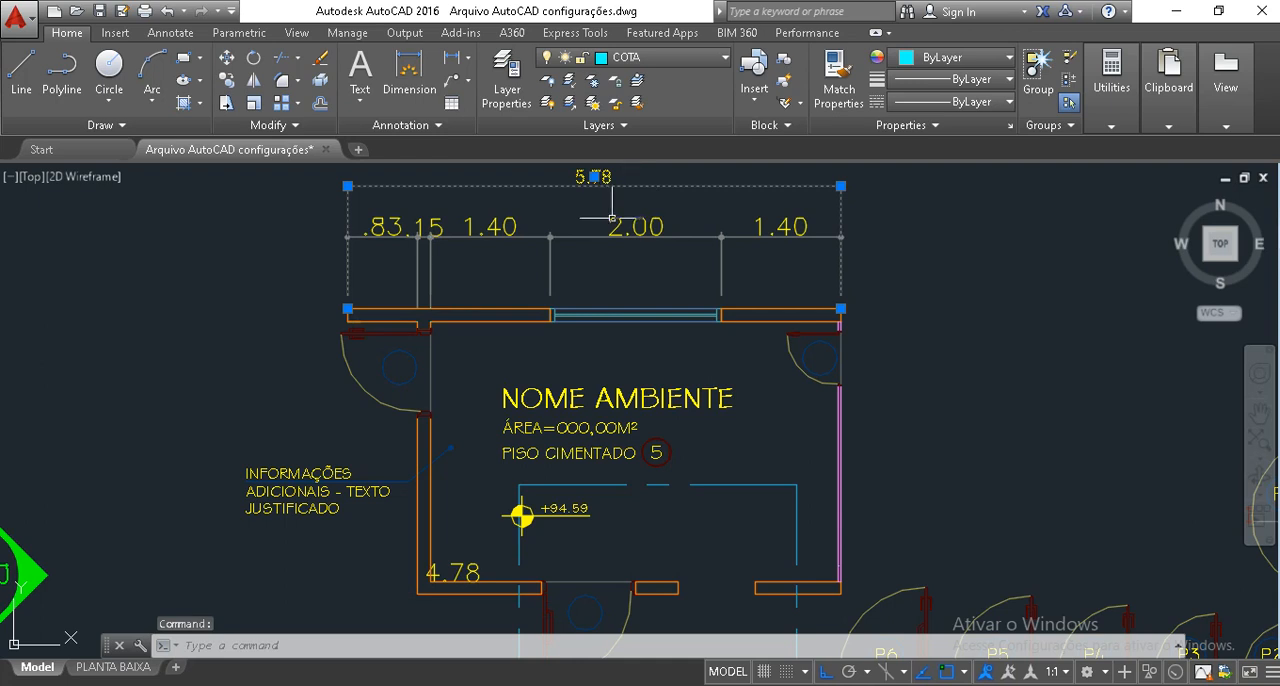
pyautogui.press('Escape')
pyautogui.press('Escape')
# Move the 4.78 dimension's text up and to the right, clear of the room's lower-left corner walls, with ortho off.
pyautogui.moveTo(516, 449)
pyautogui.mouseDown(button='middle')
pyautogui.moveTo(520, 328)
pyautogui.moveTo(535, 465)
pyautogui.mouseUp(button='middle')
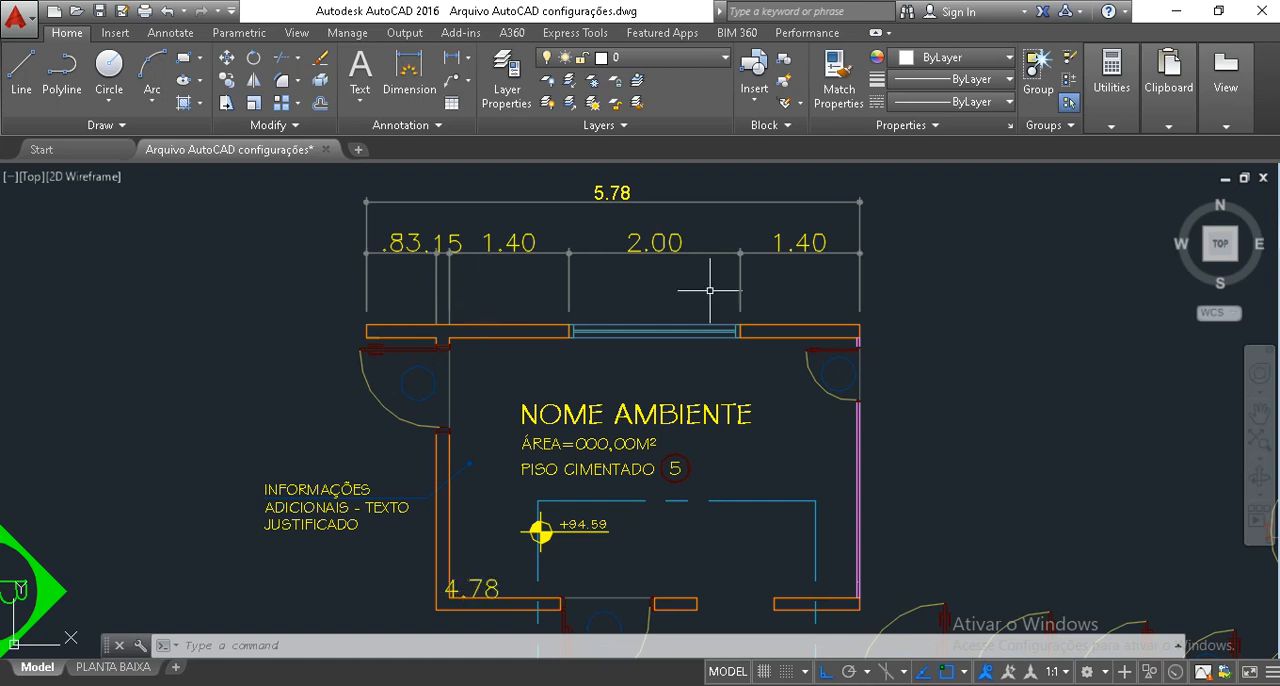
pyautogui.click(493, 580)
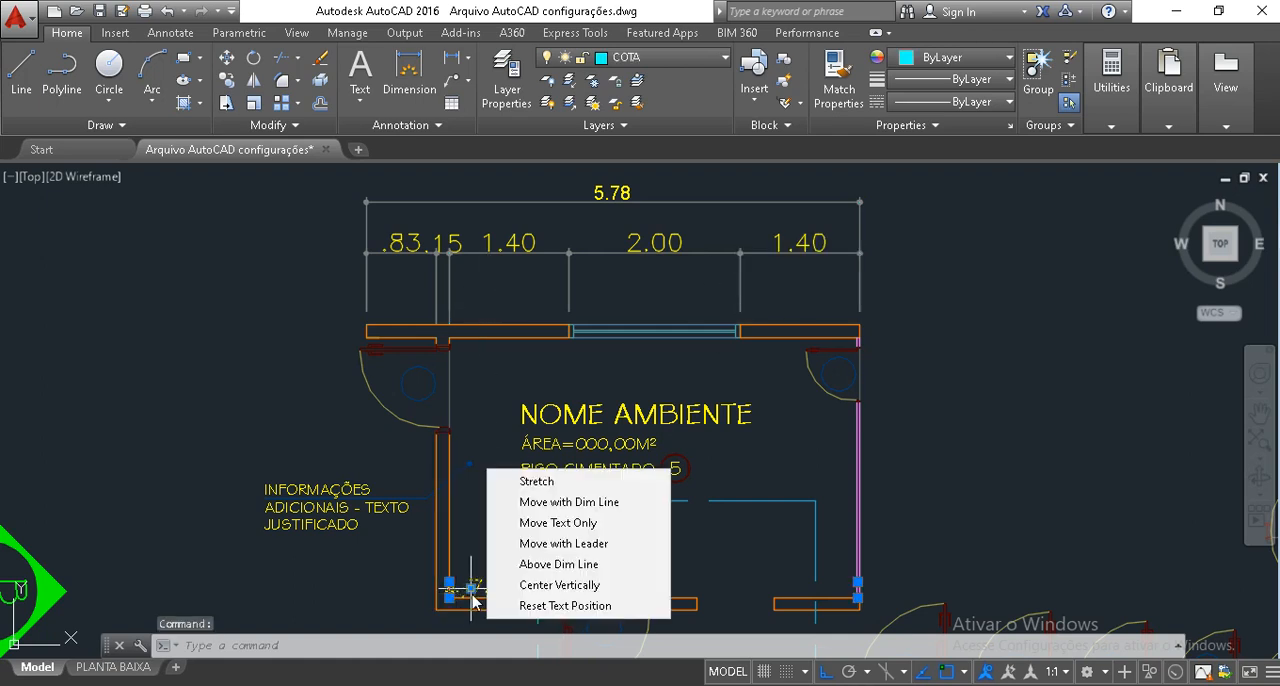
pyautogui.click(472, 592)
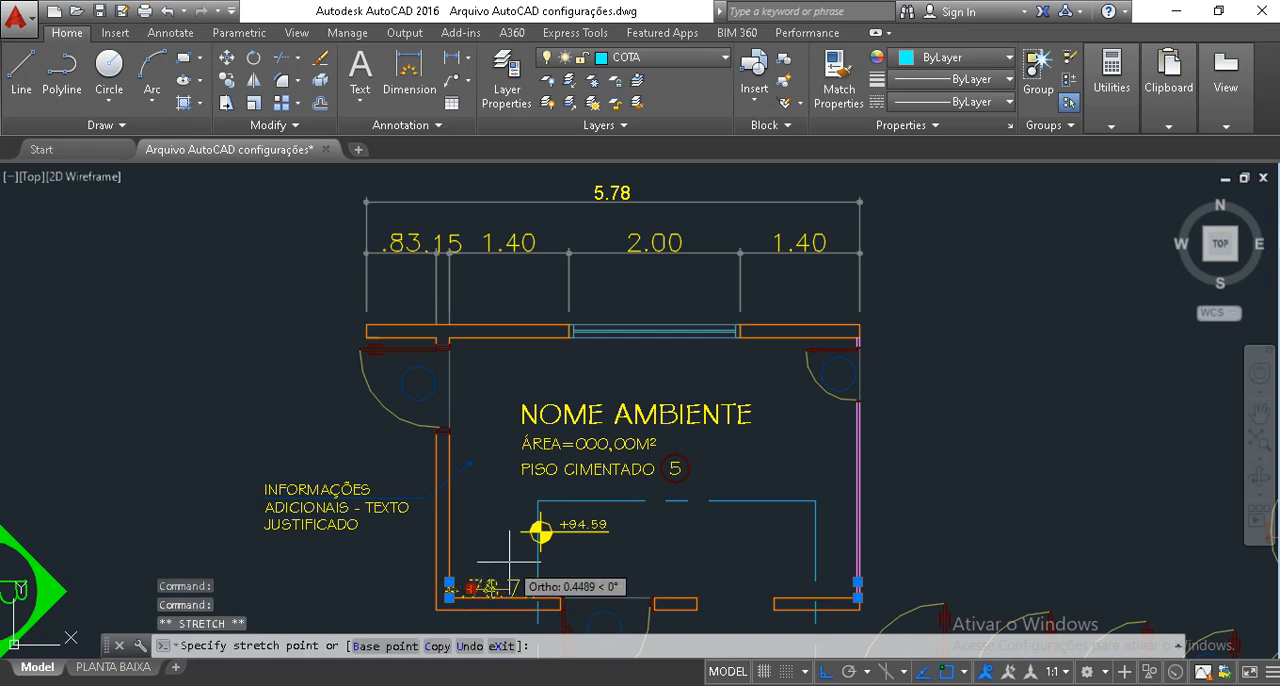
pyautogui.scroll(2, 490, 583)
pyautogui.press('F8')
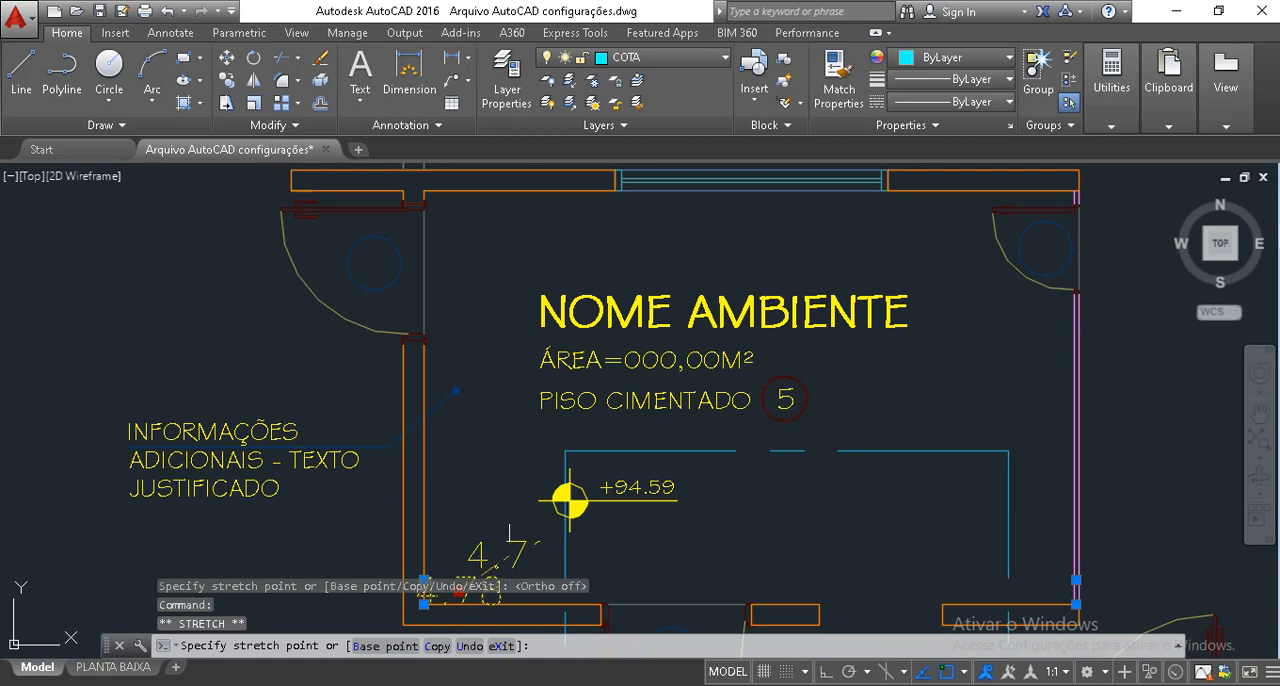
pyautogui.click(498, 563)
pyautogui.press('Escape')
pyautogui.press('Escape')
pyautogui.scroll(-4, 540, 495)
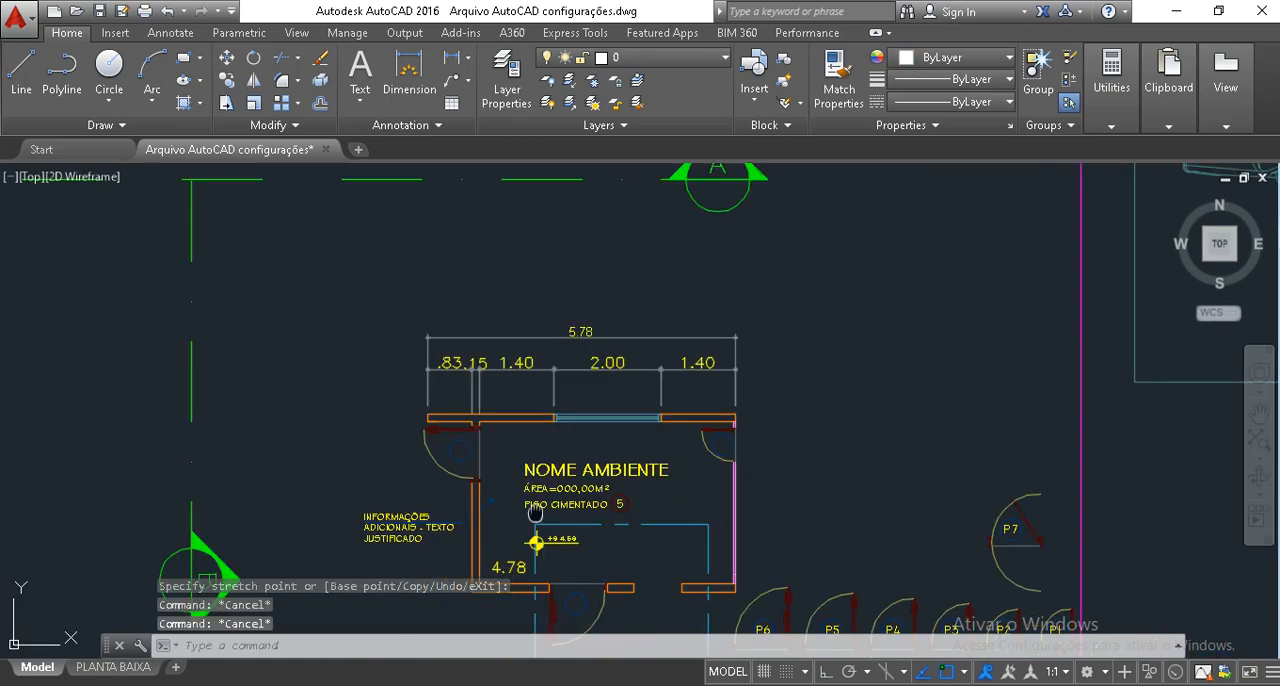
# Select the 4.78 dimension near the room's lower-left corner to inspect its grips, and clear the selection.
pyautogui.scroll(2, 512, 489)
pyautogui.moveTo(533, 512); pyautogui.dragTo(525, 488, button='middle')
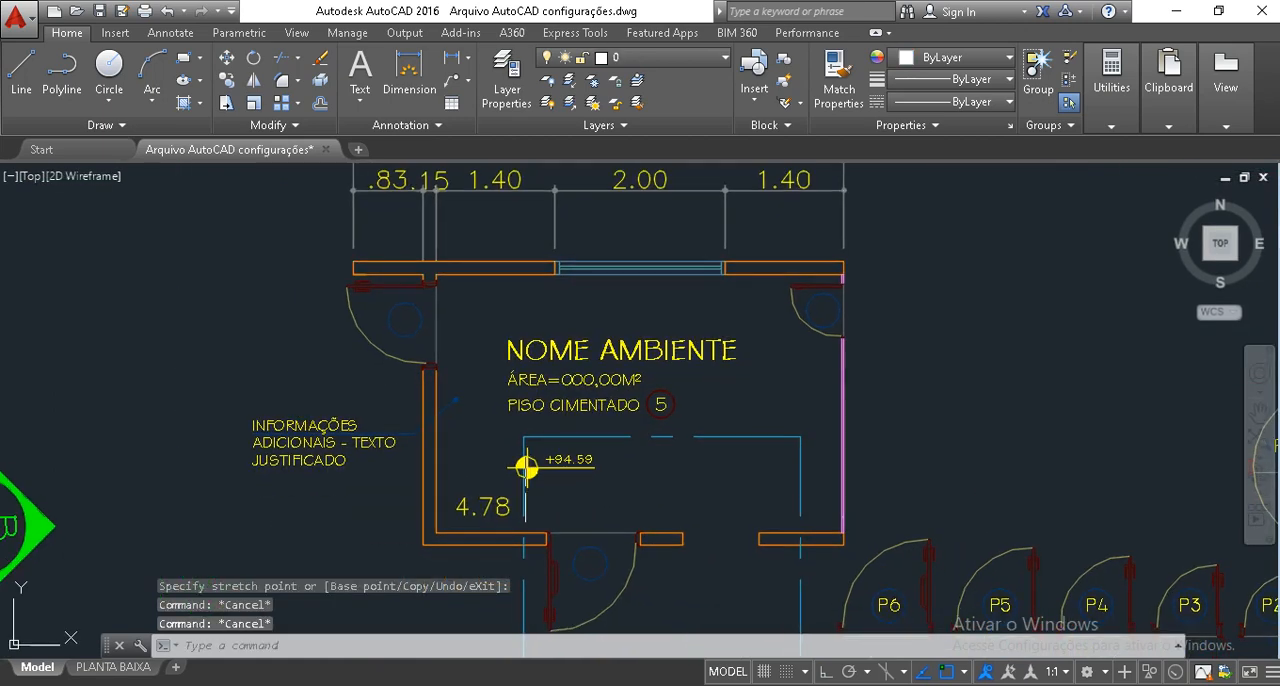
pyautogui.click(495, 518)
pyautogui.click(488, 473)
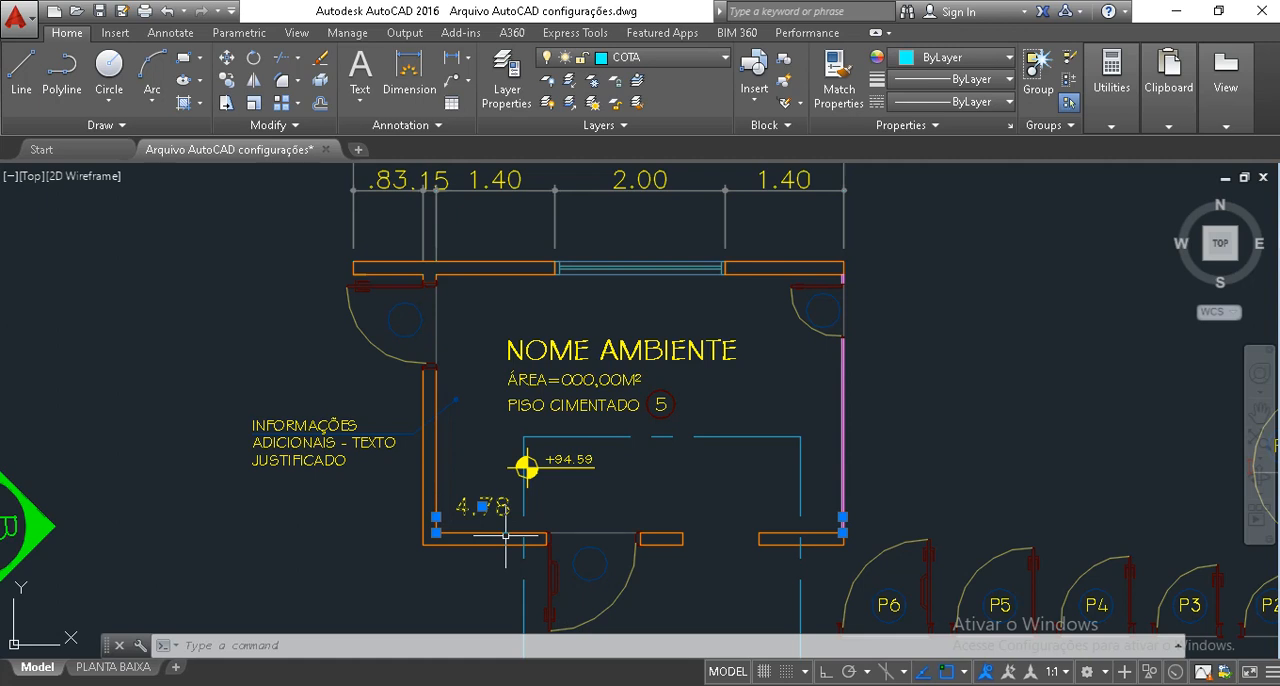
pyautogui.press('Escape')
pyautogui.press('Escape')
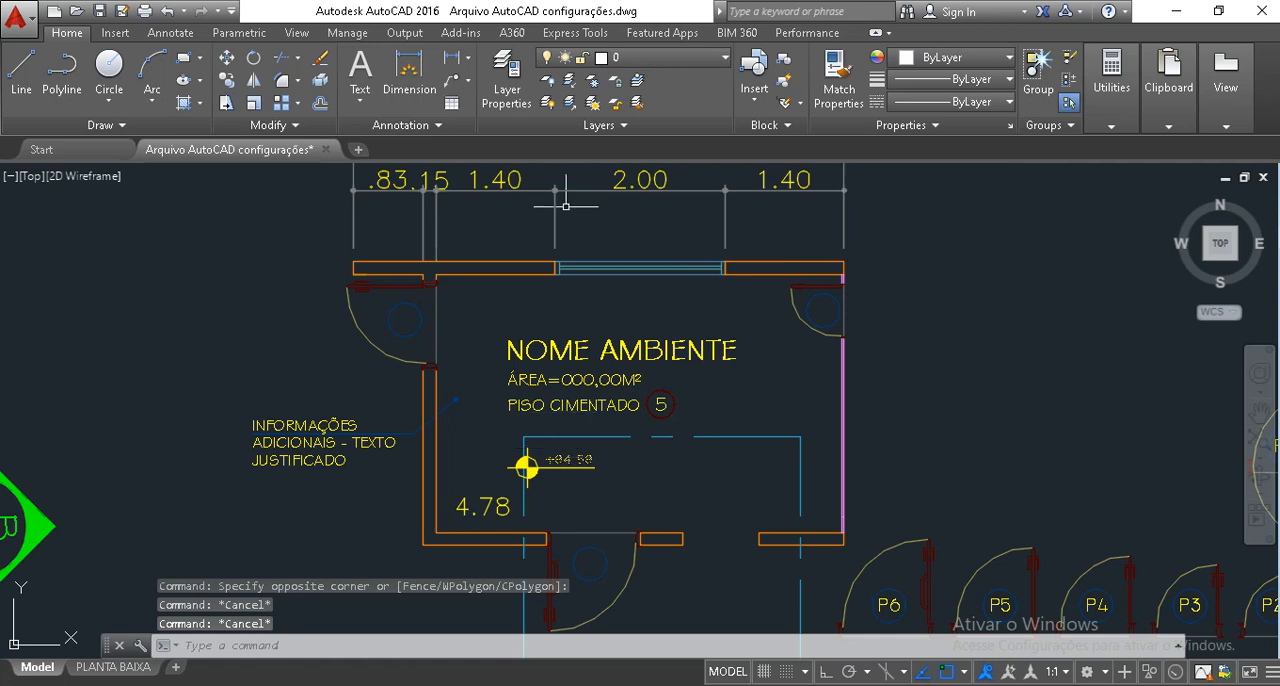
# Select the upper window's 2.00 dimension to inspect its grips, and clear the selection.
pyautogui.moveTo(562, 214); pyautogui.dragTo(586, 270, button='middle')
pyautogui.click(629, 264)
pyautogui.click(604, 238)
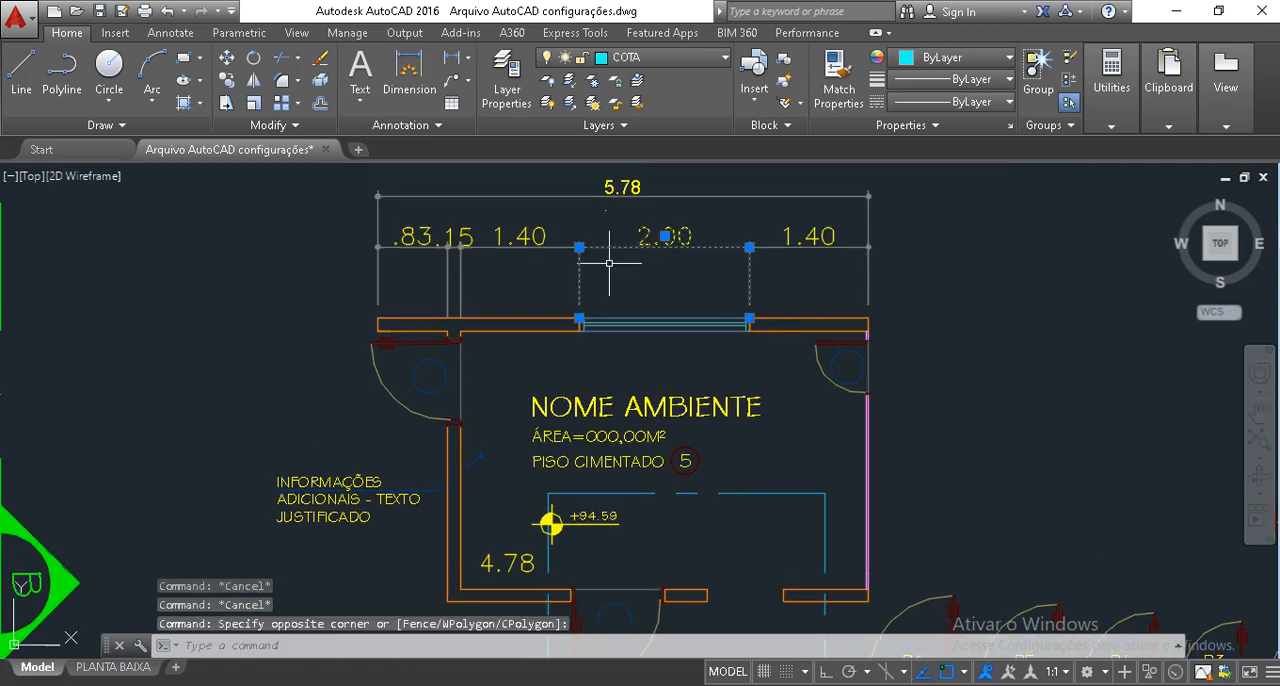
pyautogui.press('Escape')
pyautogui.press('Escape')
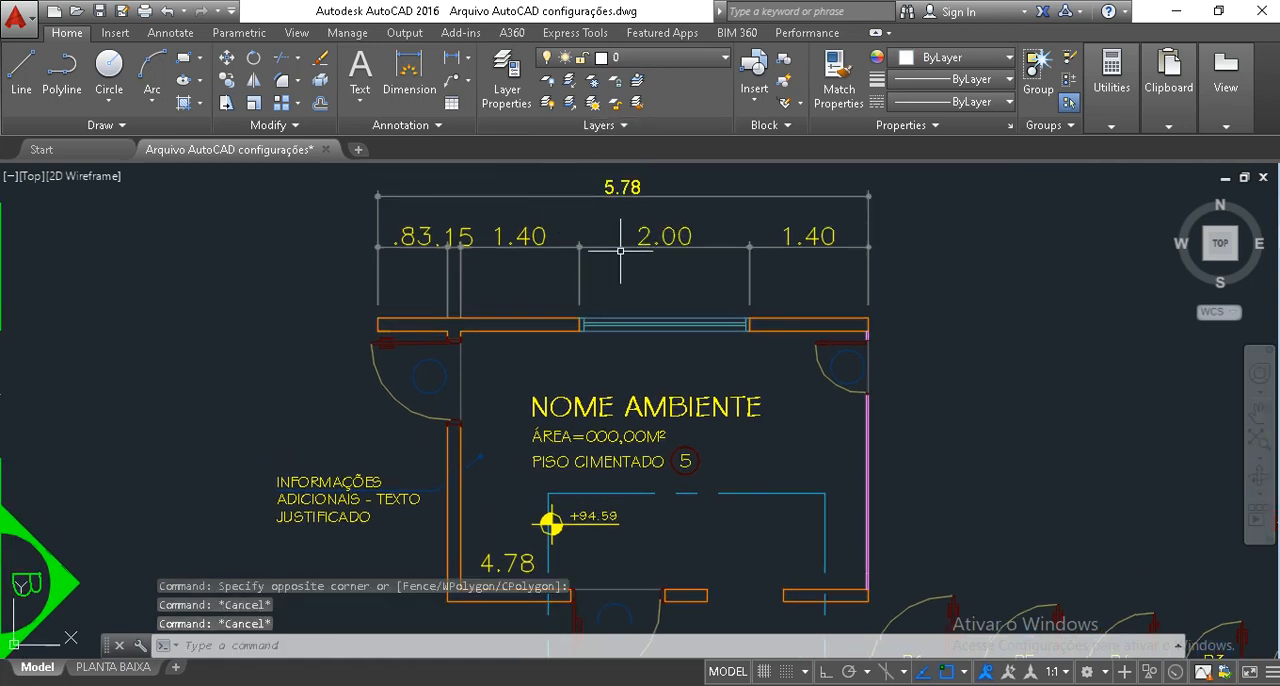
# Draw a rectangle 7 wide by 3 high in an empty area of the drawing, away from the room plan.
pyautogui.moveTo(275, 344)
pyautogui.mouseDown(button='middle')
pyautogui.moveTo(749, 369)
pyautogui.moveTo(937, 350)
pyautogui.mouseUp(button='middle')
pyautogui.scroll(-6, 937, 350)
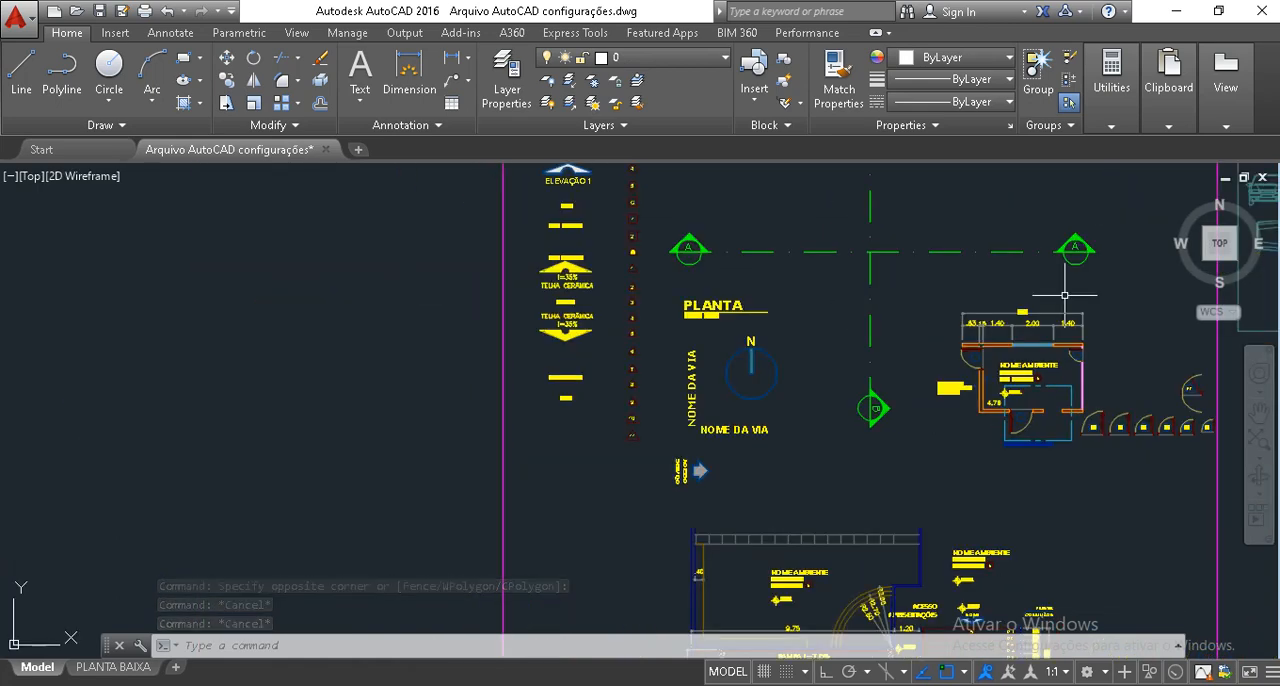
pyautogui.moveTo(379, 367); pyautogui.dragTo(1037, 390, button='middle')
pyautogui.scroll(4, 1037, 390)
pyautogui.moveTo(625, 377); pyautogui.dragTo(740, 396, button='middle')
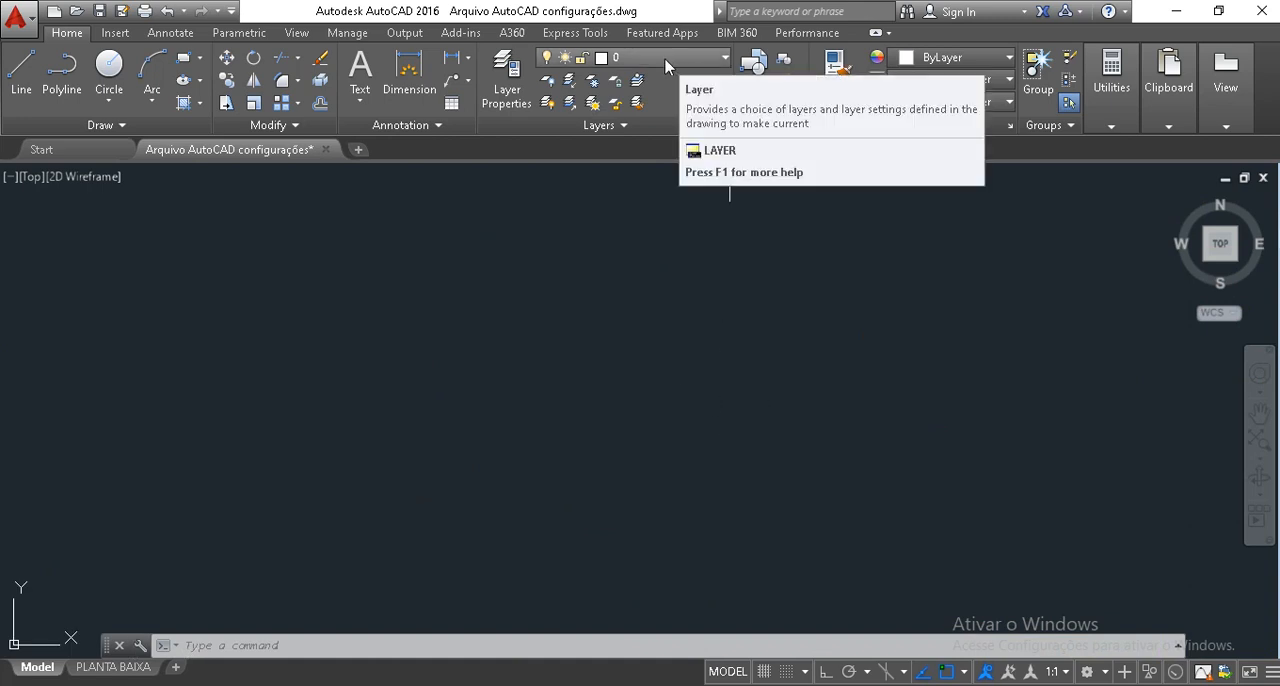
pyautogui.press('Escape')
pyautogui.press('Escape')
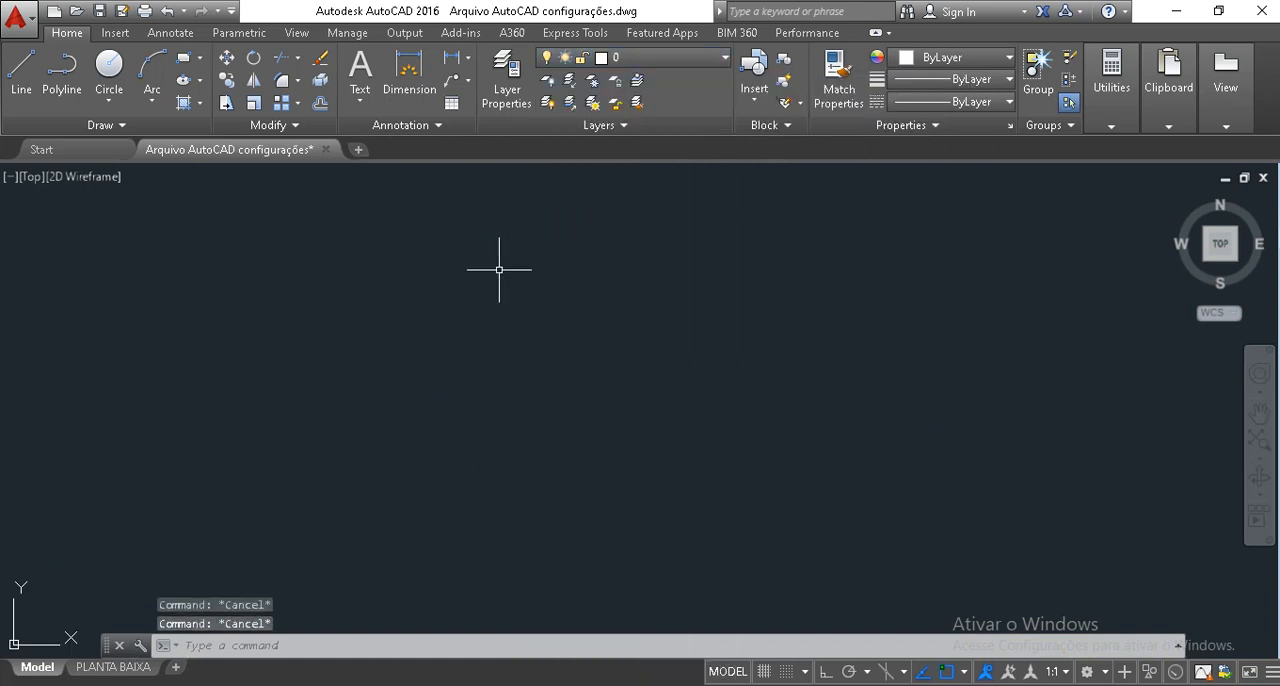
pyautogui.write('rec')
pyautogui.press('Return')
pyautogui.click(438, 352)
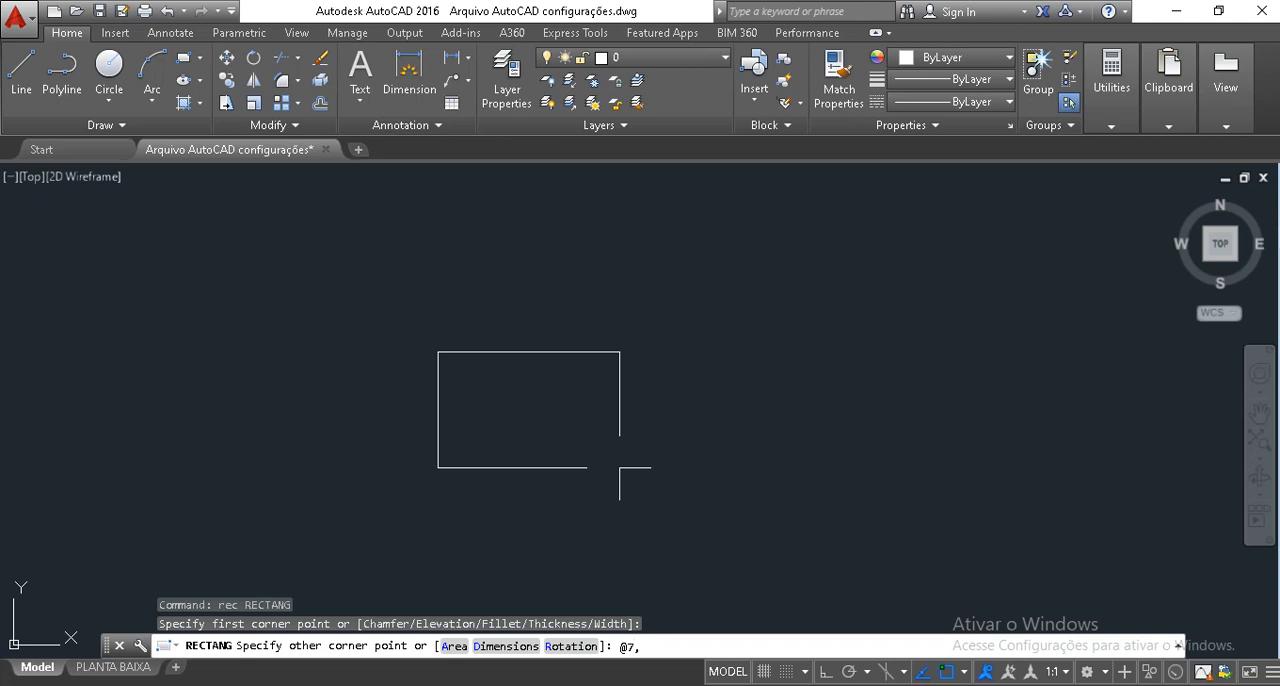
pyautogui.write('@7,3')
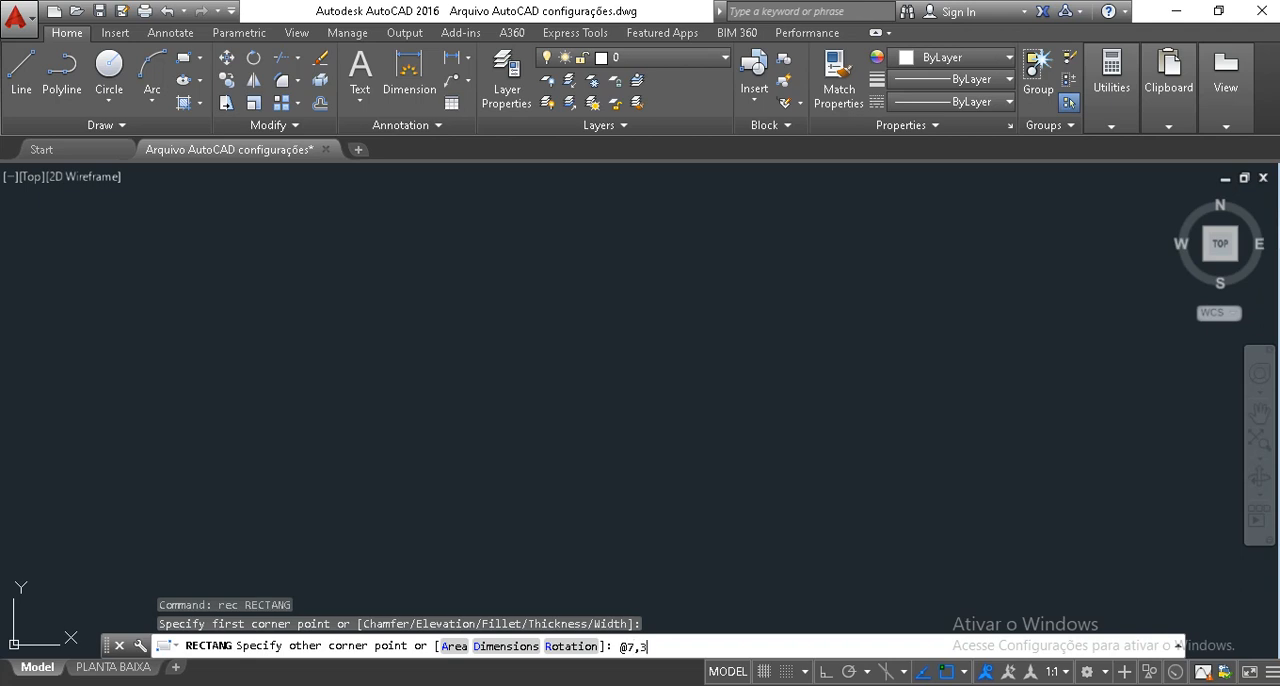
pyautogui.press('Return')
# Offset the rectangle 0.15 inward to form the outer wall thickness.
pyautogui.moveTo(438, 280); pyautogui.dragTo(434, 363, button='middle')
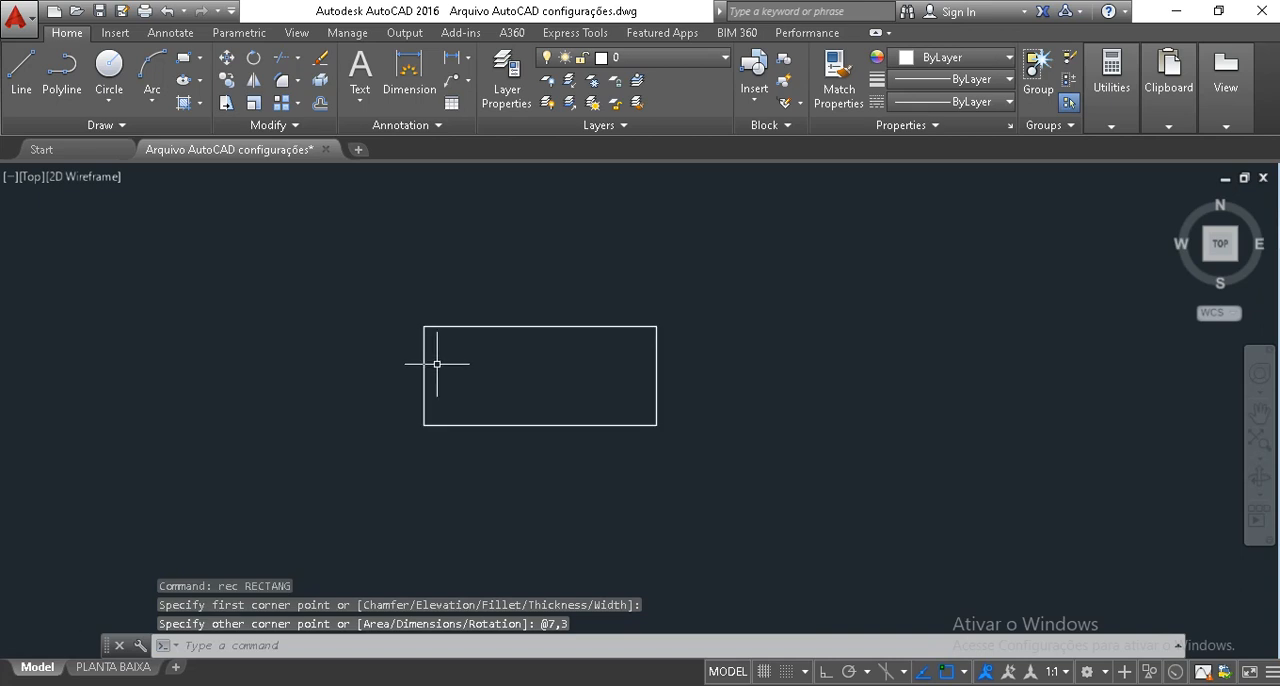
pyautogui.scroll(4, 444, 380)
pyautogui.click(440, 380)
pyautogui.click(294, 277)
pyautogui.press('Escape')
pyautogui.press('Escape')
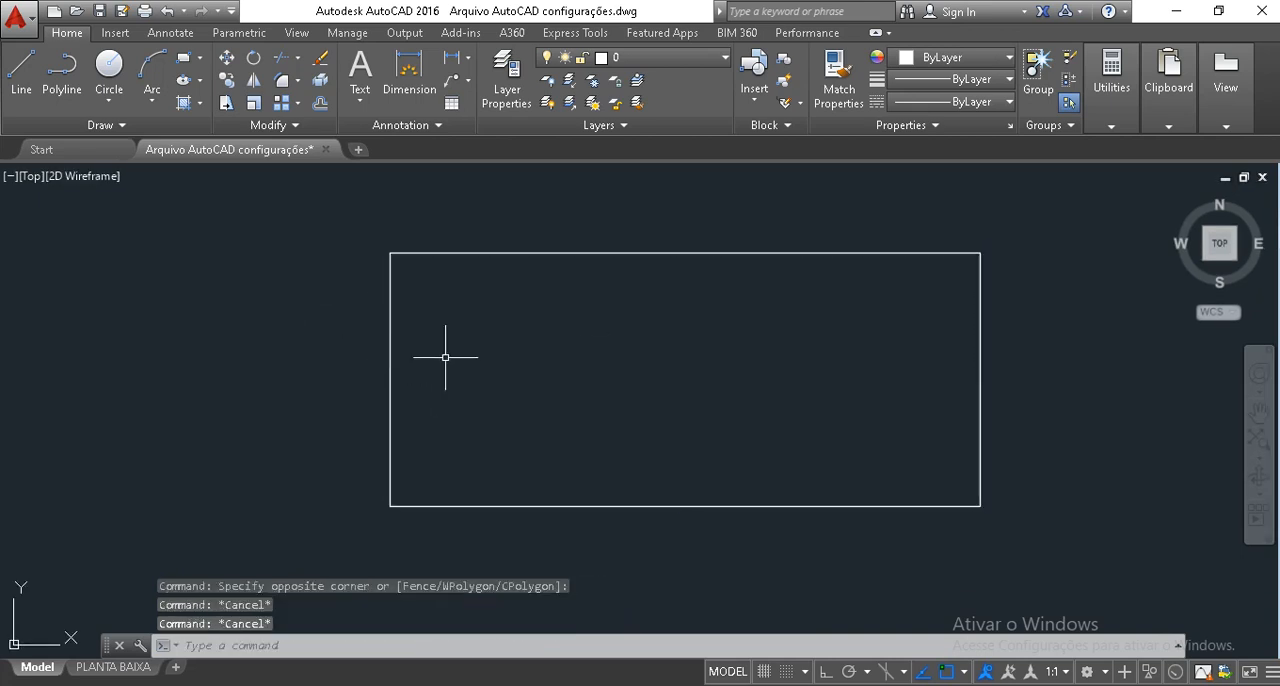
pyautogui.write('o')
pyautogui.press('Return')
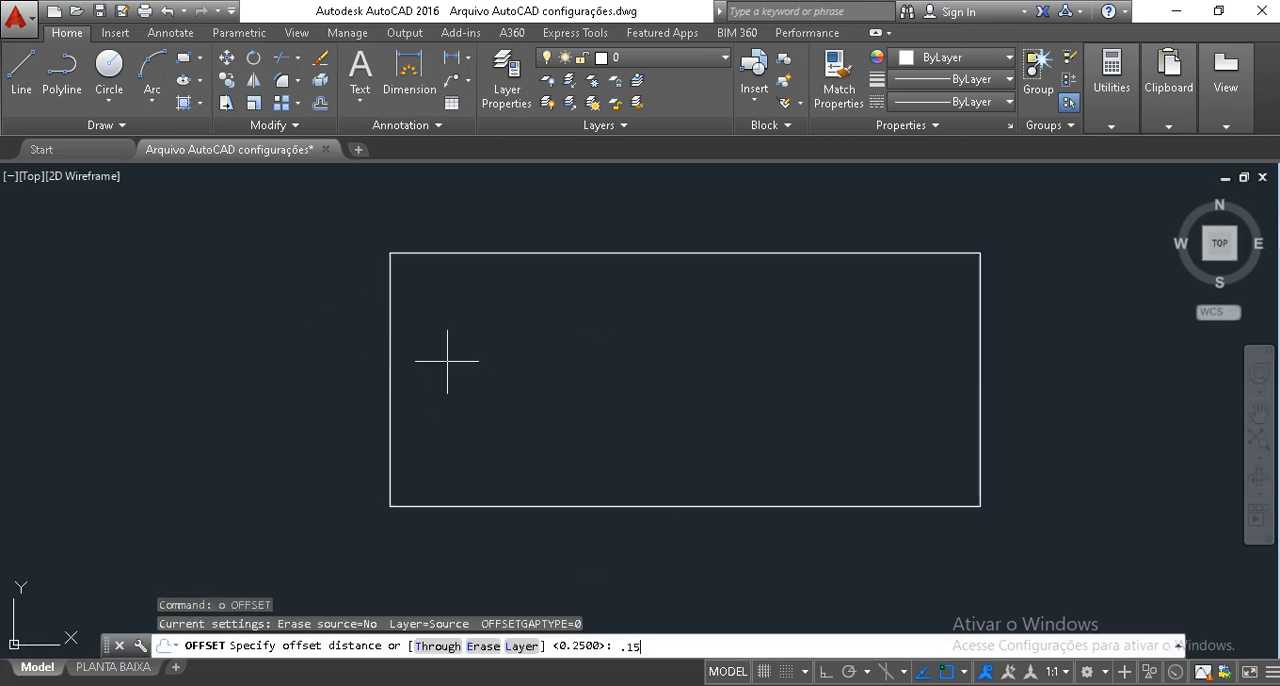
pyautogui.press('Return')
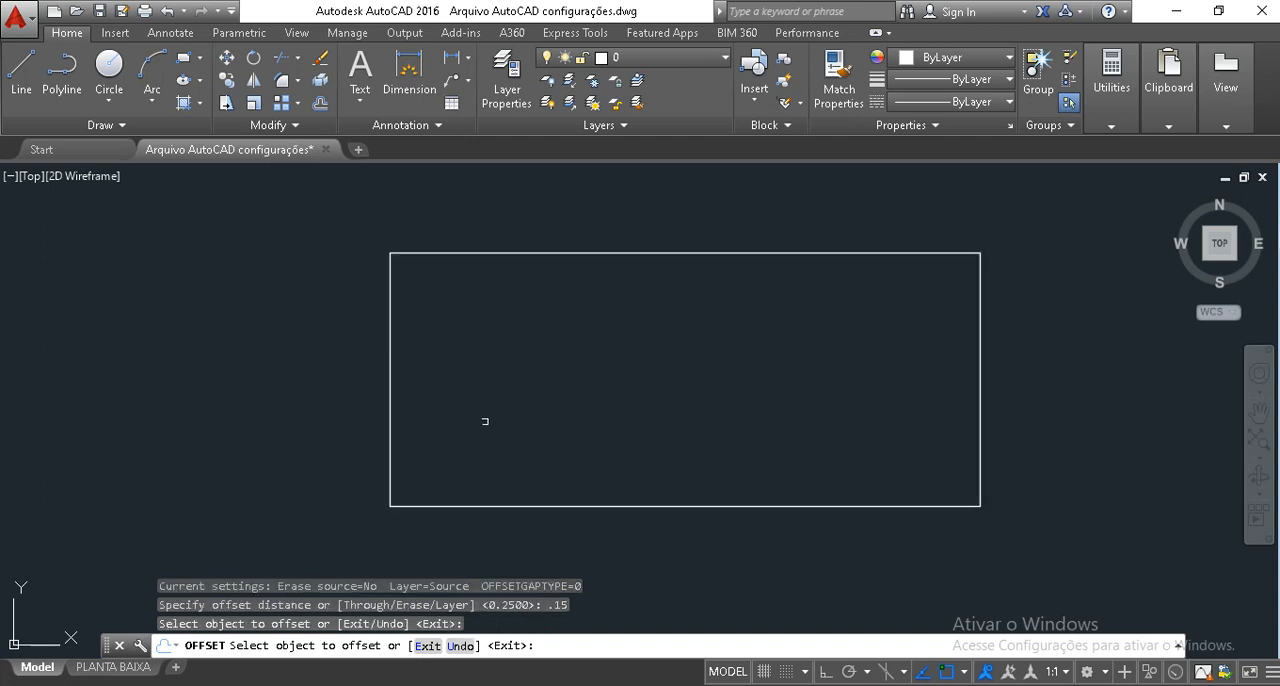
pyautogui.click(465, 507)
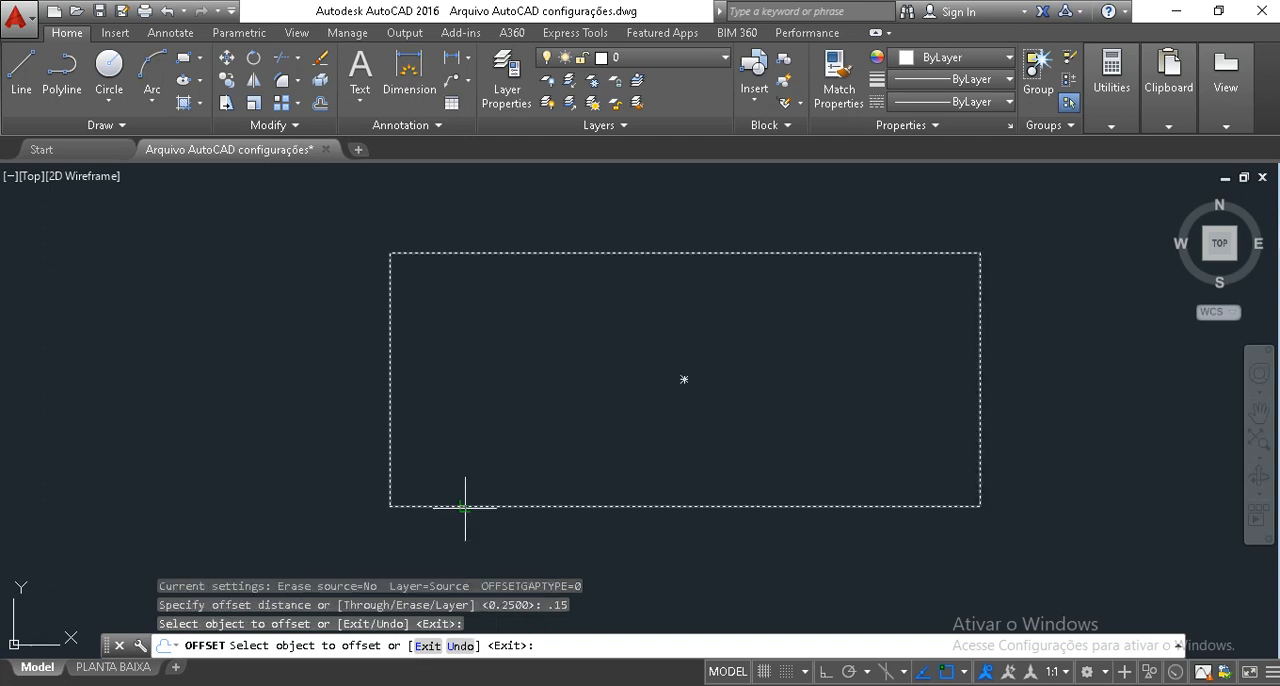
pyautogui.click(476, 433)
pyautogui.press('Return')
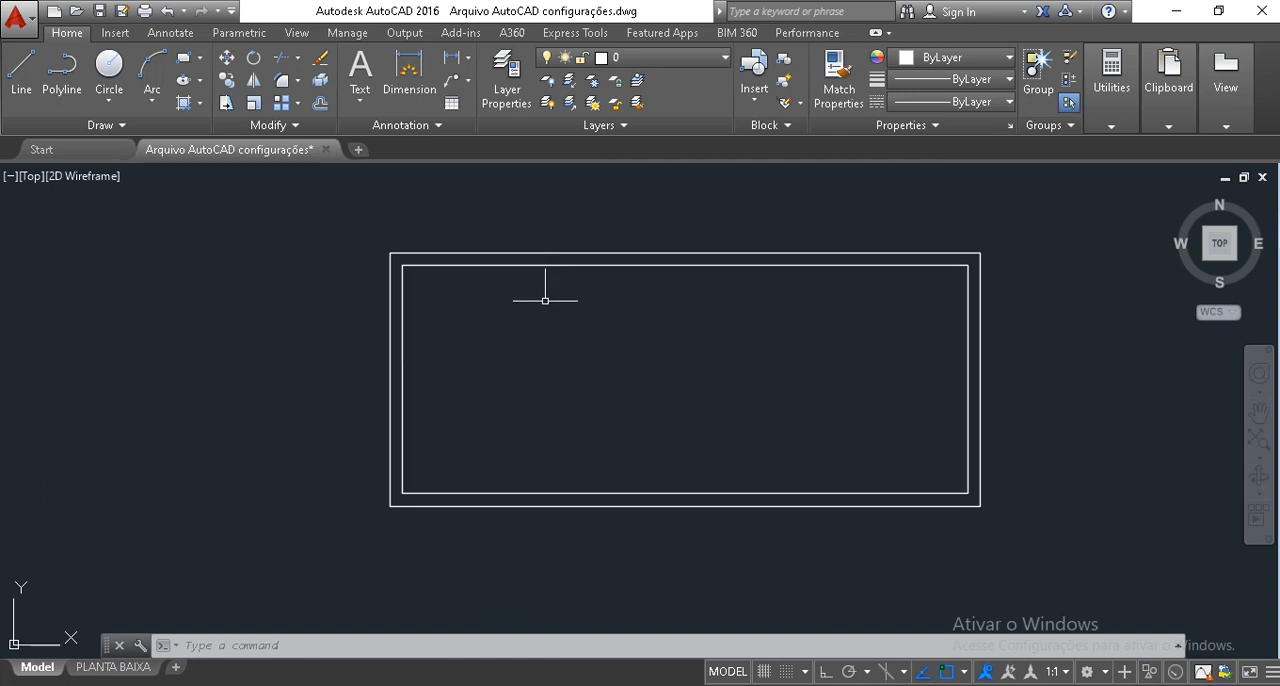
pyautogui.moveTo(545, 300); pyautogui.dragTo(514, 209)
pyautogui.write('s')
pyautogui.press('Return')
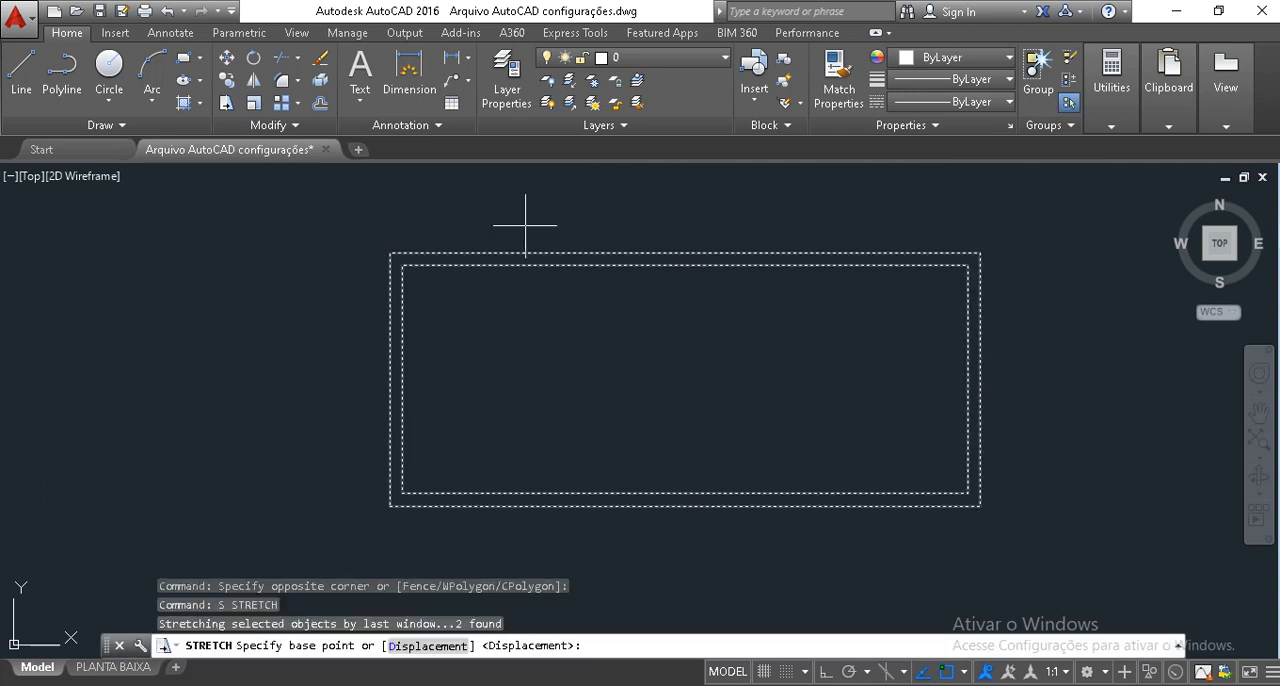
pyautogui.press('Escape')
pyautogui.press('Escape')
pyautogui.press('Escape')
# Explode both the outer and inner rectangles into separate lines.
pyautogui.click(530, 309)
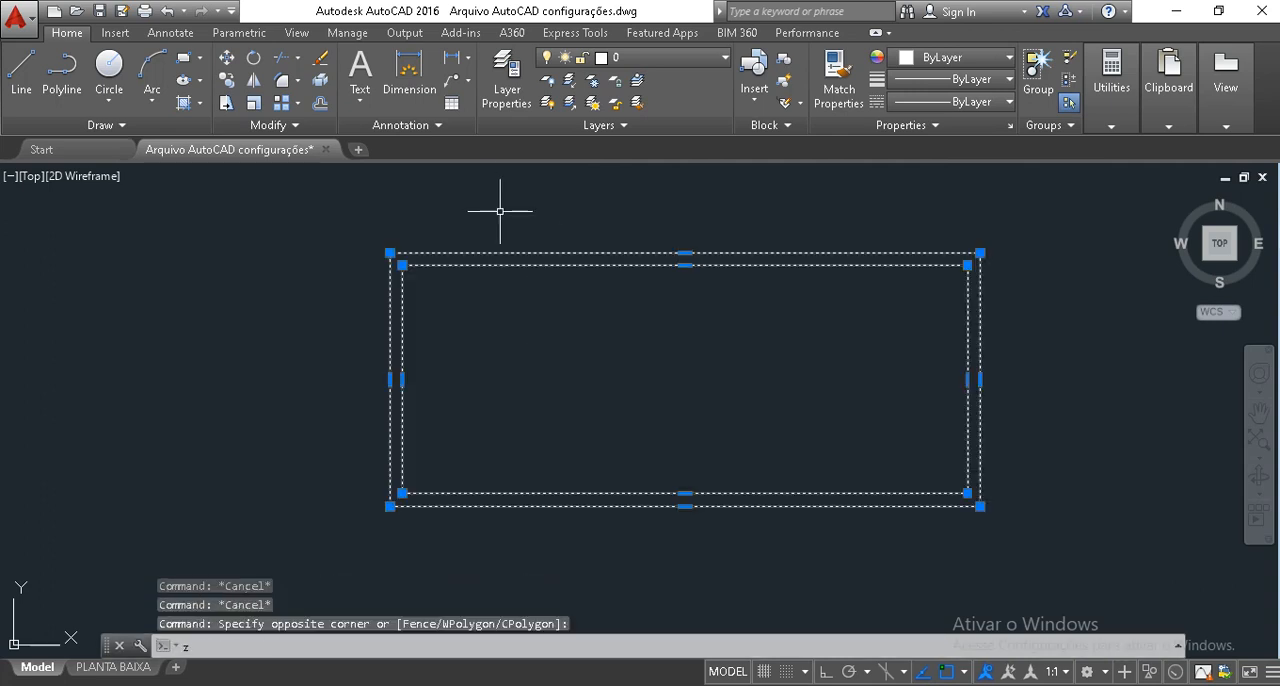
pyautogui.write('x')
pyautogui.press('Return')
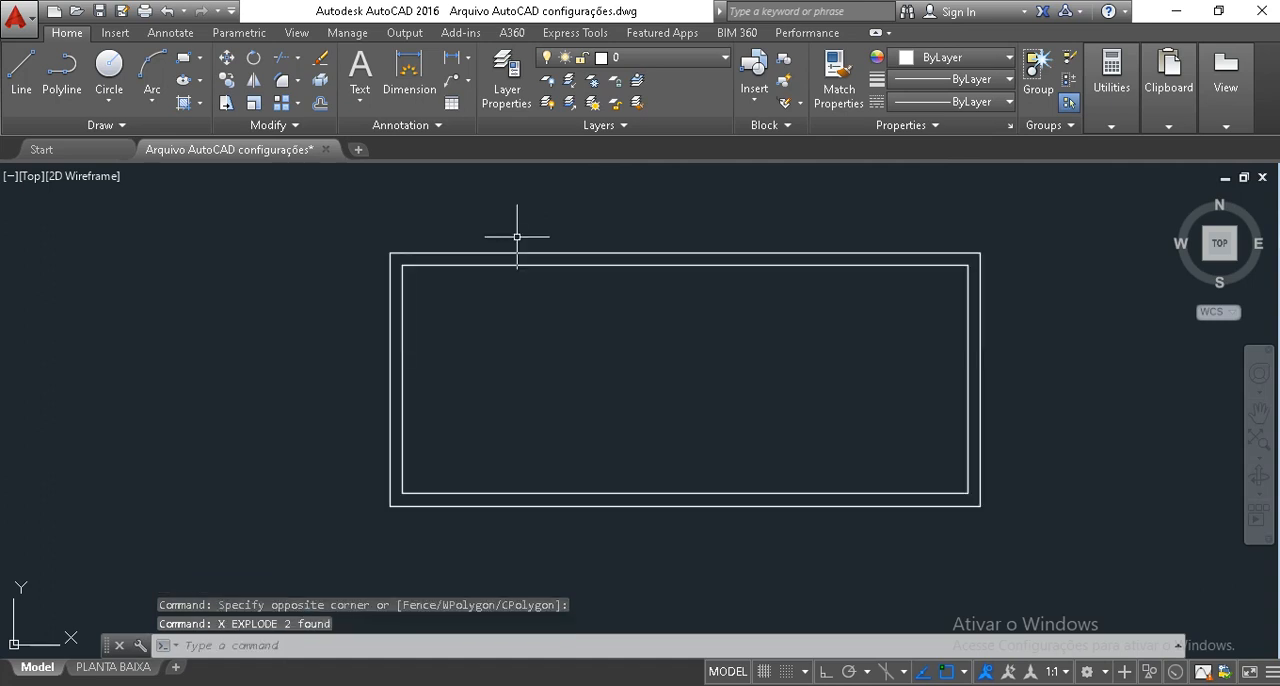
pyautogui.press('Escape')
pyautogui.press('Escape')
# Copy the two left wall lines horizontally to the right twice, with ortho on, to form two vertical partitions.
pyautogui.click(508, 383)
pyautogui.click(397, 353)
pyautogui.write('c')
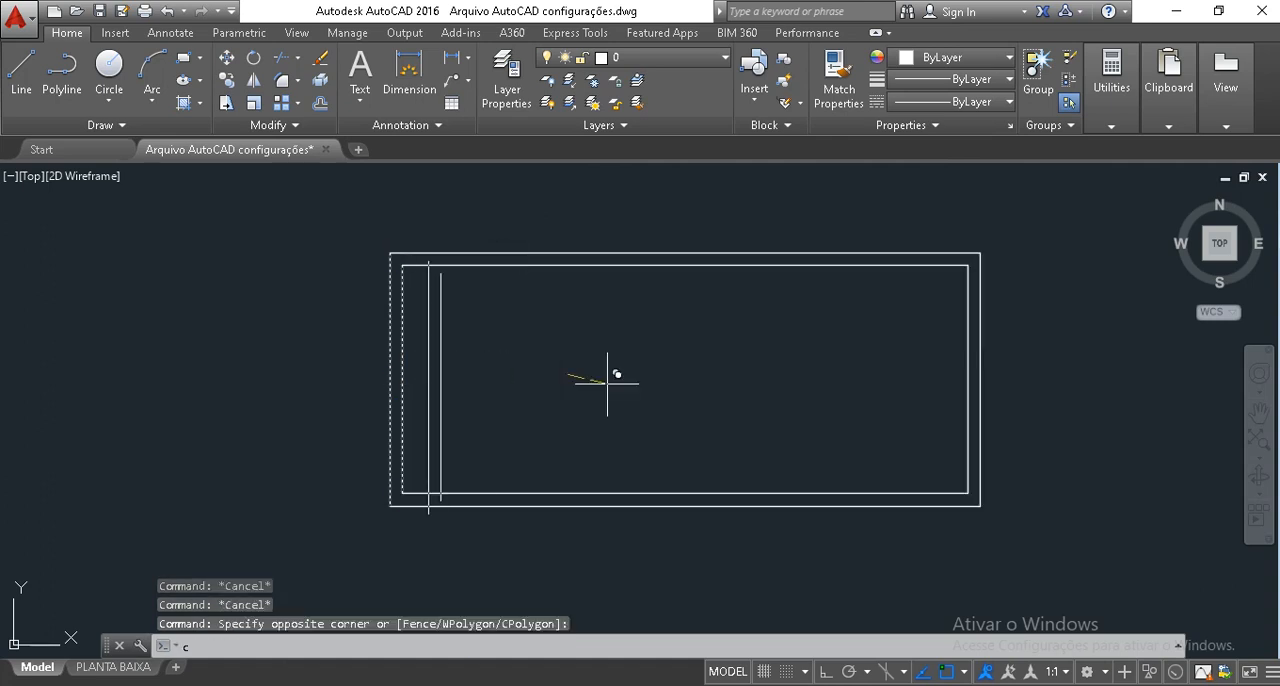
pyautogui.write('o')
pyautogui.press('Return')
pyautogui.click(567, 374)
pyautogui.press('F8')
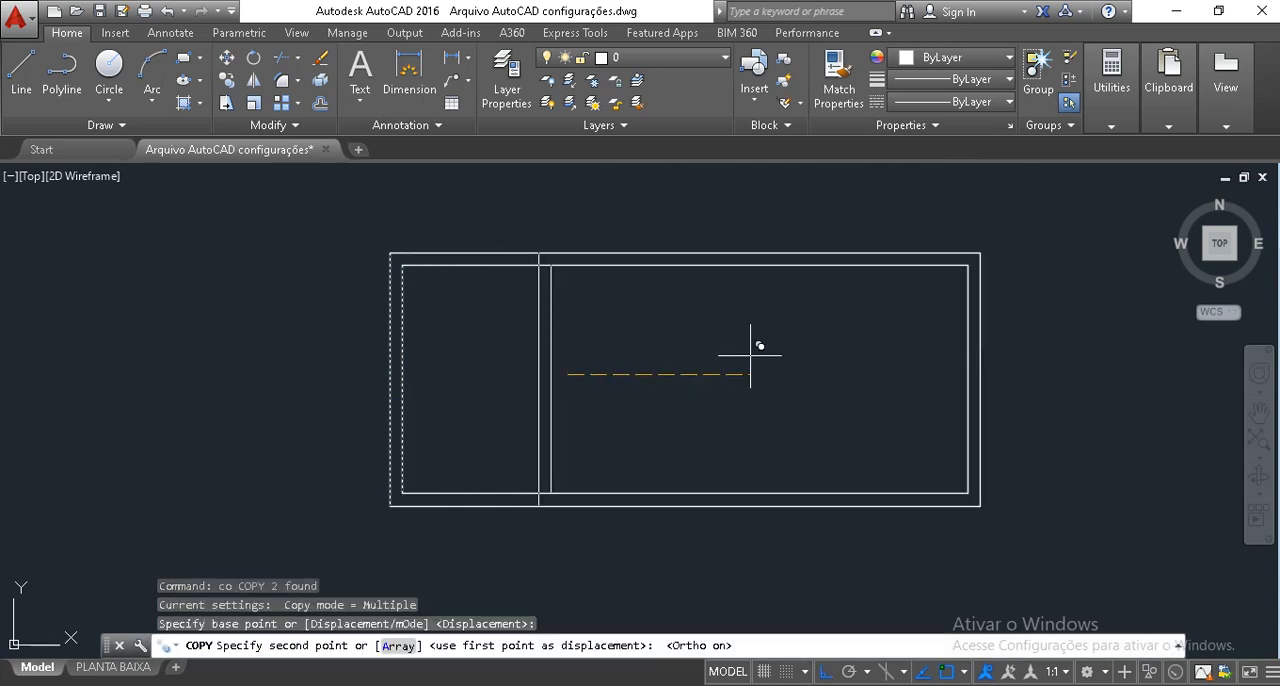
pyautogui.click(745, 350)
pyautogui.click(917, 372)
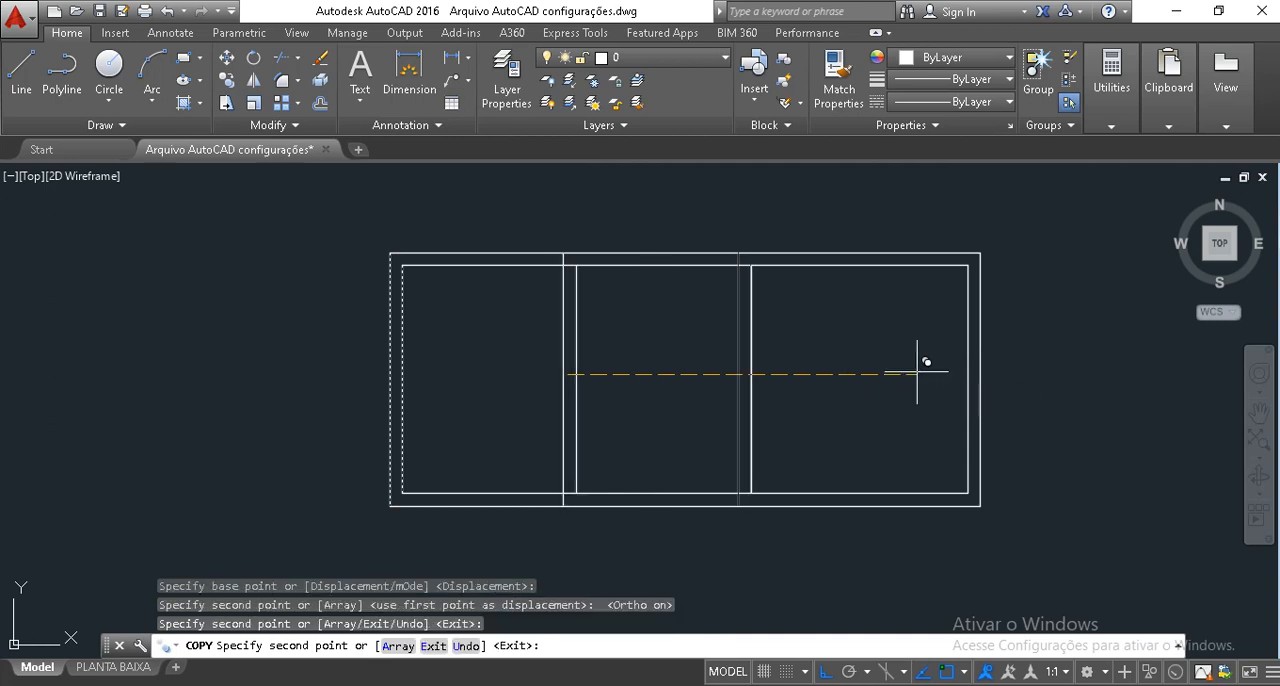
pyautogui.press('Escape')
pyautogui.press('Escape')
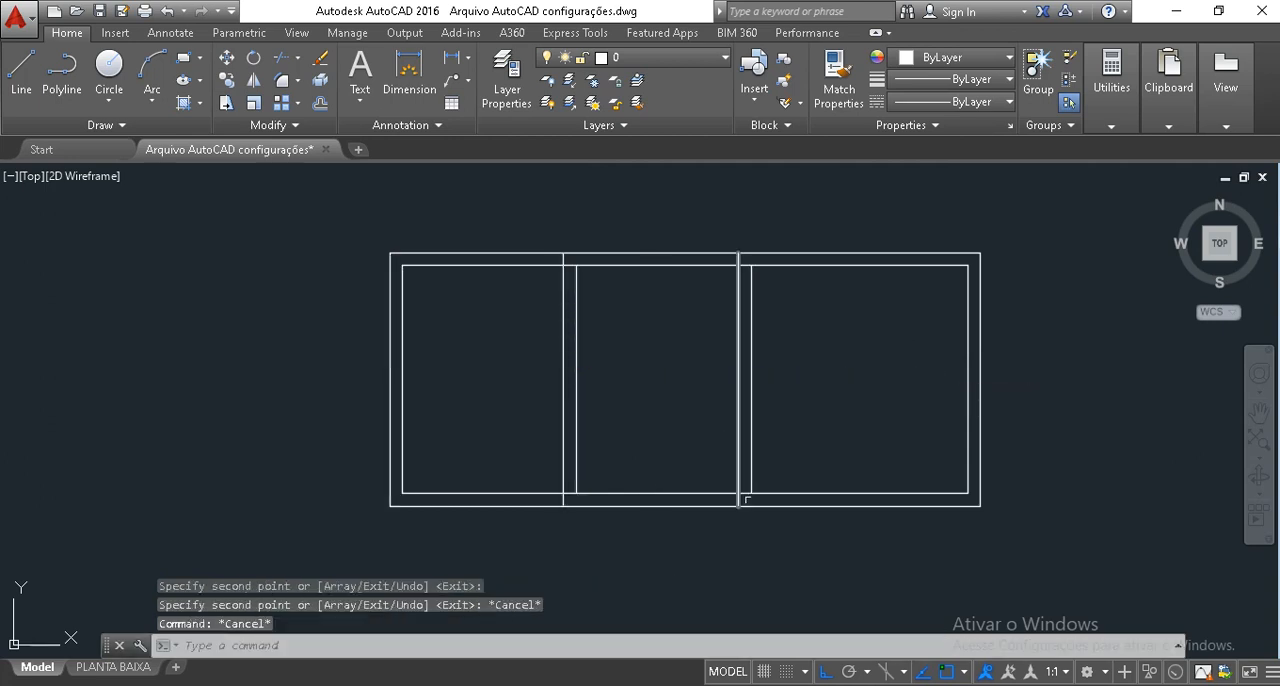
# Copy the two bottom wall lines straight up twice, the first copy about 1.09 above, to form two horizontal partitions.
pyautogui.click(849, 555)
pyautogui.click(845, 459)
pyautogui.write('co')
pyautogui.press('Return')
pyautogui.click(845, 459)
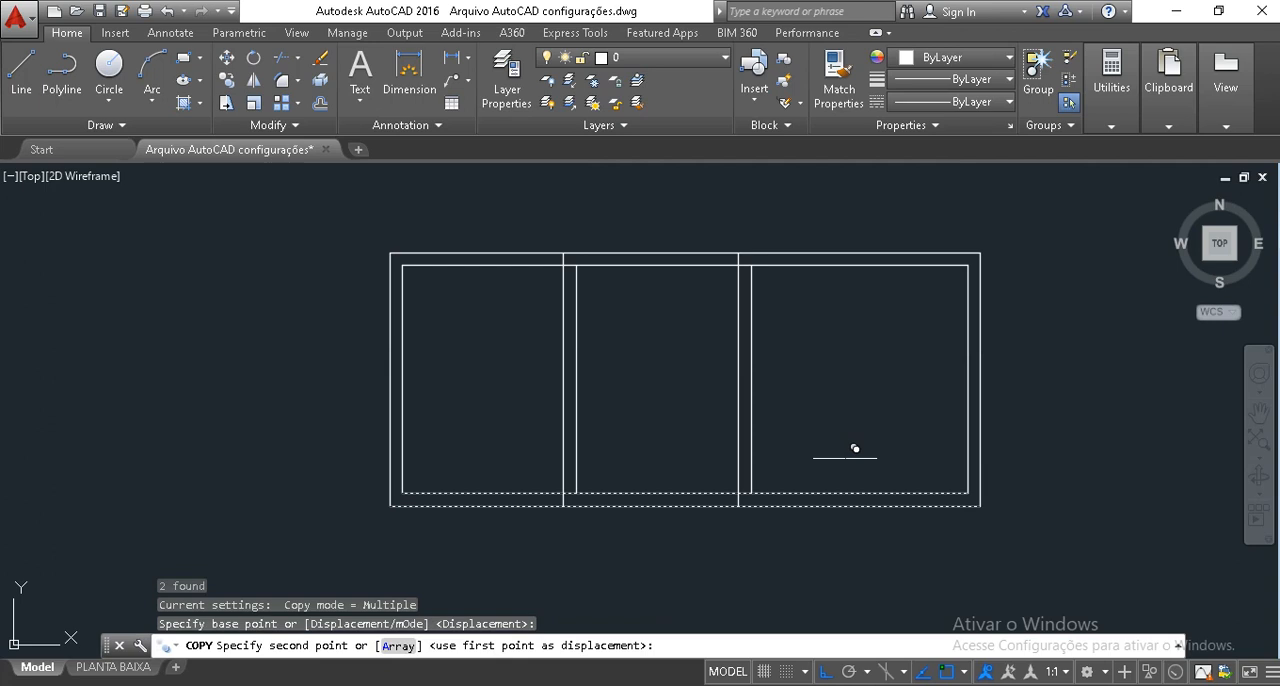
pyautogui.click(850, 358)
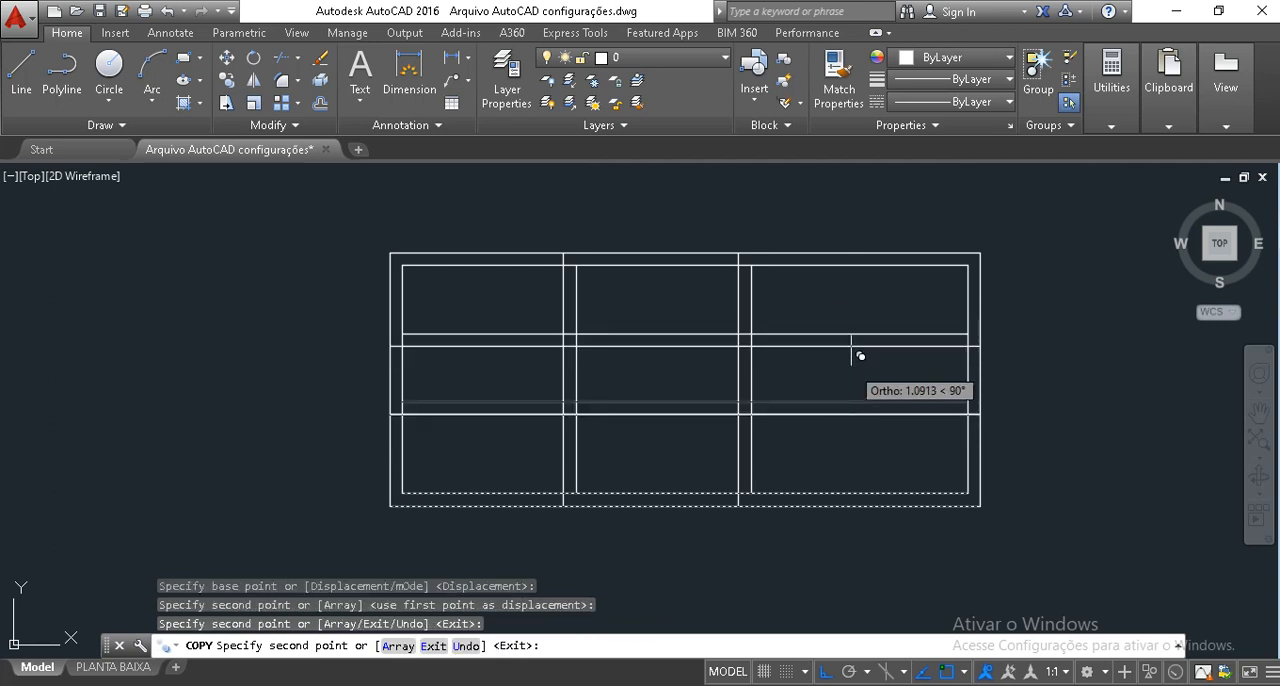
pyautogui.press('Escape')
pyautogui.write('tr')
pyautogui.press('Return')
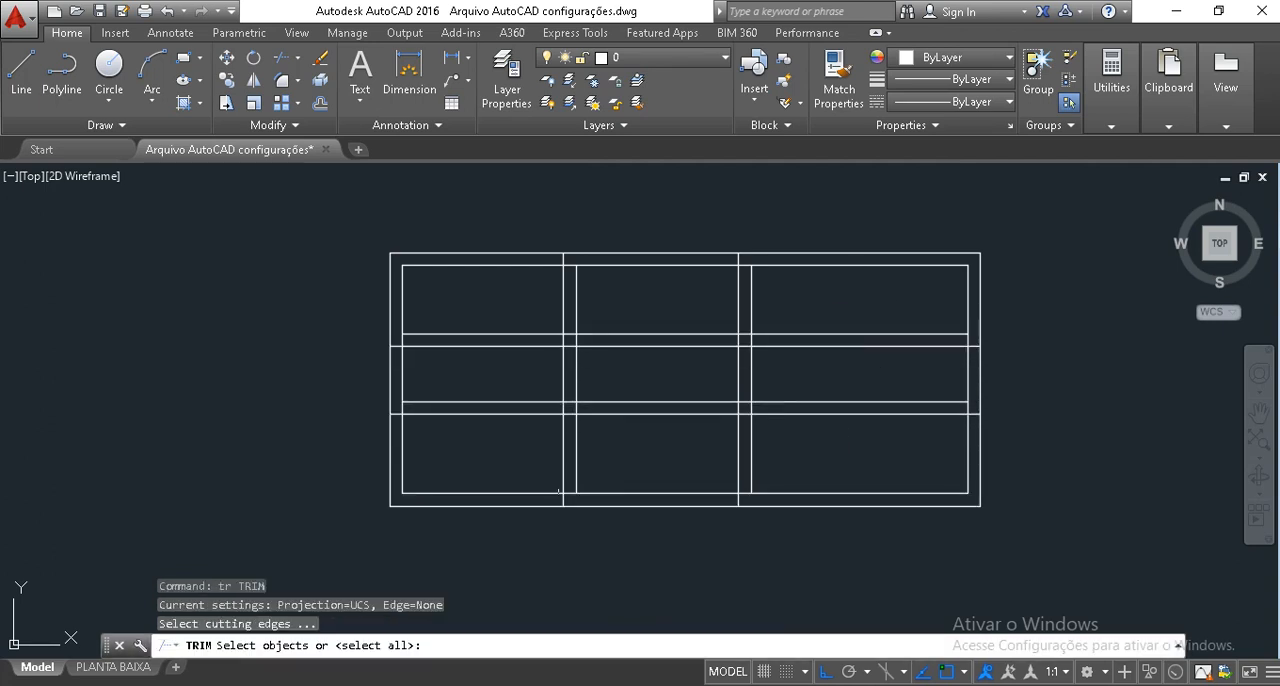
pyautogui.click(582, 444)
pyautogui.press('Return')
pyautogui.click(584, 441)
pyautogui.press('Escape')
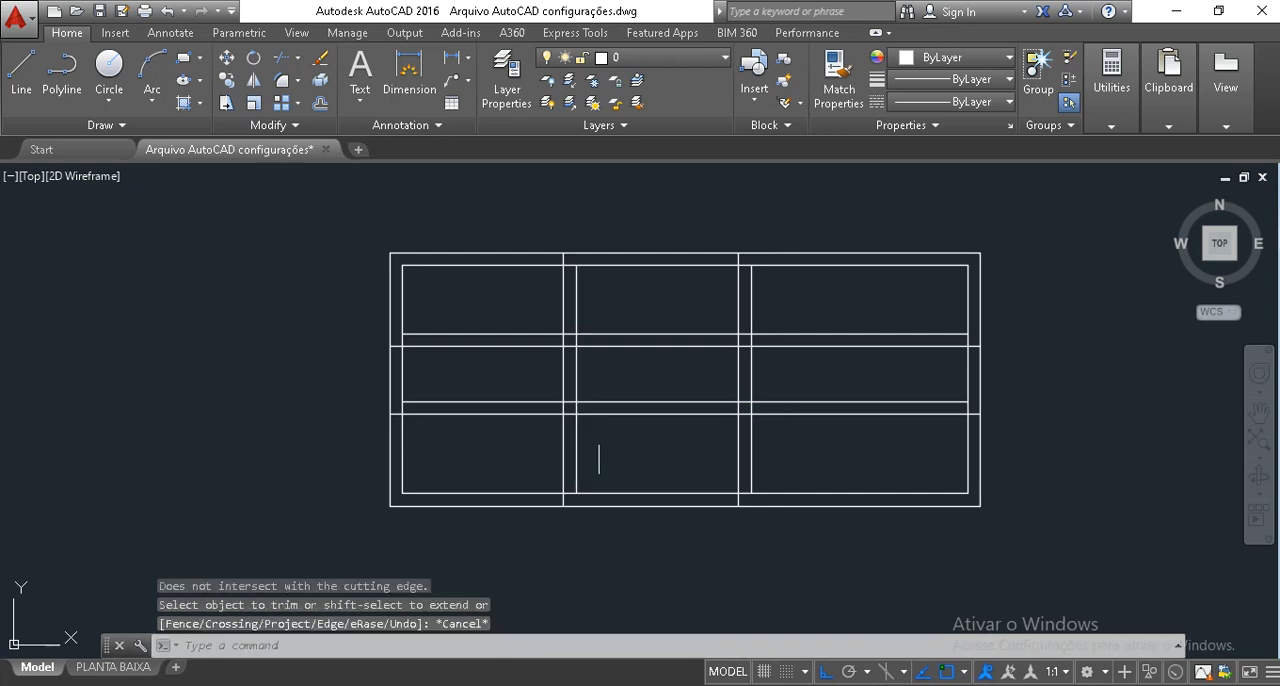
# Trim the lower horizontal partition on both sides so that it remains only between the two vertical partitions.
pyautogui.write('tr')
pyautogui.press('Return')
pyautogui.click(575, 450)
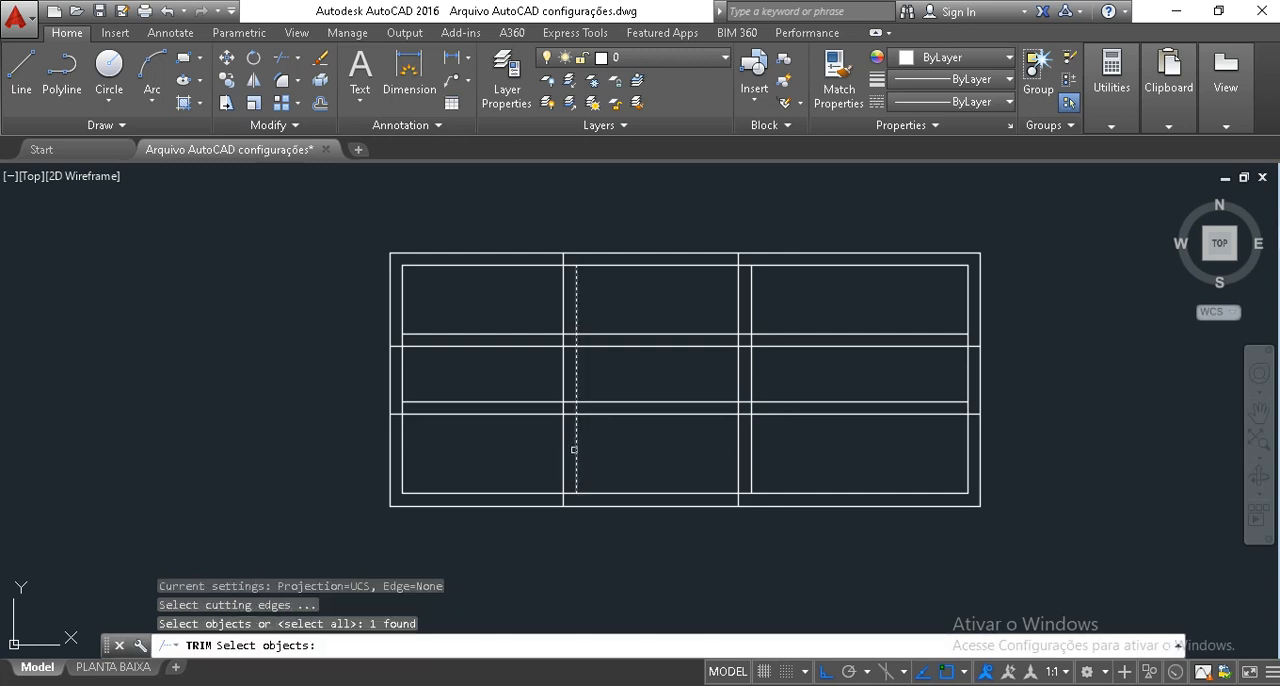
pyautogui.click(739, 446)
pyautogui.press('Return')
pyautogui.click(836, 458)
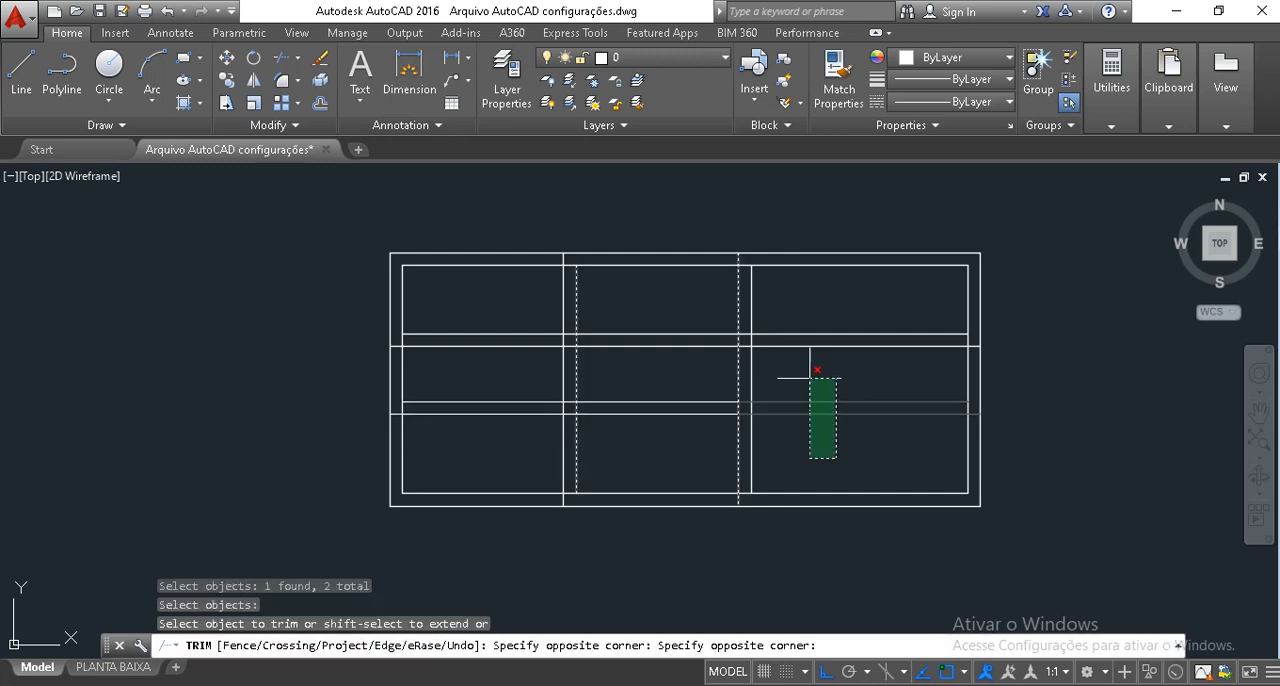
pyautogui.click(817, 370)
pyautogui.click(491, 464)
pyautogui.click(449, 380)
pyautogui.press('Escape')
pyautogui.press('Escape')
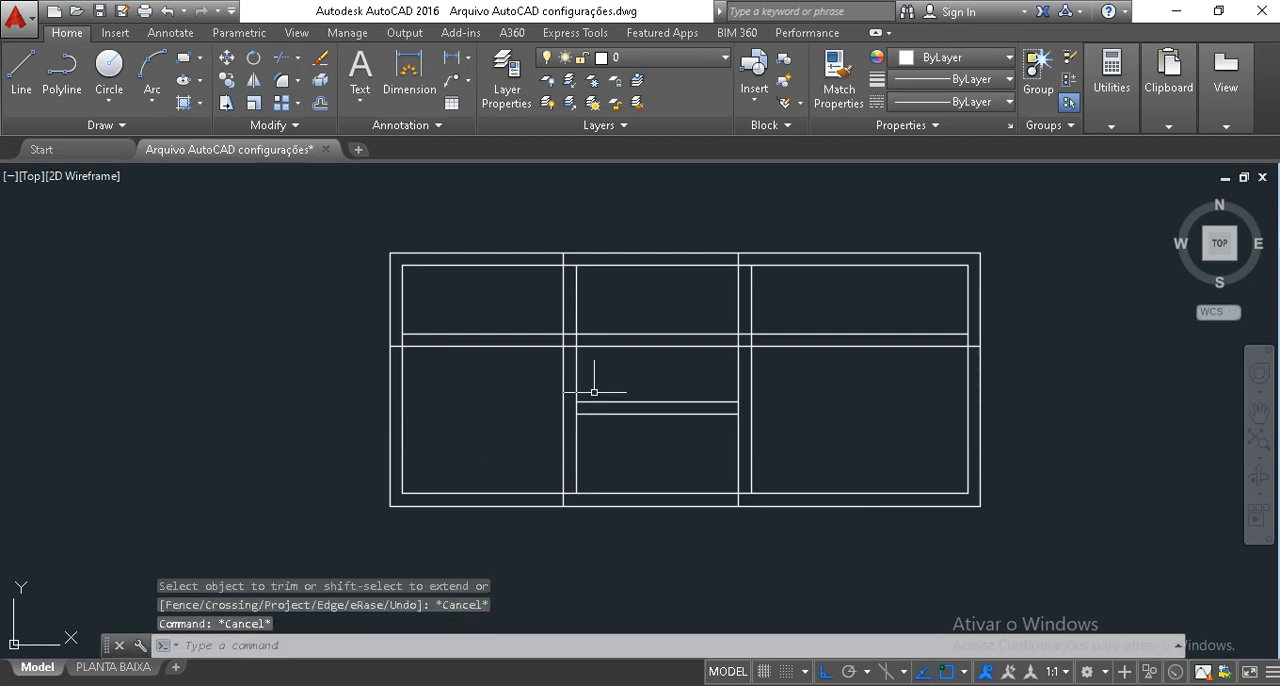
# Trim away the upper horizontal partition to the left of the right vertical partition, keeping it only in the right-hand bay.
pyautogui.write('tr')
pyautogui.press('Return')
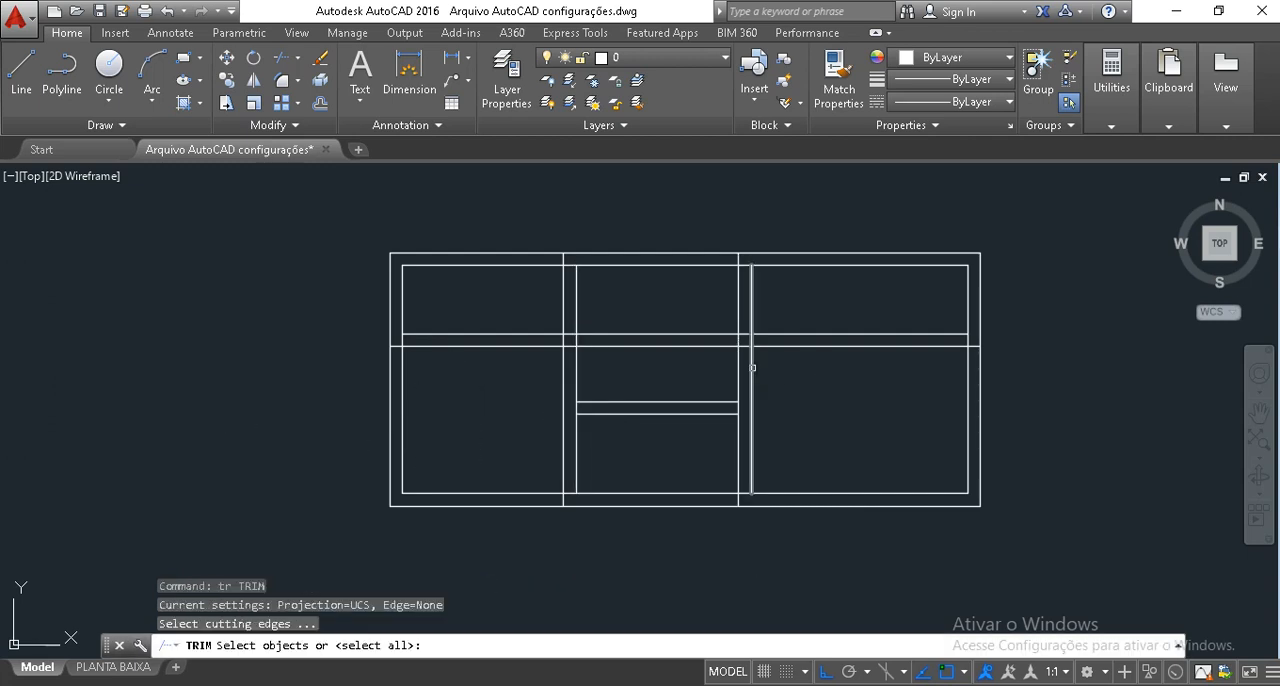
pyautogui.click(752, 368)
pyautogui.press('Return')
pyautogui.click(740, 367)
pyautogui.click(679, 367)
pyautogui.click(657, 309)
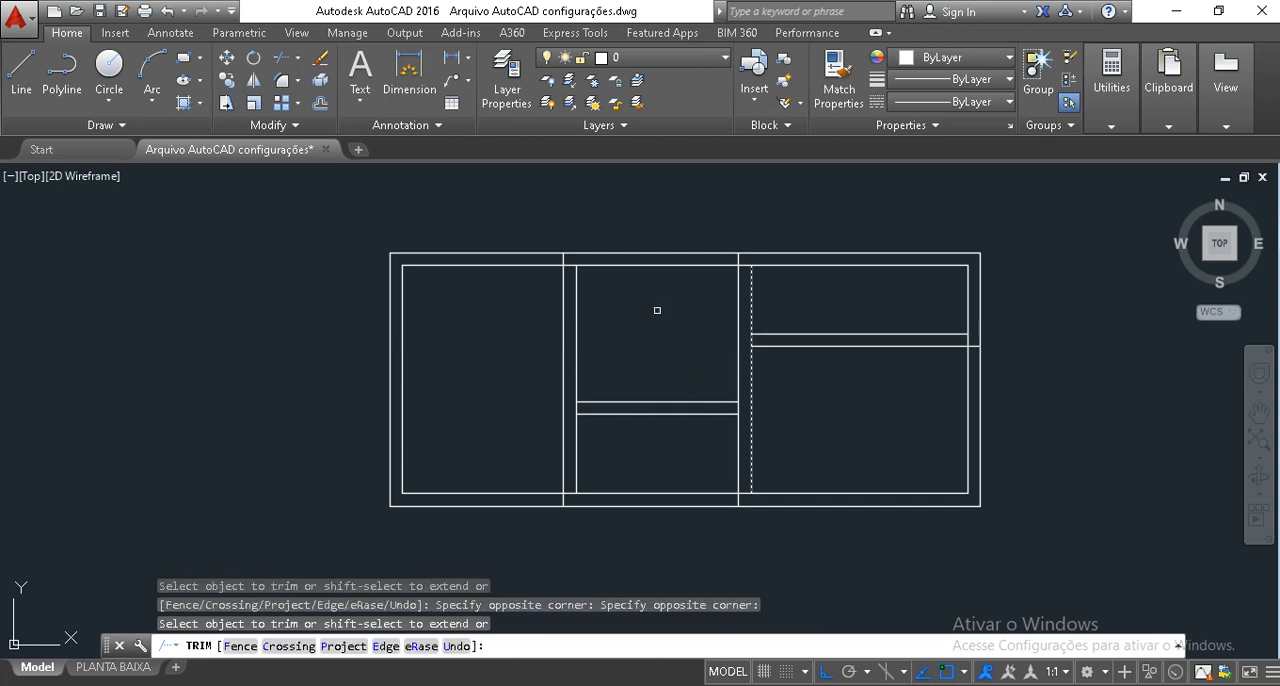
pyautogui.press('Return')
pyautogui.press('Escape')
# Trim the wall lines crossing at the junction of the right vertical partition and the top wall, leaving it open.
pyautogui.write('tr')
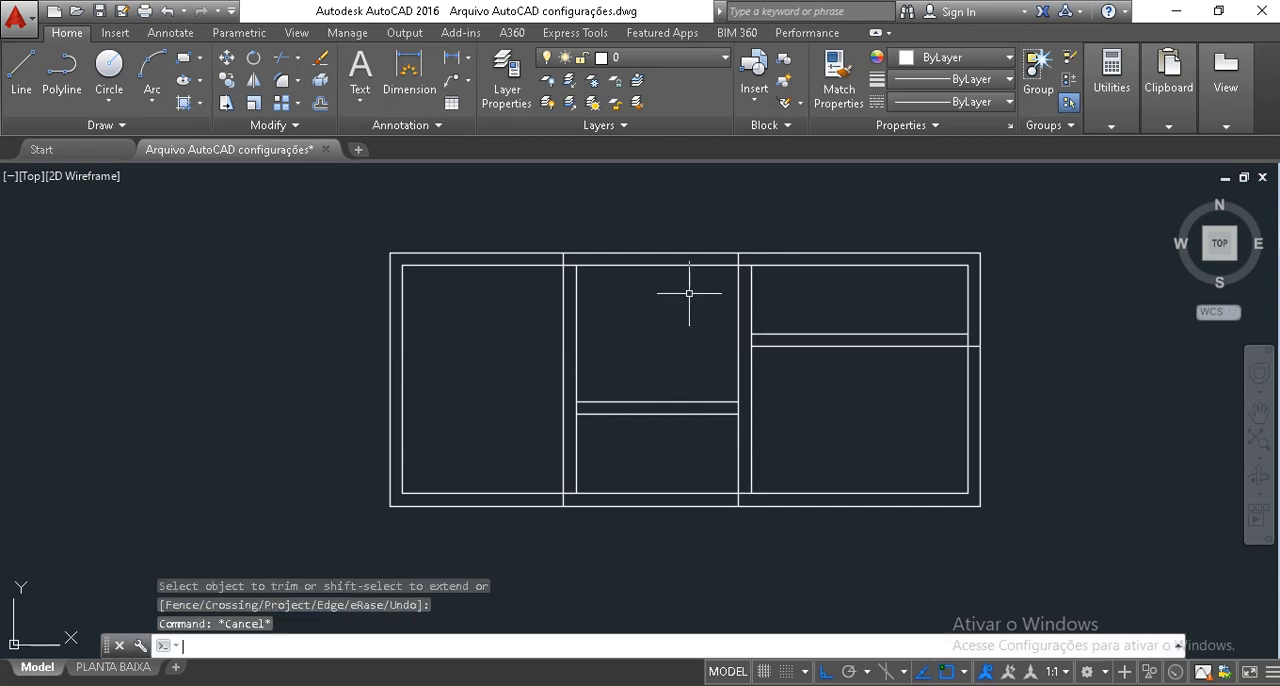
pyautogui.press('Return')
pyautogui.press('Return')
pyautogui.scroll(2, 769, 253)
pyautogui.scroll(4, 742, 295)
pyautogui.click(682, 308)
pyautogui.click(667, 309)
pyautogui.click(630, 230)
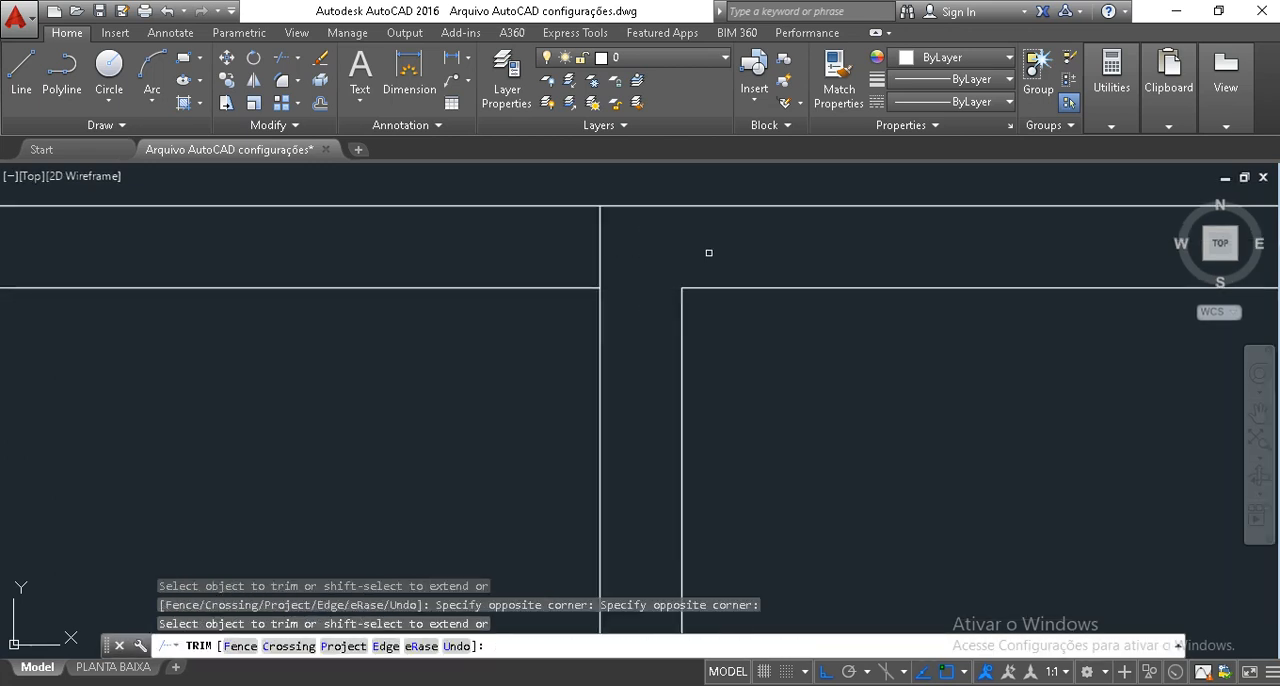
pyautogui.click(708, 252)
pyautogui.click(480, 235)
pyautogui.click(722, 286)
# Trim the crossing wall lines where the left vertical partition meets the top wall.
pyautogui.scroll(-5, 711, 265)
pyautogui.scroll(3, 408, 243)
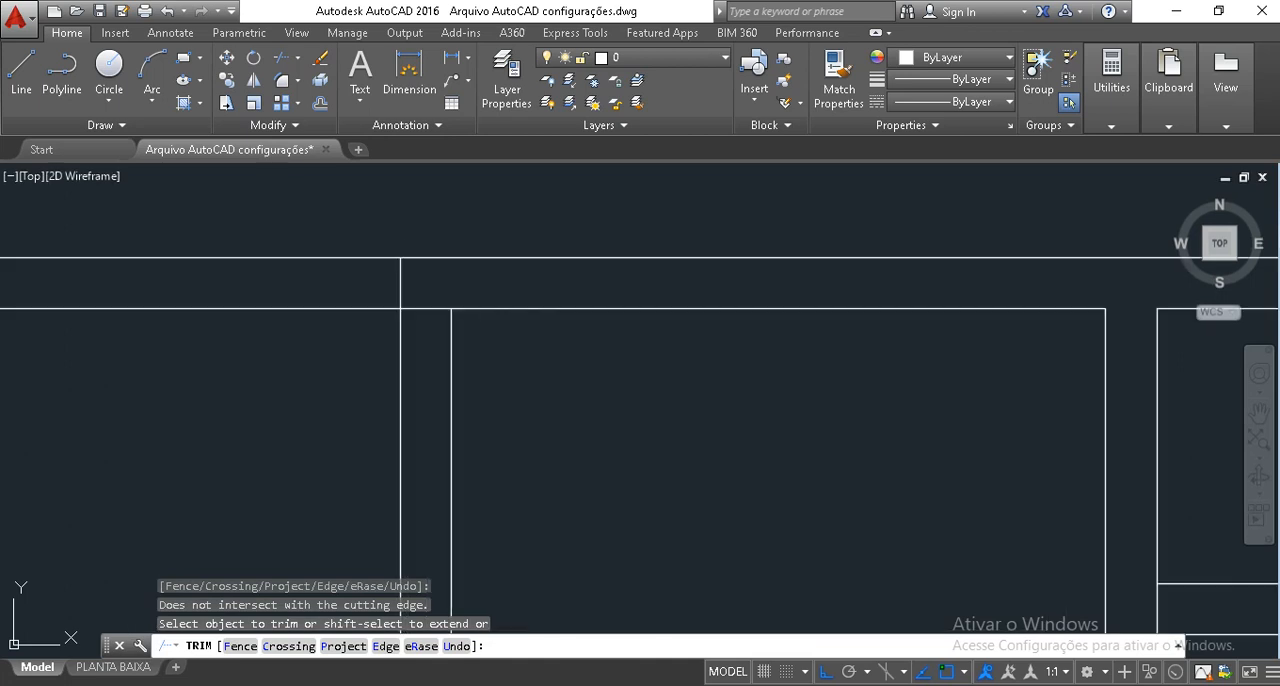
pyautogui.click(440, 324)
pyautogui.click(437, 281)
pyautogui.click(430, 287)
pyautogui.click(389, 275)
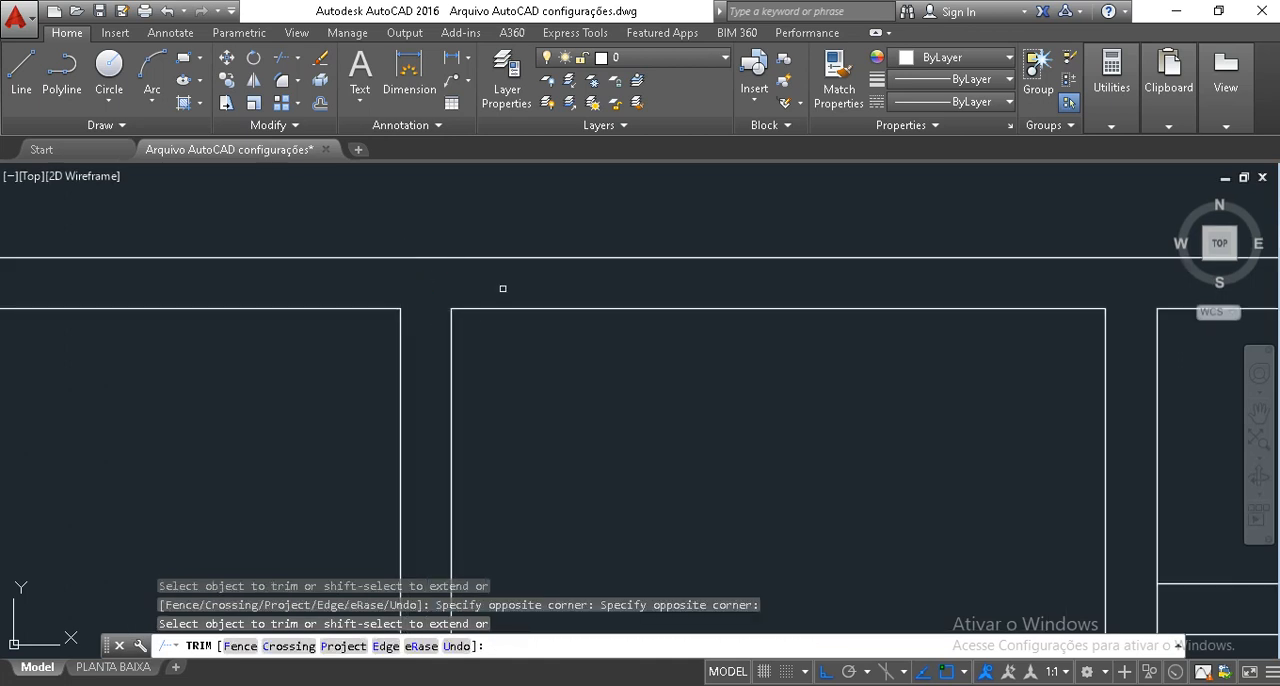
# Trim the vertical partition lines between the two lines of the lower horizontal partition at both of its ends.
pyautogui.scroll(-6, 503, 289)
pyautogui.click(620, 440)
pyautogui.scroll(2, 642, 443)
pyautogui.click(667, 428)
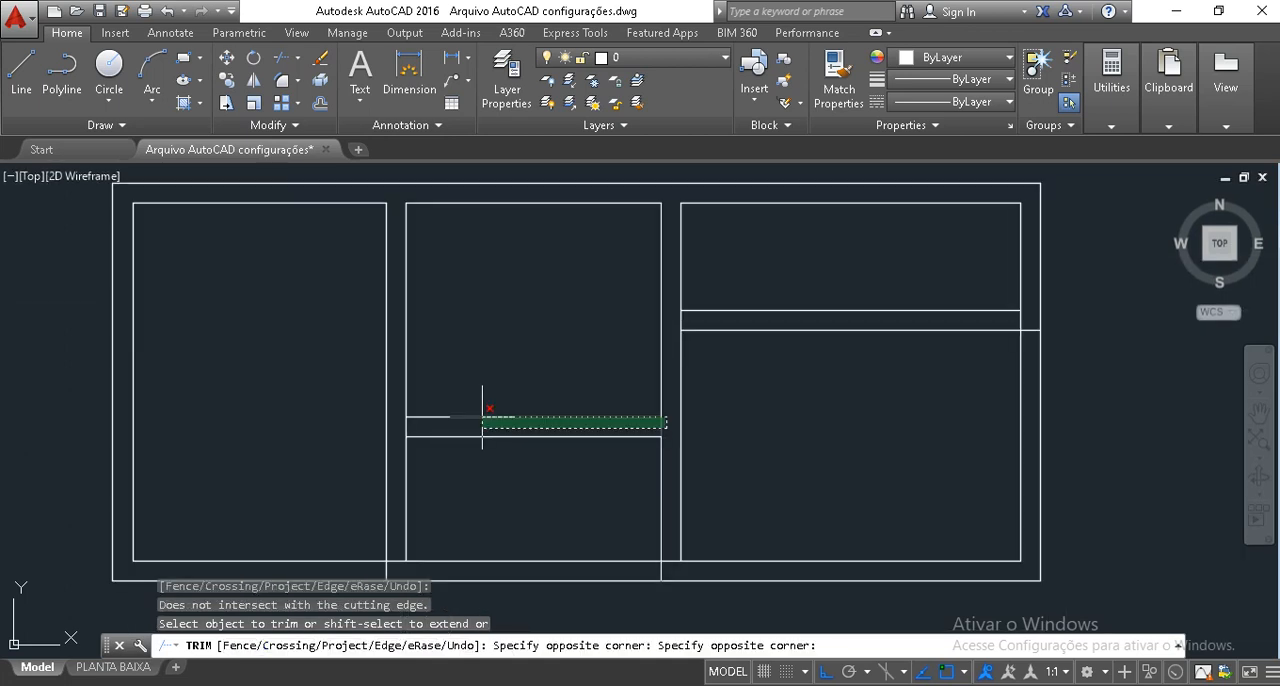
pyautogui.click(398, 427)
# Trim the crossing lines where the upper horizontal partition meets the right outer wall.
pyautogui.scroll(4, 986, 356)
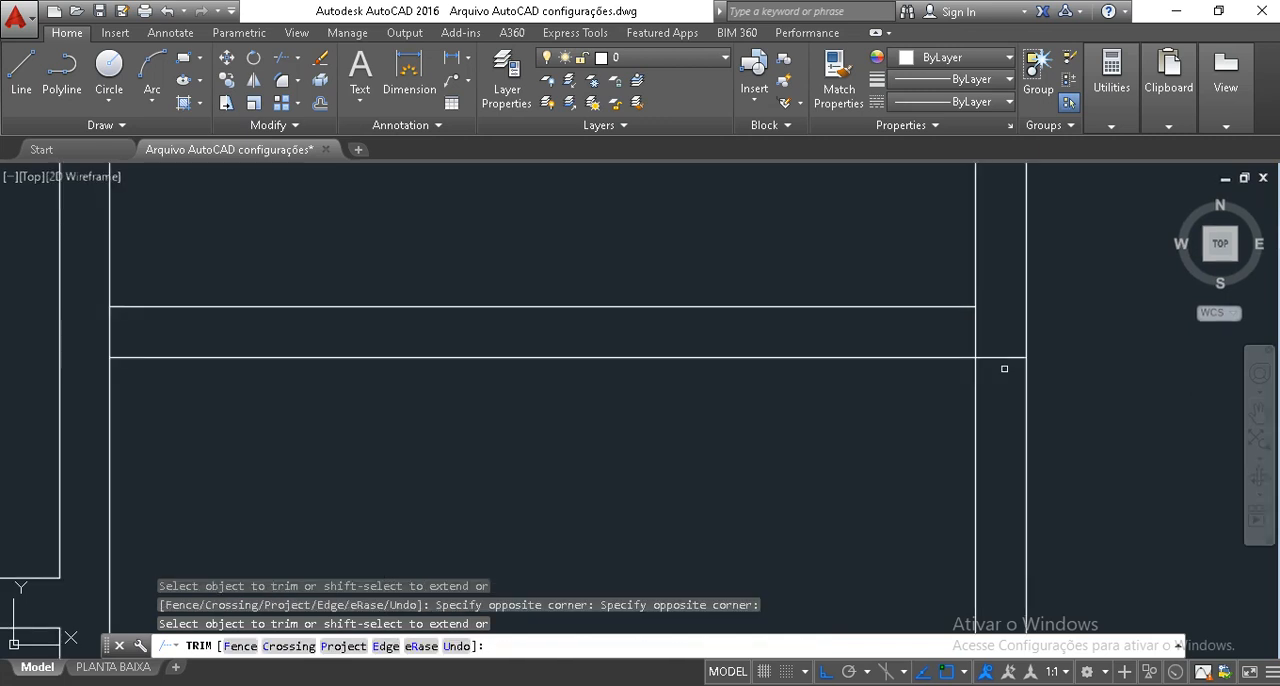
pyautogui.click(994, 366)
pyautogui.click(995, 300)
pyautogui.click(950, 328)
pyautogui.scroll(-4, 1001, 325)
pyautogui.click(986, 319)
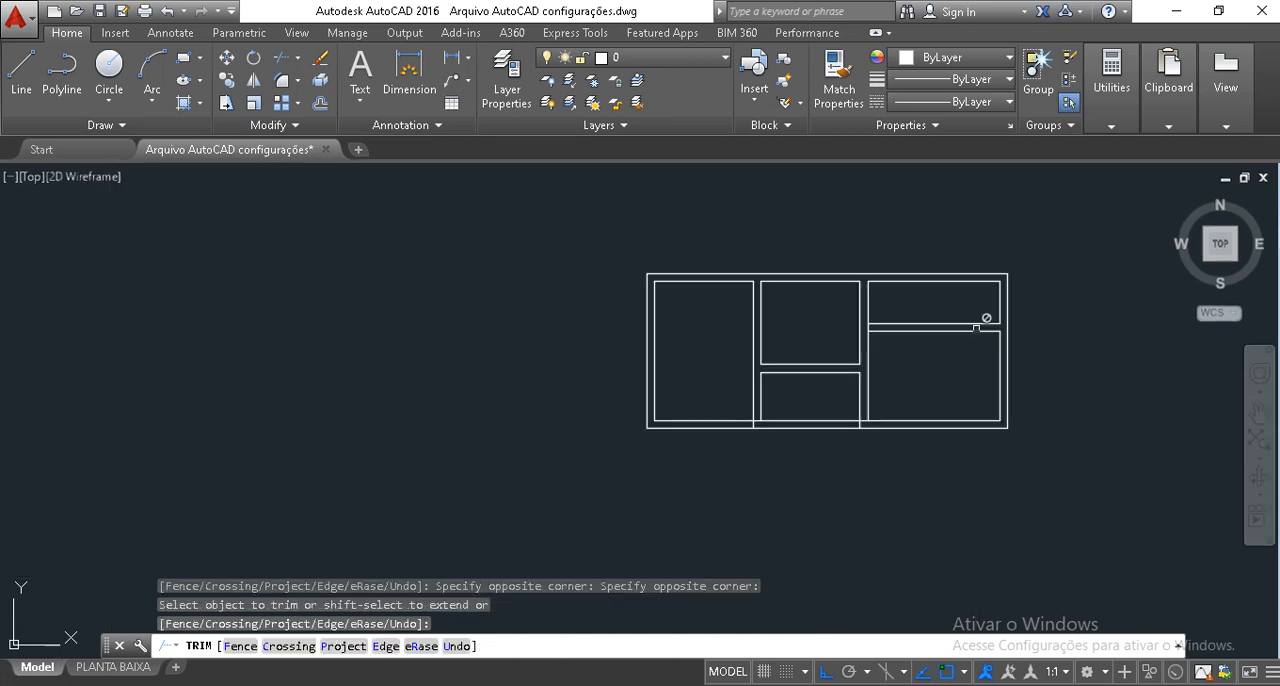
# Trim the crossing wall lines where the right vertical partition meets the bottom wall.
pyautogui.scroll(3, 885, 421)
pyautogui.scroll(2, 771, 494)
pyautogui.click(771, 494)
pyautogui.click(781, 401)
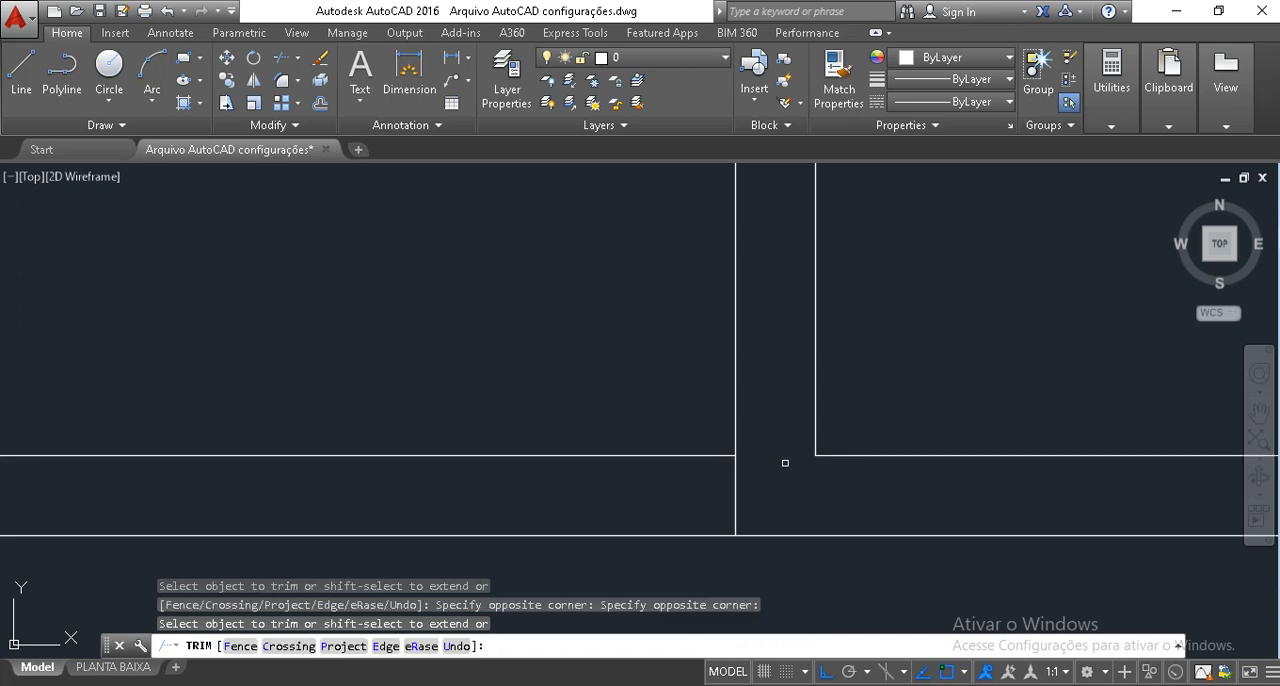
pyautogui.click(786, 480)
pyautogui.click(737, 449)
# Trim the crossing wall lines where the left vertical partition meets the bottom wall.
pyautogui.scroll(-5, 587, 447)
pyautogui.scroll(6, 666, 491)
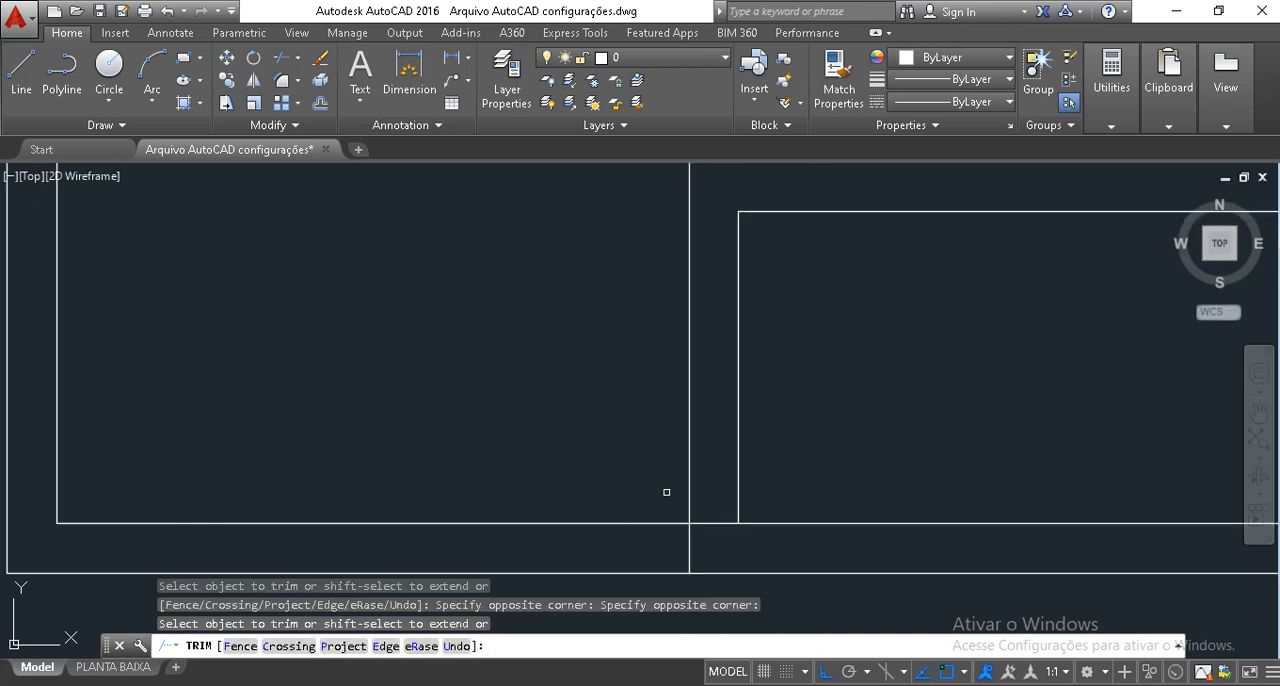
pyautogui.click(737, 542)
pyautogui.moveTo(720, 517); pyautogui.dragTo(712, 342, button='middle')
pyautogui.click(720, 400)
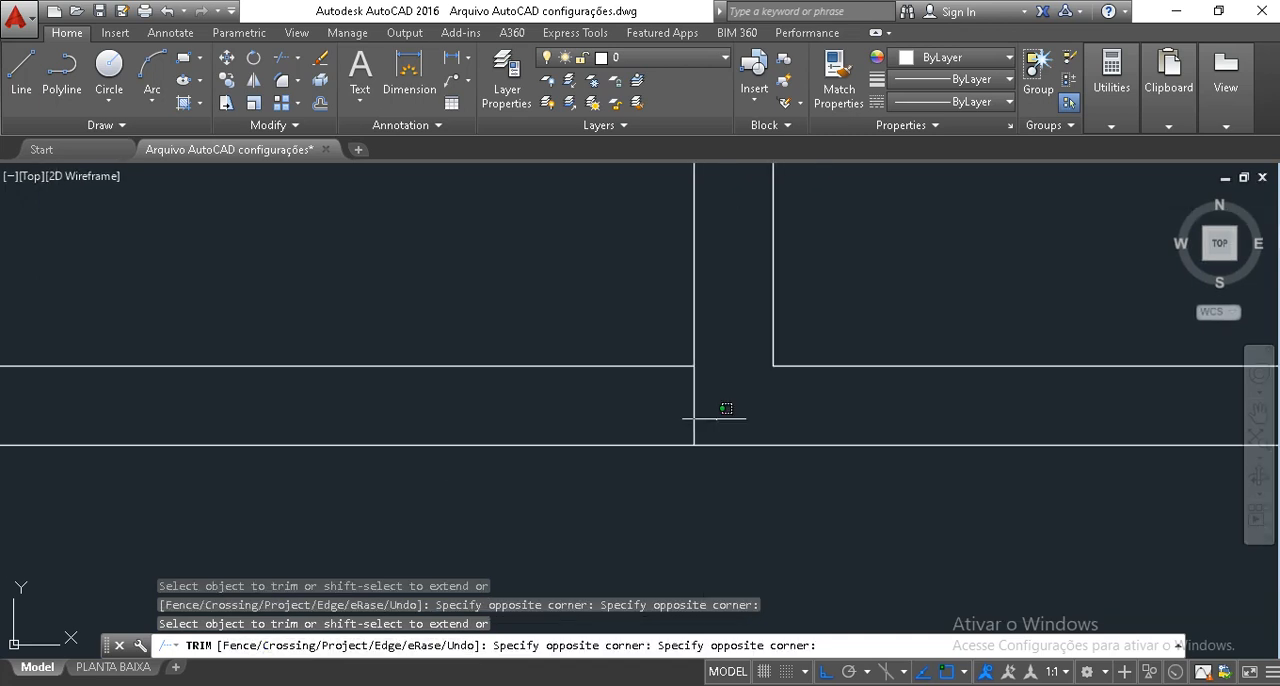
pyautogui.click(663, 397)
pyautogui.scroll(-3, 690, 400)
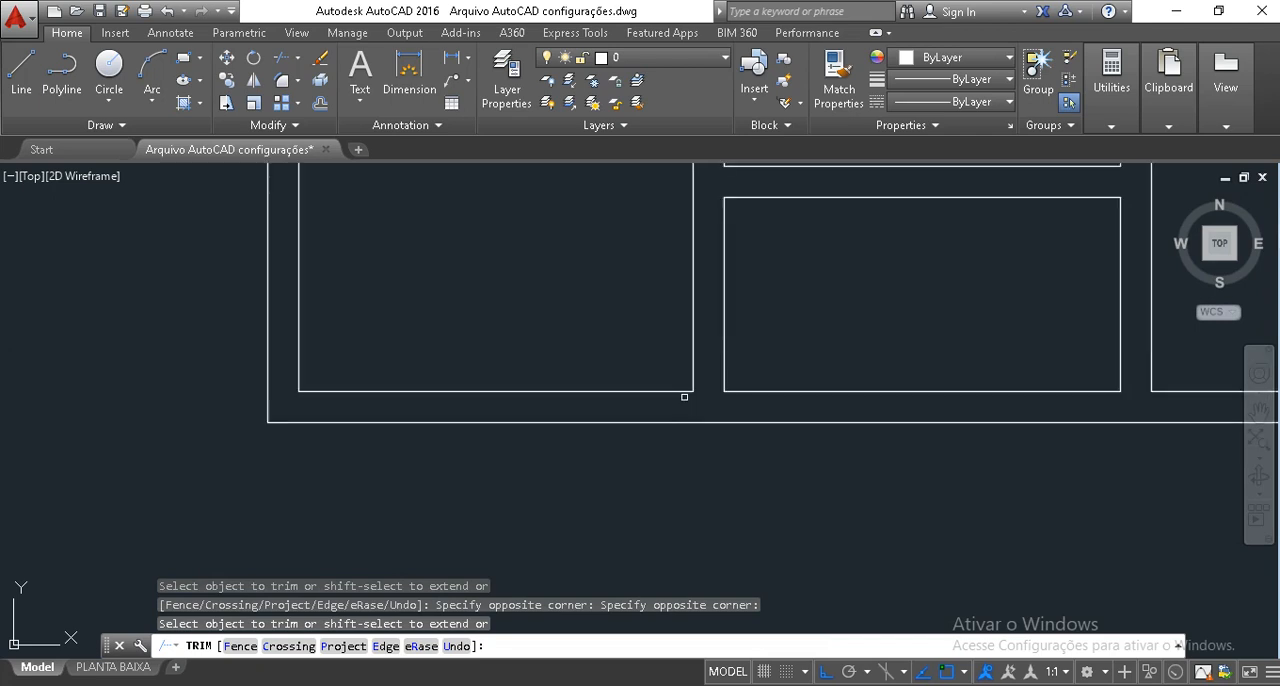
# Trim the right vertical partition's line between the two lines of the upper horizontal partition and end the Trim command.
pyautogui.click(684, 397)
pyautogui.scroll(-4, 690, 380)
pyautogui.scroll(6, 666, 386)
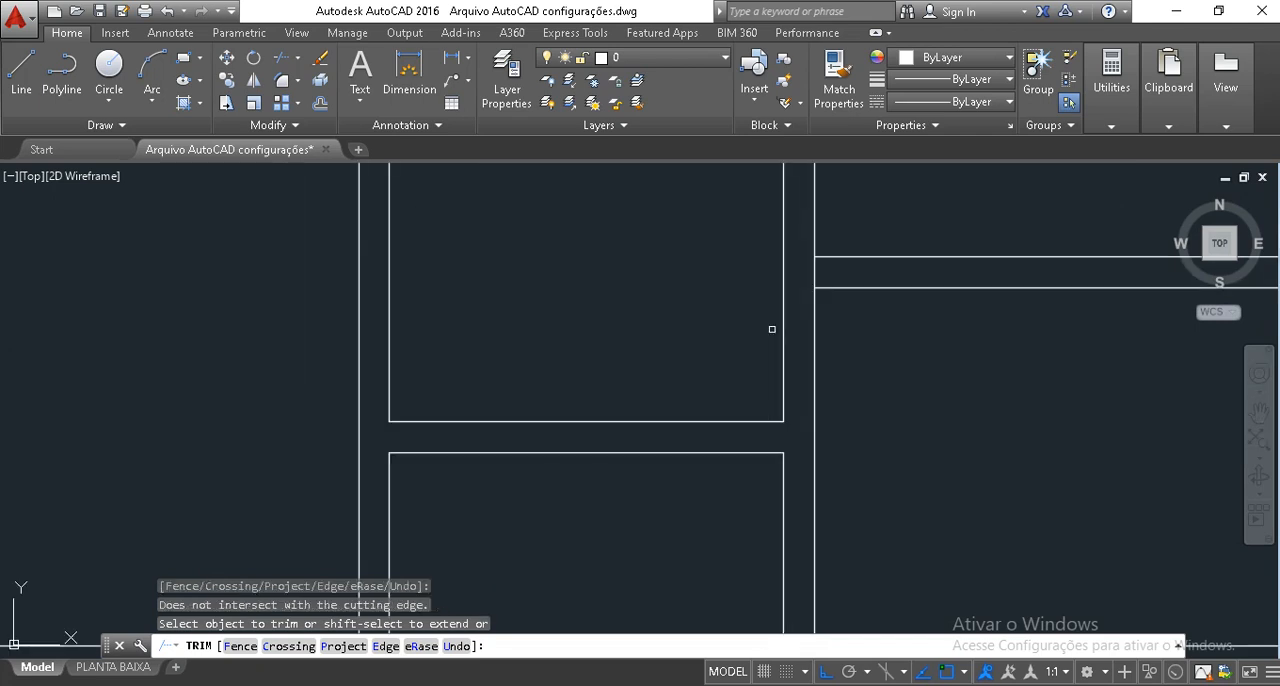
pyautogui.click(838, 277)
pyautogui.click(802, 262)
pyautogui.press('Escape')
pyautogui.press('Escape')
pyautogui.press('Escape')
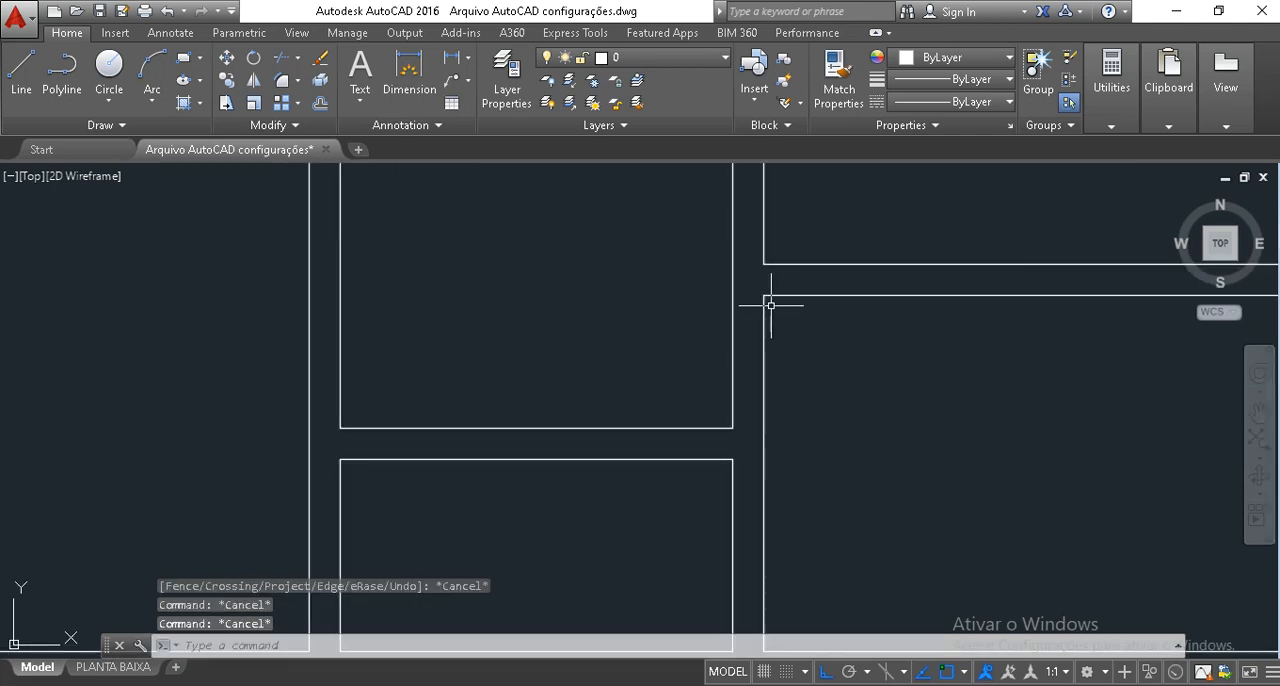
# Select the whole floor plan and assign all its lines to the PAREDE layer.
pyautogui.scroll(-3, 766, 303)
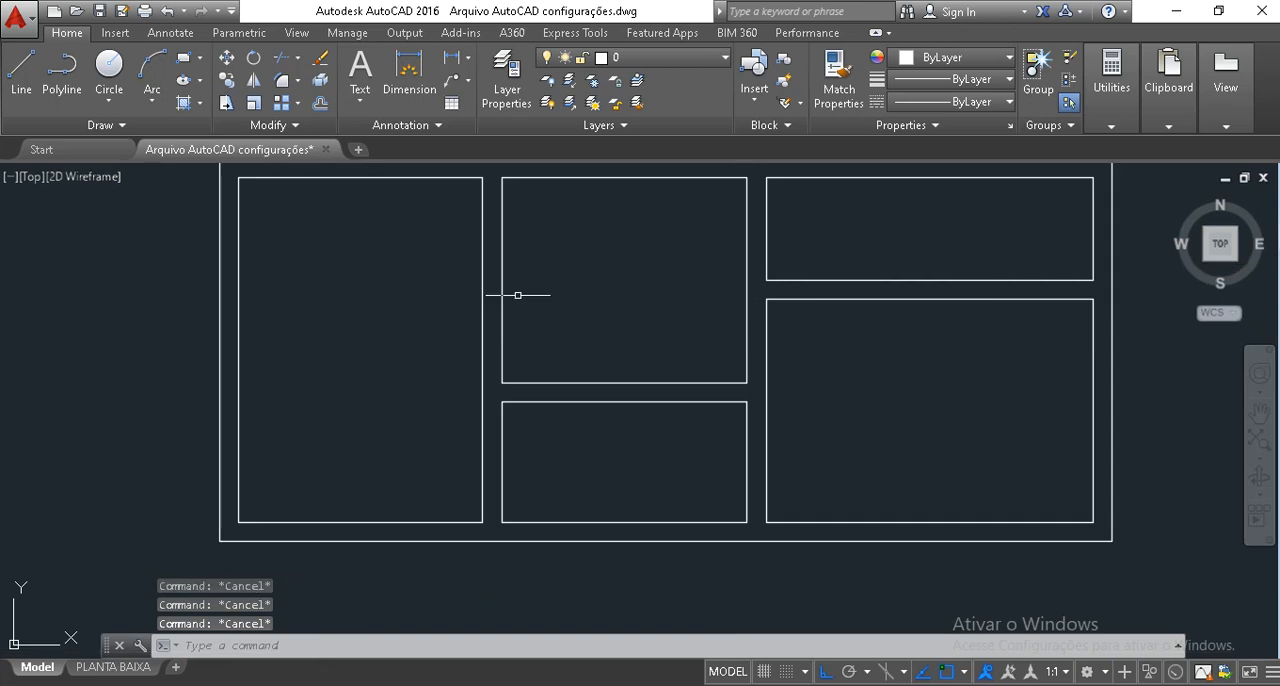
pyautogui.scroll(-1, 430, 280)
pyautogui.scroll(-2, 357, 271)
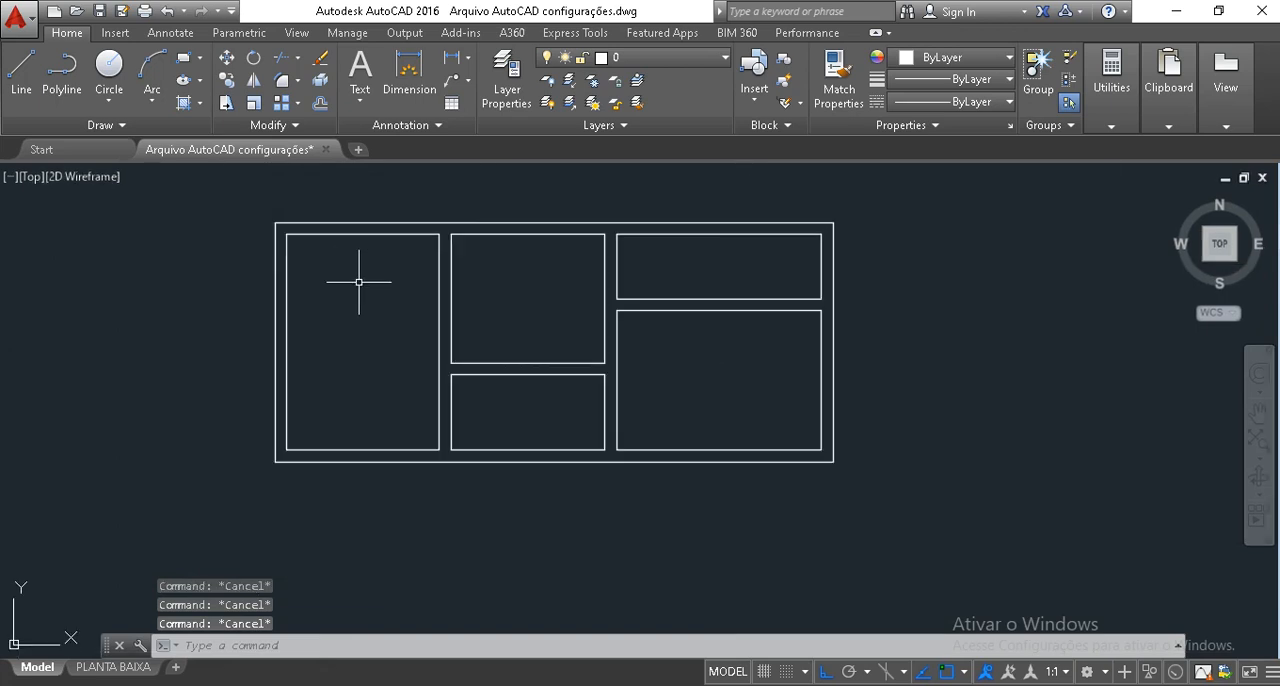
pyautogui.click(250, 202)
pyautogui.click(967, 548)
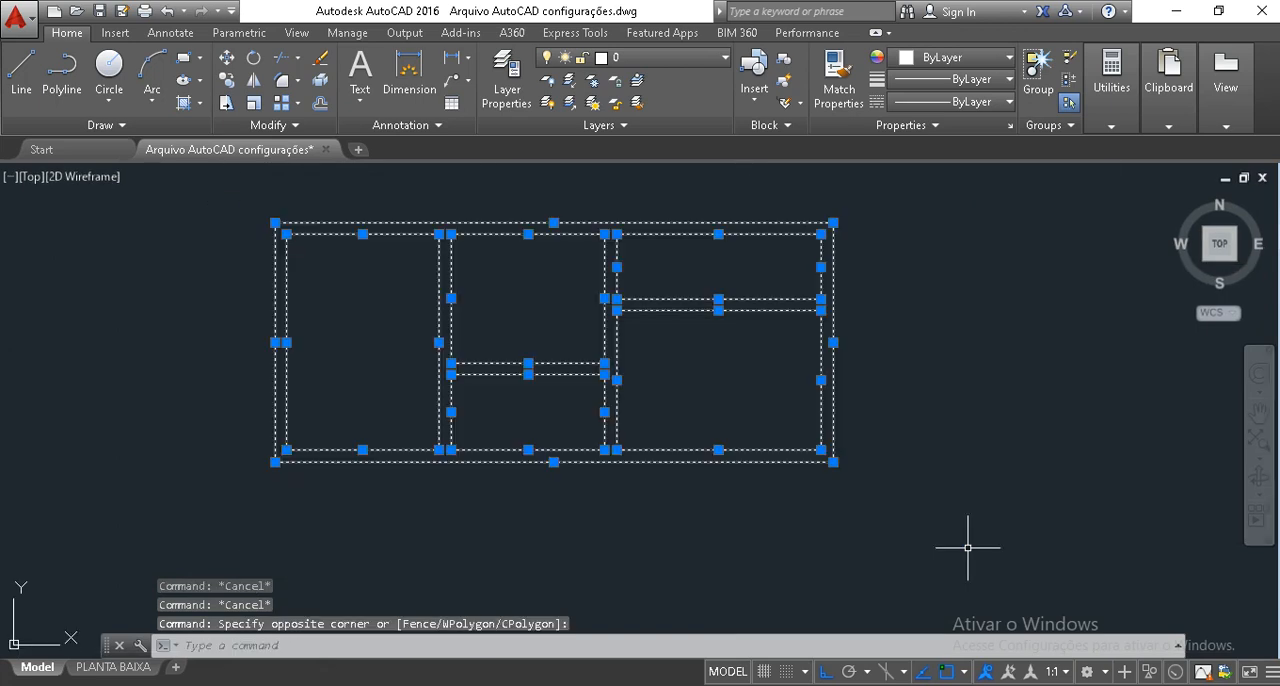
pyautogui.click(630, 58)
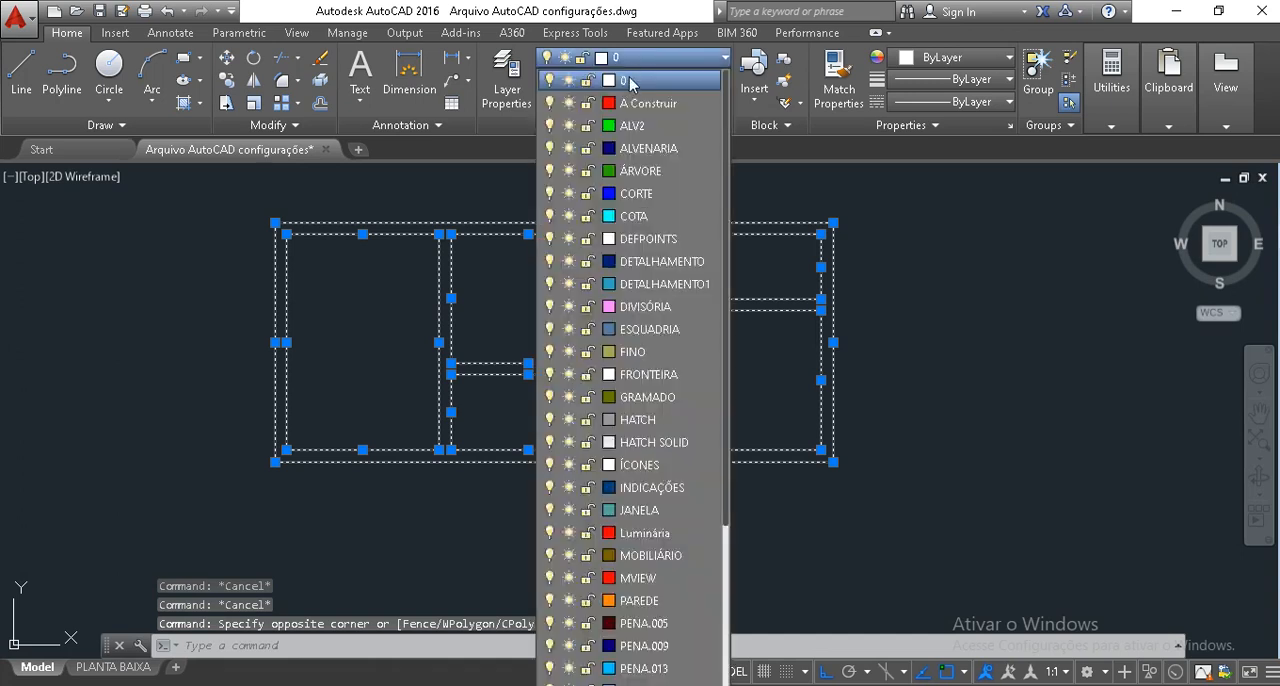
pyautogui.click(637, 599)
pyautogui.press('Escape')
pyautogui.press('Escape')
pyautogui.moveTo(594, 409); pyautogui.dragTo(620, 457, button='middle')
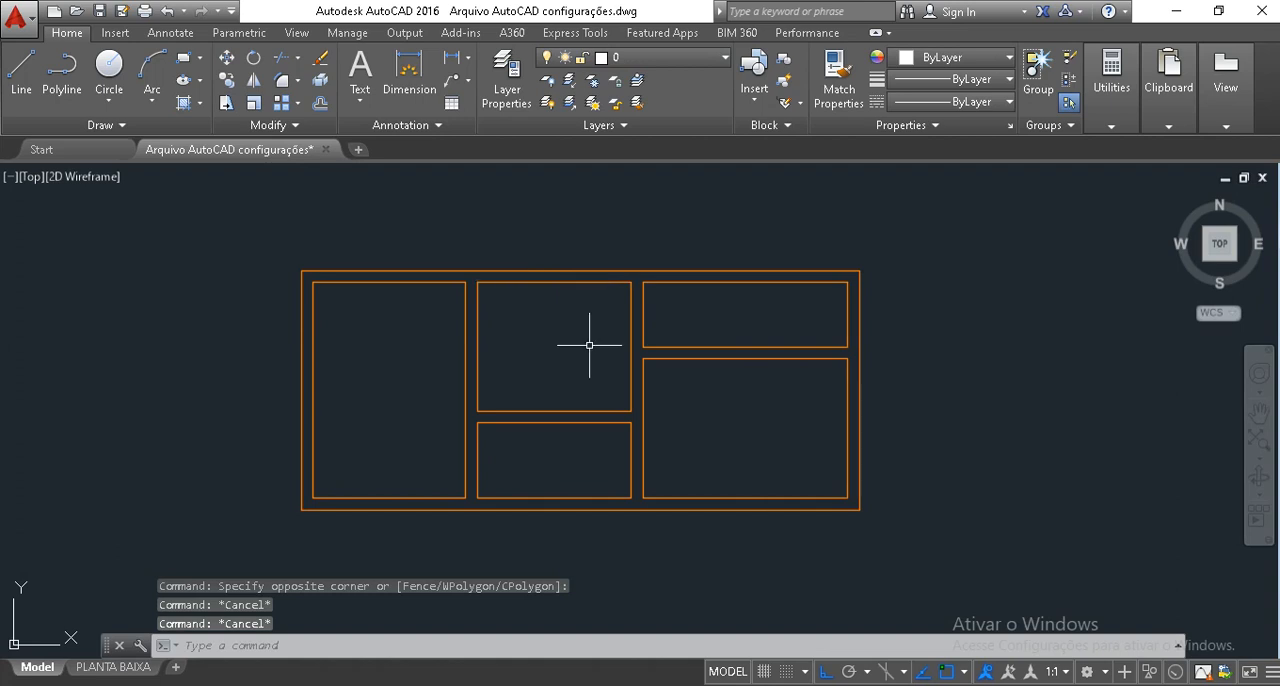
# Make COTA the current layer with nothing selected.
pyautogui.click(684, 67)
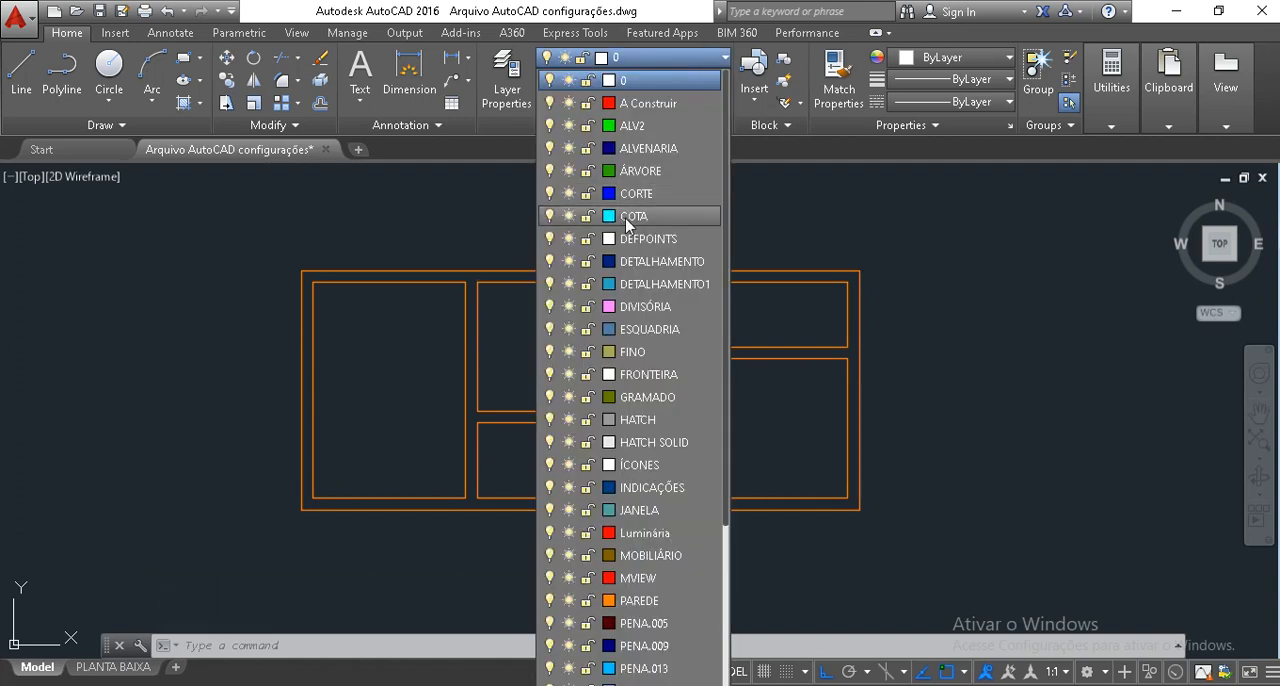
pyautogui.click(628, 217)
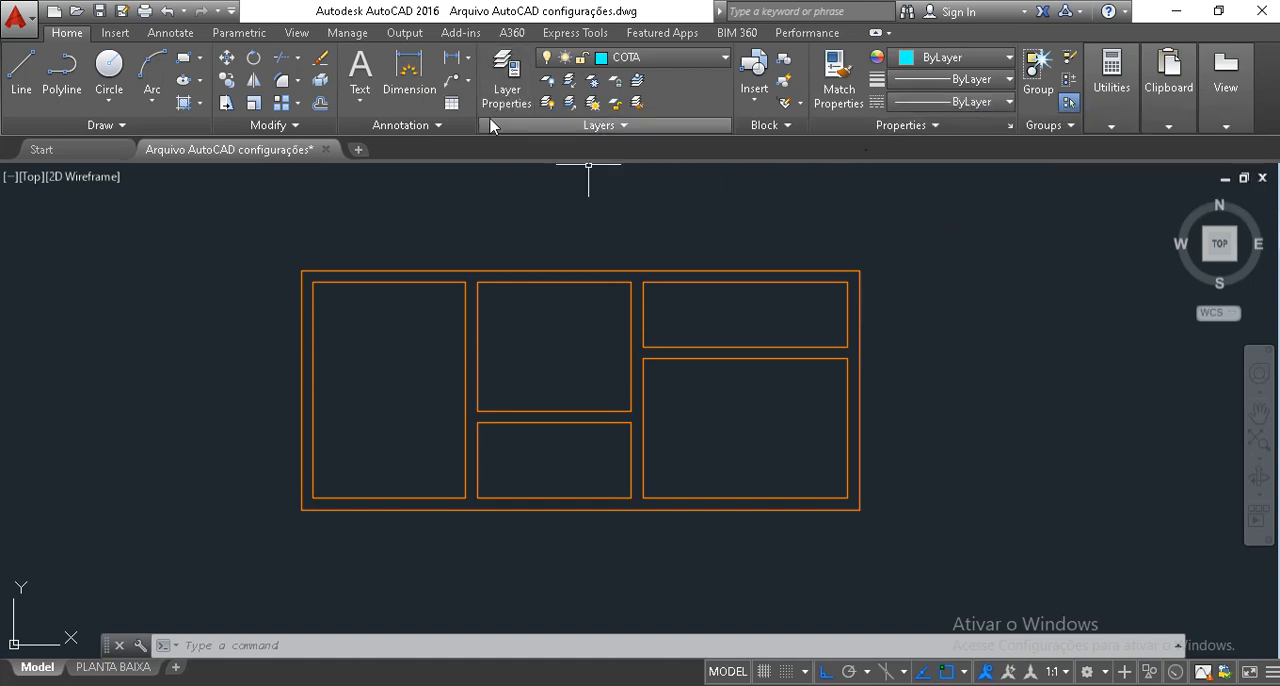
pyautogui.moveTo(465, 207); pyautogui.dragTo(474, 227, button='middle')
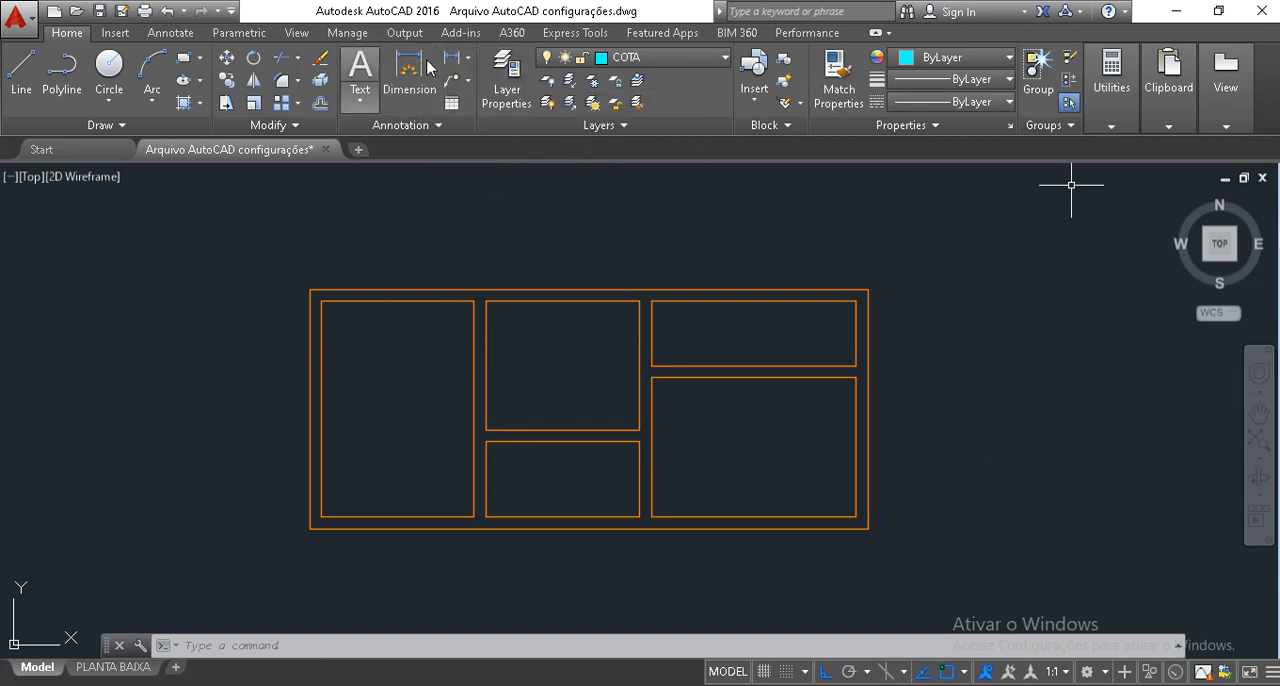
pyautogui.click(168, 35)
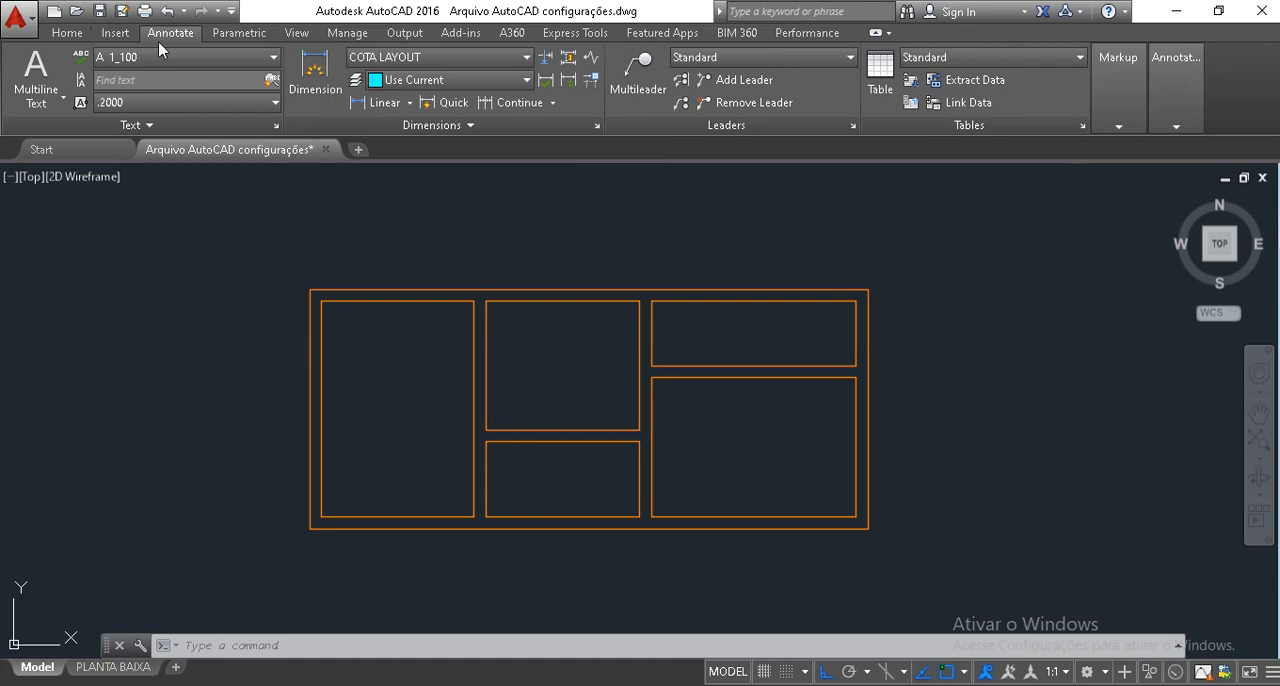
pyautogui.click(67, 33)
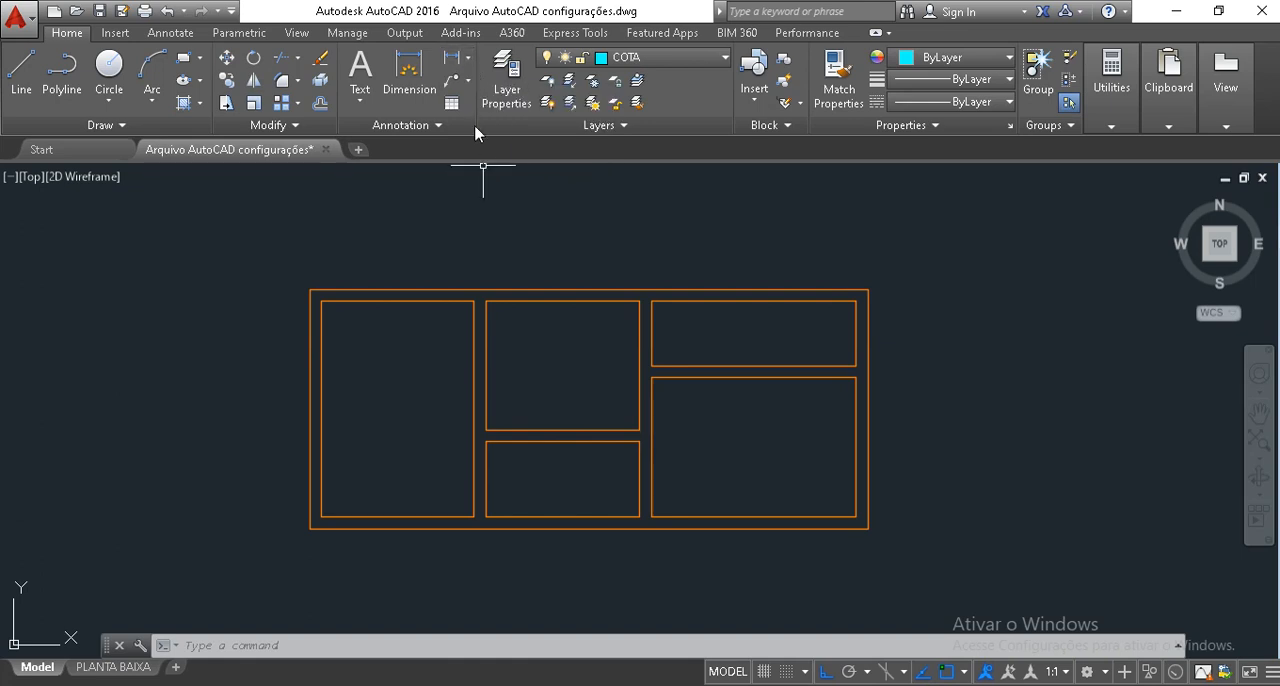
# Add a horizontal linear dimension for the left outer wall's thickness at the top corner, placing it above the plan.
pyautogui.click(470, 60)
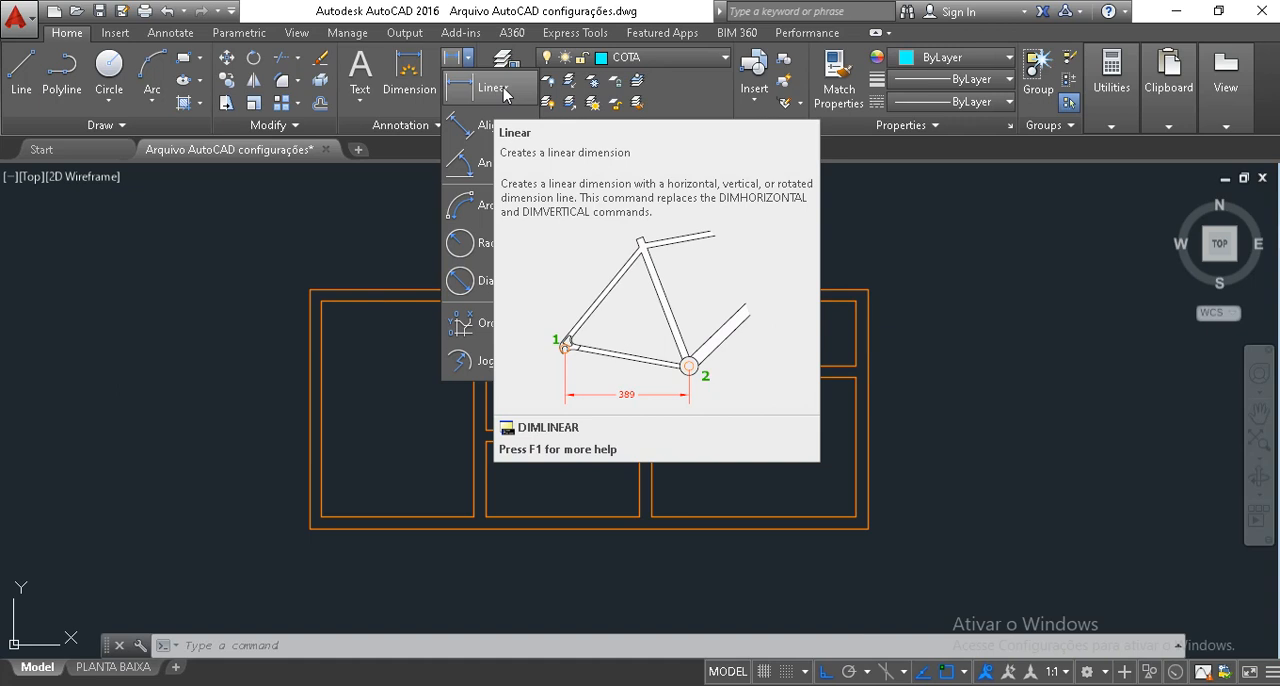
pyautogui.click(503, 89)
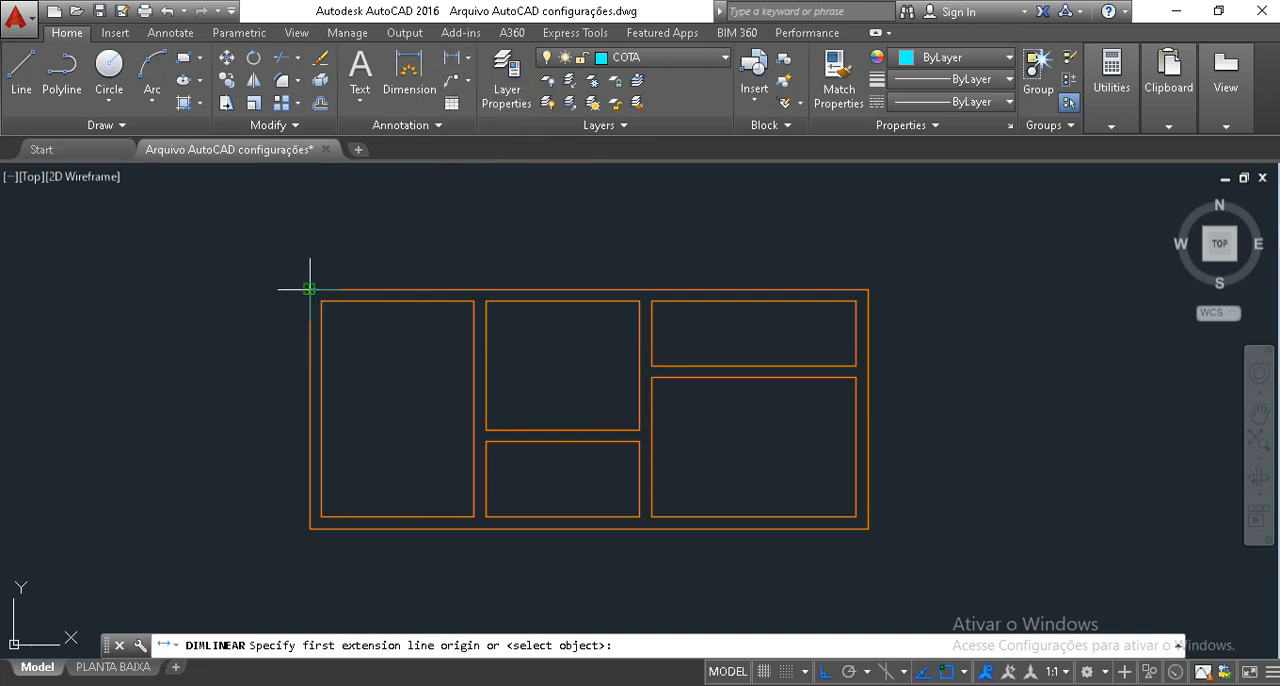
pyautogui.scroll(3, 309, 289)
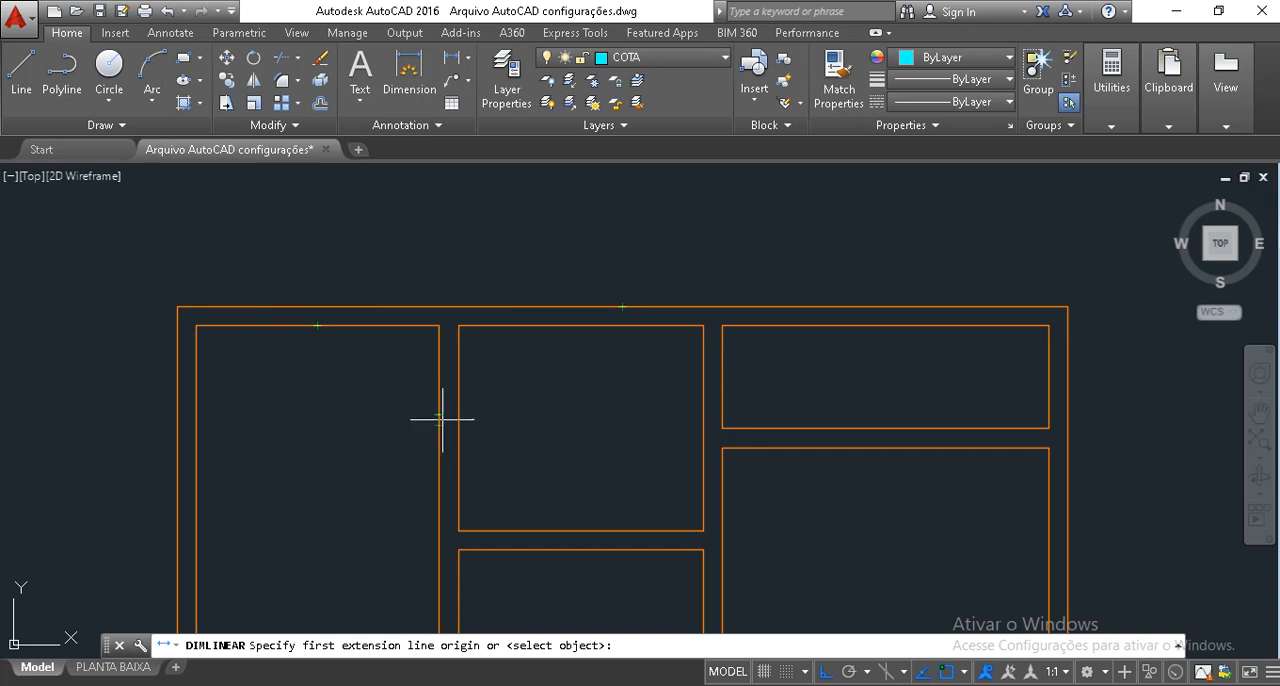
pyautogui.click(177, 307)
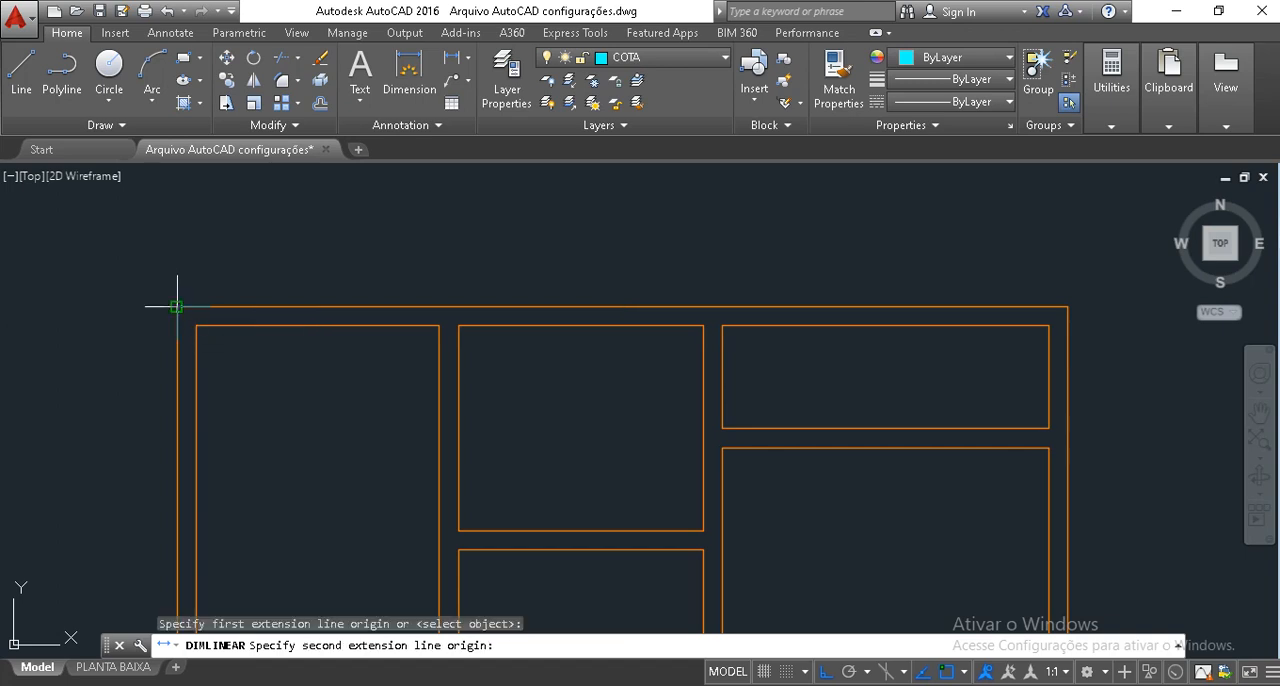
pyautogui.click(196, 325)
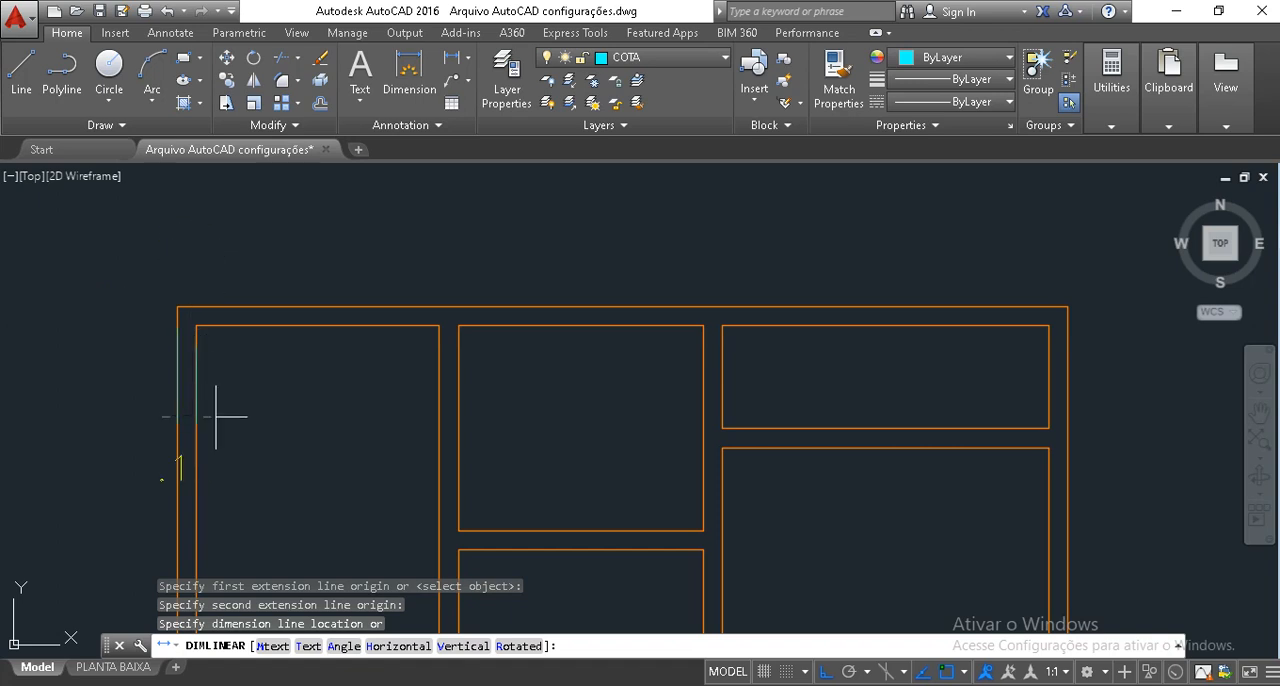
pyautogui.click(226, 243)
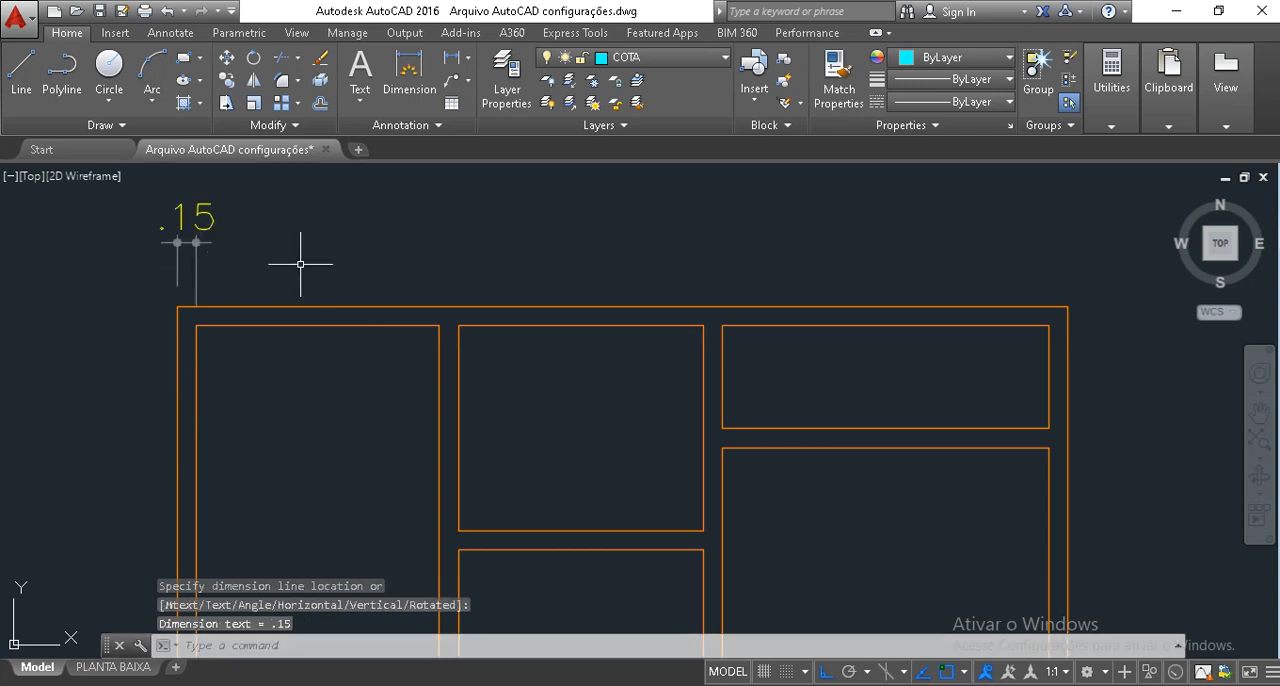
# Add a linear dimension for the left room's inner width, aligning its dimension line with the wall-thickness dimension.
pyautogui.moveTo(359, 250); pyautogui.dragTo(291, 300, button='middle')
pyautogui.scroll(2, 291, 300)
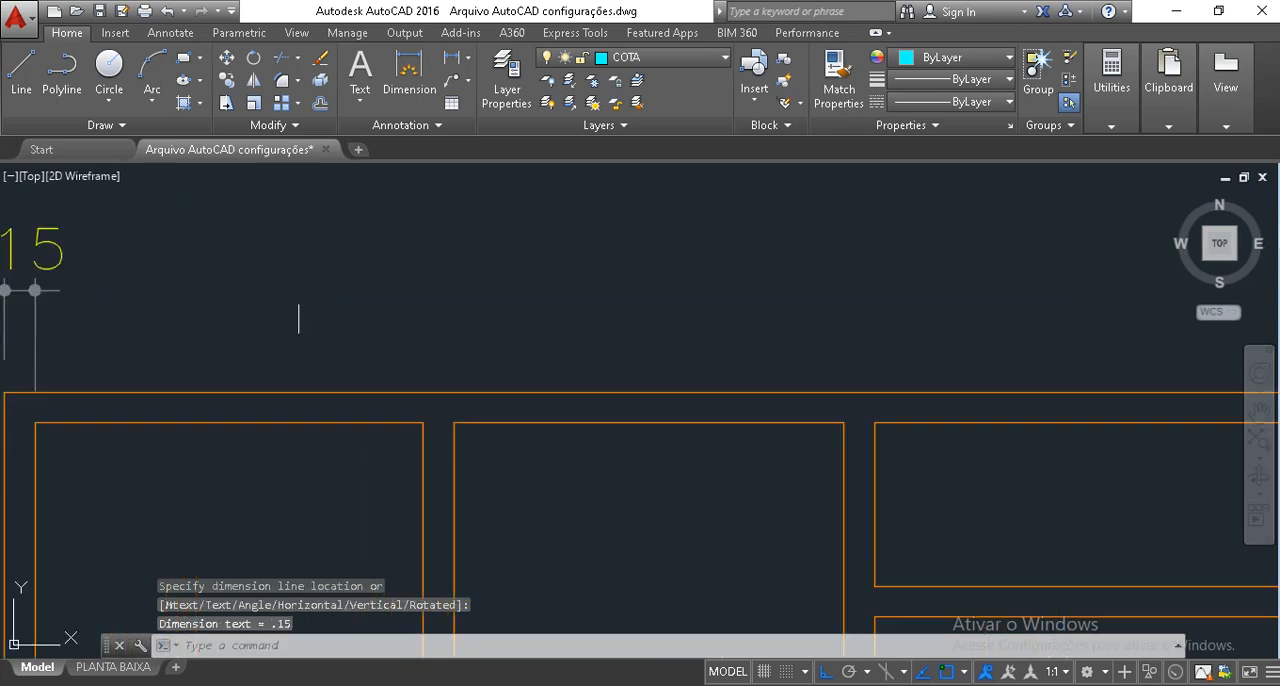
pyautogui.scroll(-2, 352, 369)
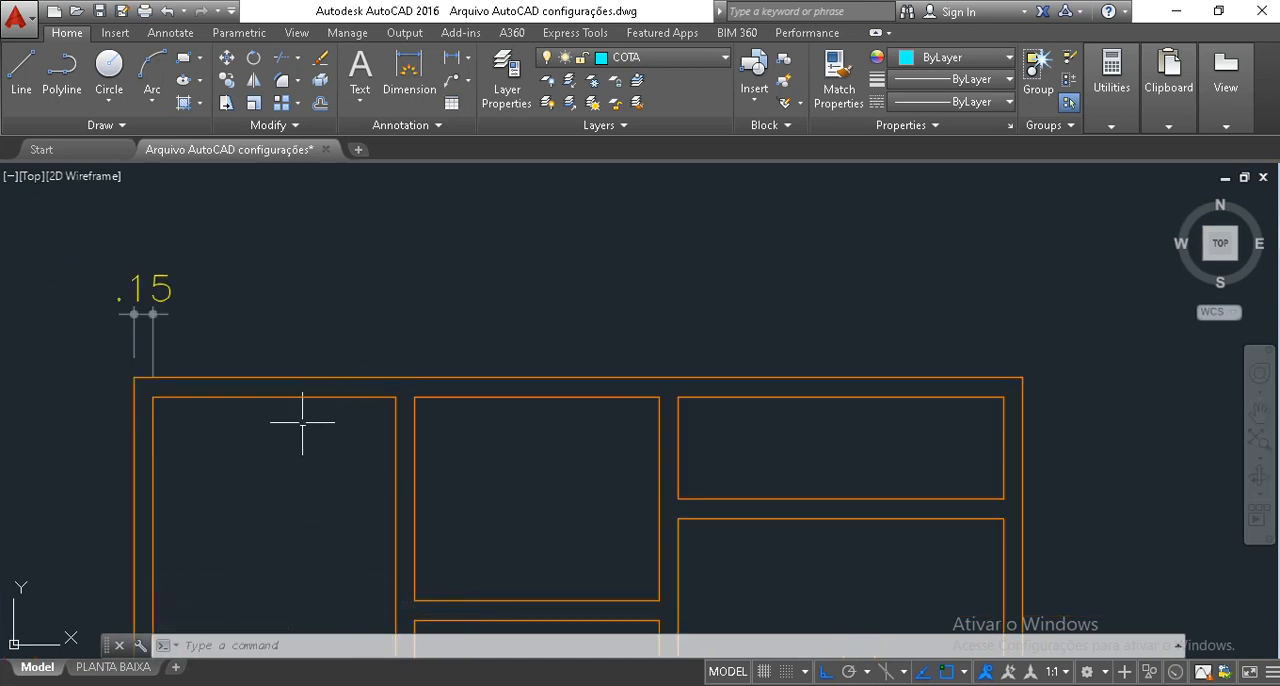
pyautogui.click(455, 58)
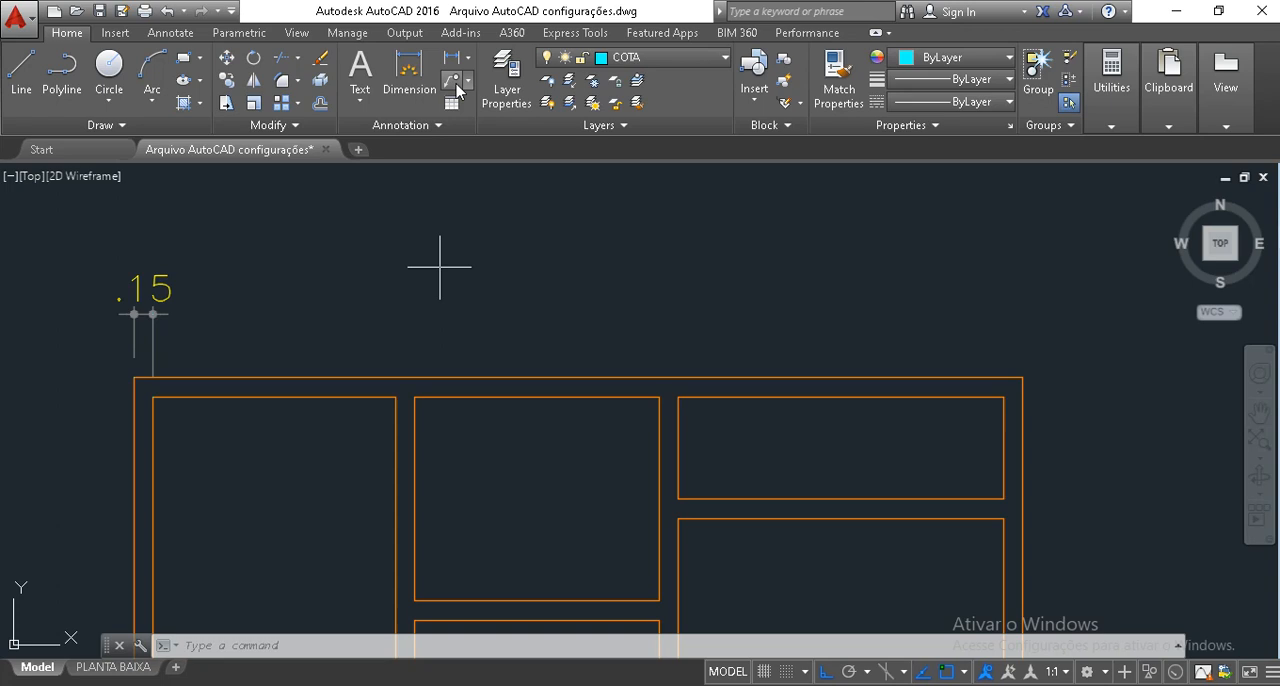
pyautogui.click(152, 397)
pyautogui.click(395, 397)
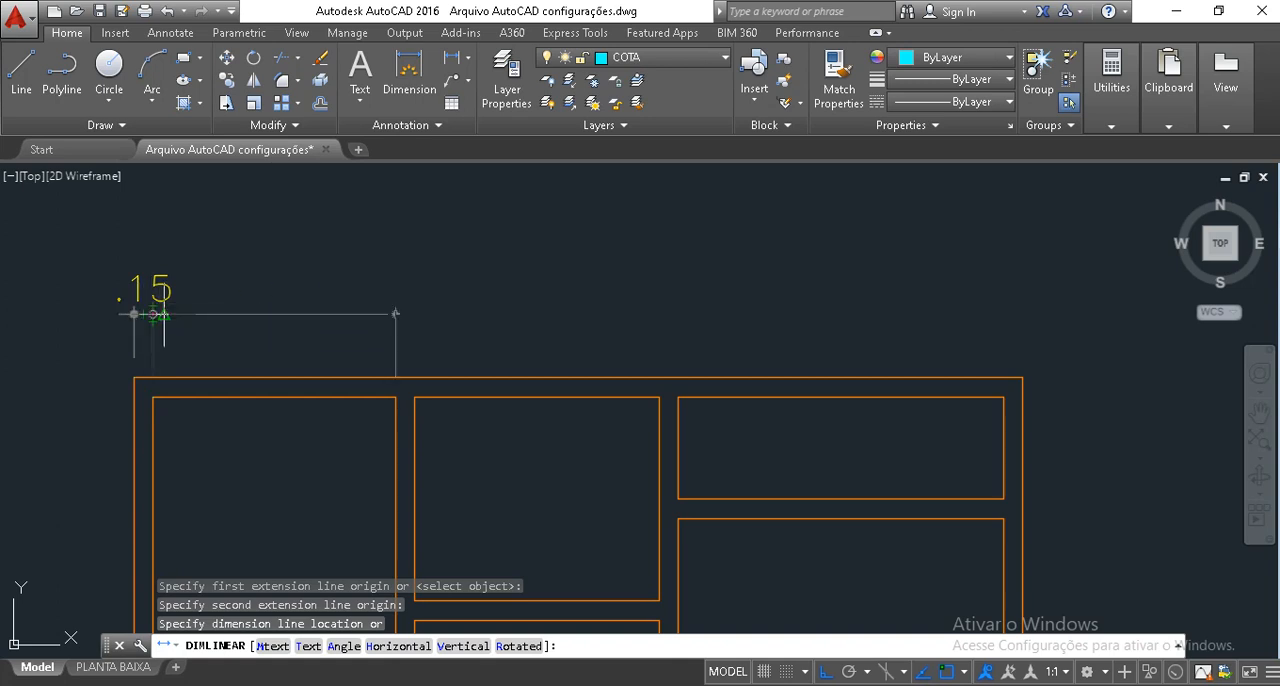
pyautogui.scroll(4, 153, 314)
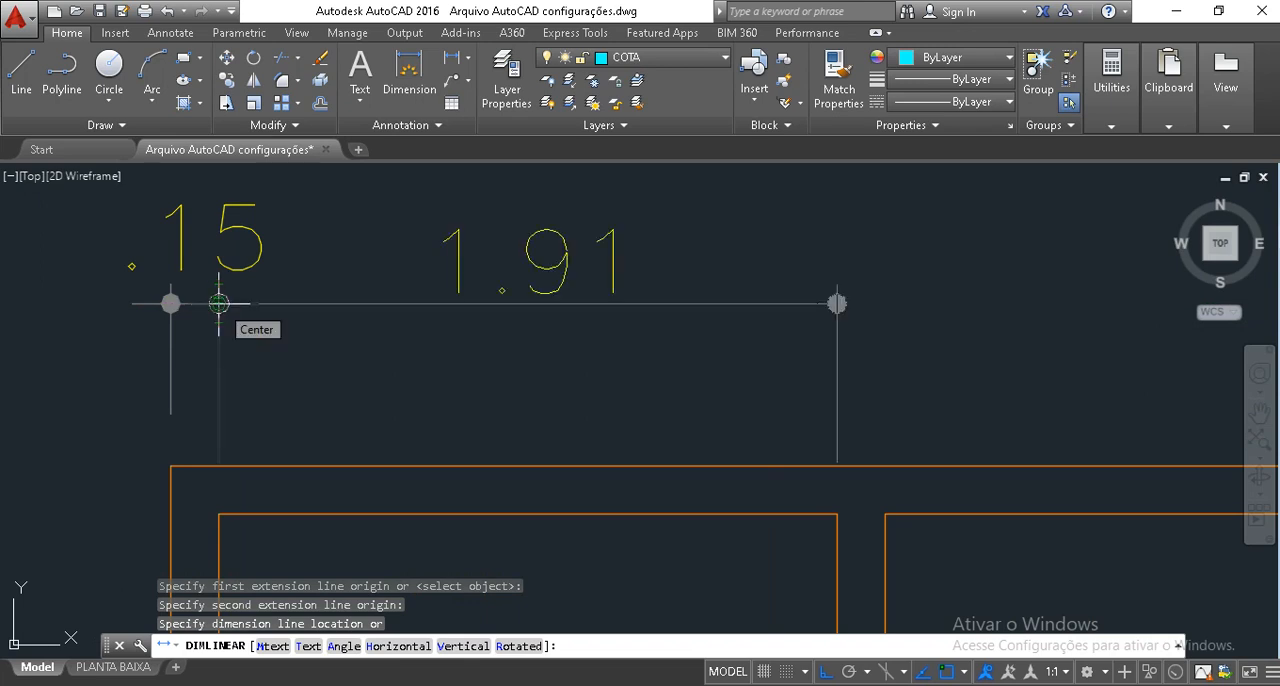
pyautogui.click(218, 303)
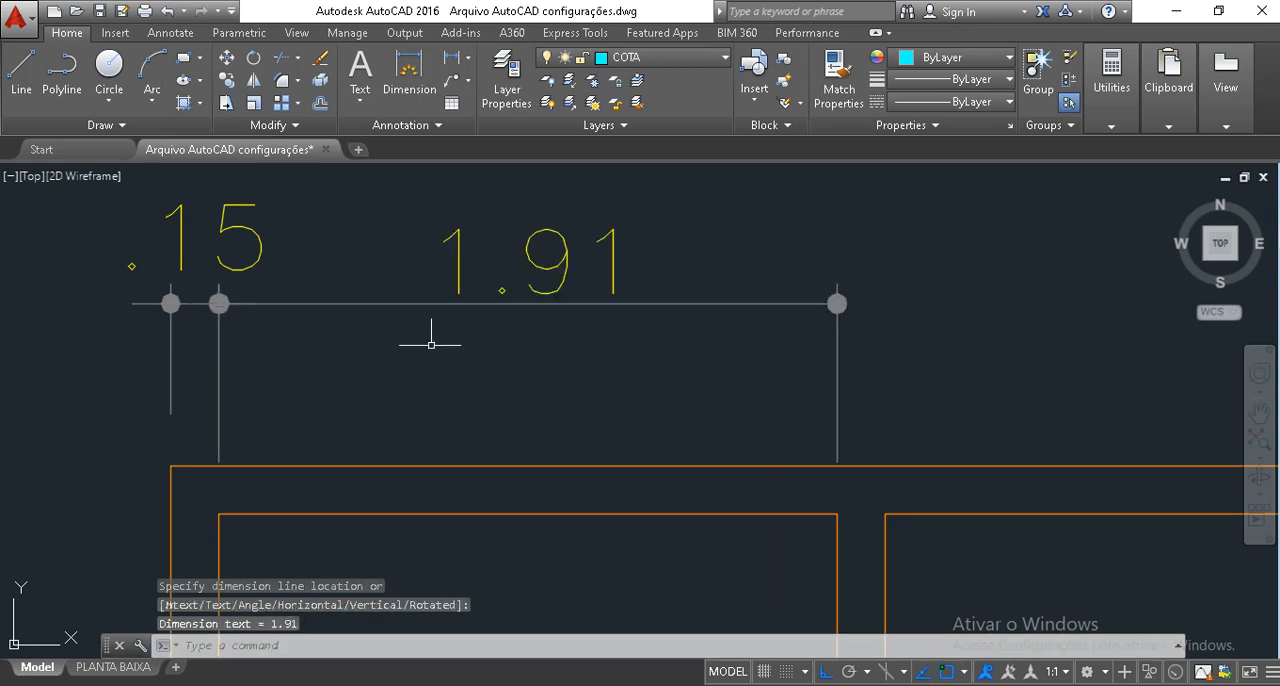
# Delete the linear dimension of the left room's inner width above the plan.
pyautogui.click(467, 348)
pyautogui.click(430, 263)
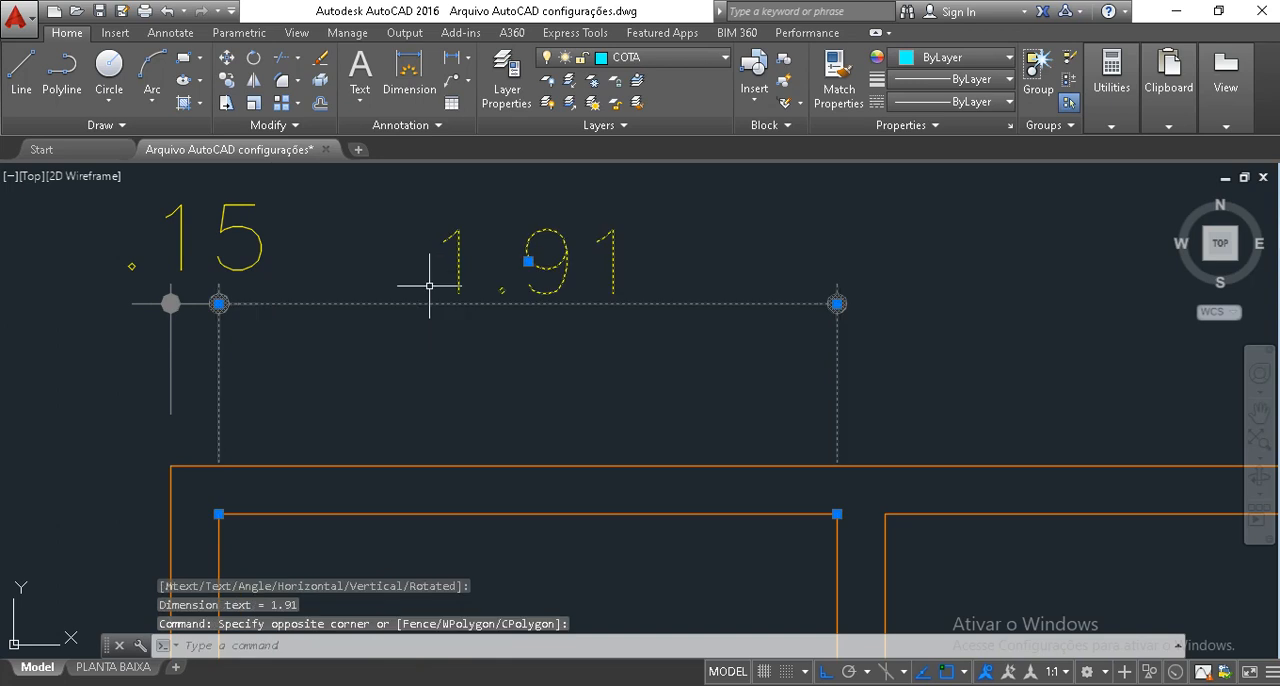
pyautogui.press('Delete')
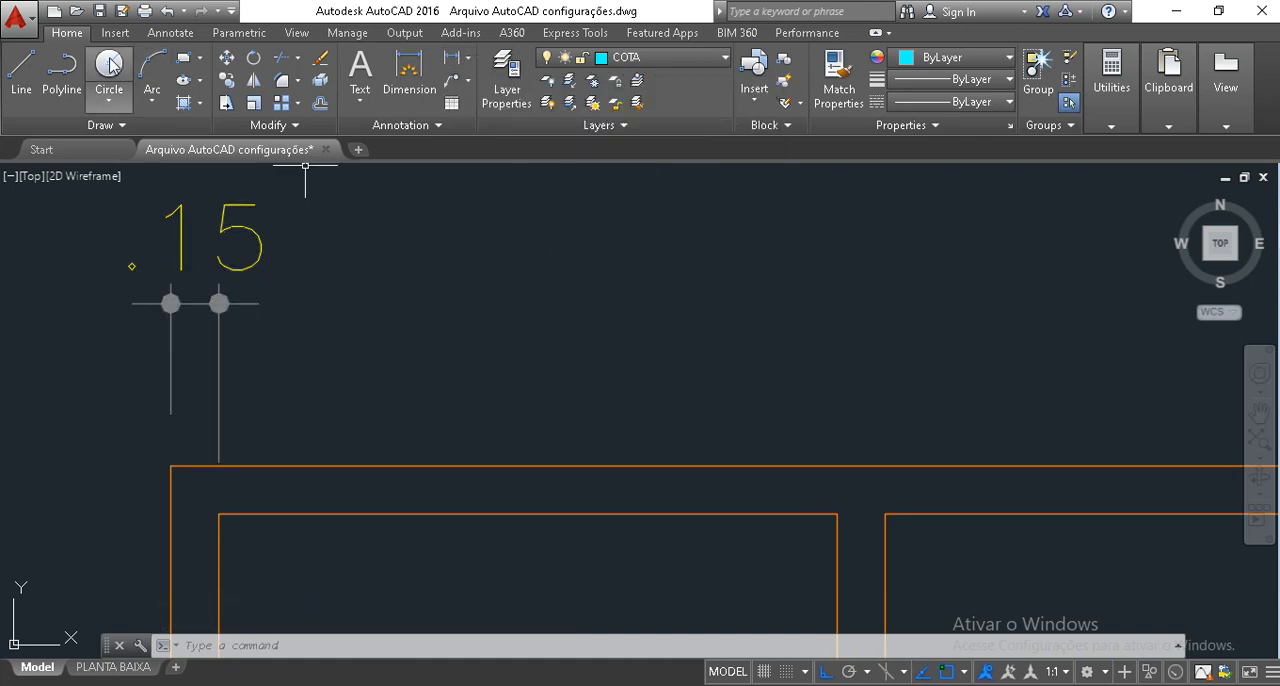
# Continue the dimension chain from the left wall-thickness dimension across the left room's width and the first partition's thickness.
pyautogui.click(171, 34)
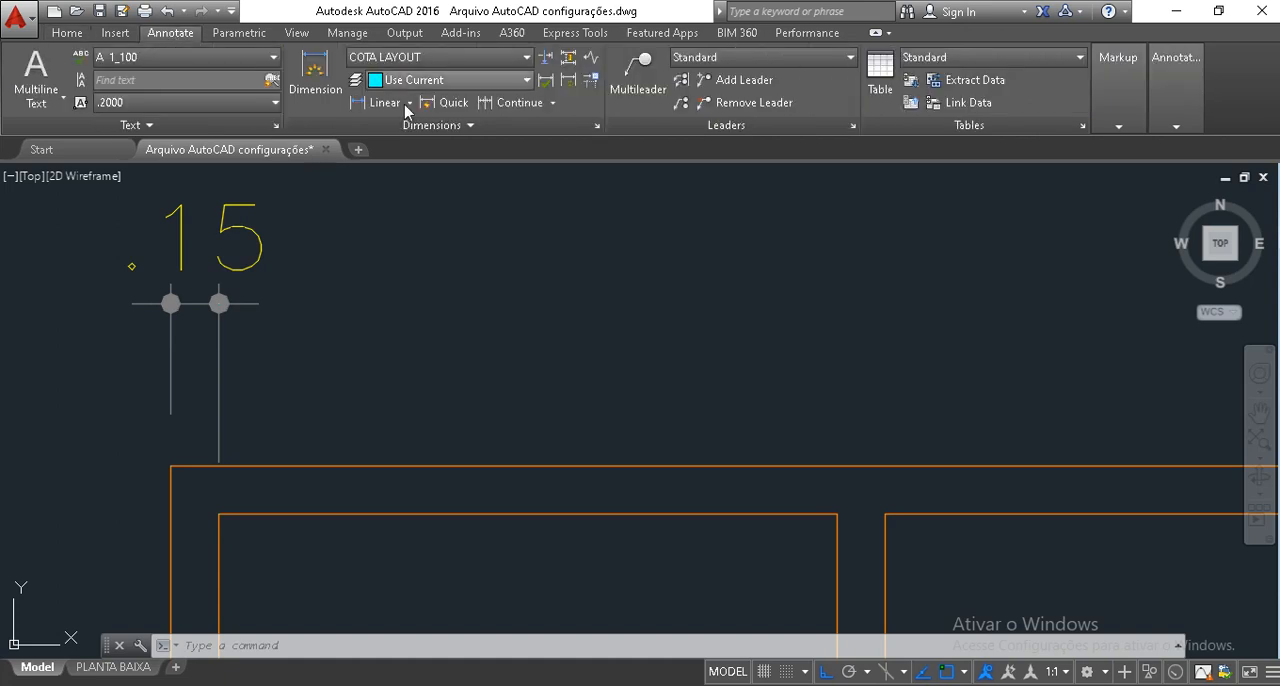
pyautogui.click(516, 103)
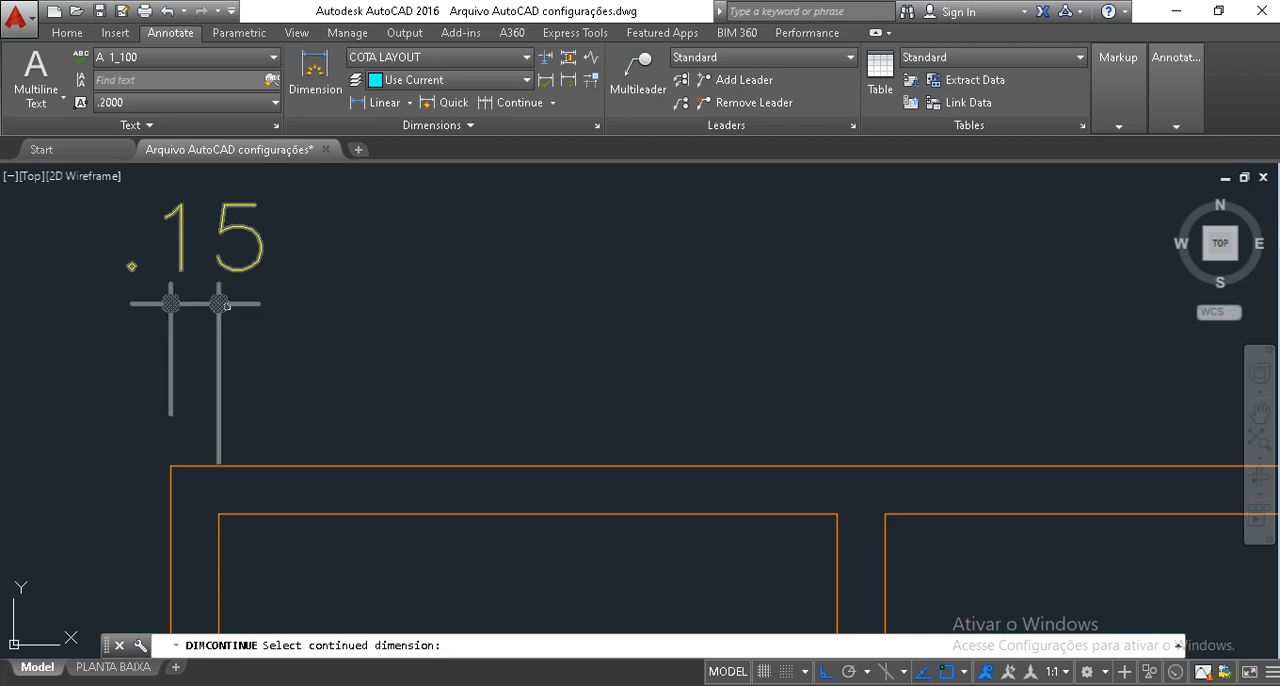
pyautogui.click(220, 308)
pyautogui.scroll(-2, 576, 410)
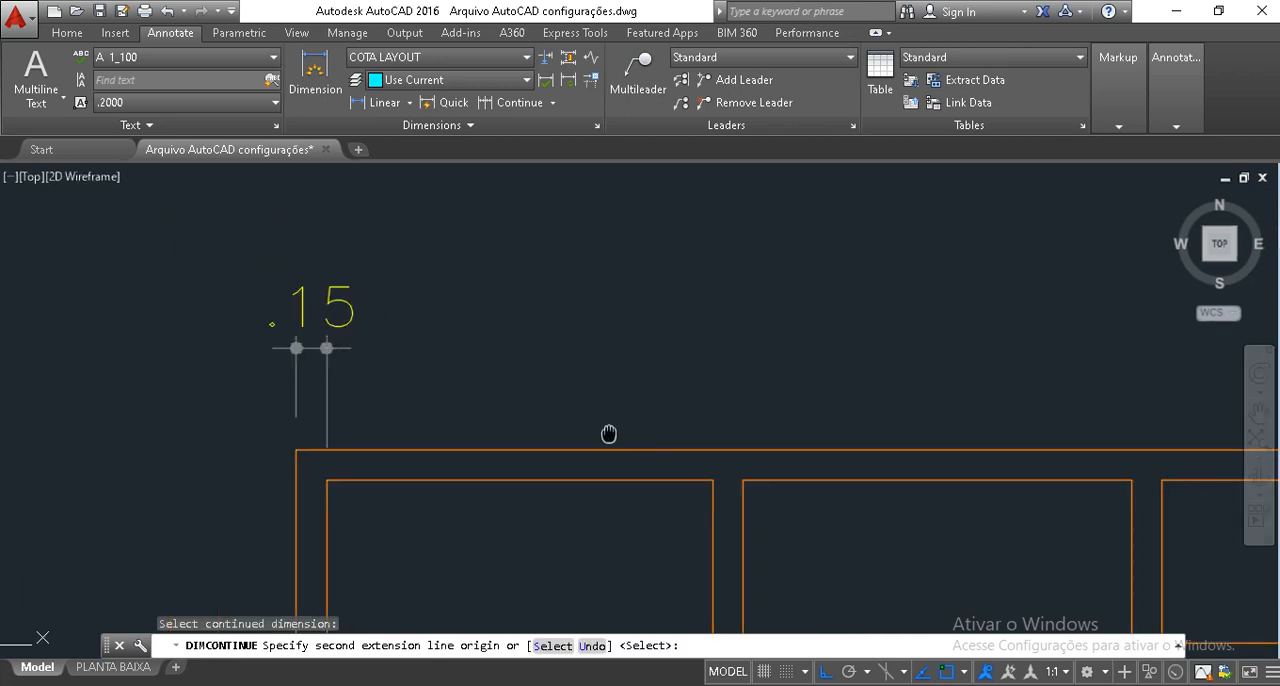
pyautogui.moveTo(606, 434); pyautogui.dragTo(486, 471, button='middle')
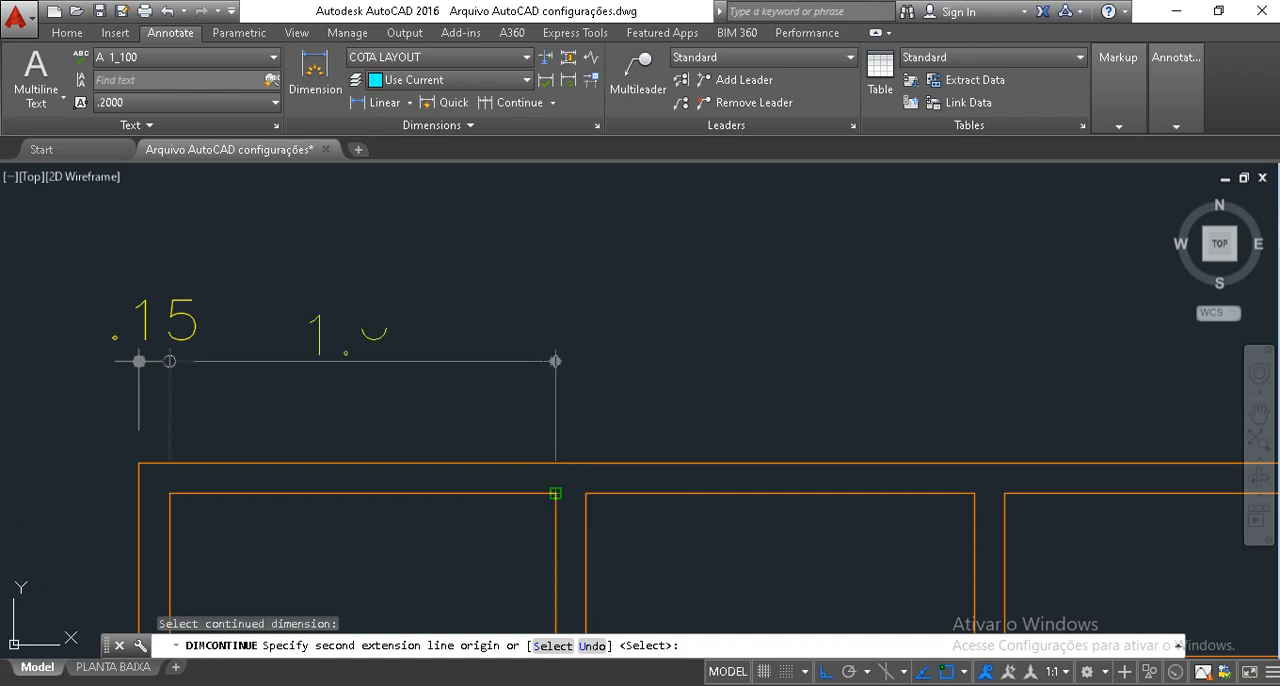
pyautogui.click(557, 491)
pyautogui.click(586, 492)
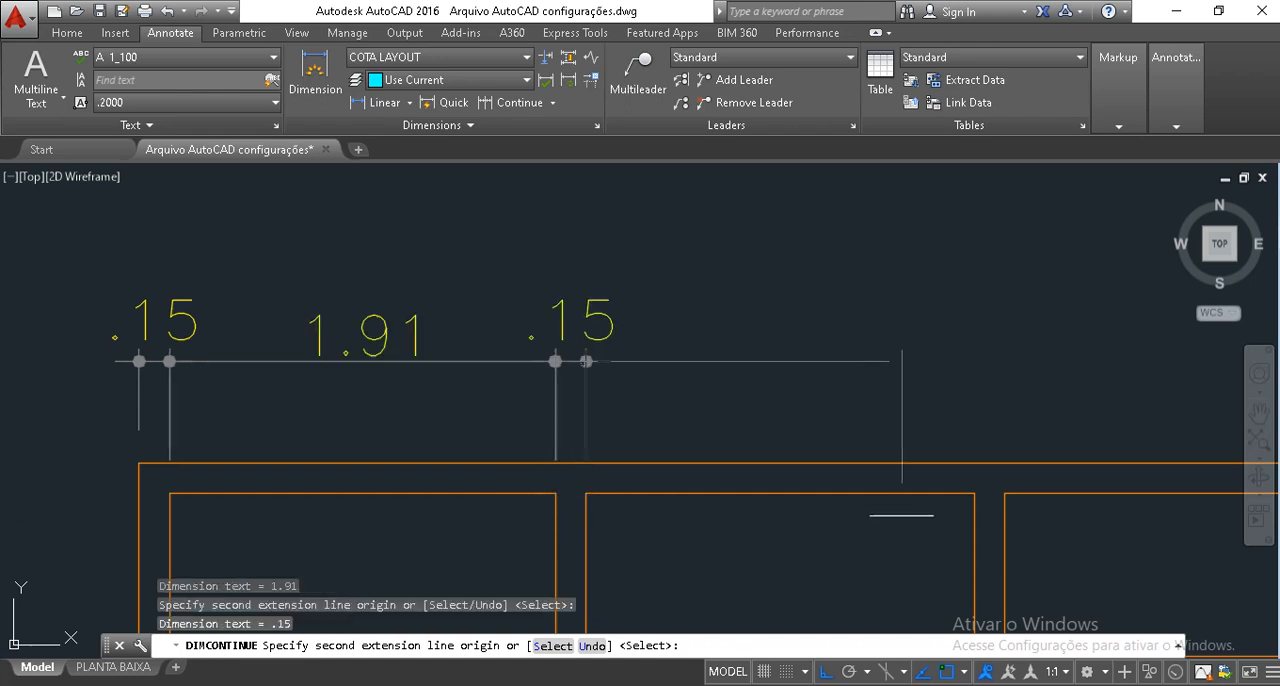
# Extend the continued dimensions across the middle room, second partition, right room and right outer wall, and finish the chain.
pyautogui.click(974, 493)
pyautogui.click(1004, 493)
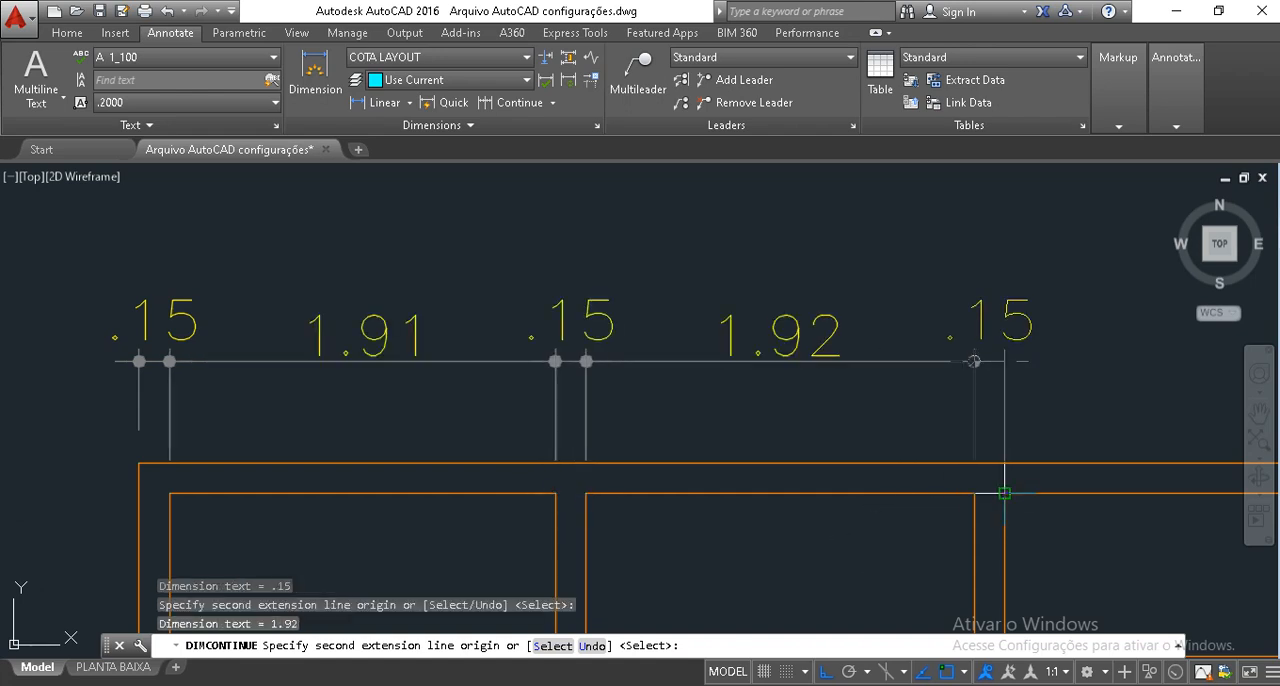
pyautogui.moveTo(1004, 493)
pyautogui.mouseDown(button='middle')
pyautogui.moveTo(990, 478)
pyautogui.moveTo(594, 453)
pyautogui.mouseUp(button='middle')
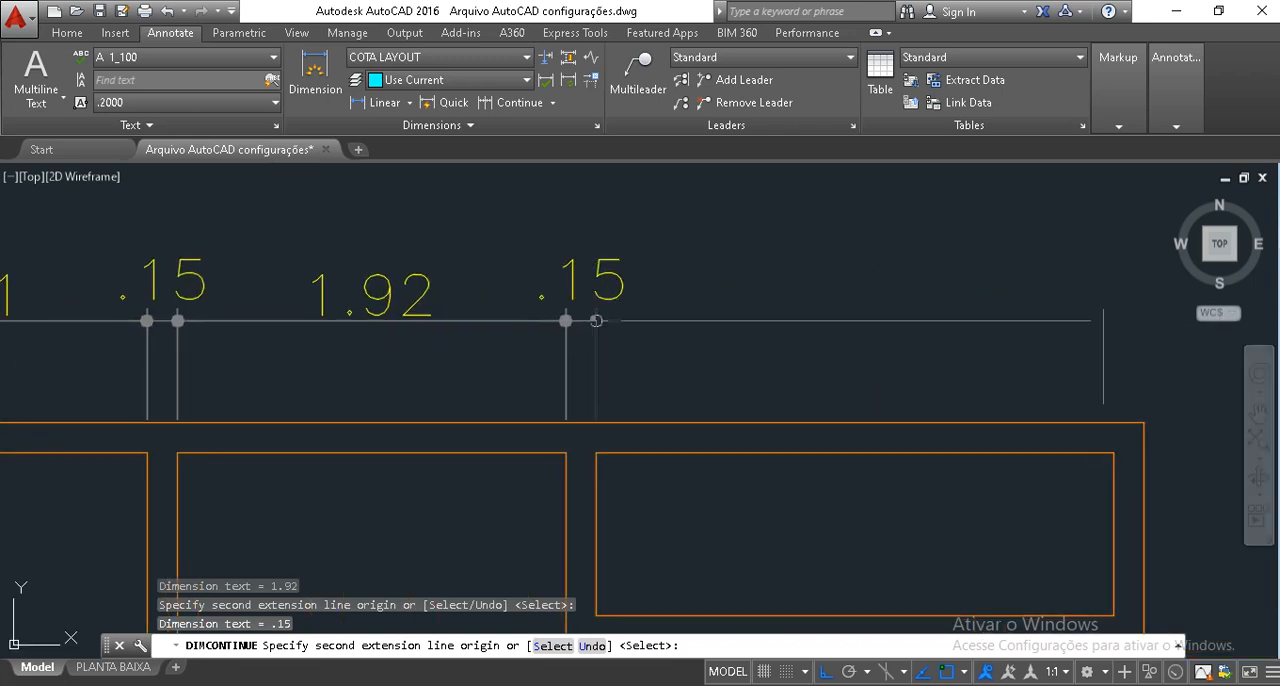
pyautogui.click(1113, 453)
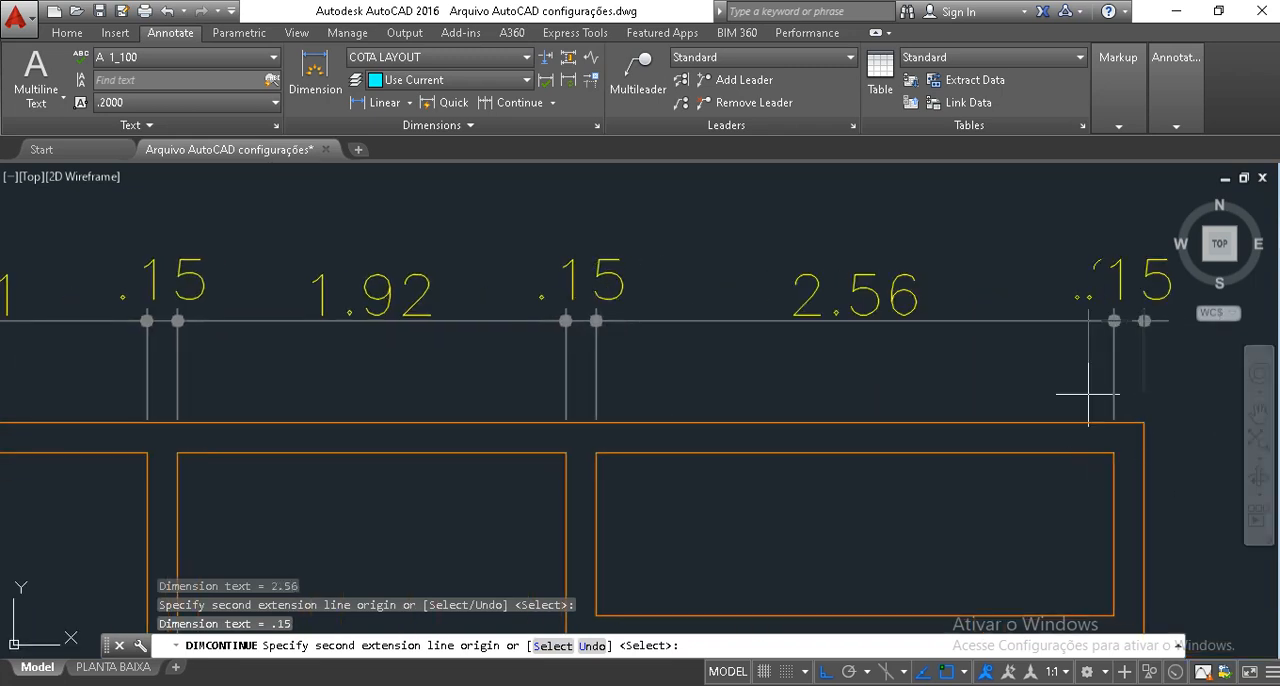
pyautogui.click(1143, 423)
pyautogui.press('Return')
pyautogui.scroll(-3, 848, 366)
pyautogui.moveTo(816, 348); pyautogui.dragTo(743, 286, button='middle')
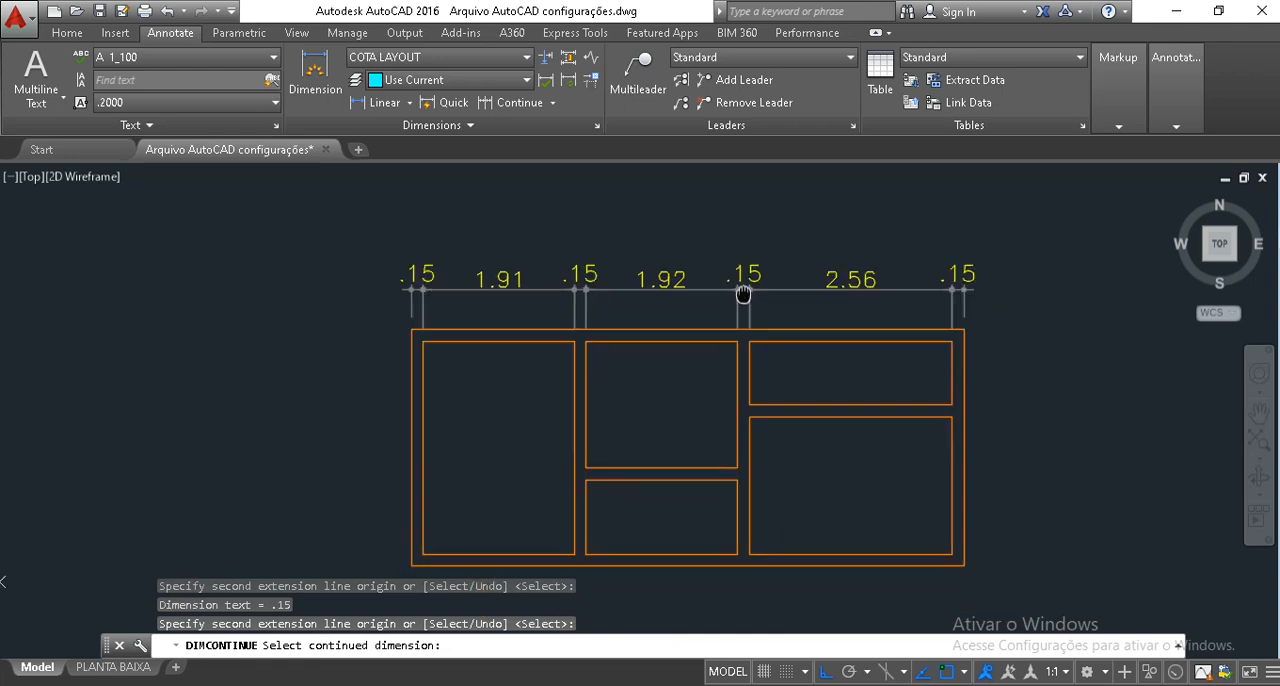
pyautogui.scroll(2, 640, 282)
pyautogui.moveTo(888, 317); pyautogui.dragTo(801, 319, button='middle')
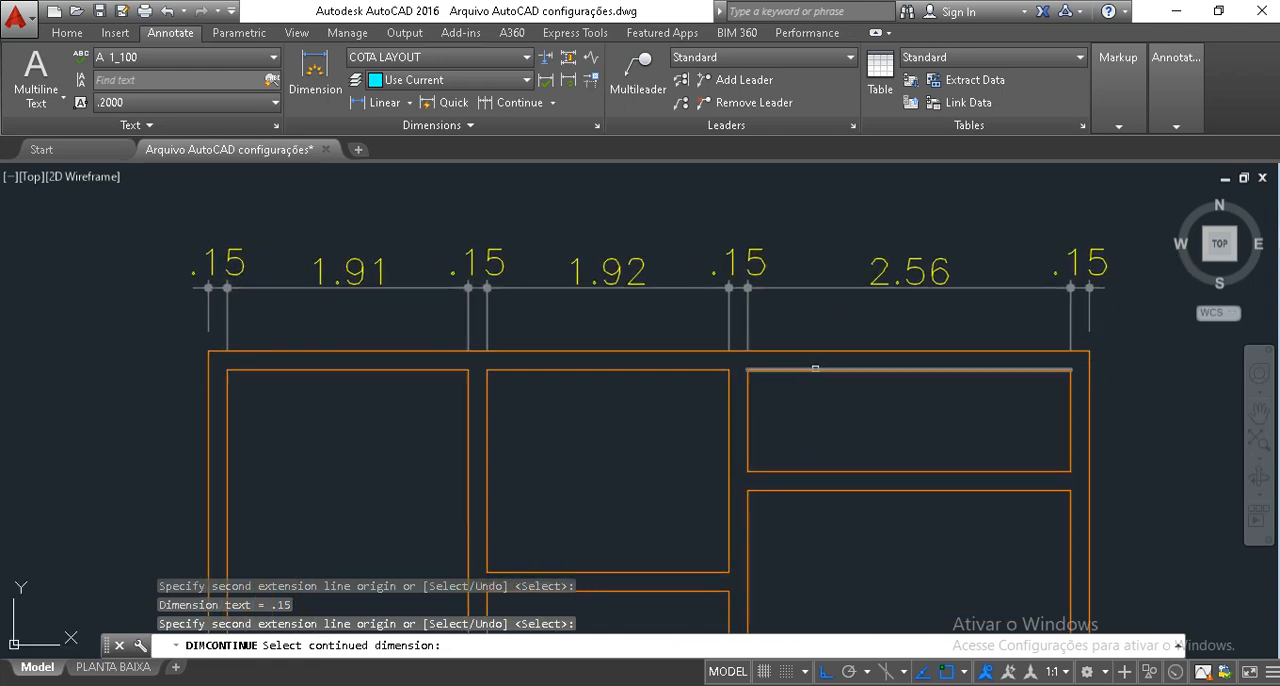
pyautogui.press('Return')
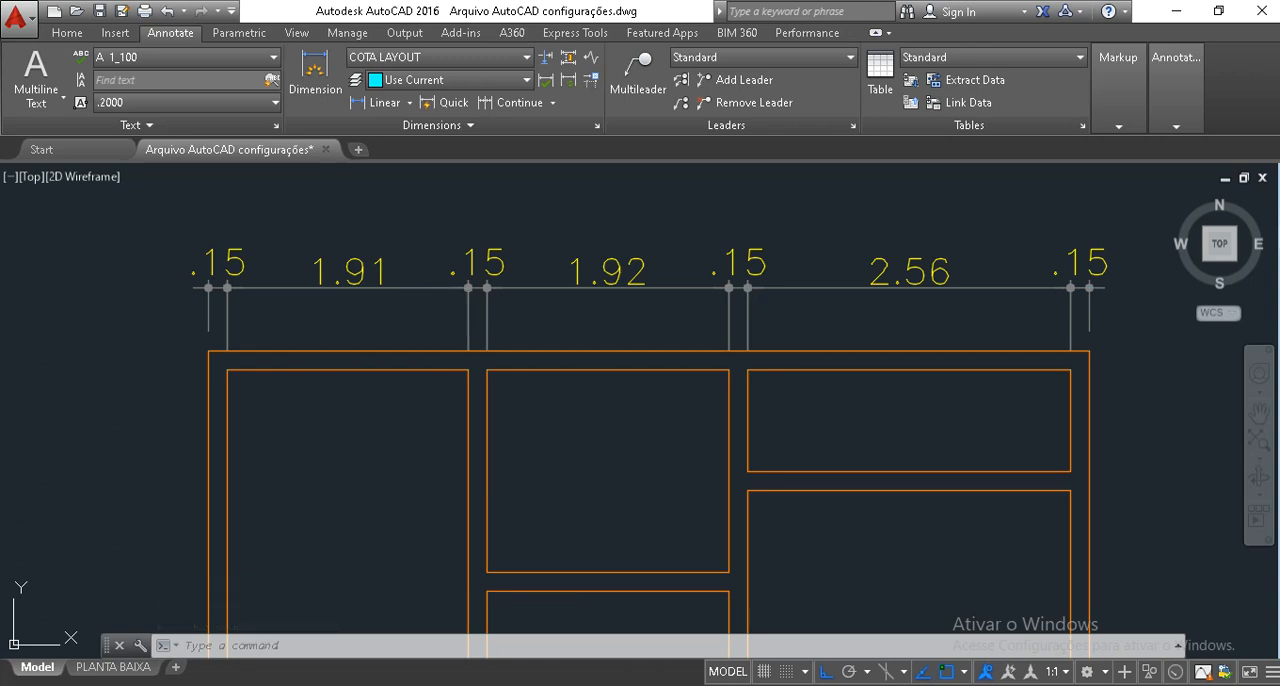
pyautogui.moveTo(482, 314); pyautogui.dragTo(442, 314, button='middle')
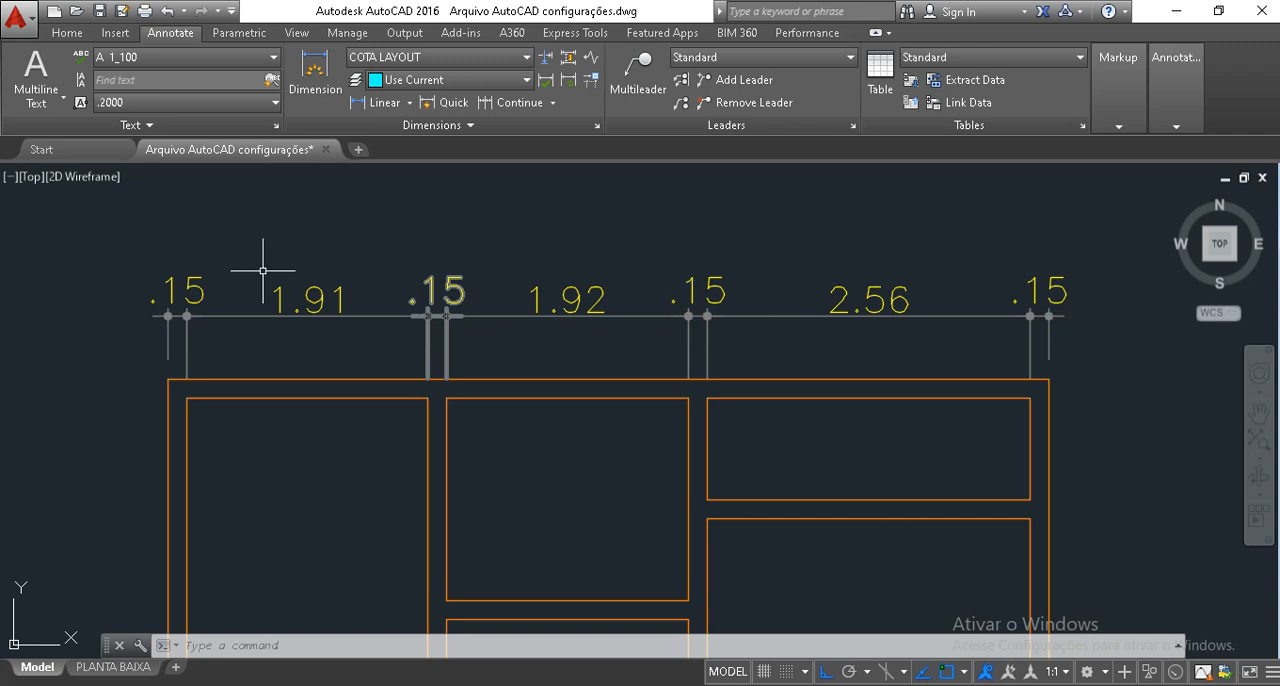
pyautogui.click(1021, 325)
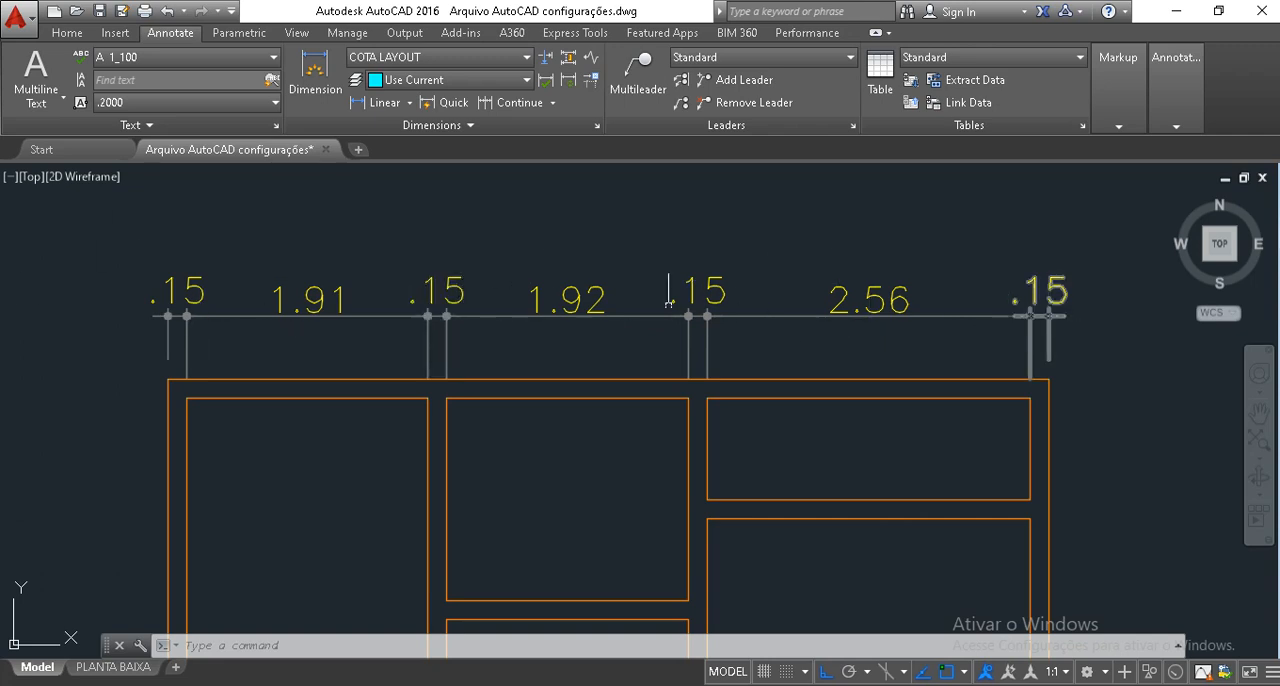
pyautogui.press('Escape')
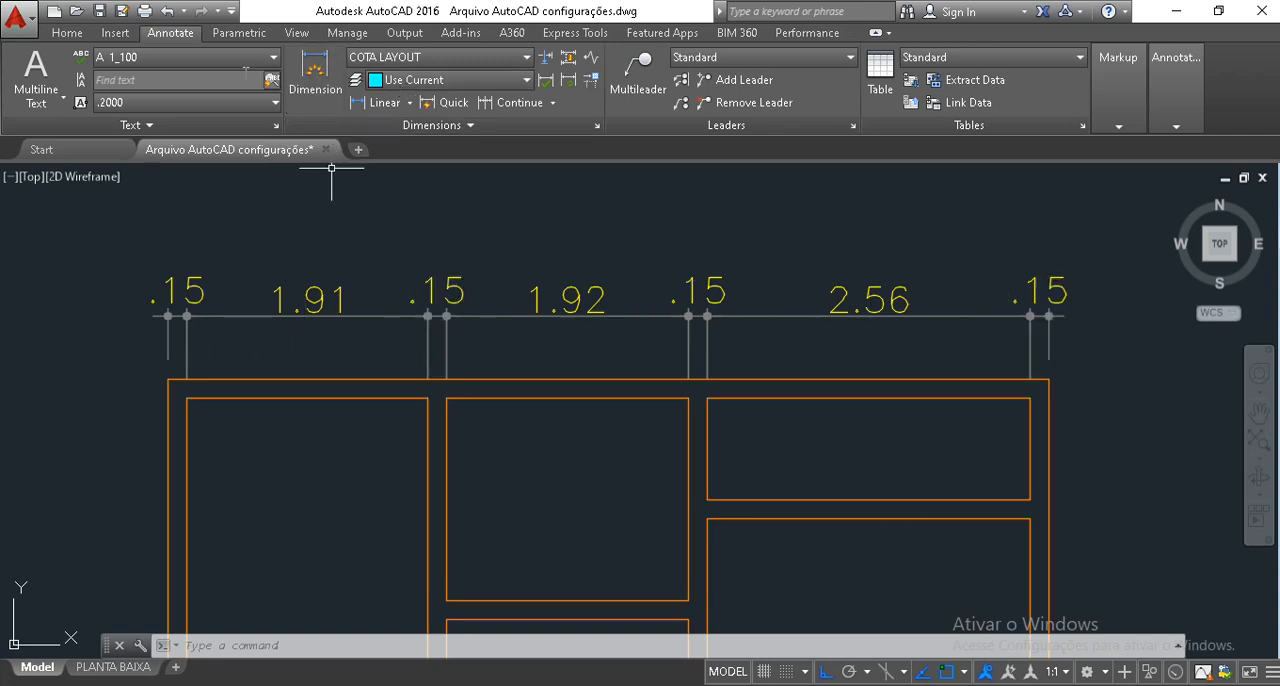
# Add a linear dimension for the plan's overall width between the top outer corners, placing it above the dimension chain.
pyautogui.click(64, 33)
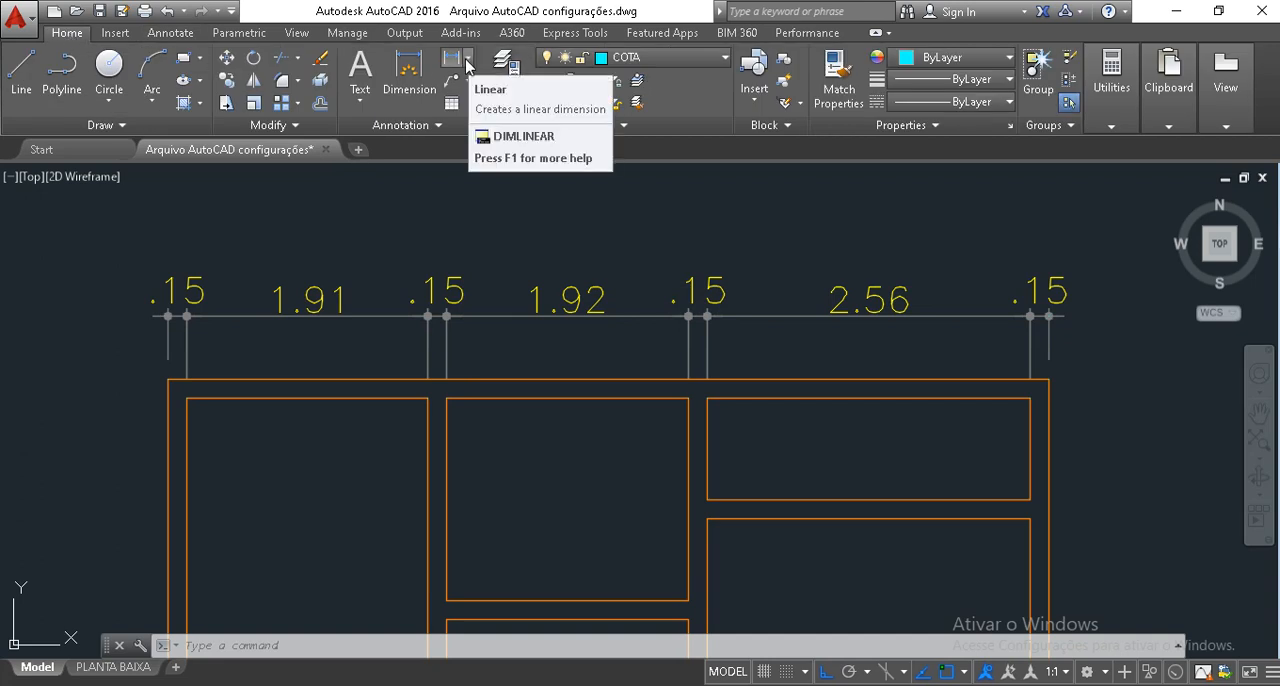
pyautogui.click(469, 58)
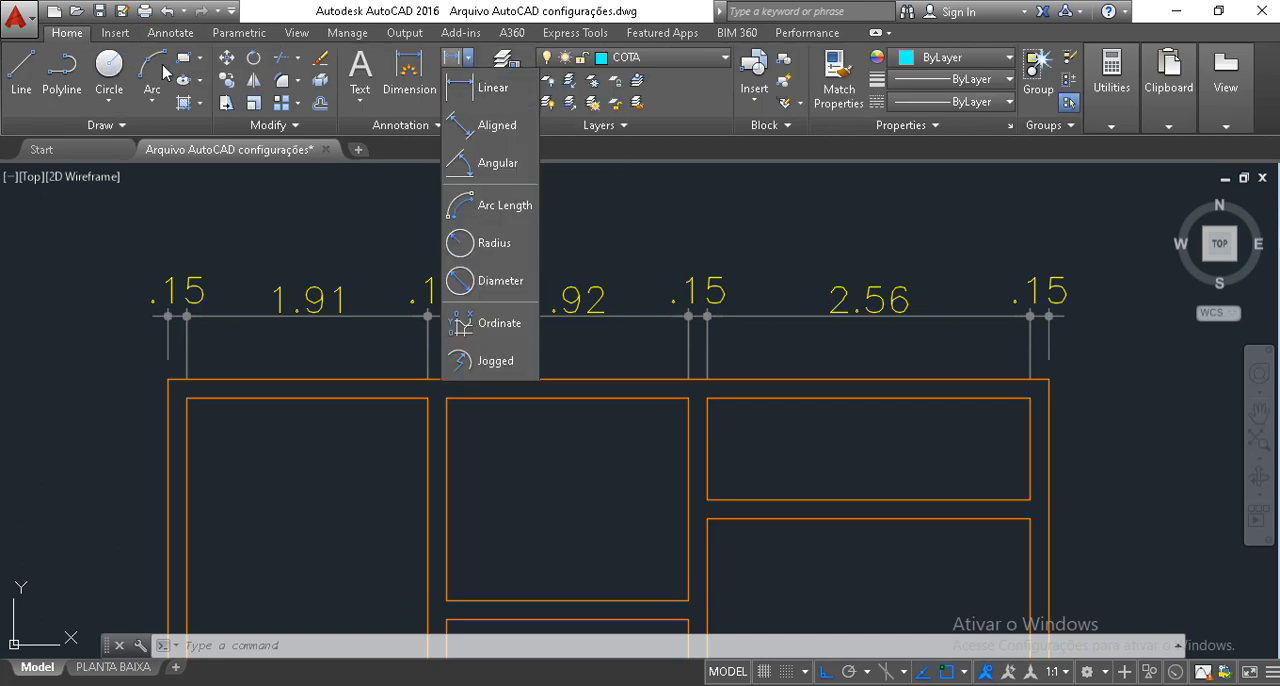
pyautogui.click(480, 88)
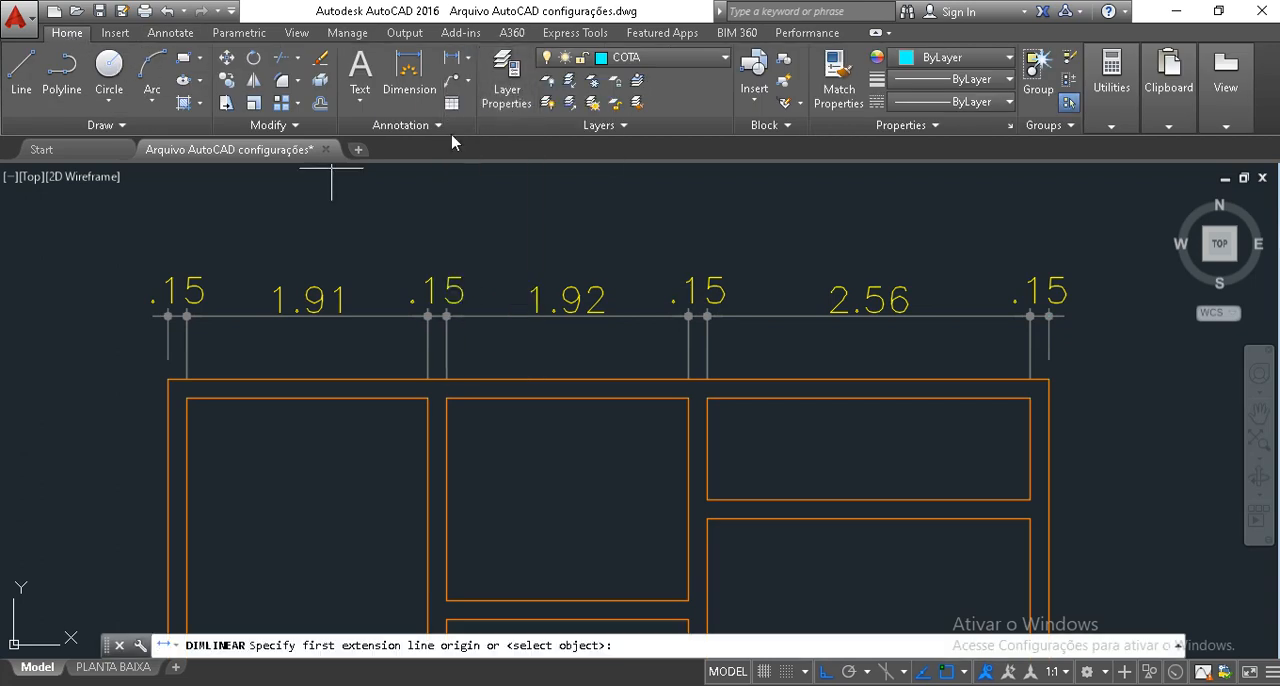
pyautogui.click(168, 378)
pyautogui.click(1048, 379)
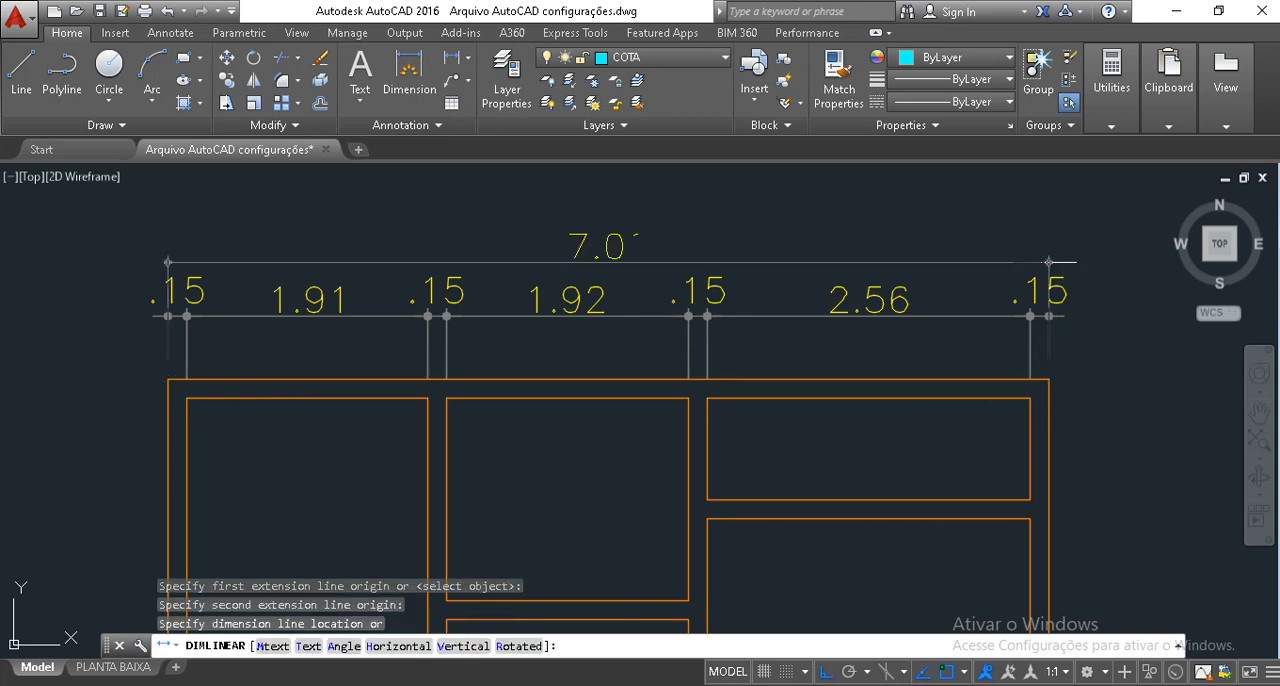
pyautogui.click(1048, 254)
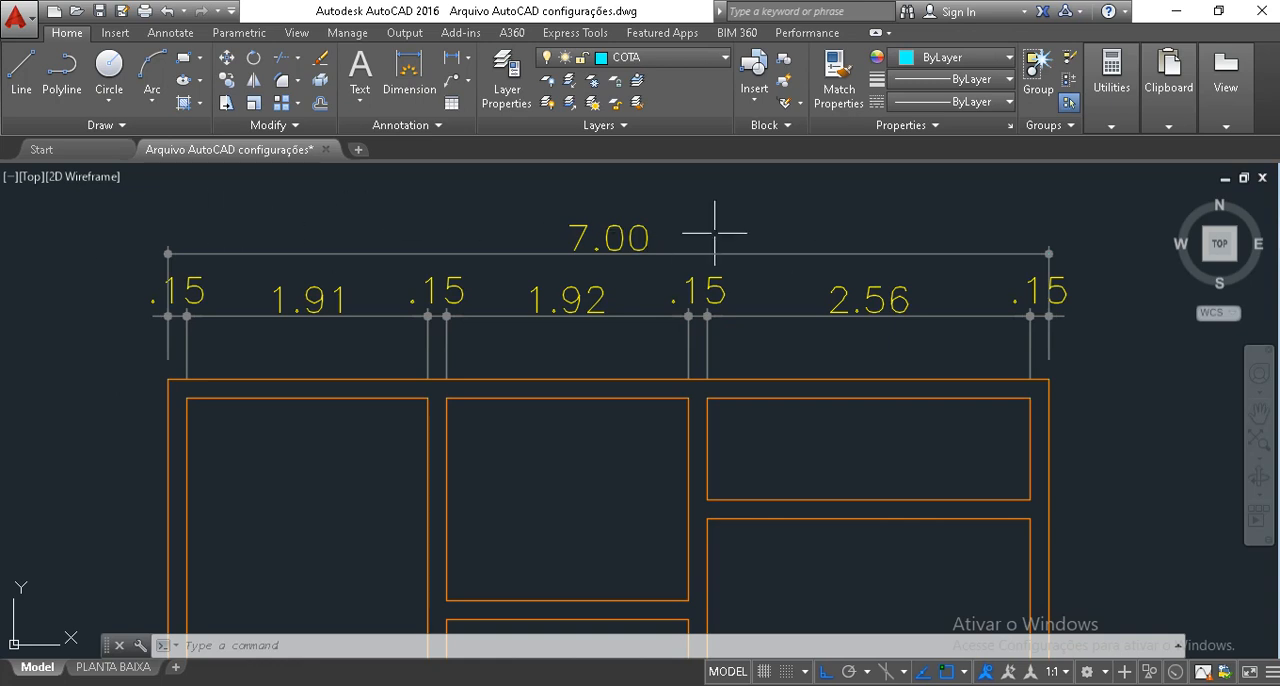
# Add a vertical linear dimension for the top outer wall's thickness at the upper right corner, placing it outside the right wall.
pyautogui.scroll(-2, 129, 291)
pyautogui.moveTo(254, 395)
pyautogui.mouseDown(button='middle')
pyautogui.moveTo(310, 381)
pyautogui.moveTo(366, 395)
pyautogui.mouseUp(button='middle')
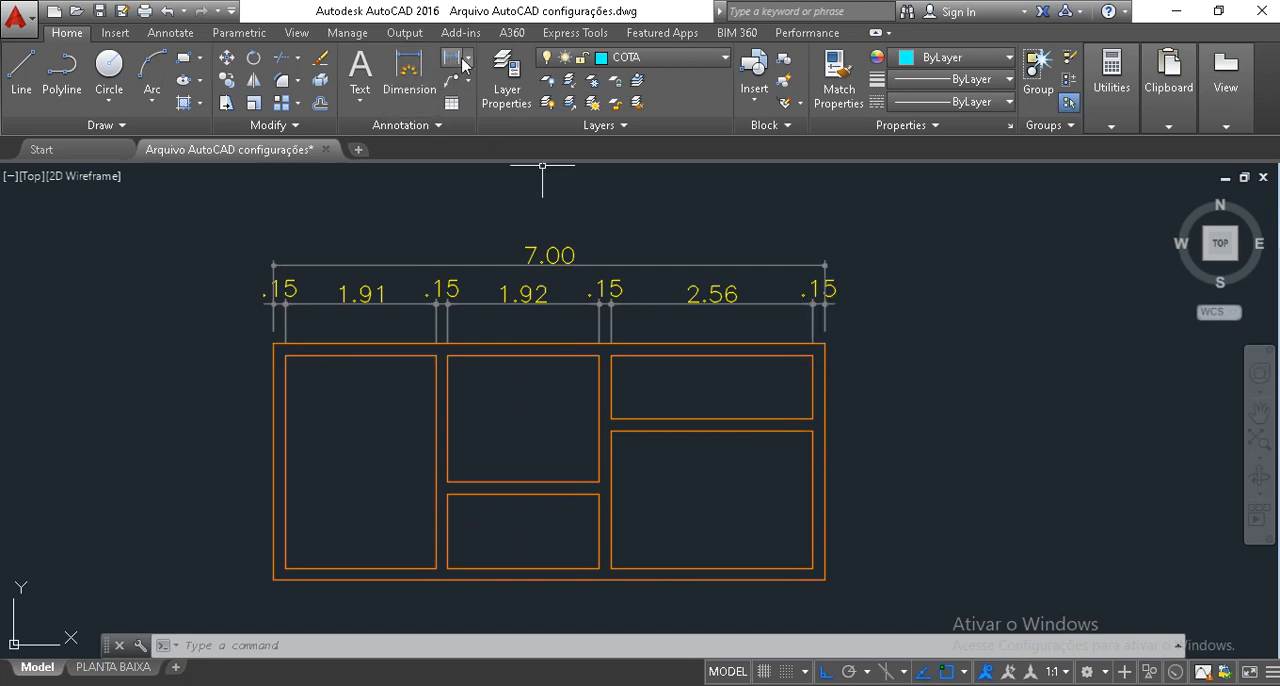
pyautogui.click(456, 60)
pyautogui.scroll(3, 849, 363)
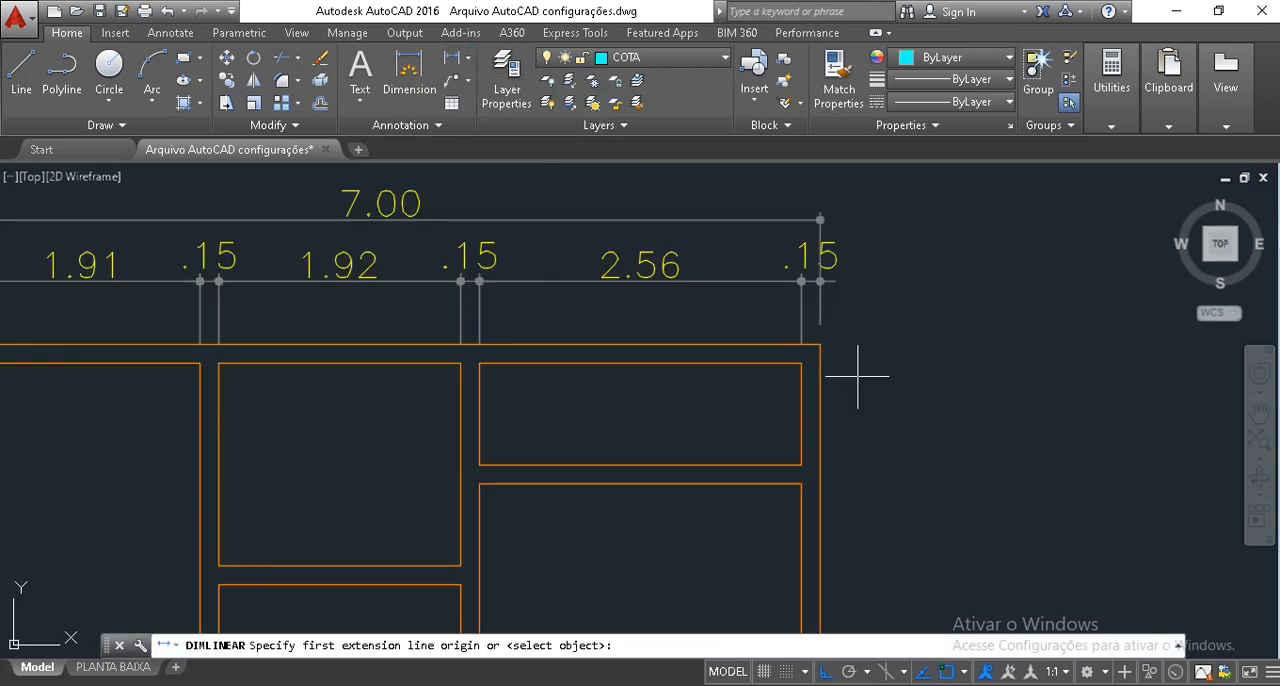
pyautogui.click(709, 284)
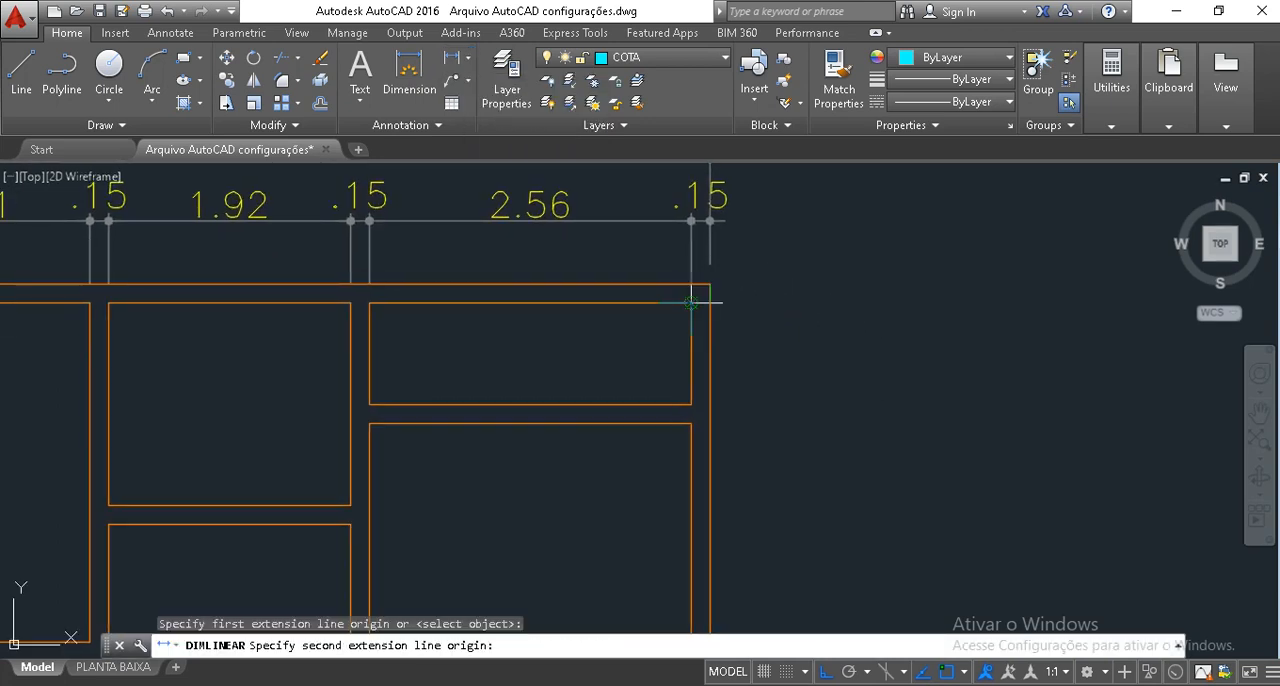
pyautogui.click(691, 302)
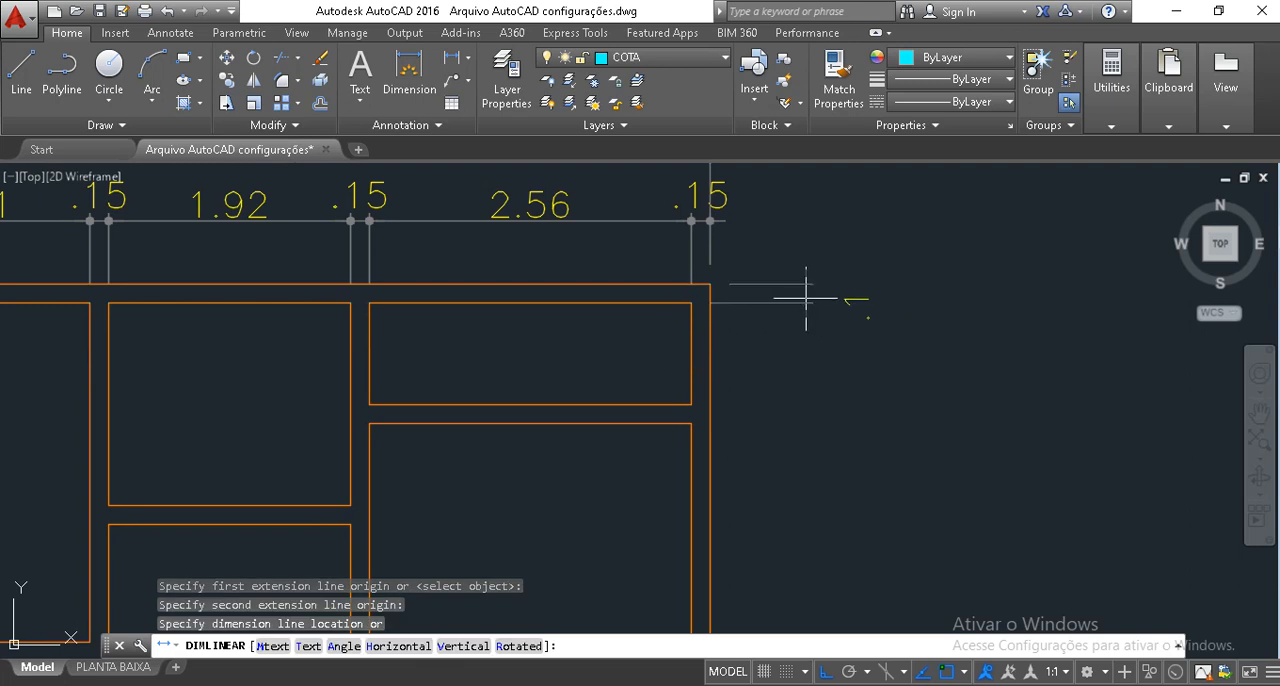
pyautogui.click(806, 297)
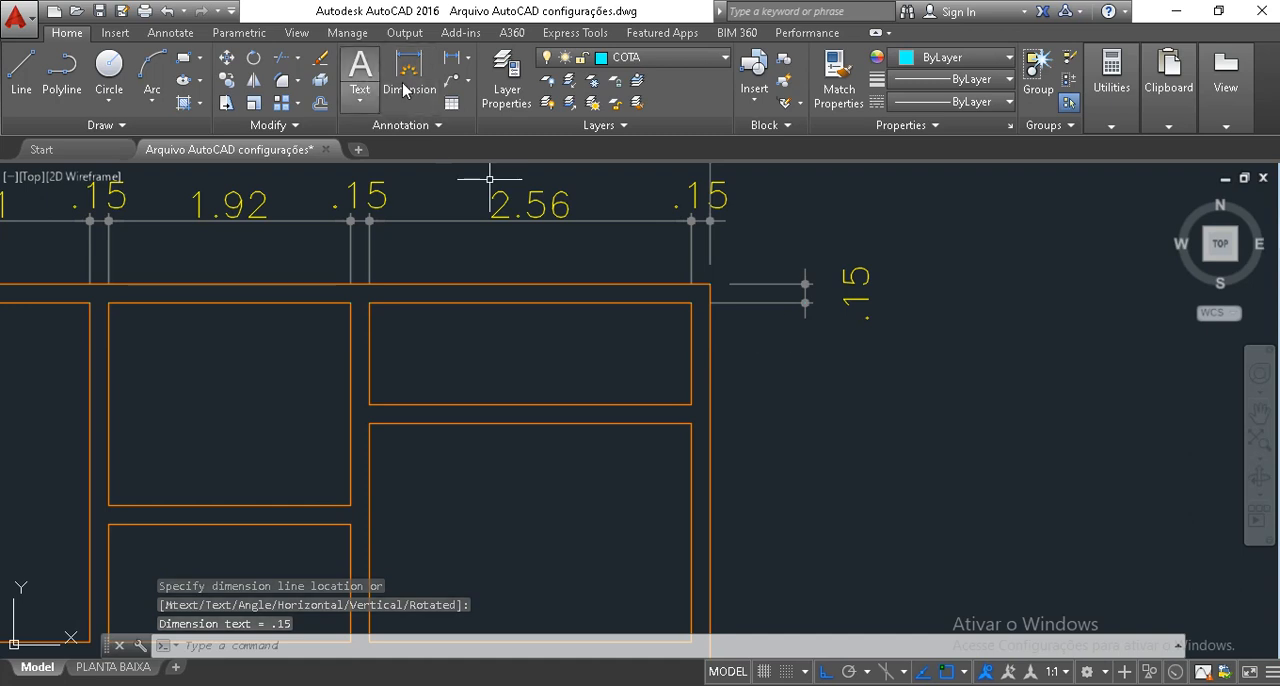
# Continue the vertical dimension chain down past the upper right room, partition, lower right room and bottom outer wall.
pyautogui.click(171, 33)
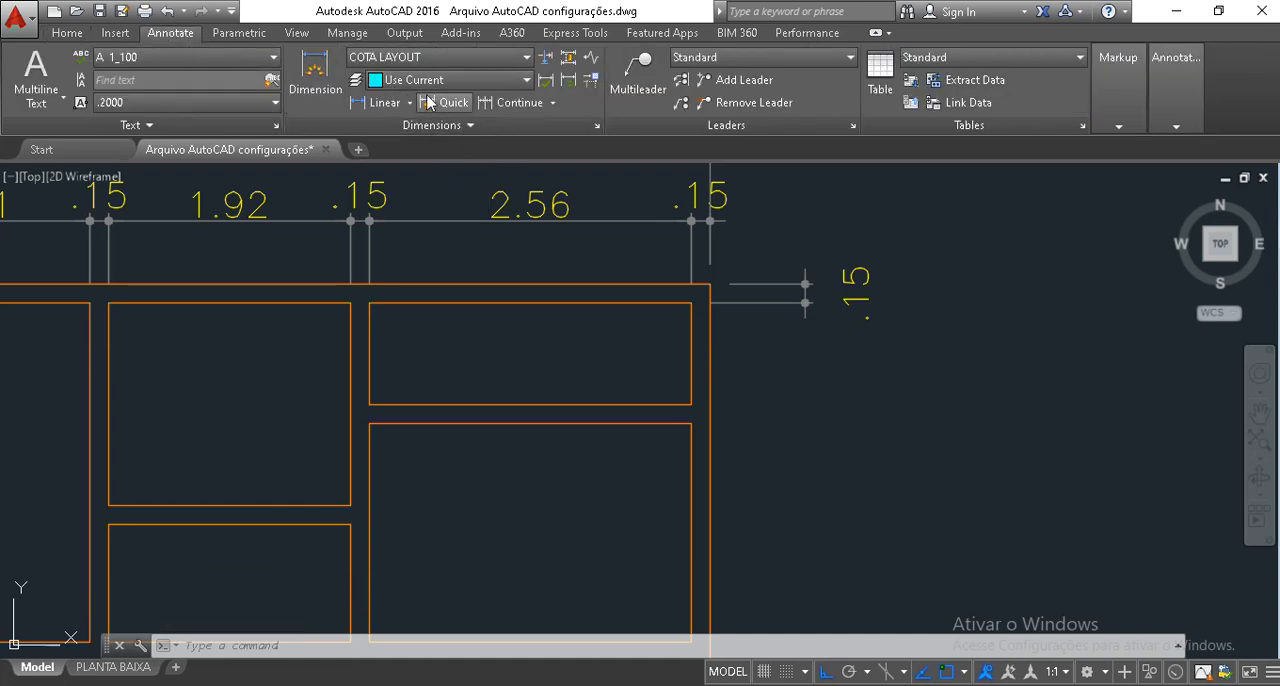
pyautogui.click(512, 104)
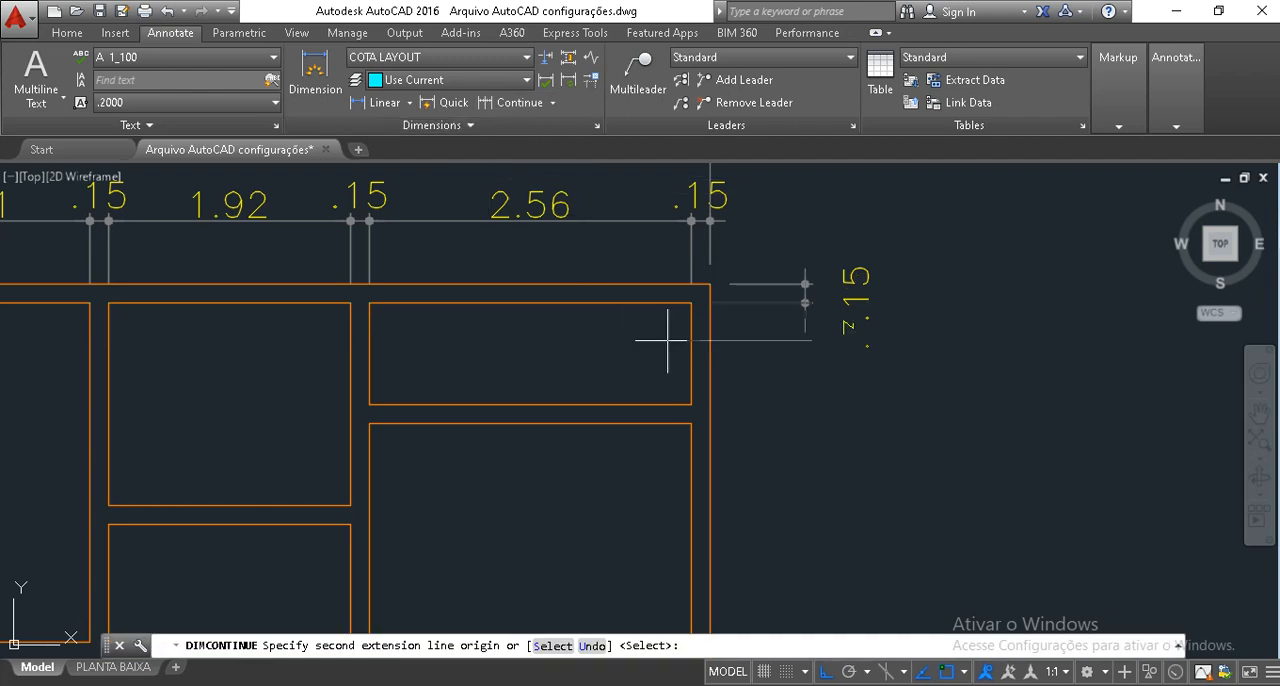
pyautogui.click(693, 405)
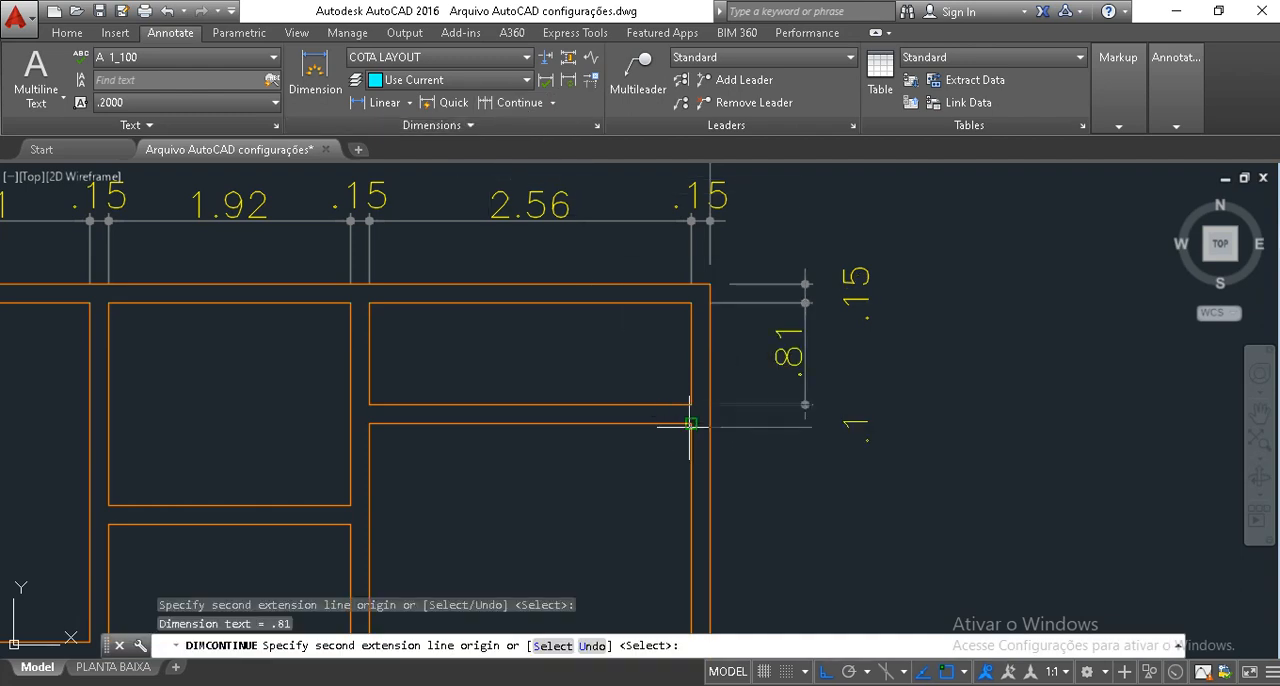
pyautogui.click(693, 424)
pyautogui.moveTo(721, 541); pyautogui.dragTo(735, 368, button='middle')
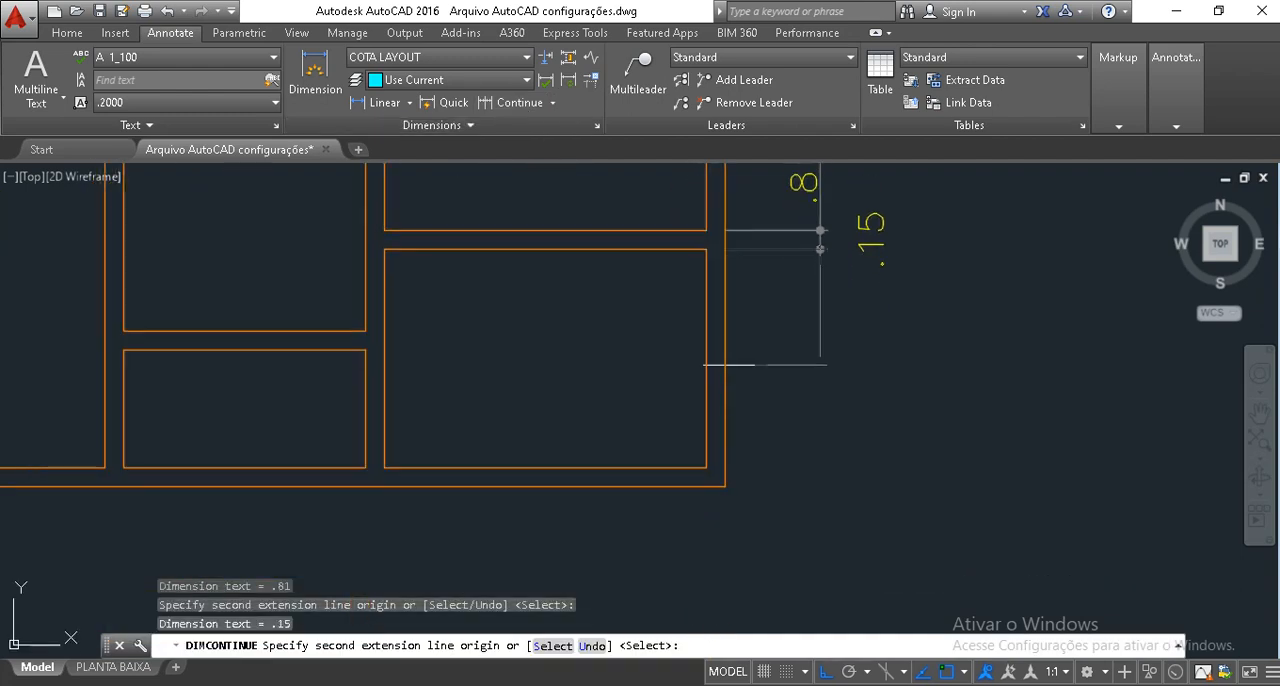
pyautogui.click(723, 466)
pyautogui.click(725, 487)
pyautogui.press('Return')
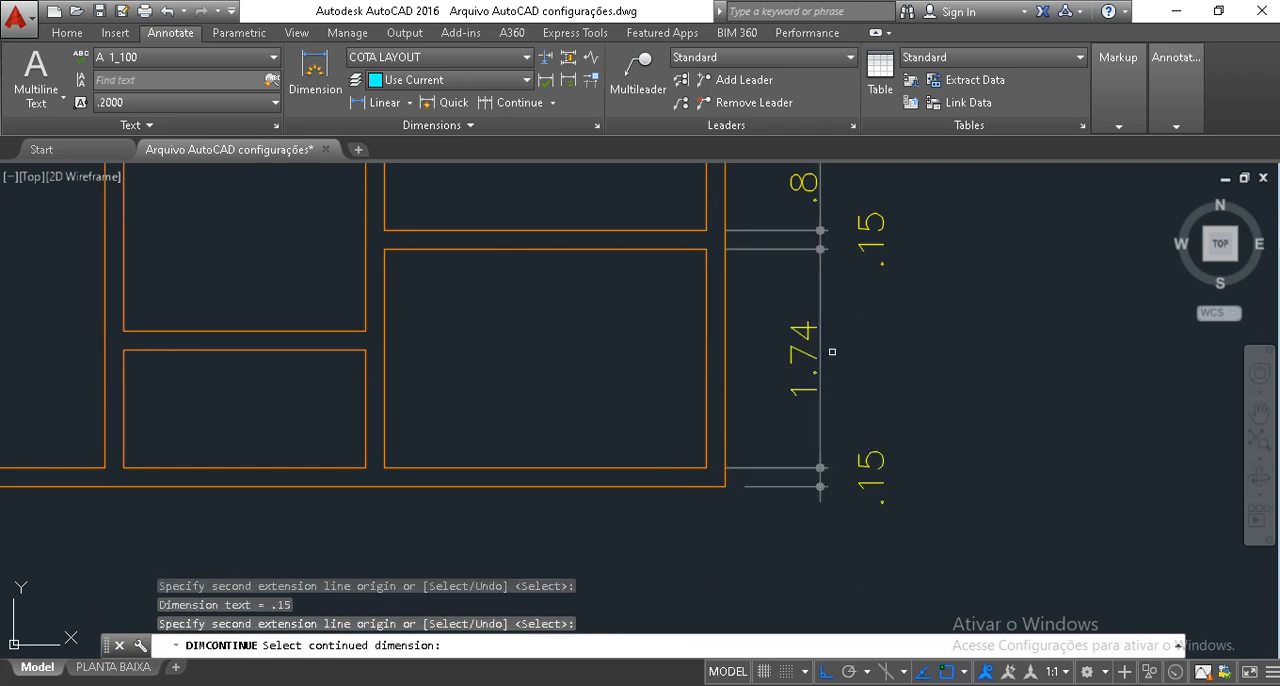
pyautogui.press('Return')
# With Ortho off, move the top outer wall's vertical thickness text to the plan side of its dimension line, slightly above the wall.
pyautogui.moveTo(832, 353); pyautogui.dragTo(751, 488, button='middle')
pyautogui.moveTo(791, 406); pyautogui.dragTo(793, 411, button='middle')
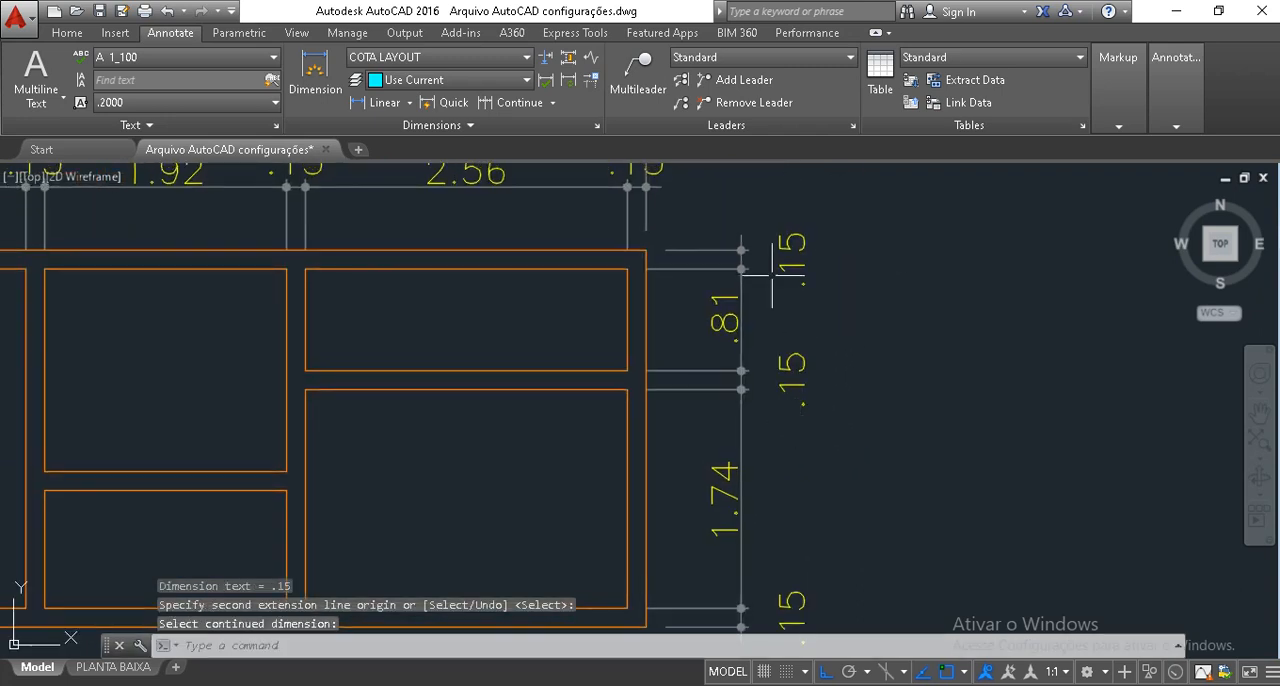
pyautogui.scroll(2, 772, 272)
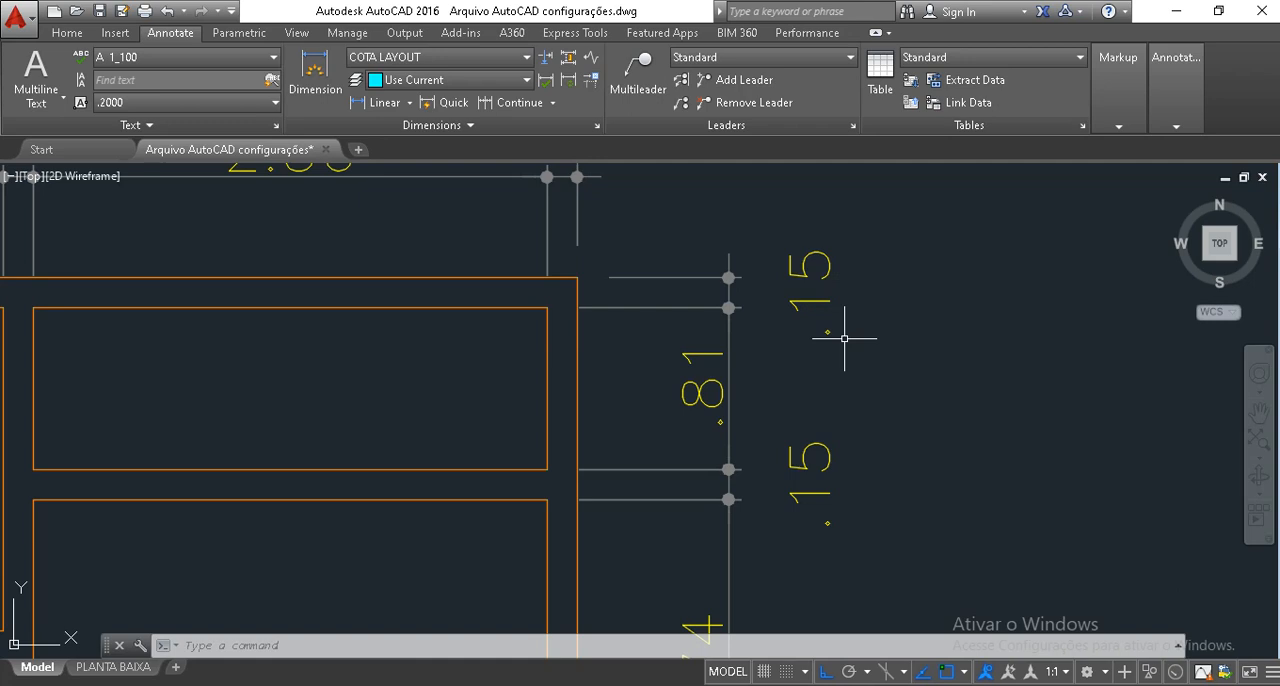
pyautogui.scroll(-2, 845, 338)
pyautogui.moveTo(523, 310); pyautogui.dragTo(691, 307, button='middle')
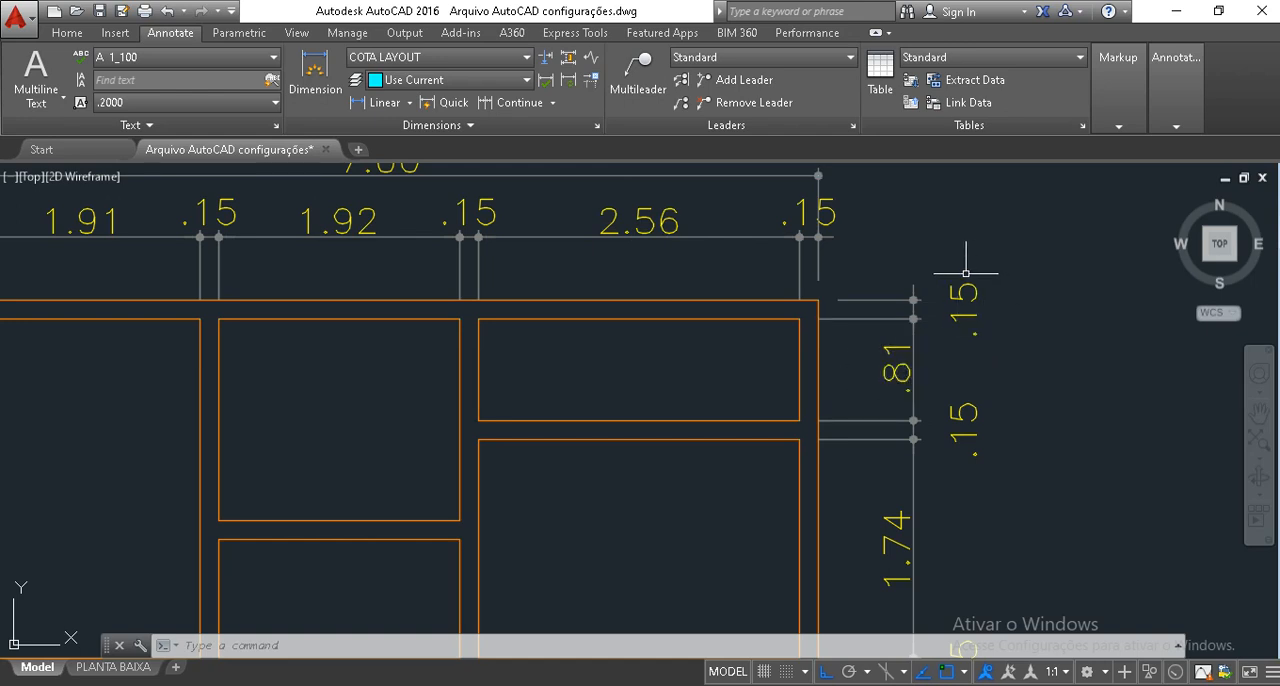
pyautogui.click(974, 328)
pyautogui.click(962, 300)
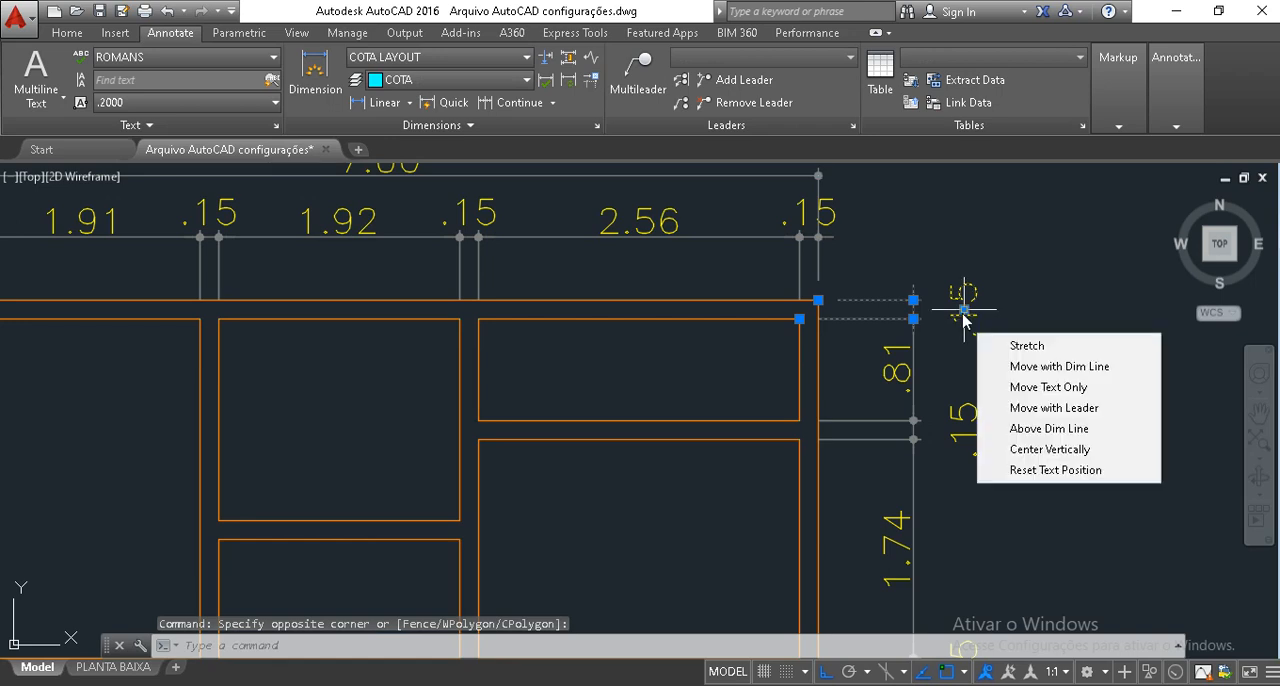
pyautogui.click(963, 310)
pyautogui.scroll(2, 887, 265)
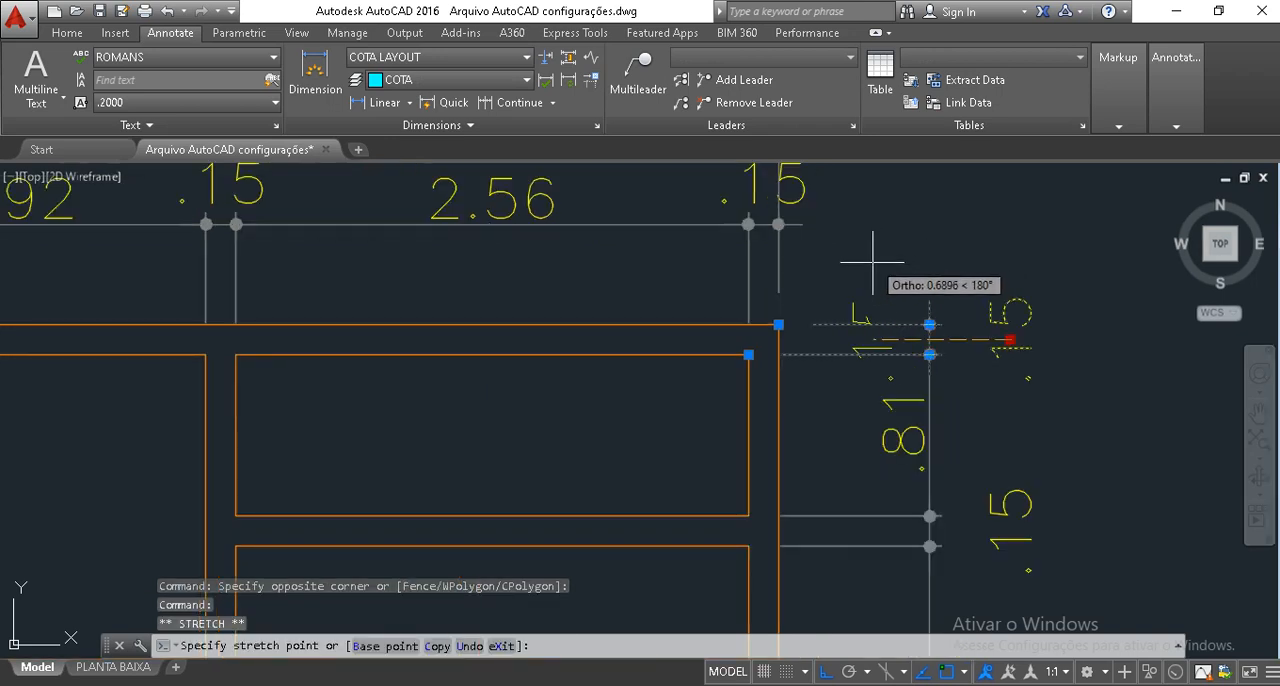
pyautogui.scroll(1, 891, 270)
pyautogui.click(893, 311)
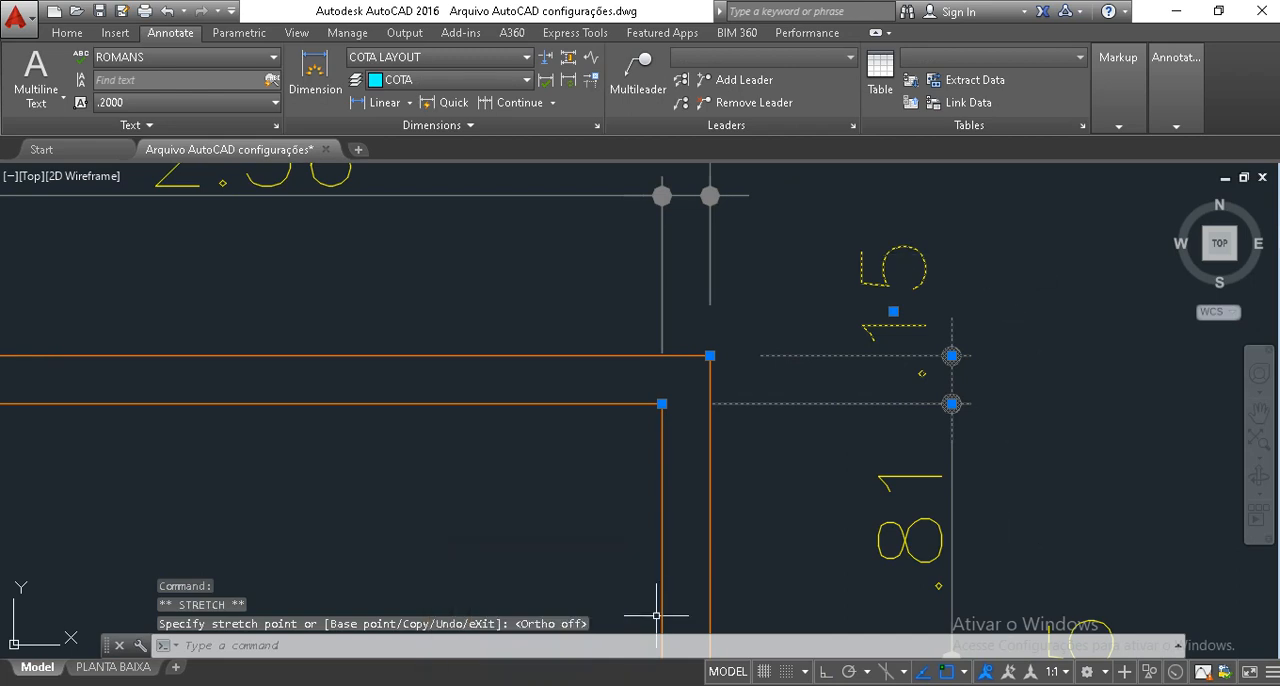
pyautogui.moveTo(1048, 393)
pyautogui.mouseDown(button='middle')
pyautogui.moveTo(1023, 343)
pyautogui.moveTo(1005, 360)
pyautogui.mouseUp(button='middle')
pyautogui.scroll(-2, 881, 408)
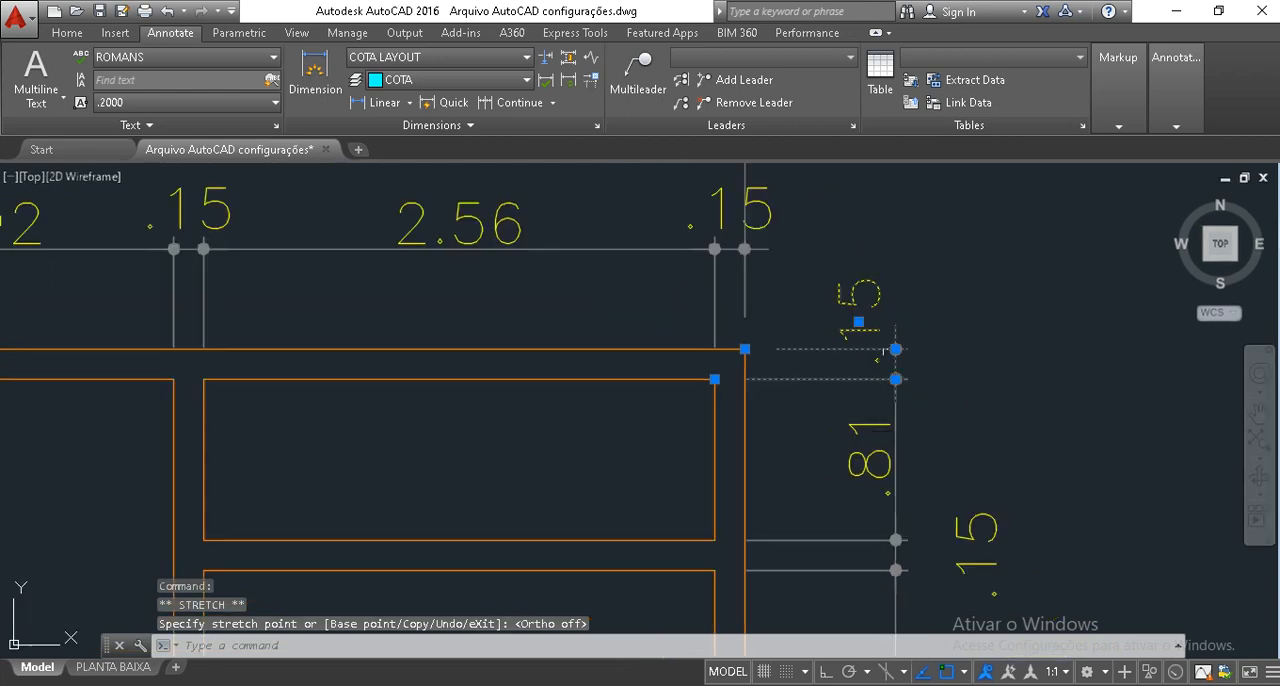
pyautogui.moveTo(860, 500); pyautogui.dragTo(857, 329, button='middle')
pyautogui.press('Escape')
pyautogui.press('Escape')
# Move the horizontal partition's thickness text in the vertical chain to the plan side of the dimension line, just below the partition.
pyautogui.click(980, 375)
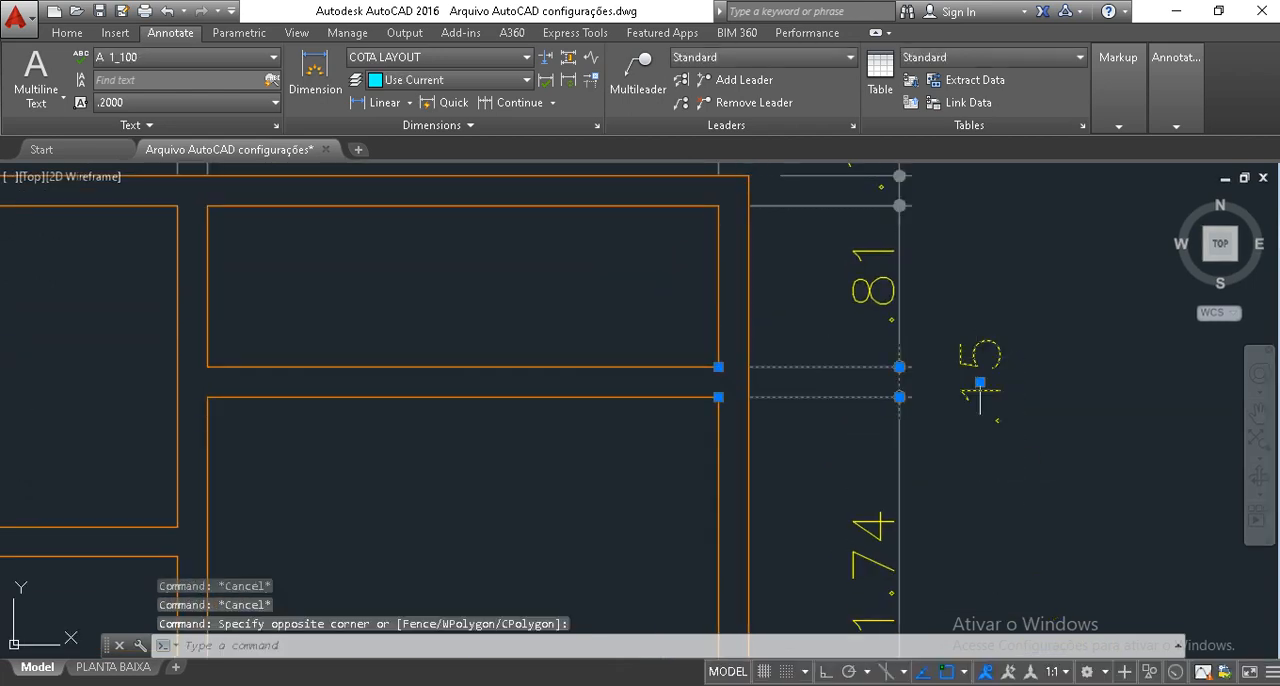
pyautogui.click(850, 446)
pyautogui.moveTo(900, 397); pyautogui.dragTo(899, 230, button='middle')
pyautogui.scroll(-2, 899, 277)
pyautogui.click(971, 532)
pyautogui.press('Escape')
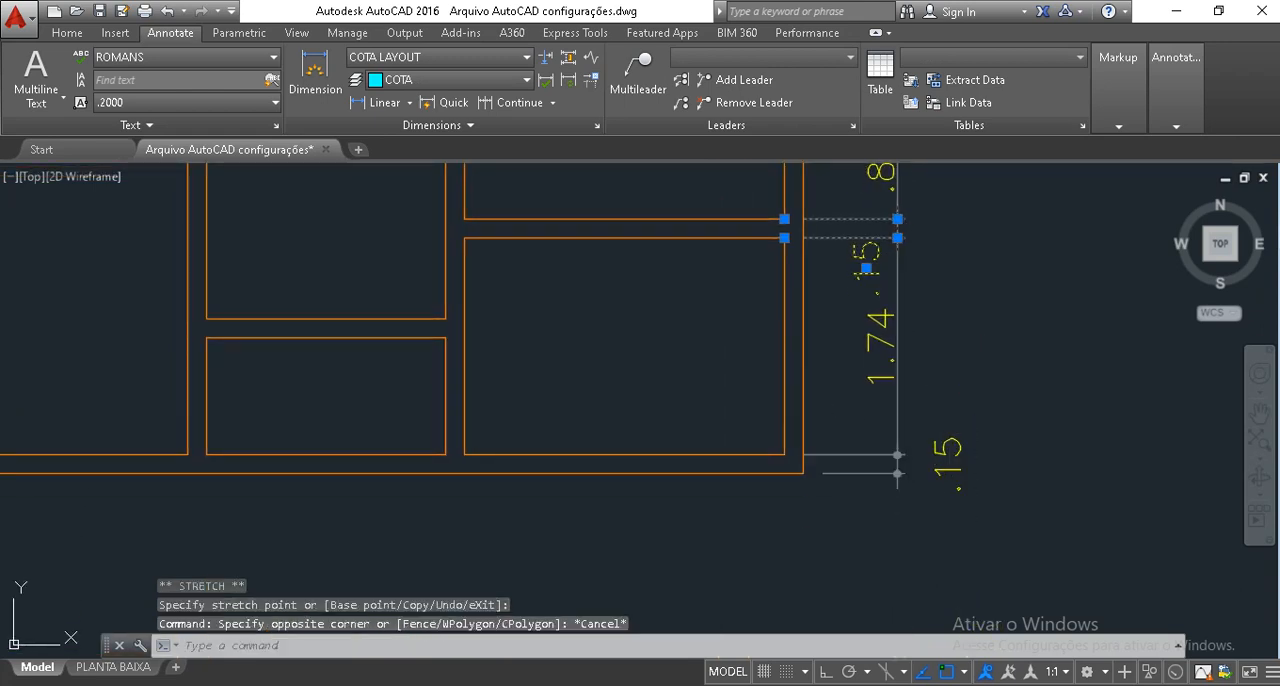
pyautogui.click(957, 490)
pyautogui.click(946, 452)
pyautogui.scroll(4, 967, 479)
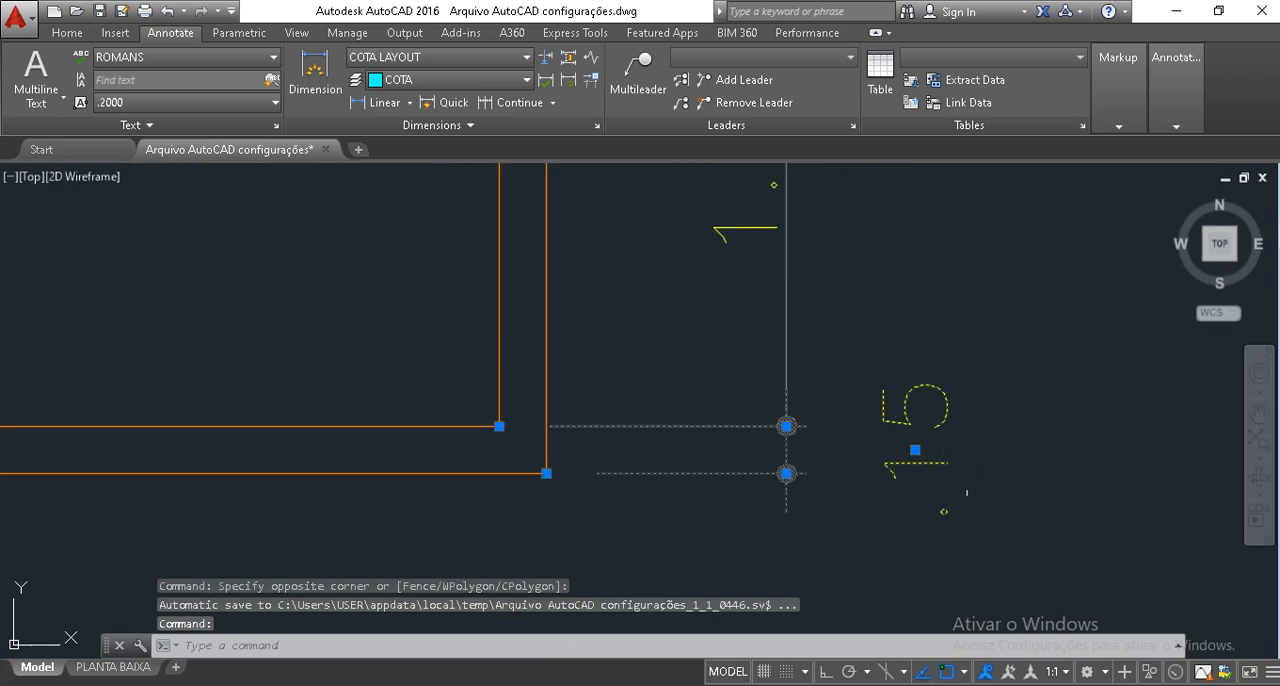
pyautogui.press('Escape')
pyautogui.press('Escape')
pyautogui.click(980, 536)
pyautogui.click(882, 360)
pyautogui.moveTo(915, 451)
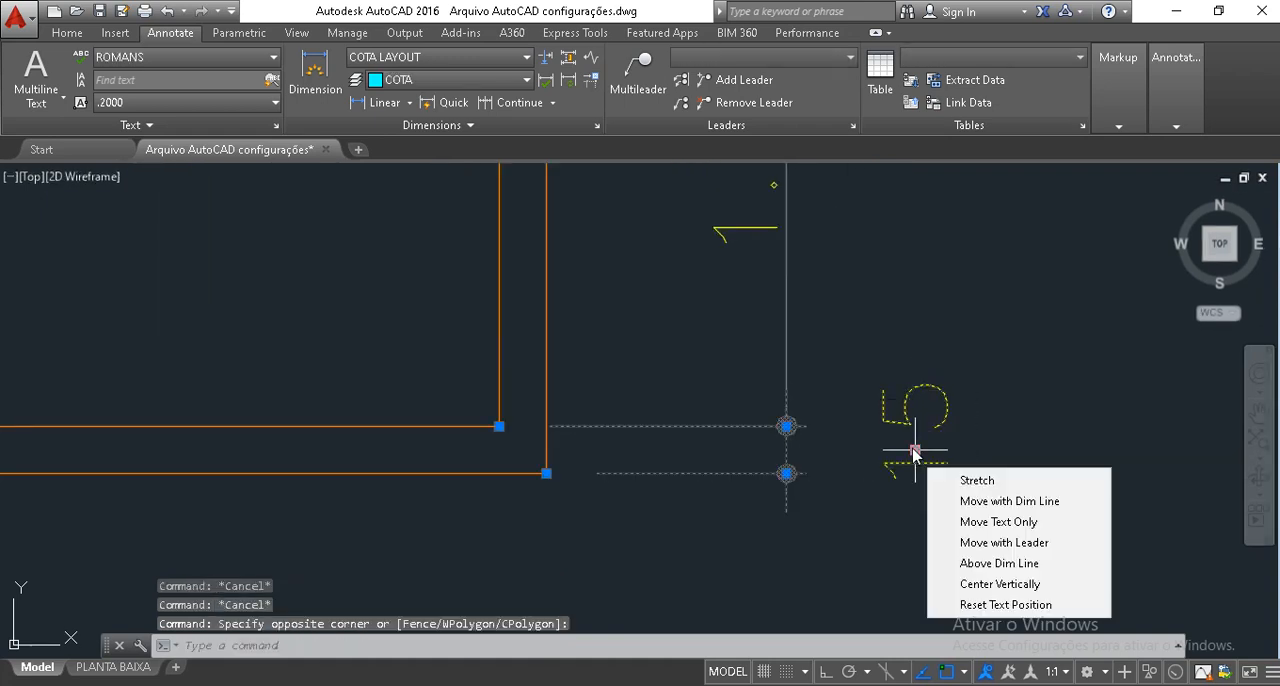
pyautogui.press('Escape')
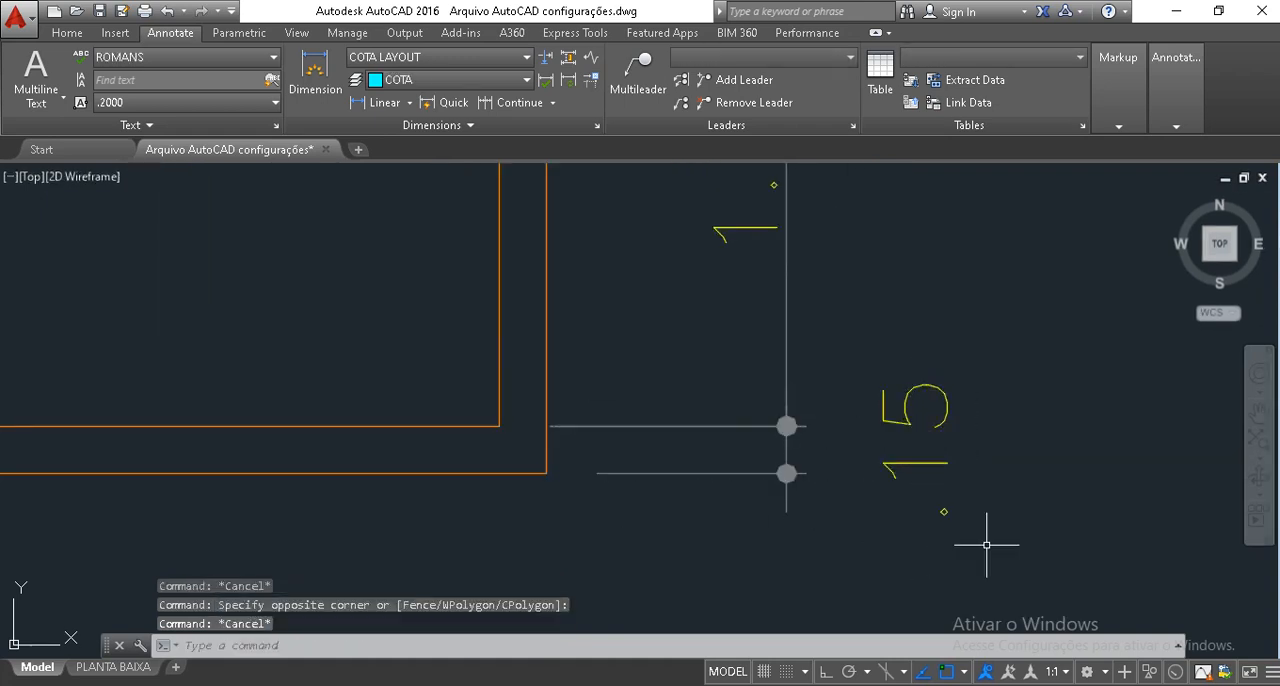
# Move the bottom outer wall's thickness text to the plan side of its dimension line, just below the wall.
pyautogui.click(987, 545)
pyautogui.click(894, 320)
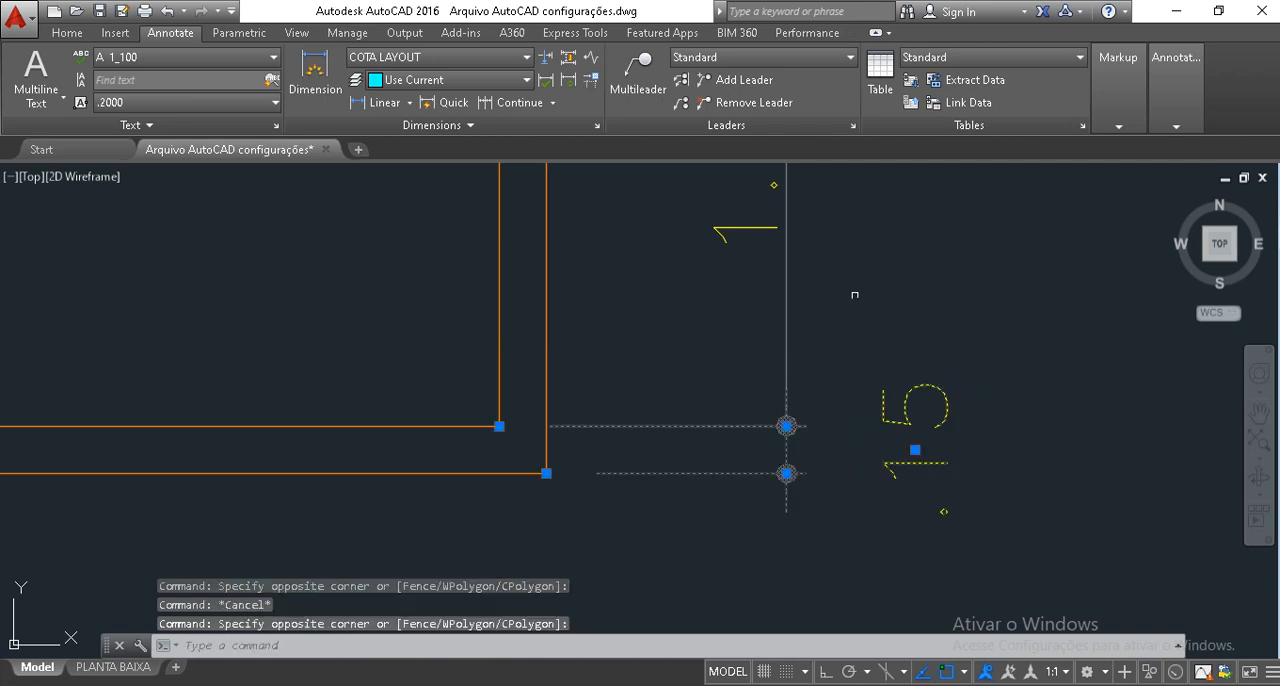
pyautogui.click(915, 451)
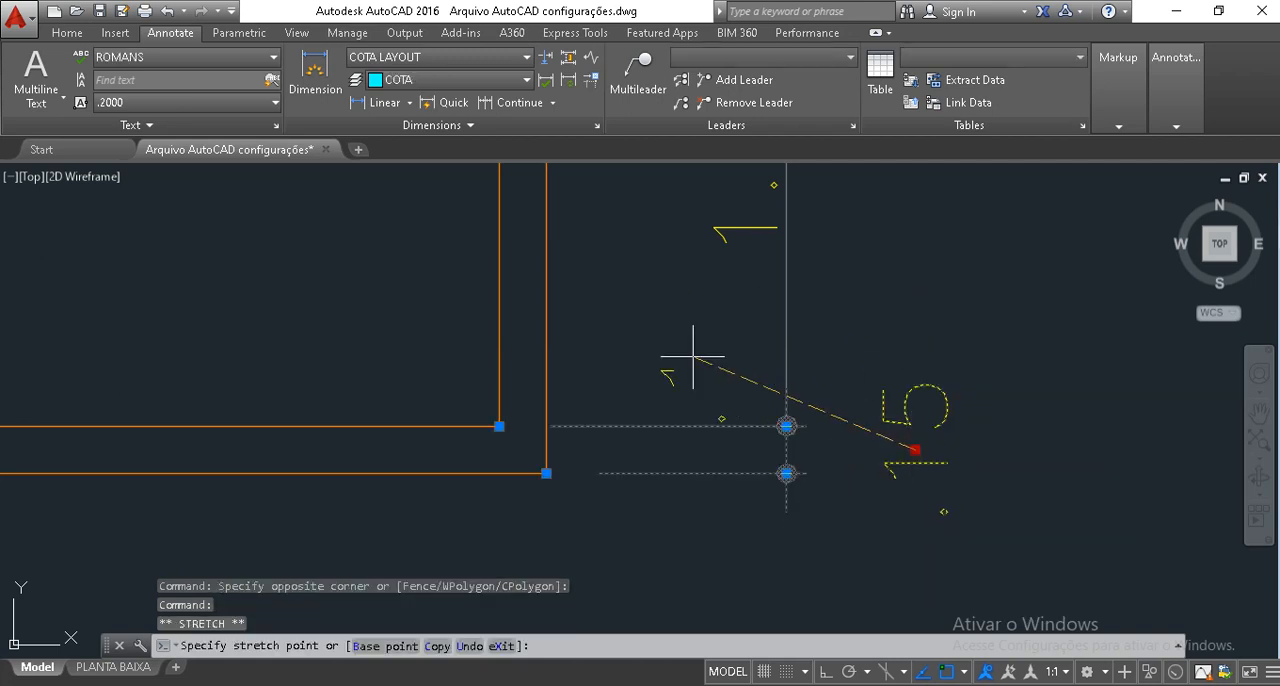
pyautogui.moveTo(709, 537); pyautogui.dragTo(800, 364, button='middle')
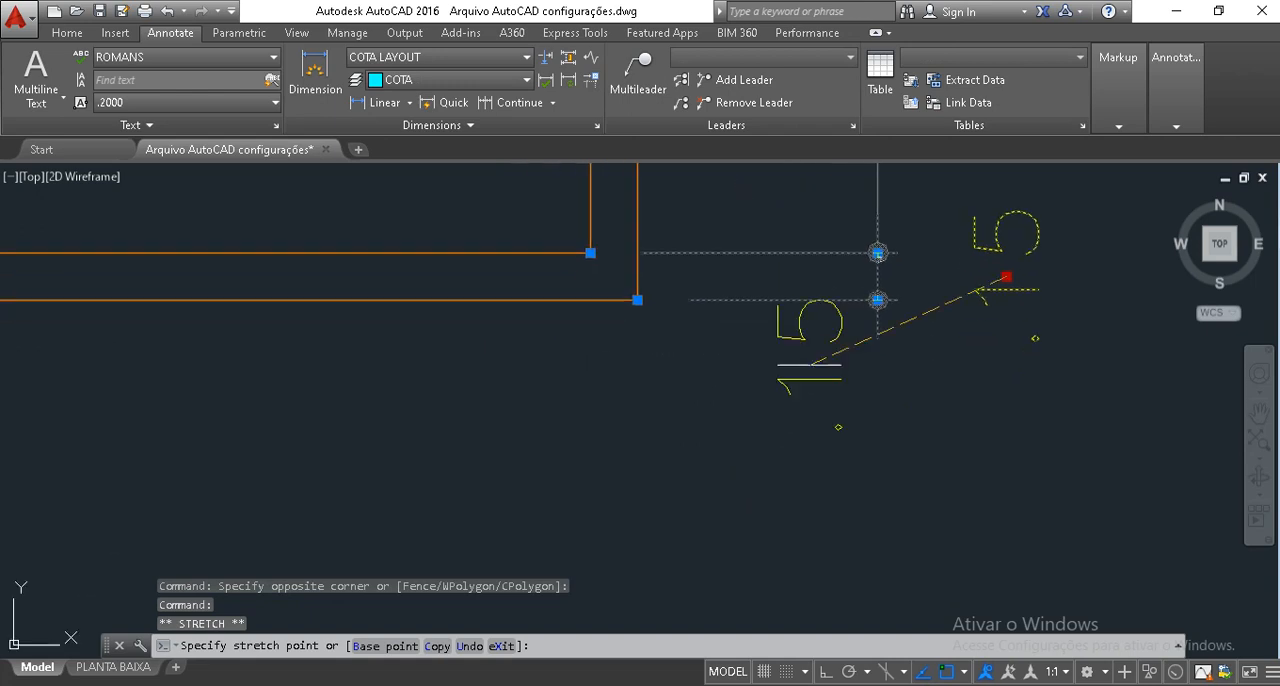
pyautogui.click(817, 389)
pyautogui.press('Escape')
pyautogui.press('Escape')
pyautogui.scroll(-4, 856, 400)
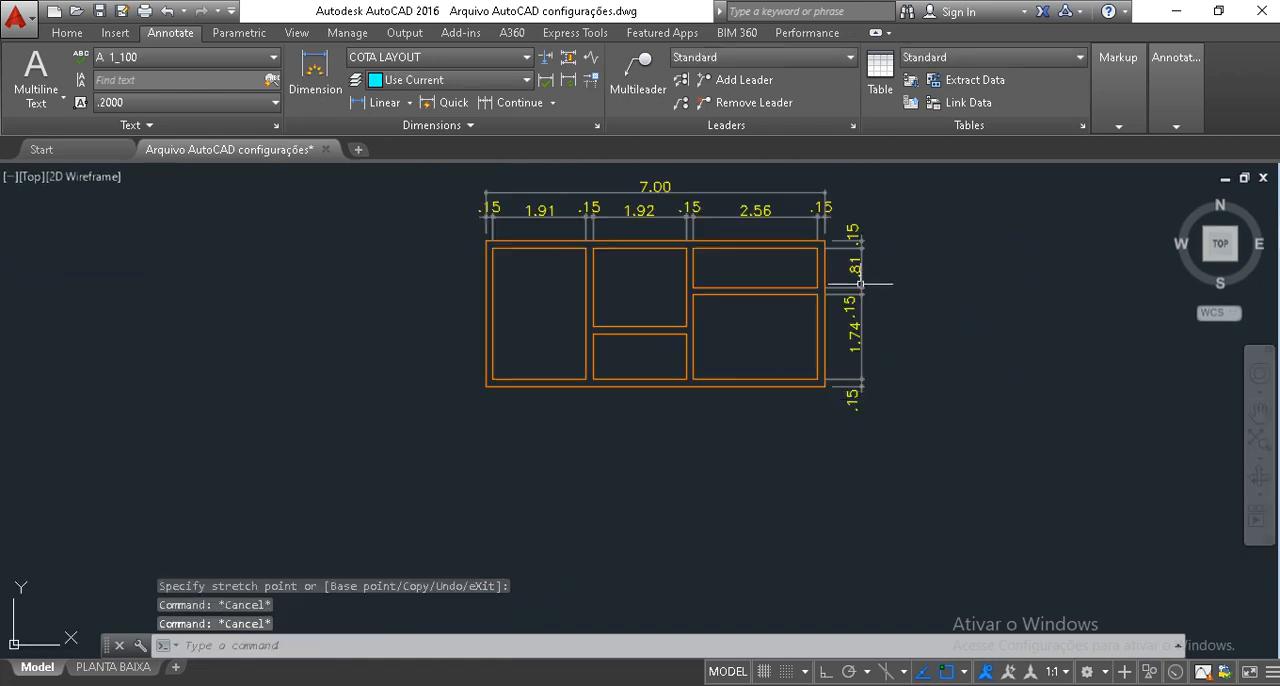
# Add a linear dimension for the plan's overall height between the right outer corners, placing it outside the vertical dimension chain.
pyautogui.scroll(2, 886, 249)
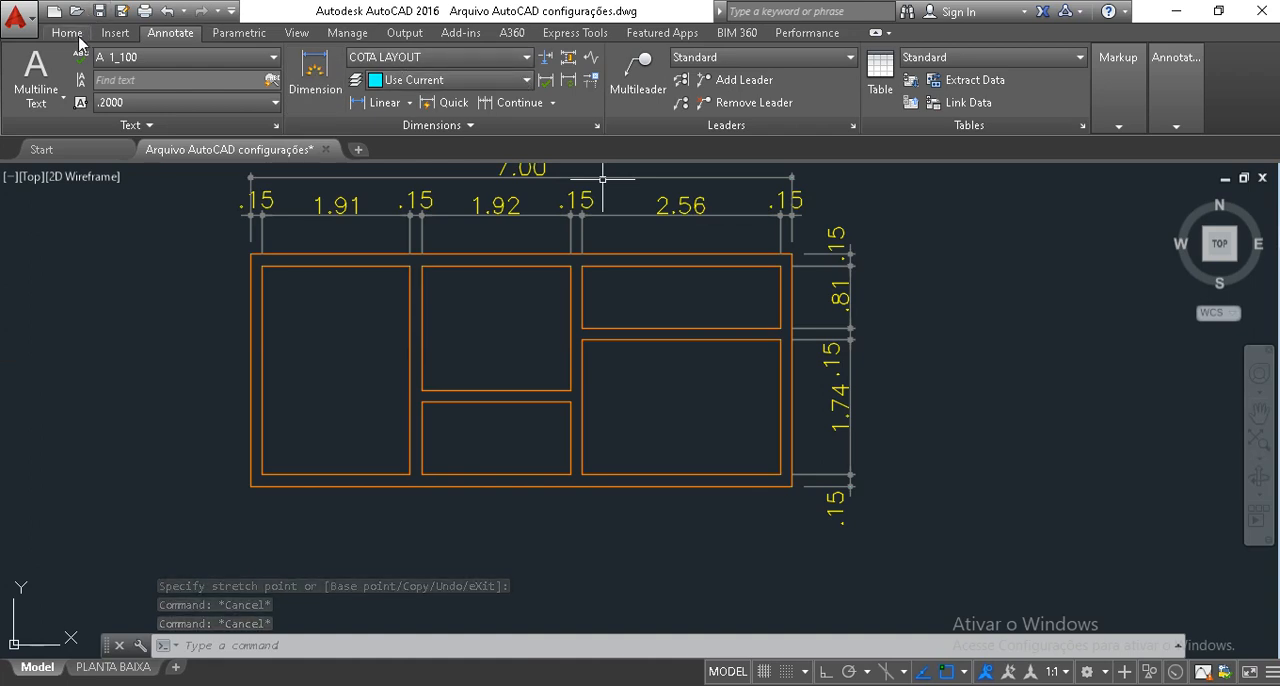
pyautogui.click(67, 32)
pyautogui.click(453, 60)
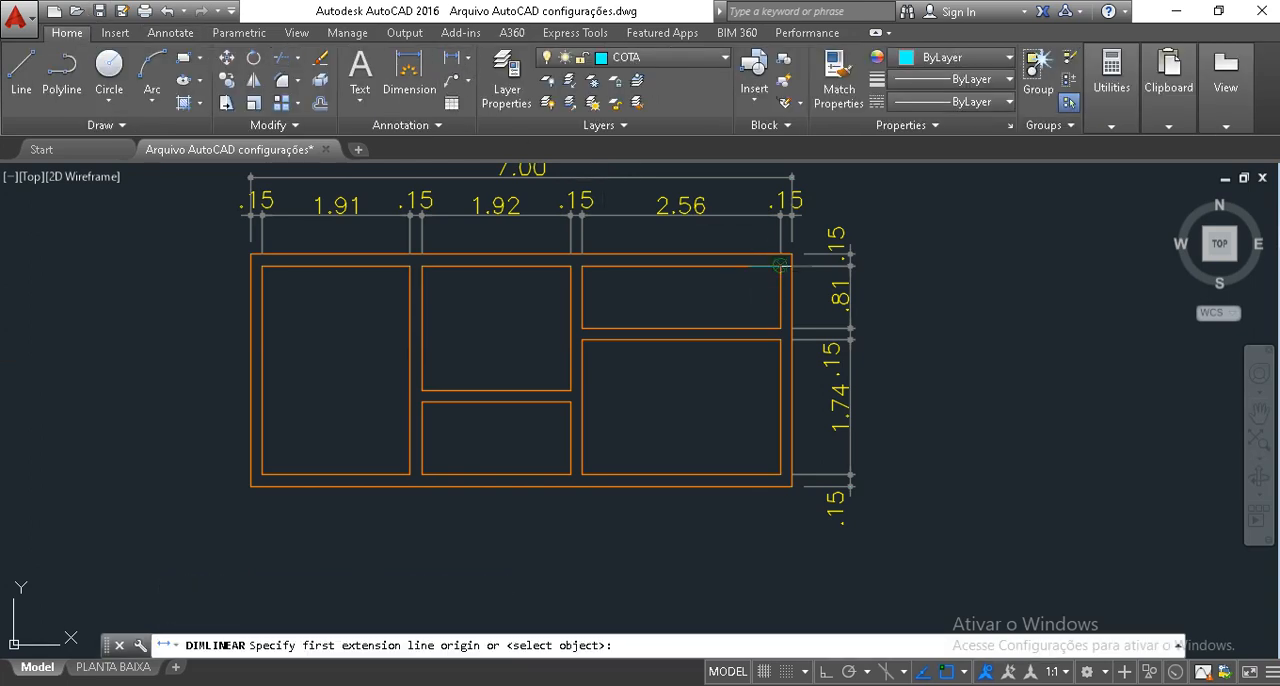
pyautogui.scroll(6, 786, 264)
pyautogui.click(812, 224)
pyautogui.scroll(-5, 812, 224)
pyautogui.scroll(6, 825, 395)
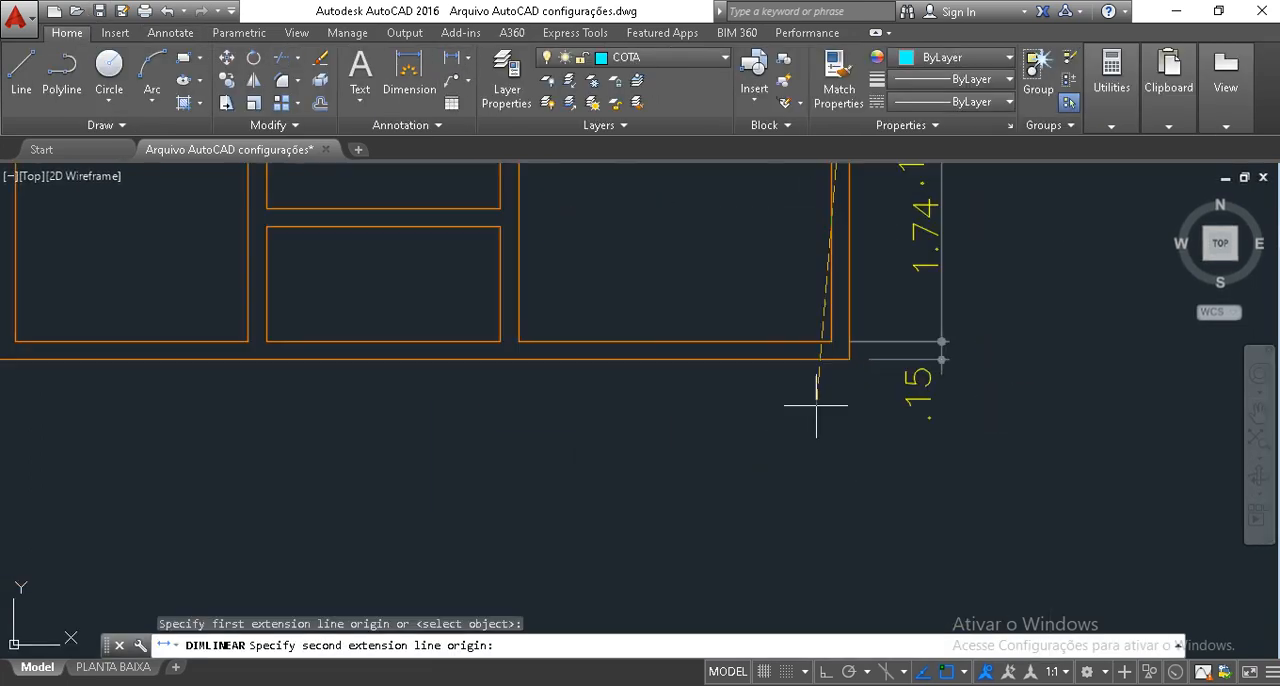
pyautogui.click(861, 353)
pyautogui.scroll(-5, 850, 470)
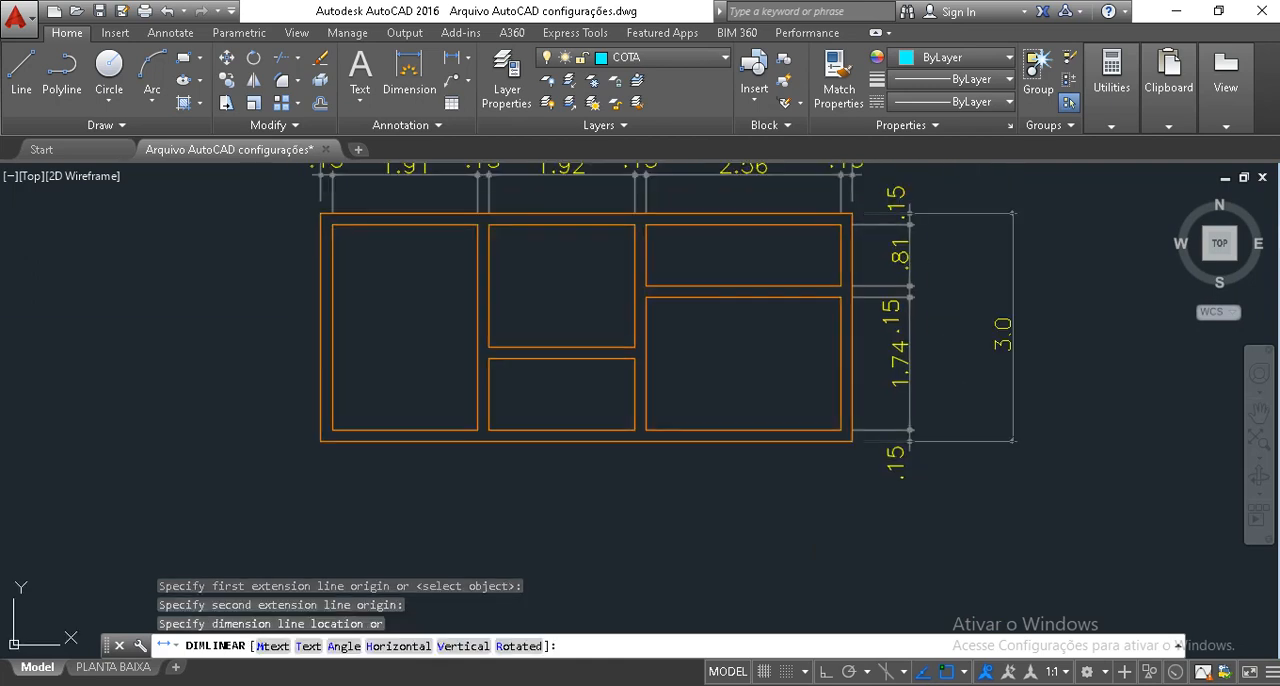
pyautogui.click(955, 421)
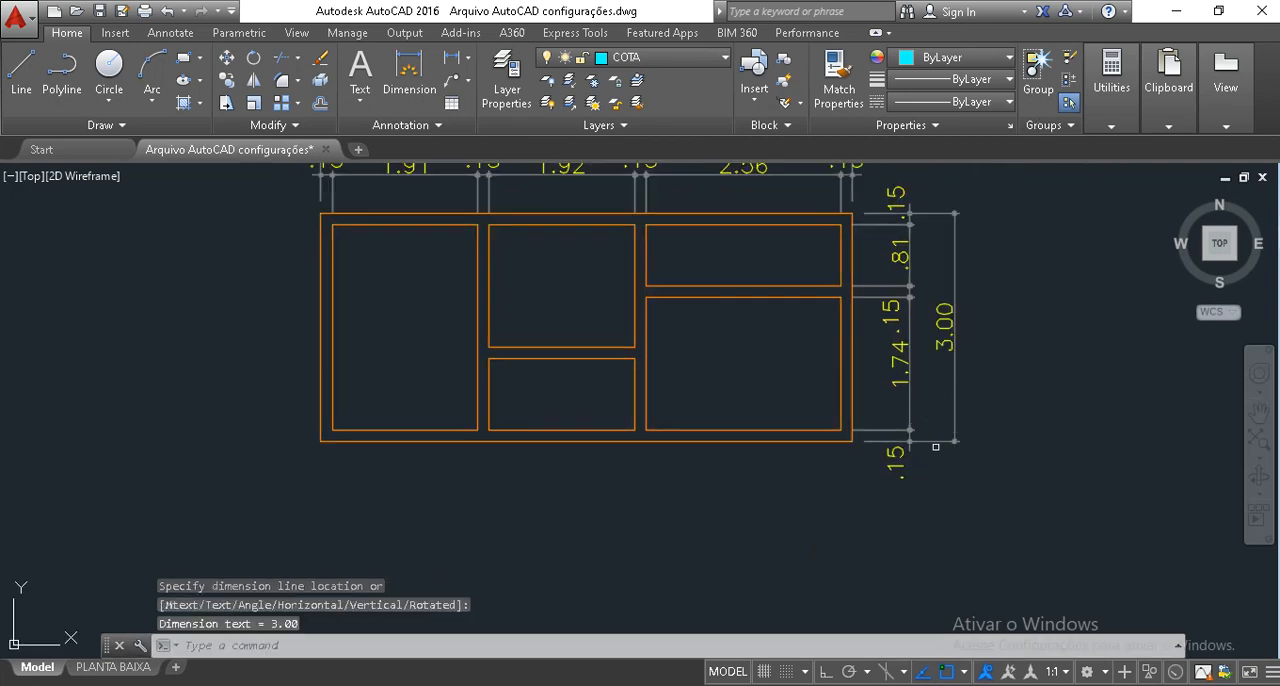
# Stretch the first vertical partition together with its dimensions 0.01 to the left, using a crossing window and Ortho on.
pyautogui.moveTo(801, 323); pyautogui.dragTo(817, 402, button='middle')
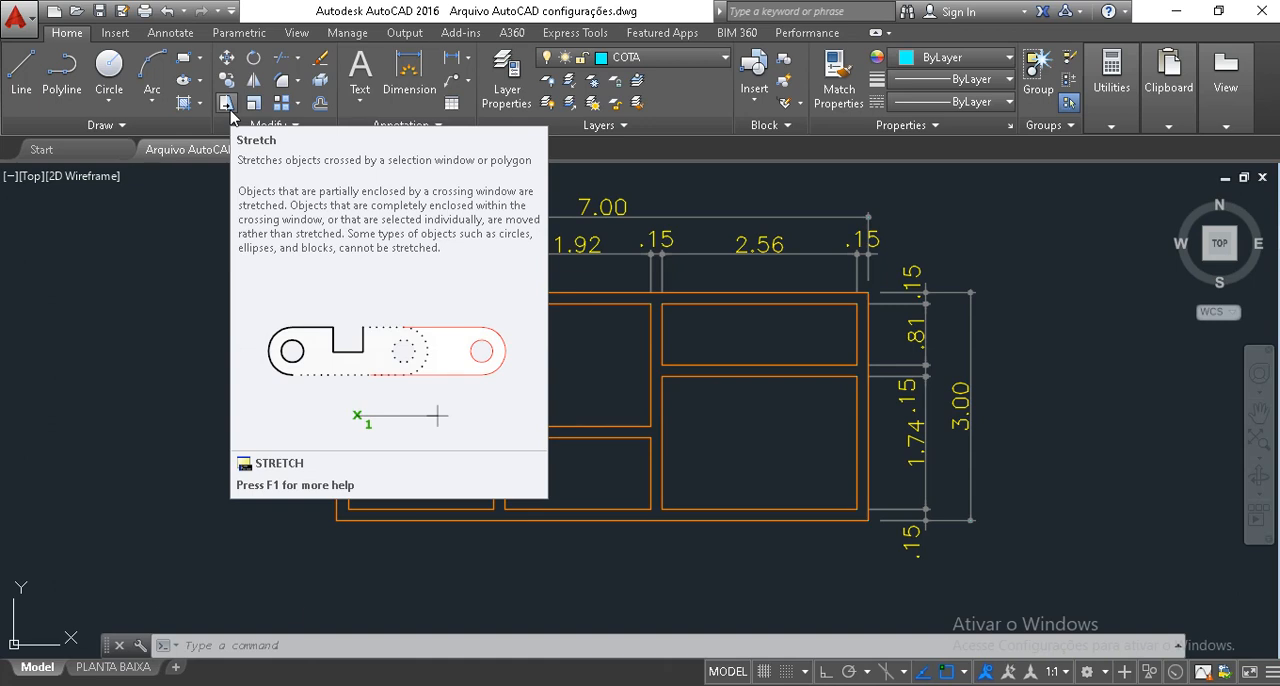
pyautogui.press('Escape')
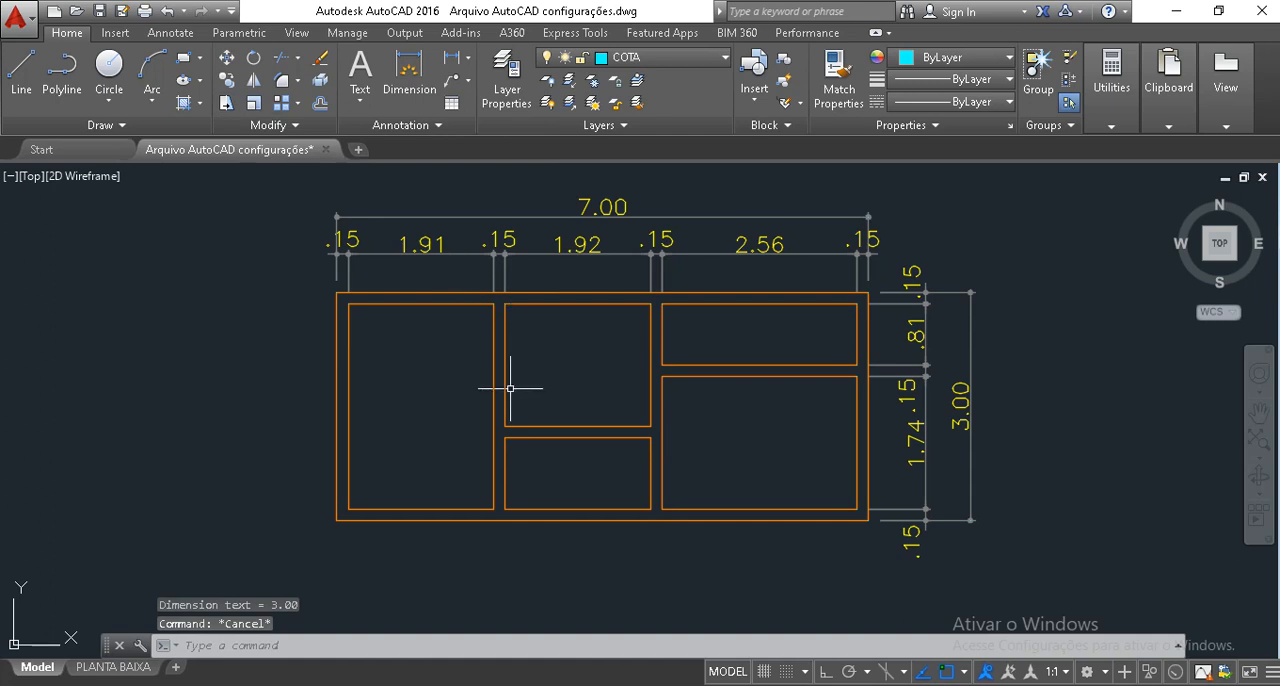
pyautogui.write('s')
pyautogui.press('Return')
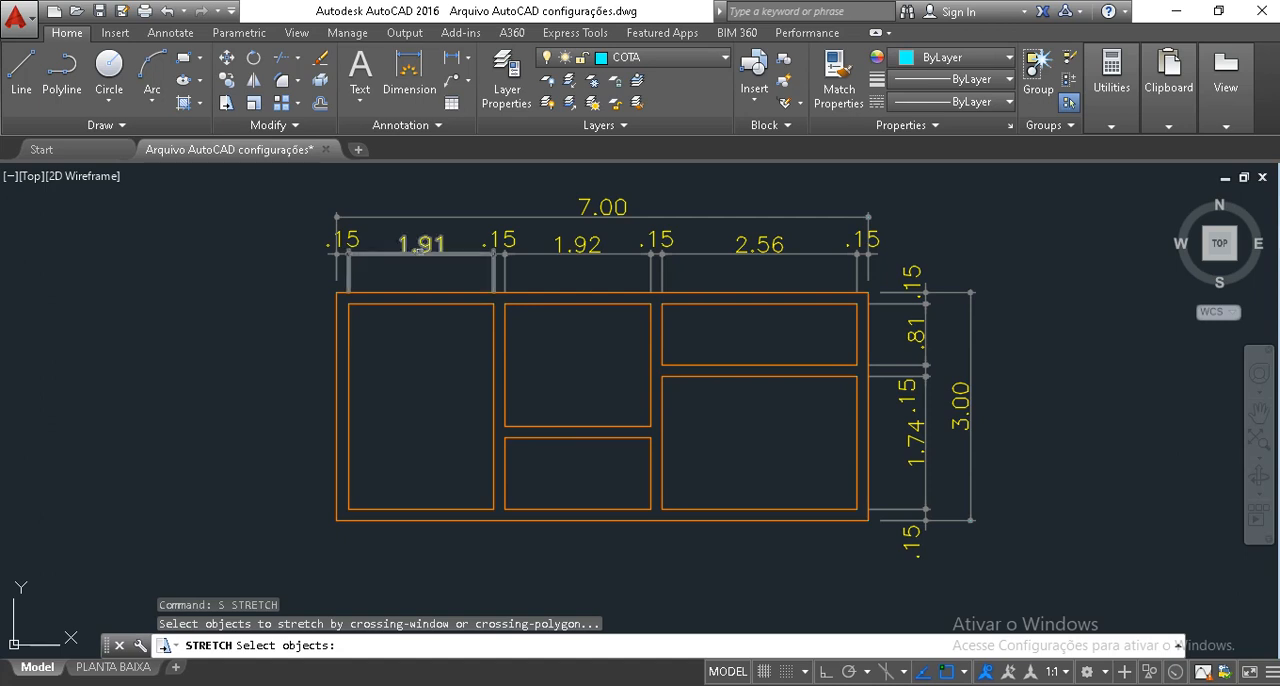
pyautogui.click(531, 555)
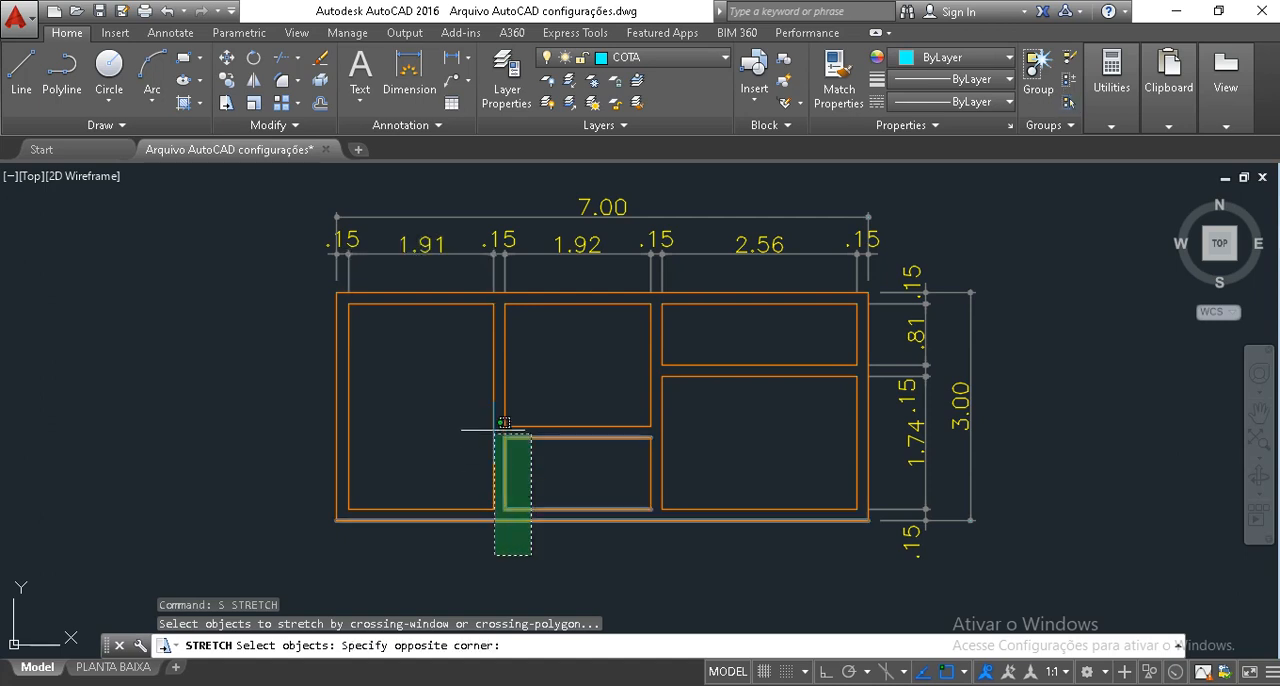
pyautogui.click(471, 184)
pyautogui.press('Return')
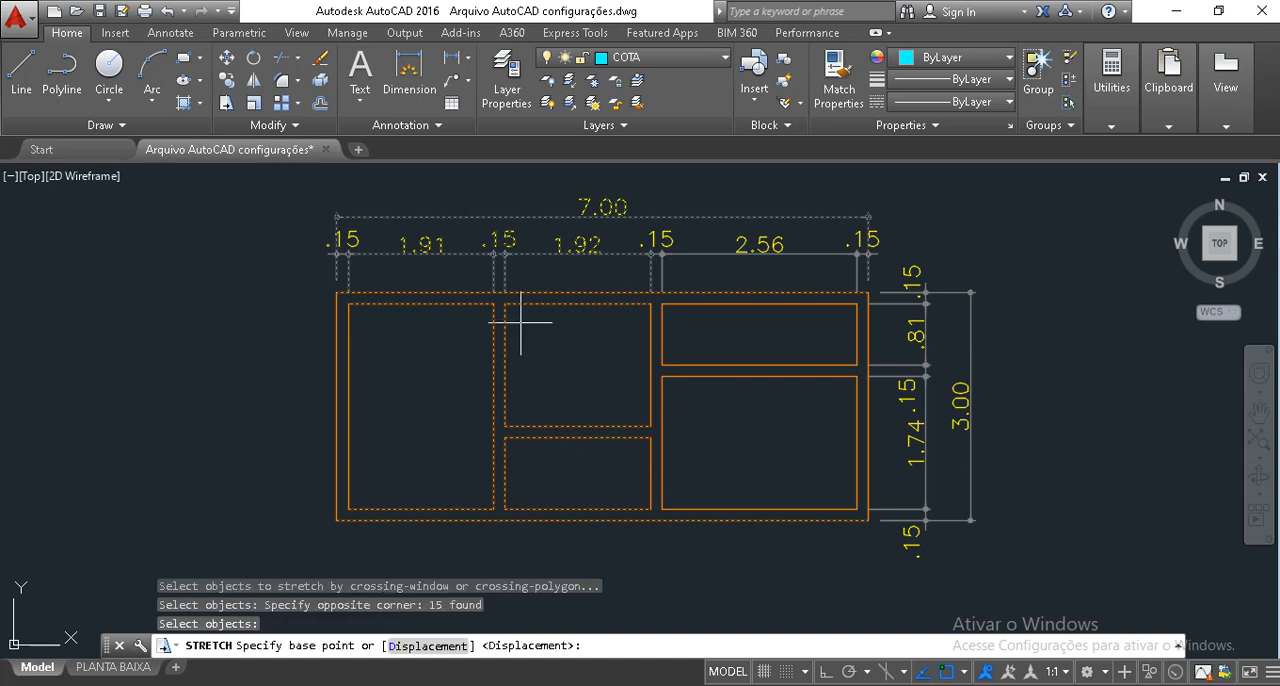
pyautogui.click(594, 350)
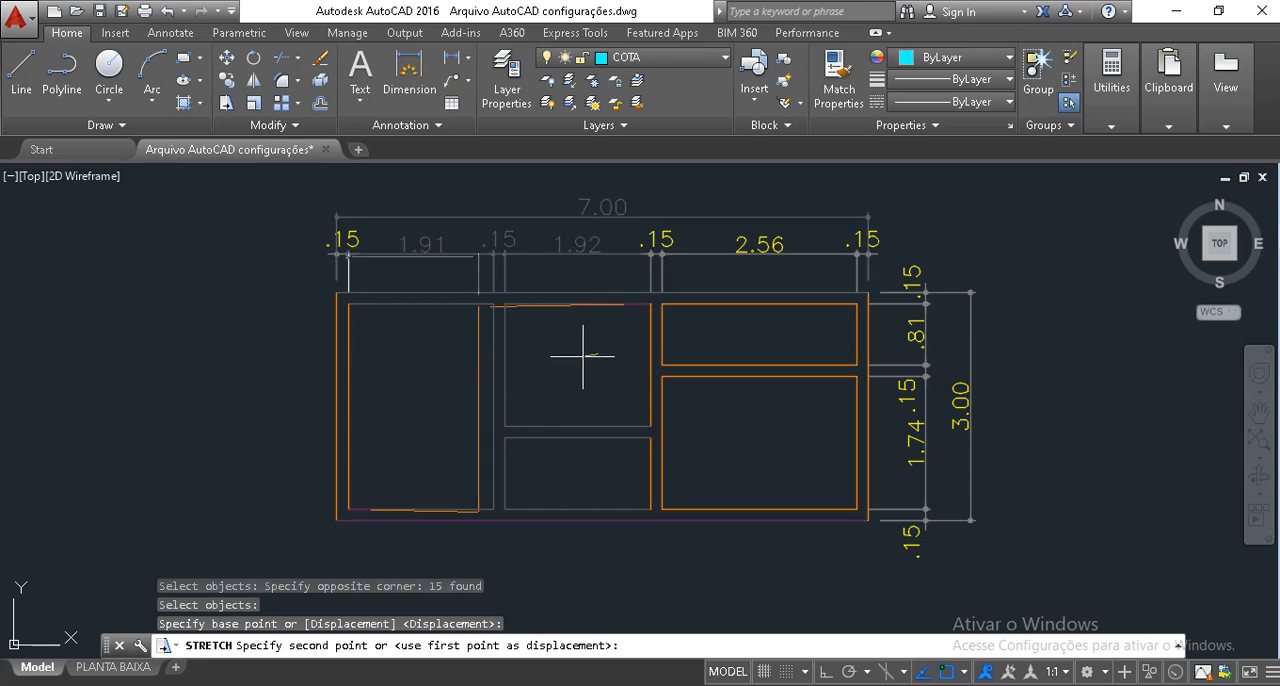
pyautogui.press('F8')
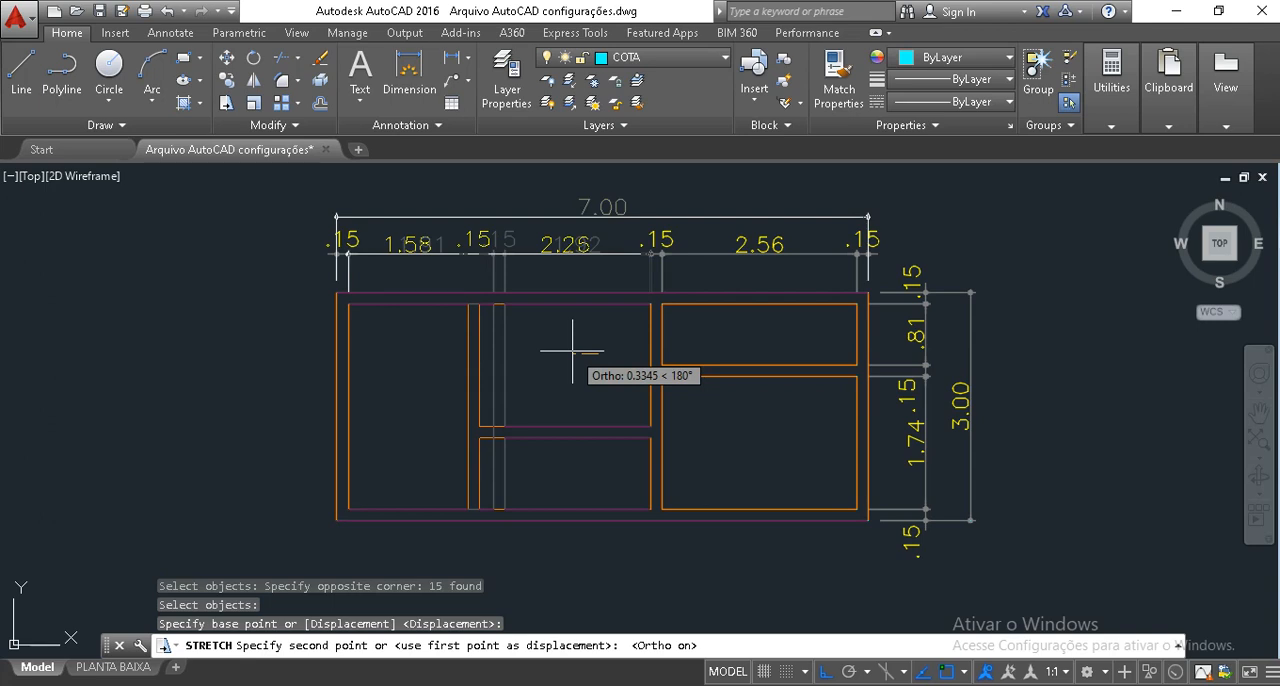
pyautogui.write('.01')
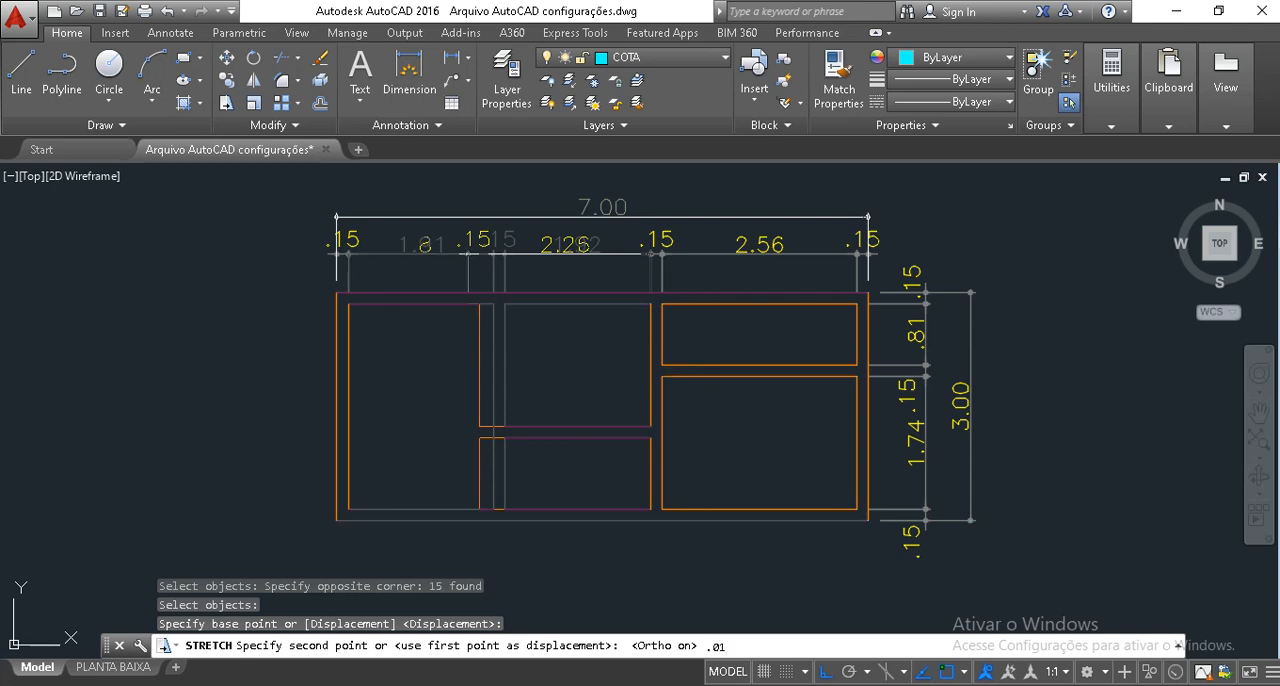
pyautogui.press('Return')
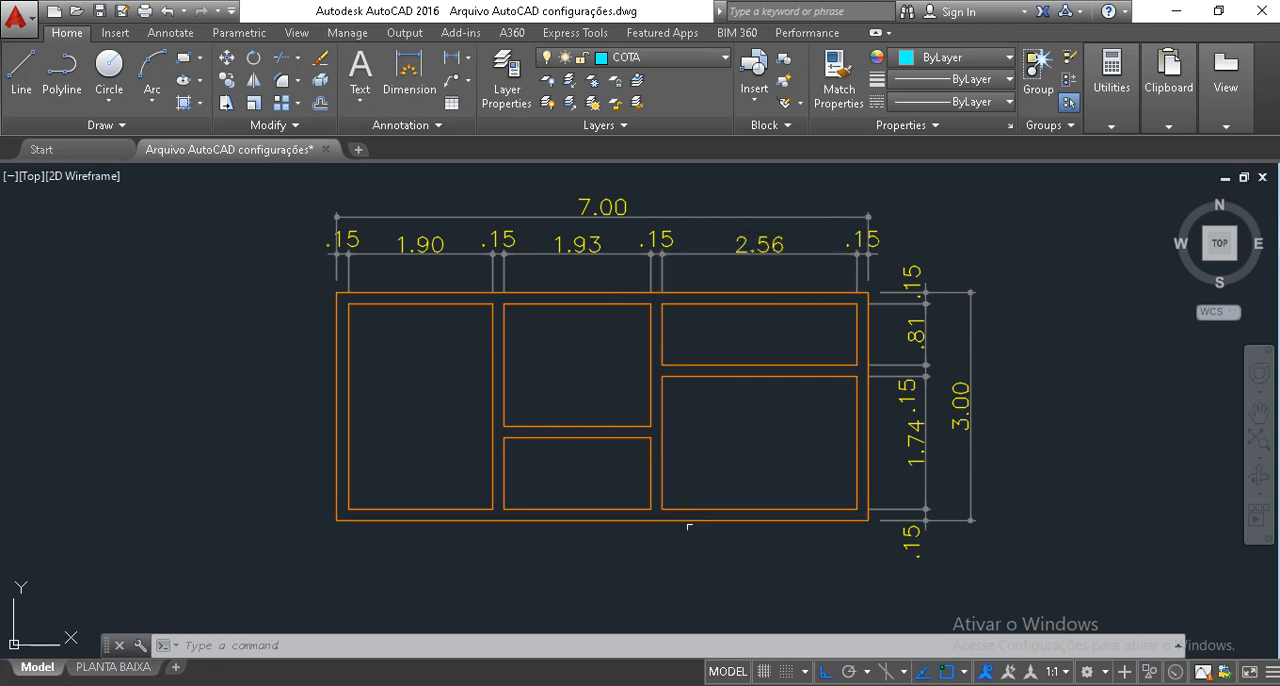
# Stretch the second vertical partition together with its dimensions 0.01 to the left, using a crossing window.
pyautogui.write('s')
pyautogui.press('Return')
pyautogui.click(710, 583)
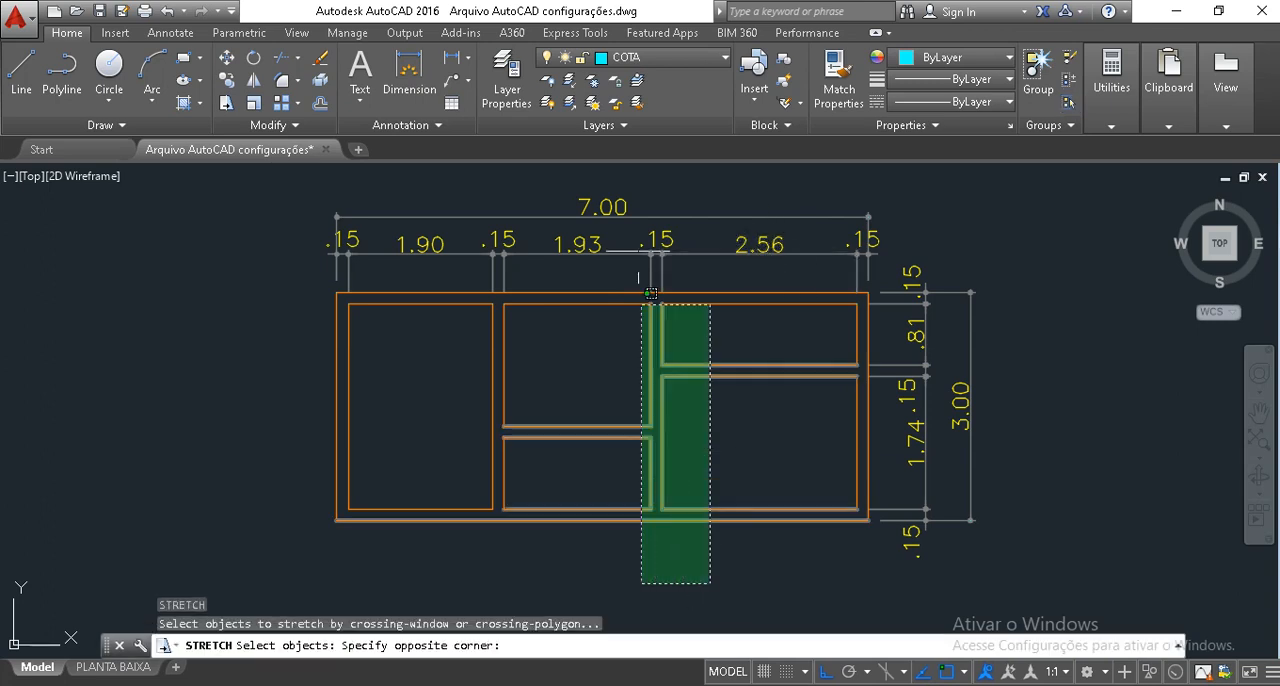
pyautogui.click(643, 190)
pyautogui.press('Return')
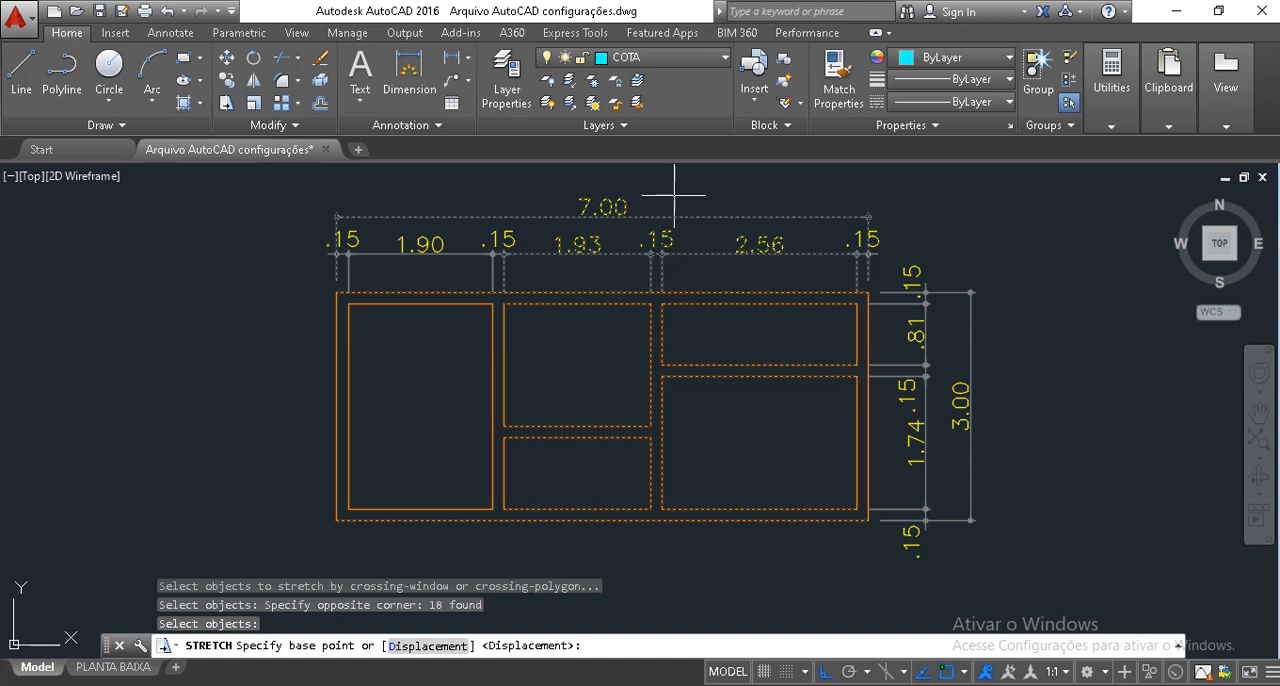
pyautogui.click(674, 196)
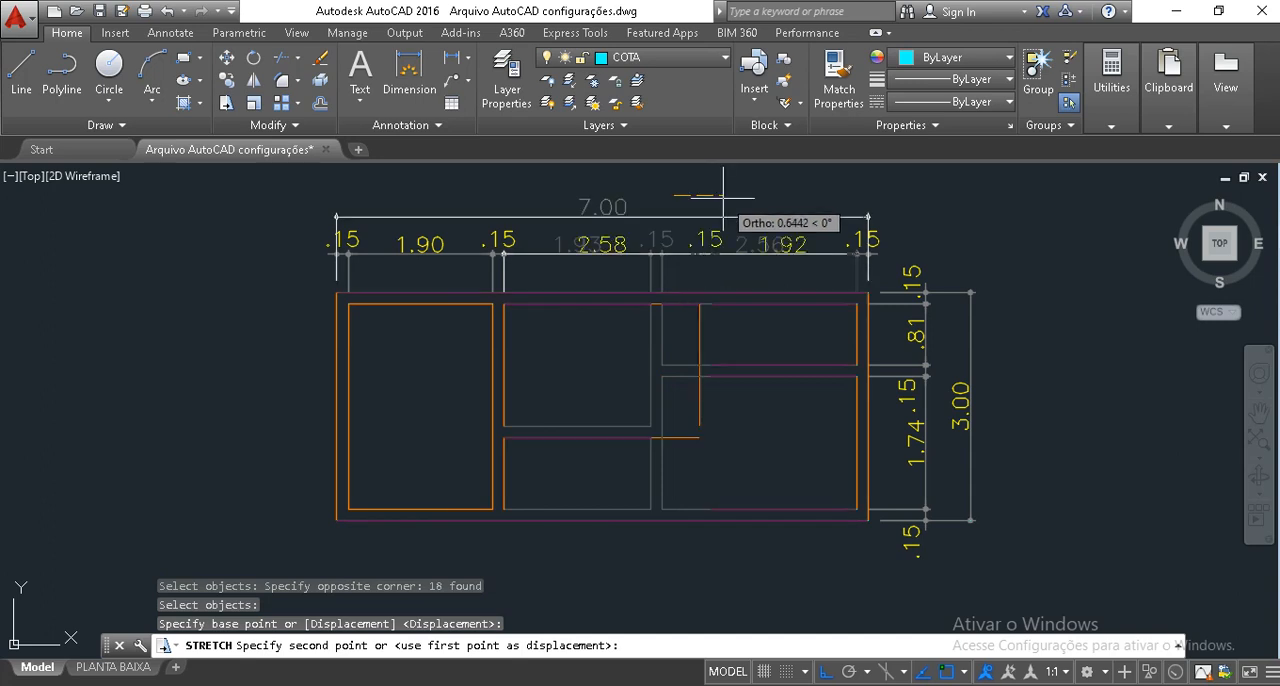
pyautogui.write('.0')
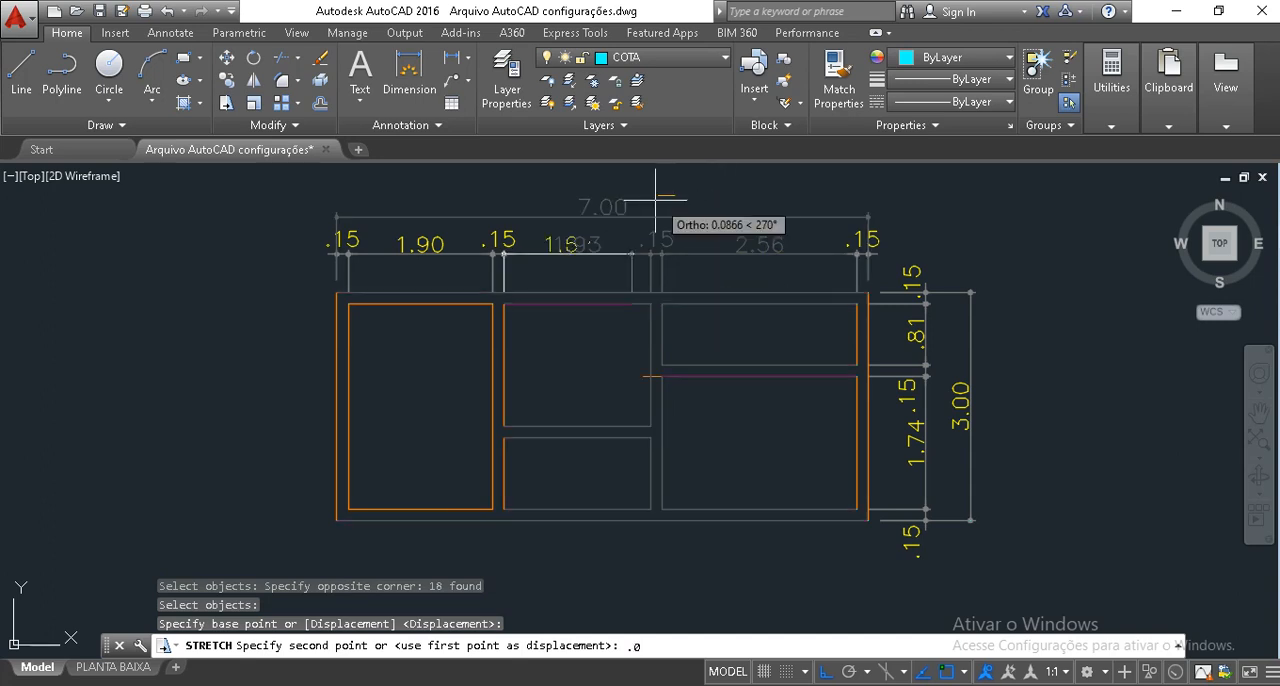
pyautogui.write('1')
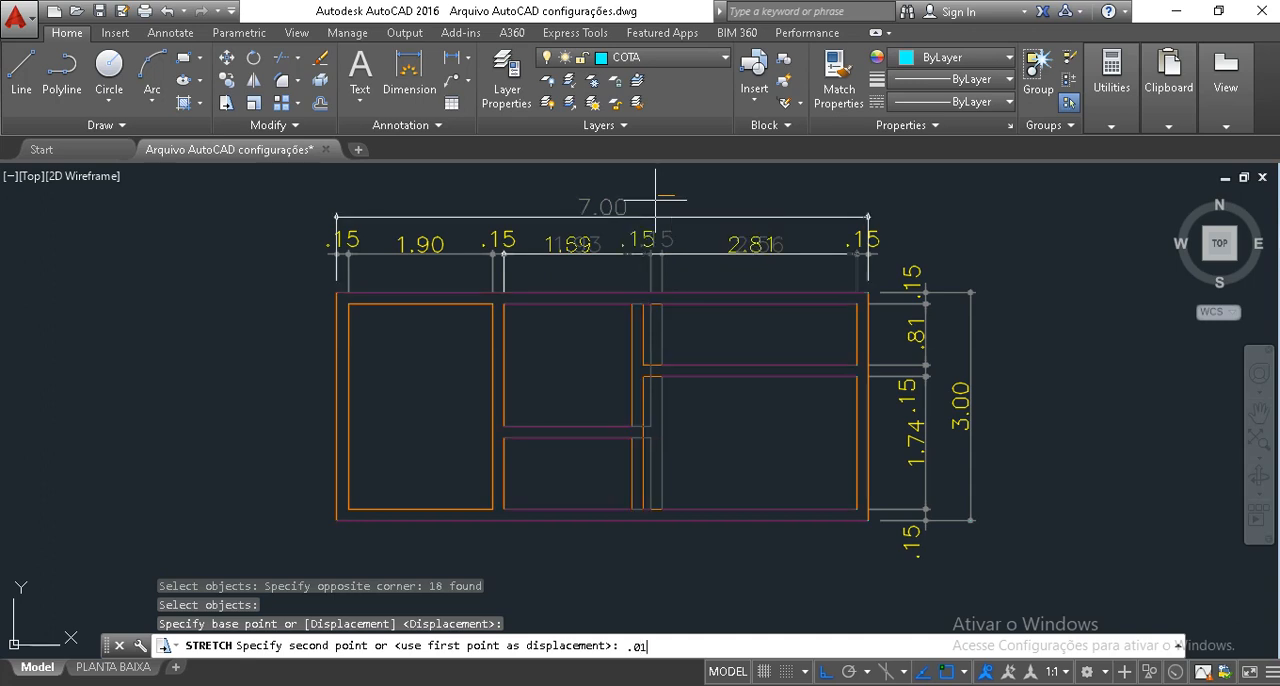
pyautogui.press('Return')
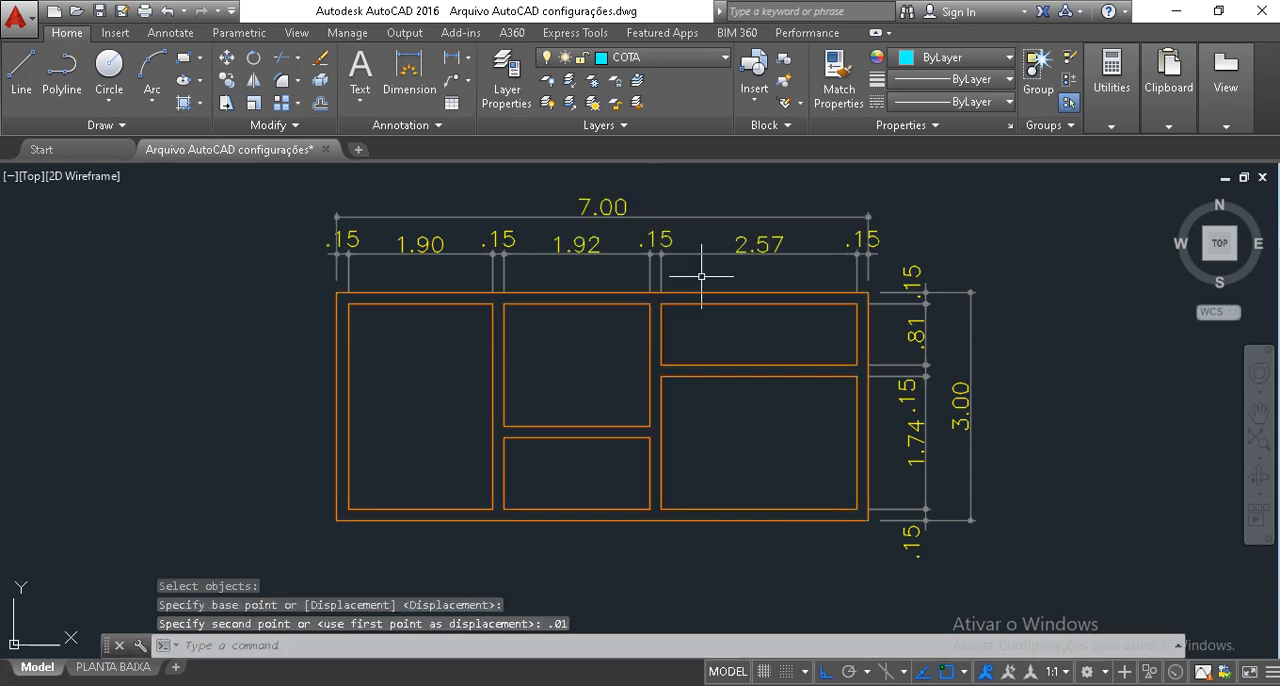
# Undo the 0.01 stretches of both the second and the first vertical partitions.
pyautogui.hotkey('ctrl', 'z')
pyautogui.hotkey('ctrl', 'z')
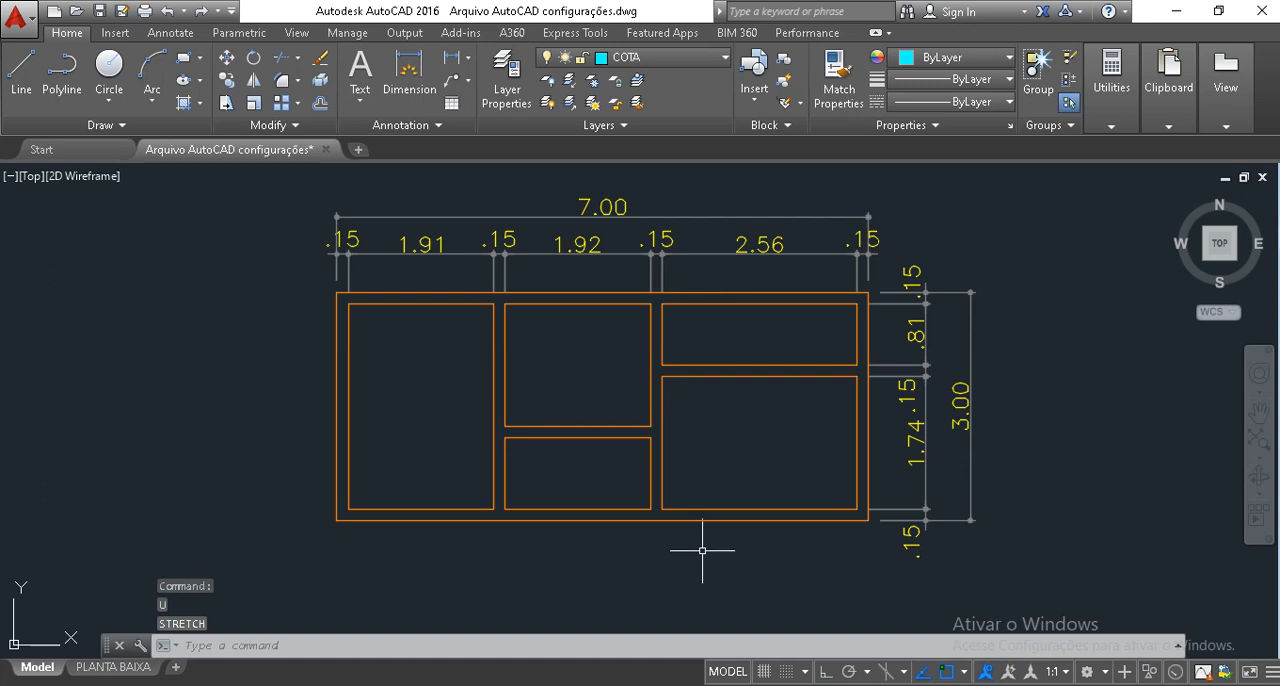
pyautogui.hotkey('ctrl', 'z')
# Stretch the second vertical partition together with its dimensions 0.01 to the right, using a crossing window and Ortho on.
pyautogui.moveTo(656, 277); pyautogui.dragTo(672, 367, button='middle')
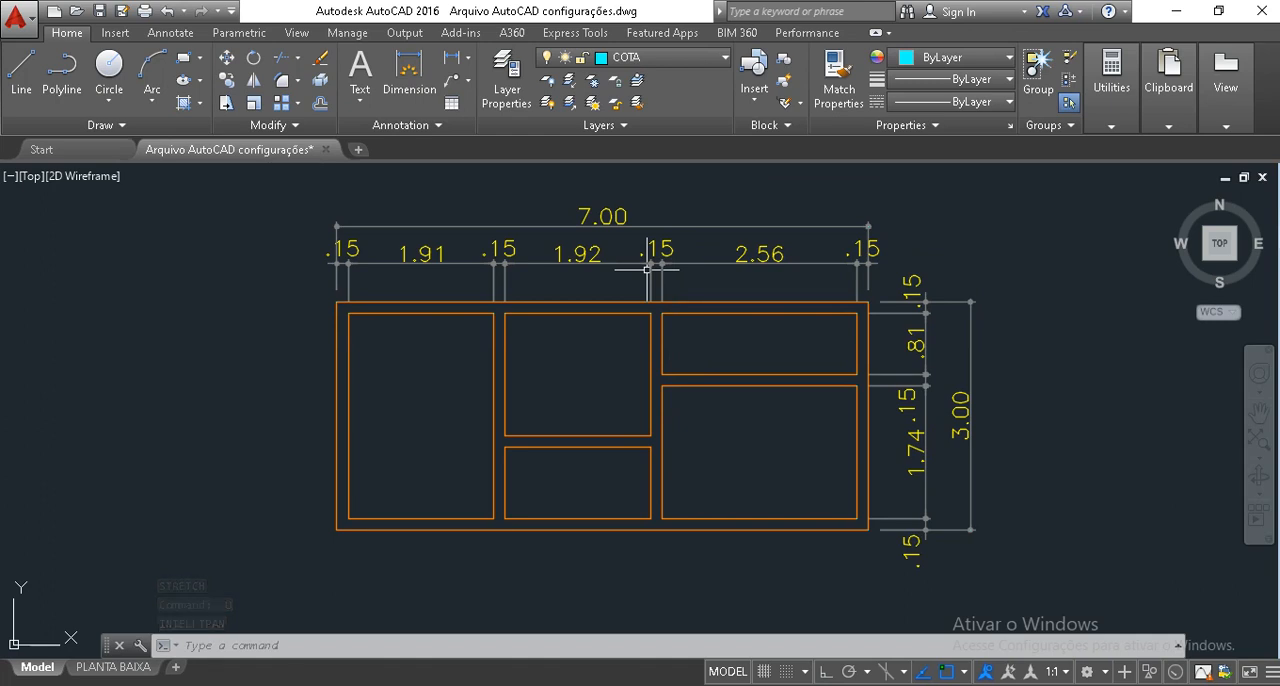
pyautogui.write('s')
pyautogui.press('Return')
pyautogui.click(709, 575)
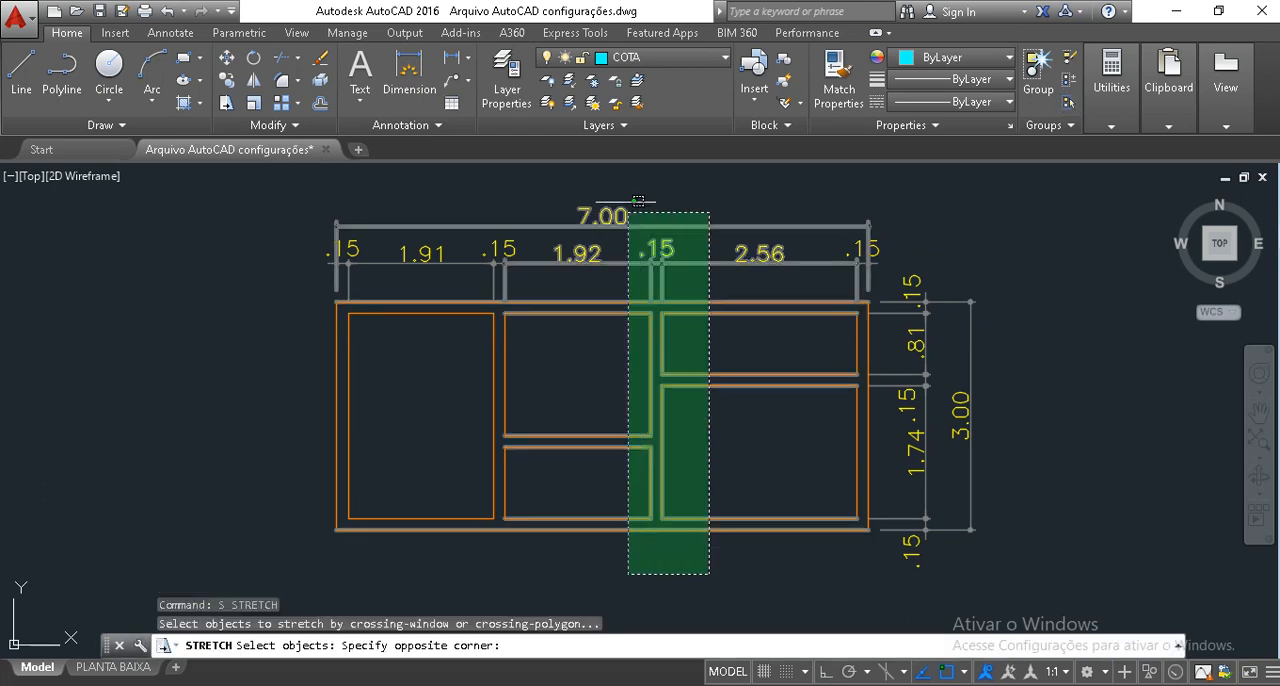
pyautogui.click(629, 205)
pyautogui.press('Return')
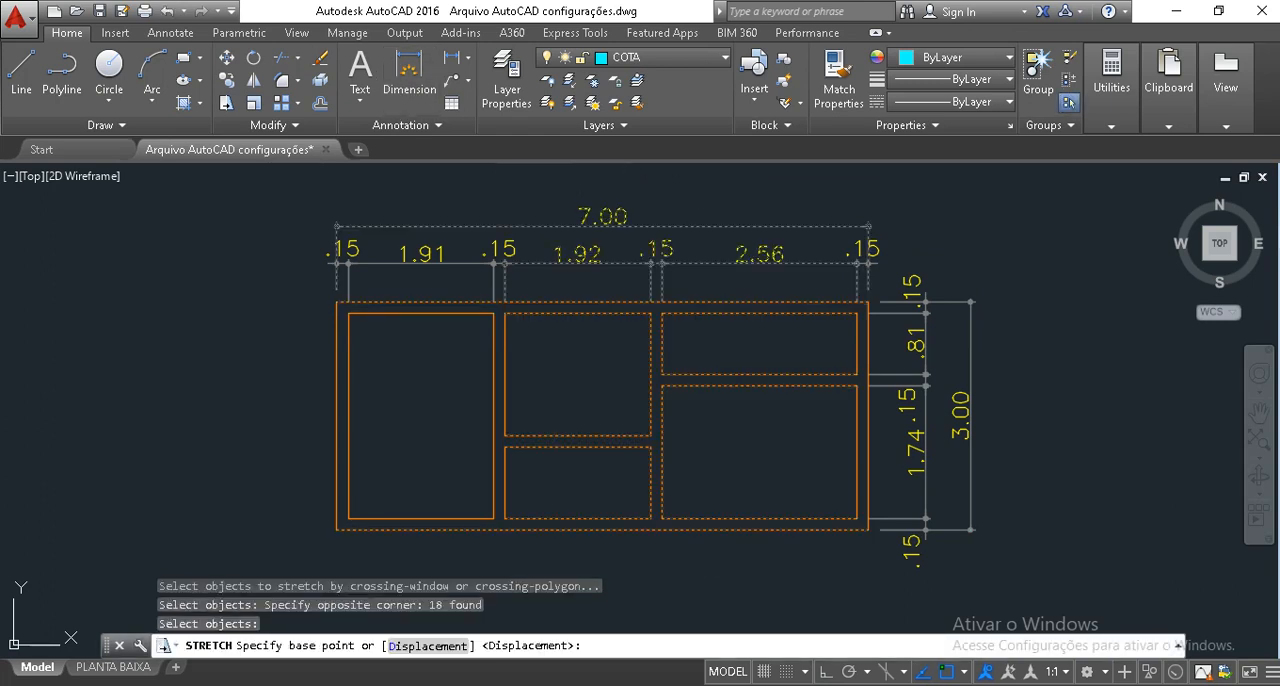
pyautogui.click(704, 205)
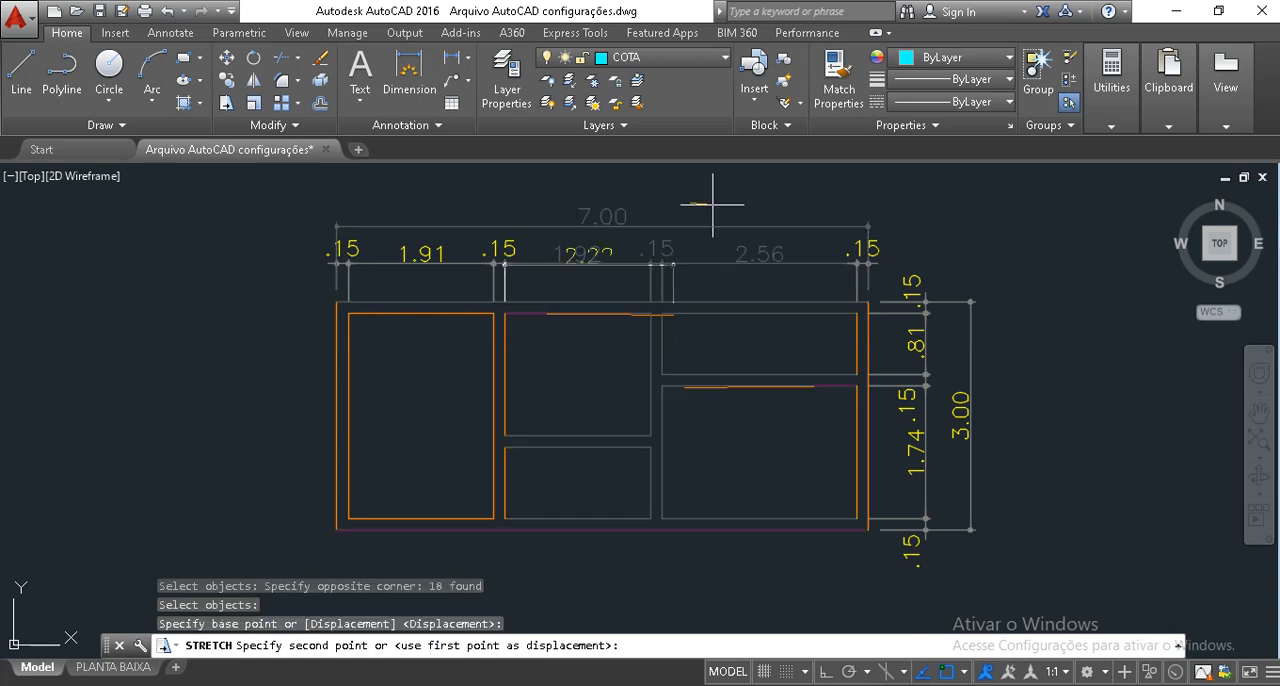
pyautogui.press('F8')
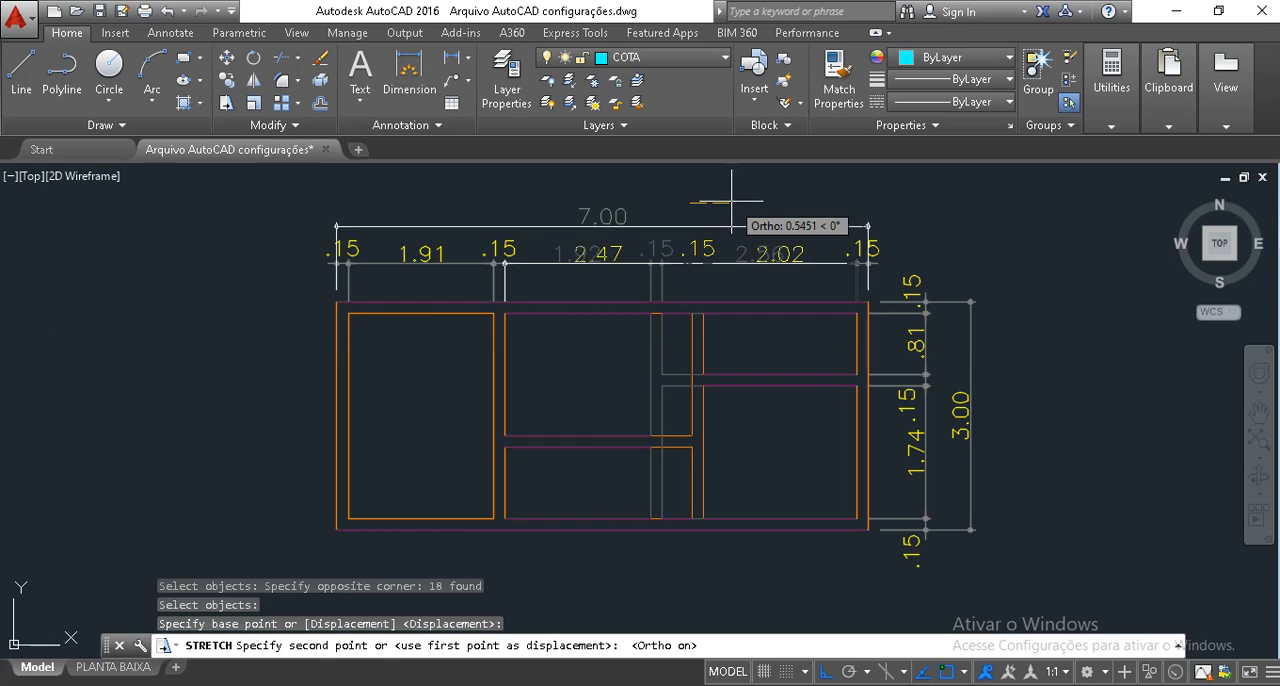
pyautogui.write('.01')
pyautogui.press('Return')
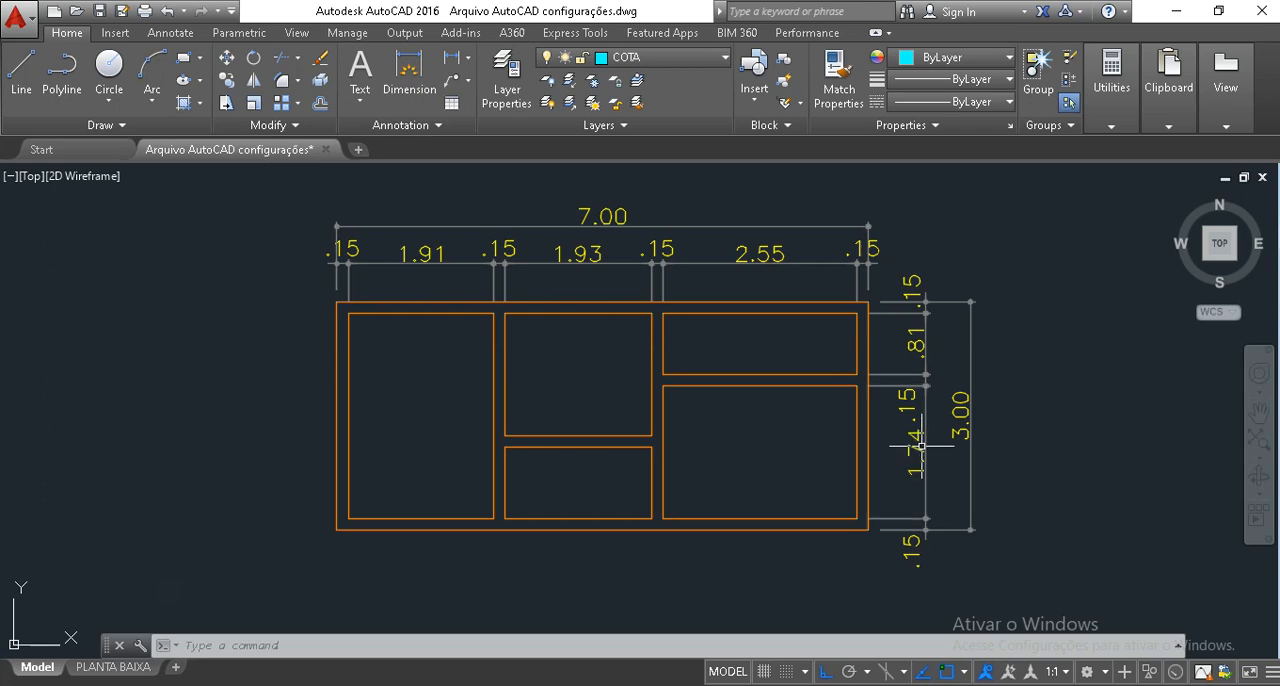
# Stretch the horizontal partition between the two right-hand rooms, including its vertical chain dimensions, 0.01 upward.
pyautogui.click(1042, 422)
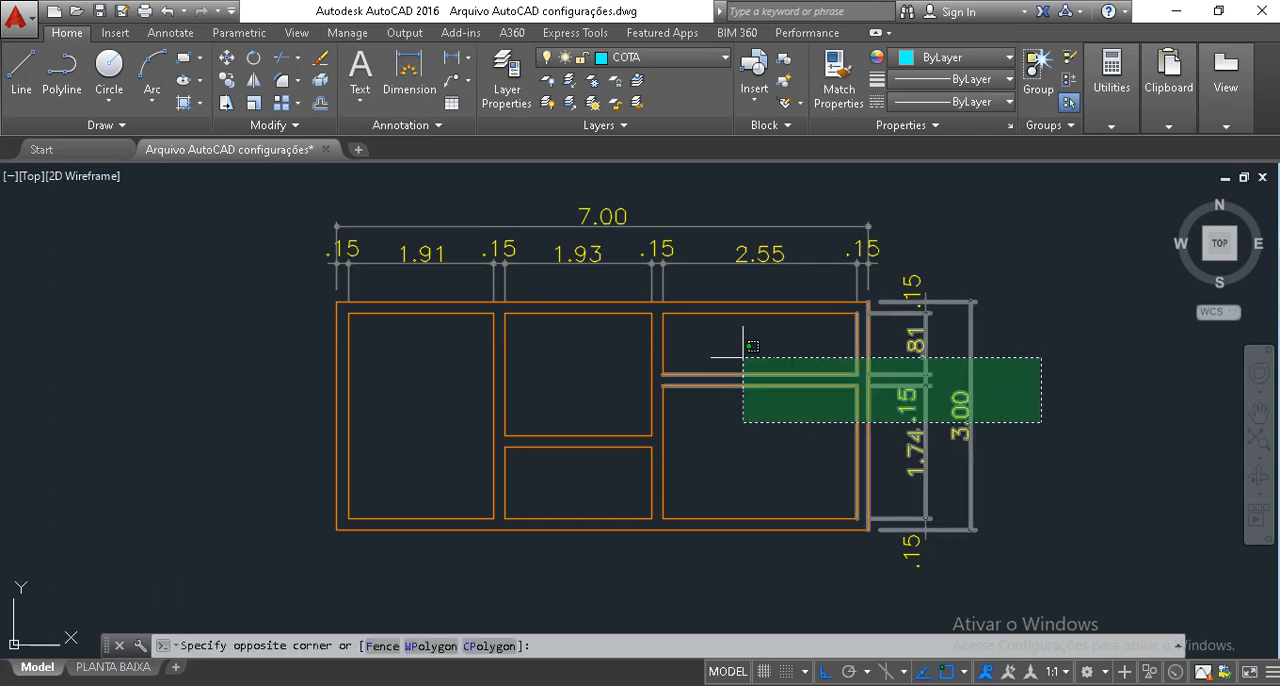
pyautogui.click(624, 351)
pyautogui.write('s')
pyautogui.press('Return')
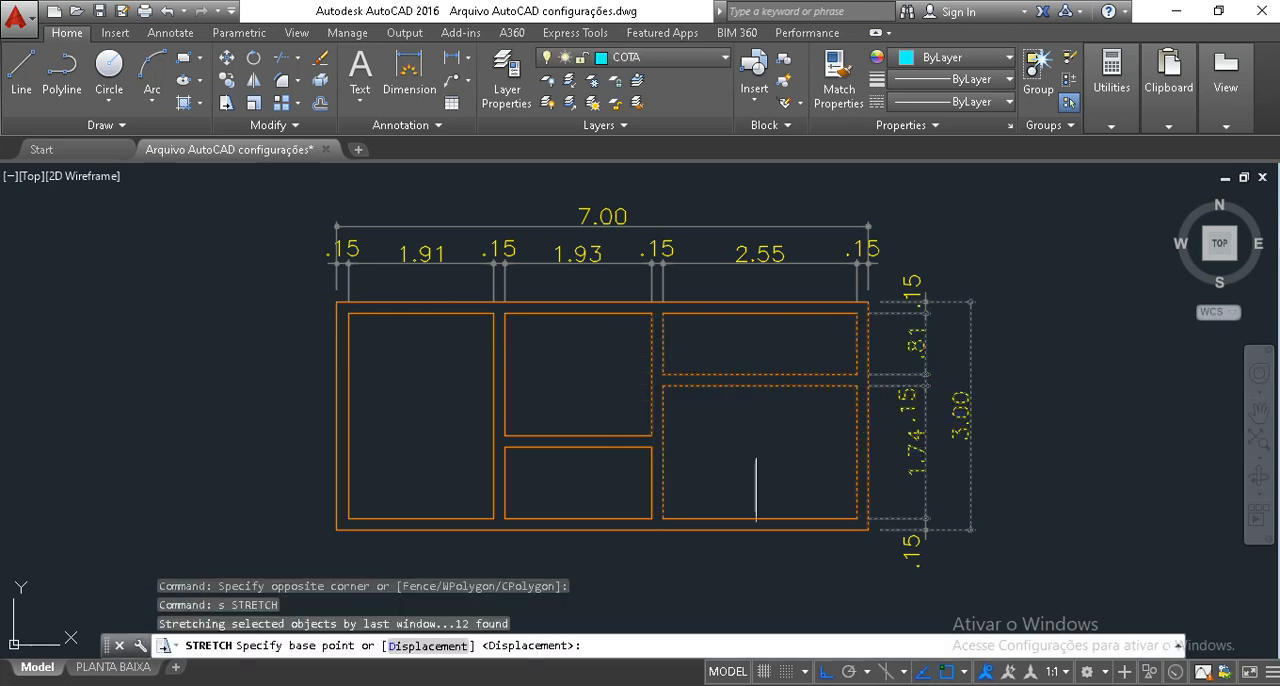
pyautogui.click(750, 435)
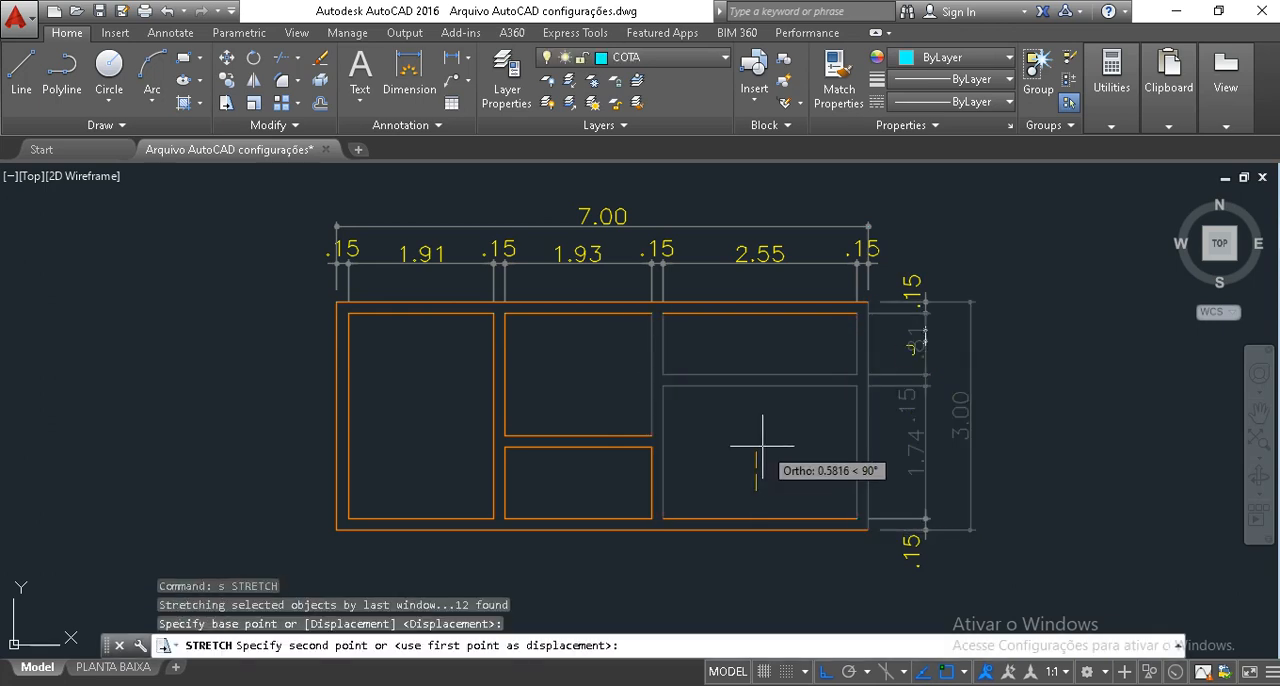
pyautogui.write('.01')
pyautogui.press('Return')
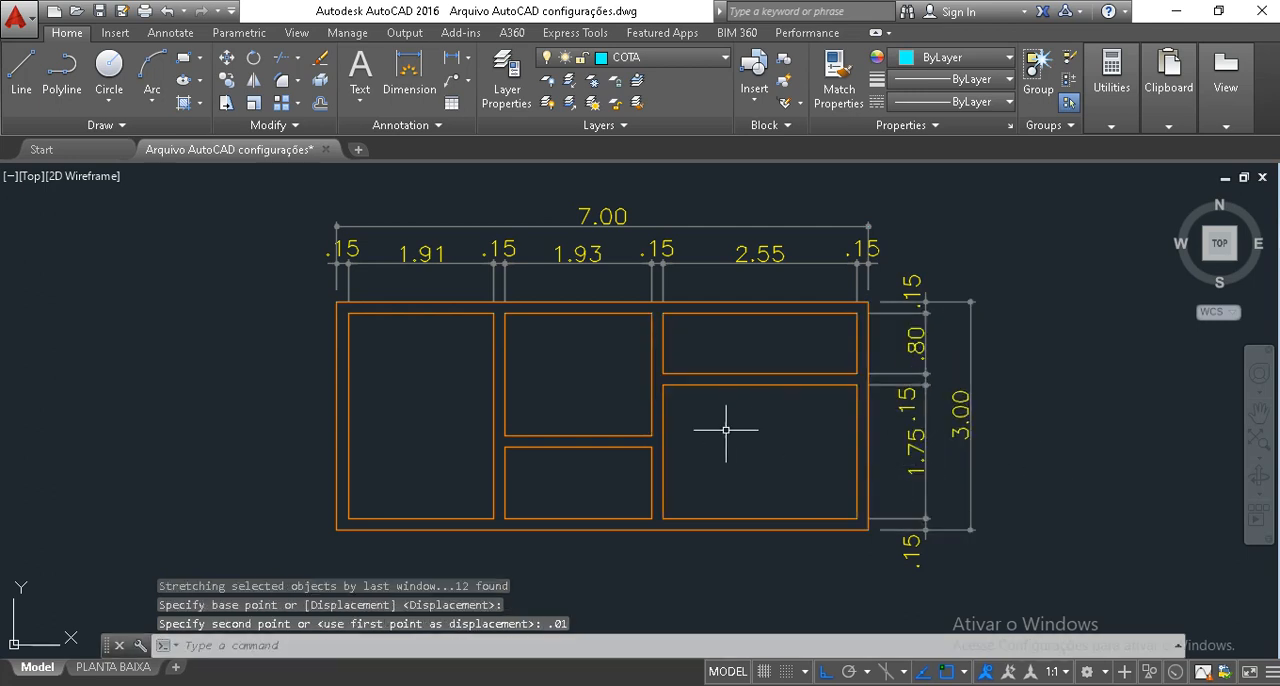
# Stretch the first vertical partition and its adjoining dimensions 0.01 to the left, selecting them with a crossing window.
pyautogui.moveTo(548, 395); pyautogui.dragTo(576, 390, button='middle')
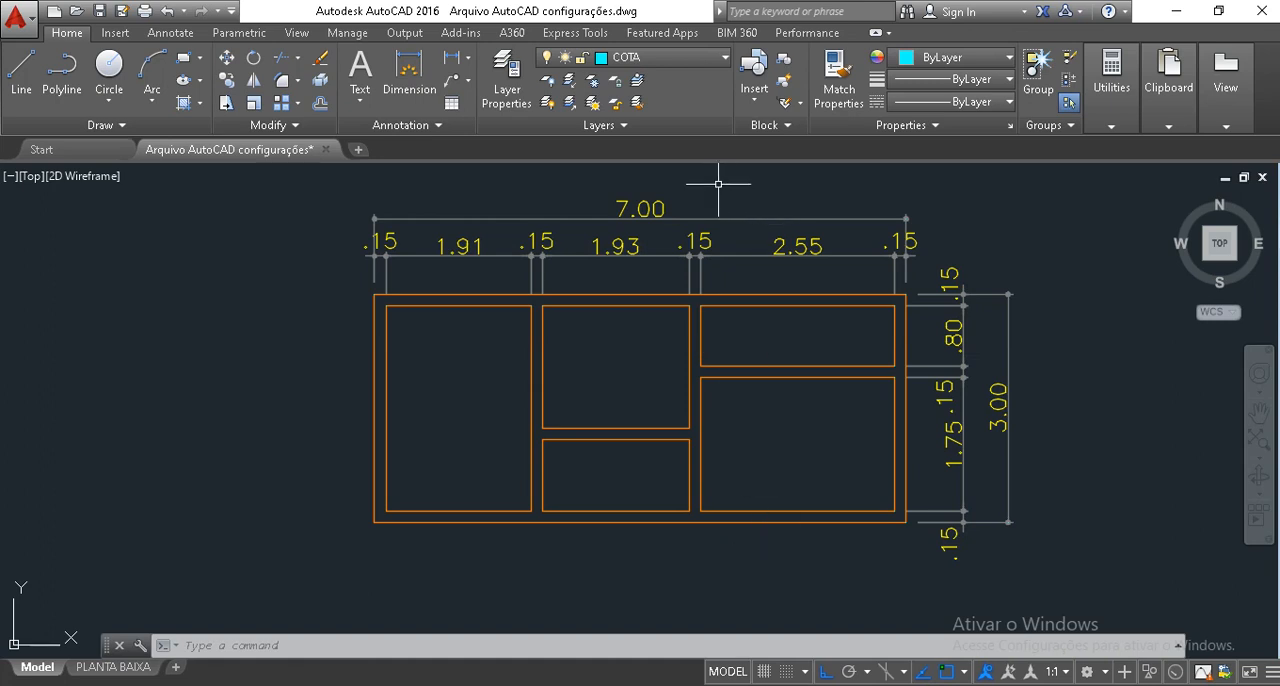
pyautogui.click(571, 605)
pyautogui.click(511, 172)
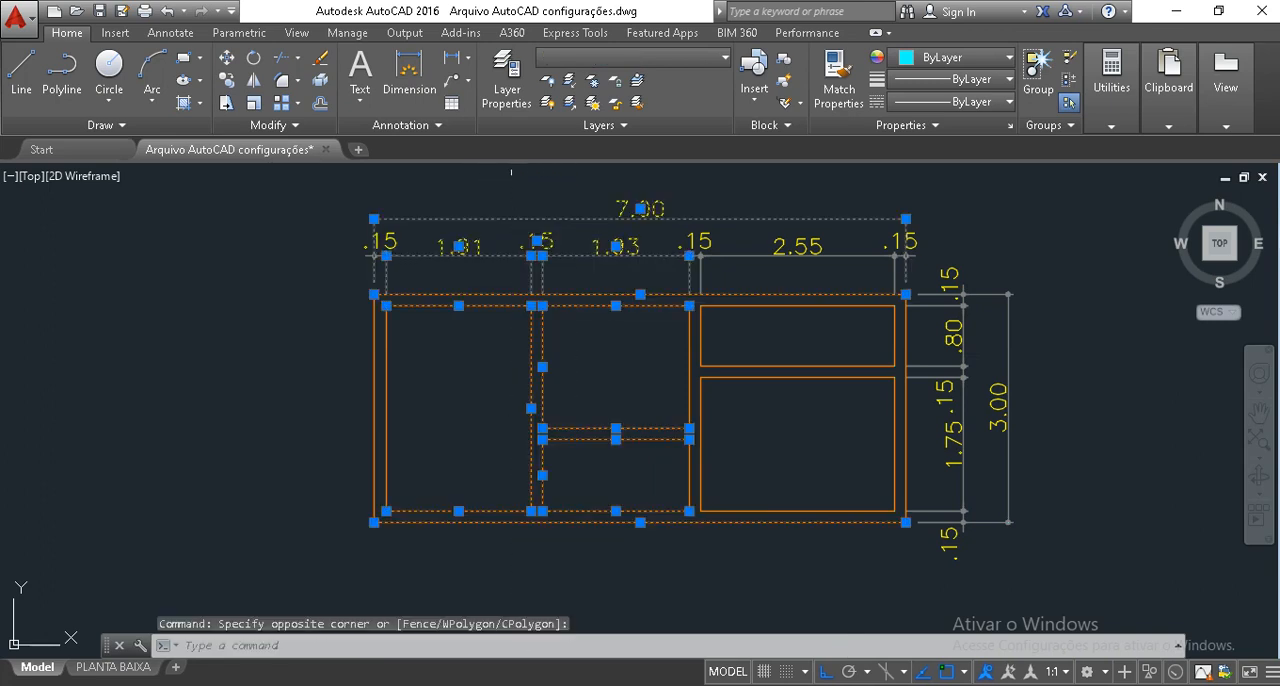
pyautogui.write('s')
pyautogui.press('Return')
pyautogui.click(586, 196)
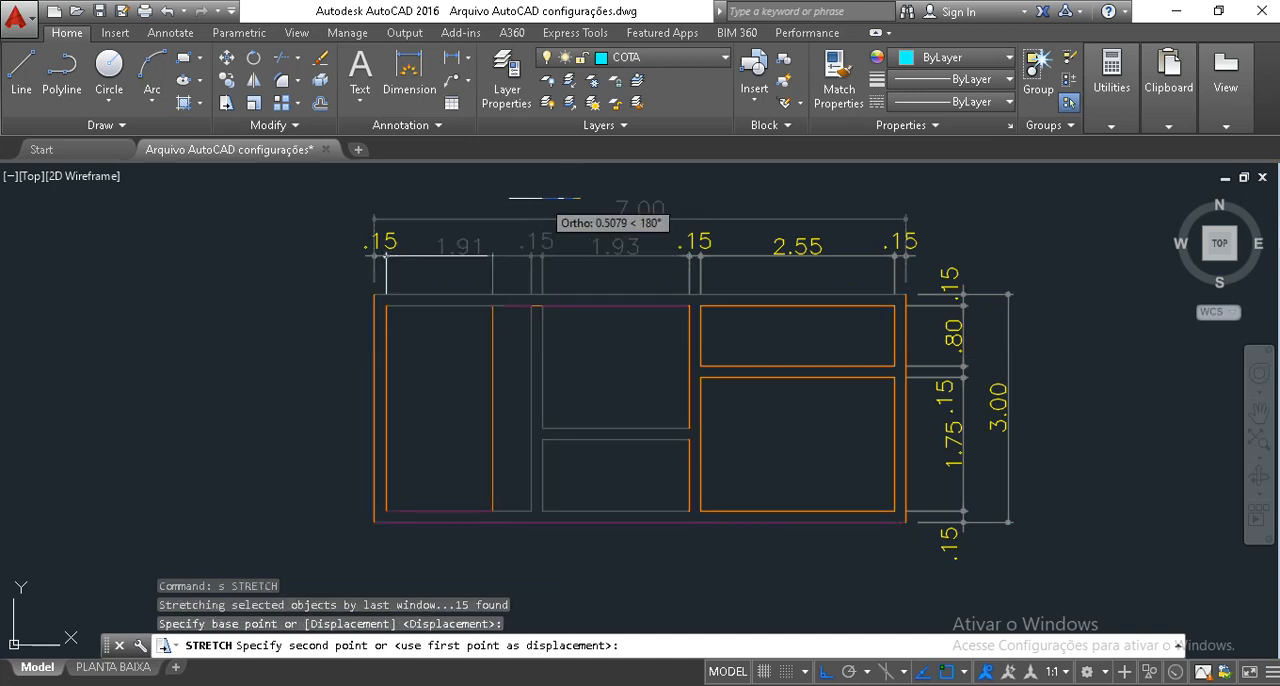
pyautogui.write('.01')
pyautogui.press('Return')
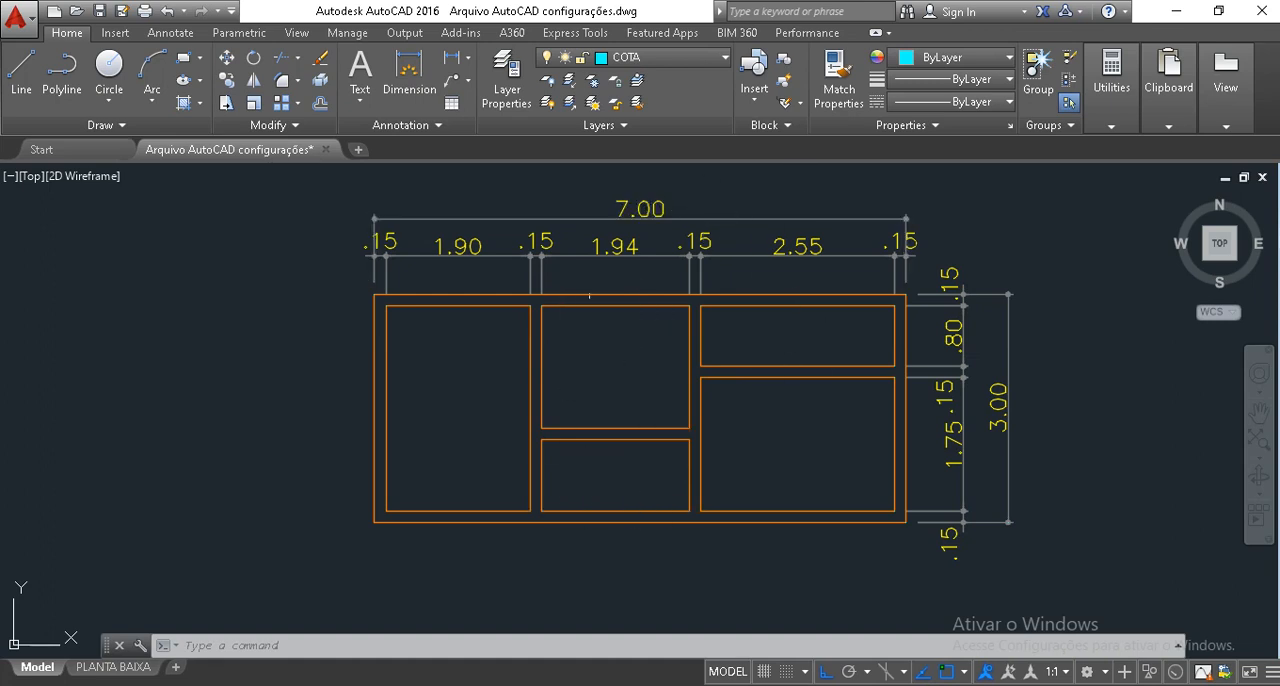
# Add a vertical linear dimension for the upper middle room's inner height, placing it inside the room.
pyautogui.click(455, 58)
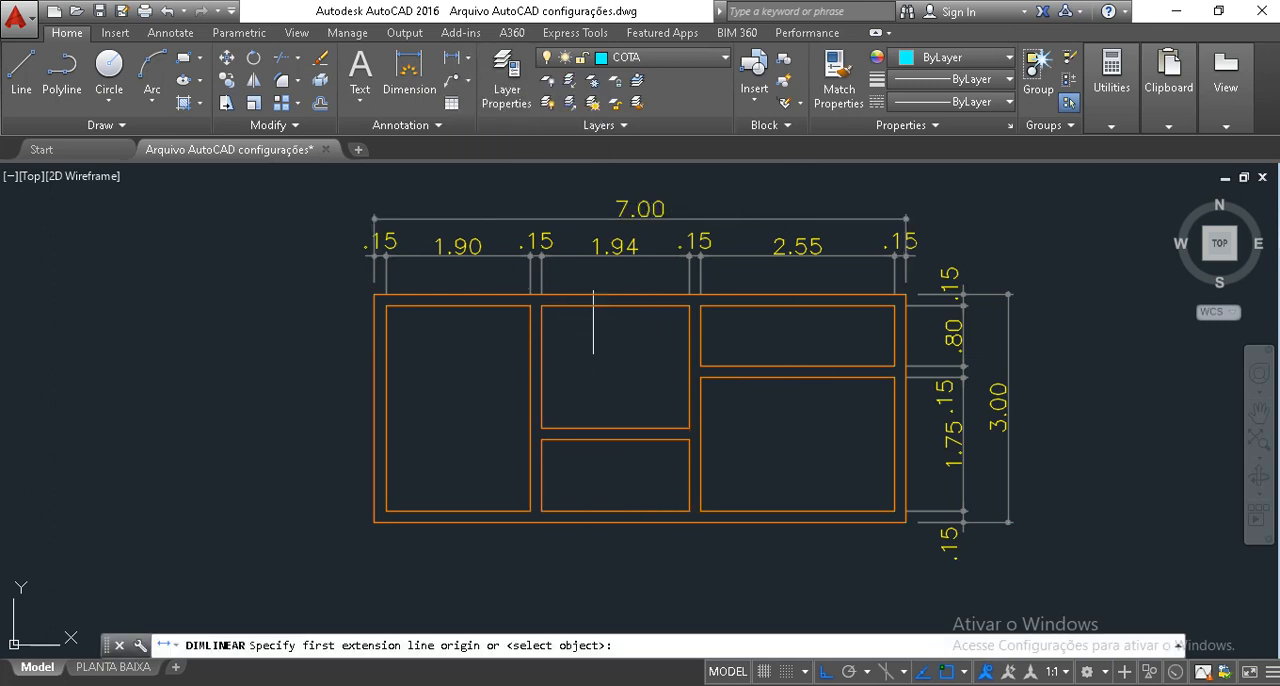
pyautogui.click(606, 308)
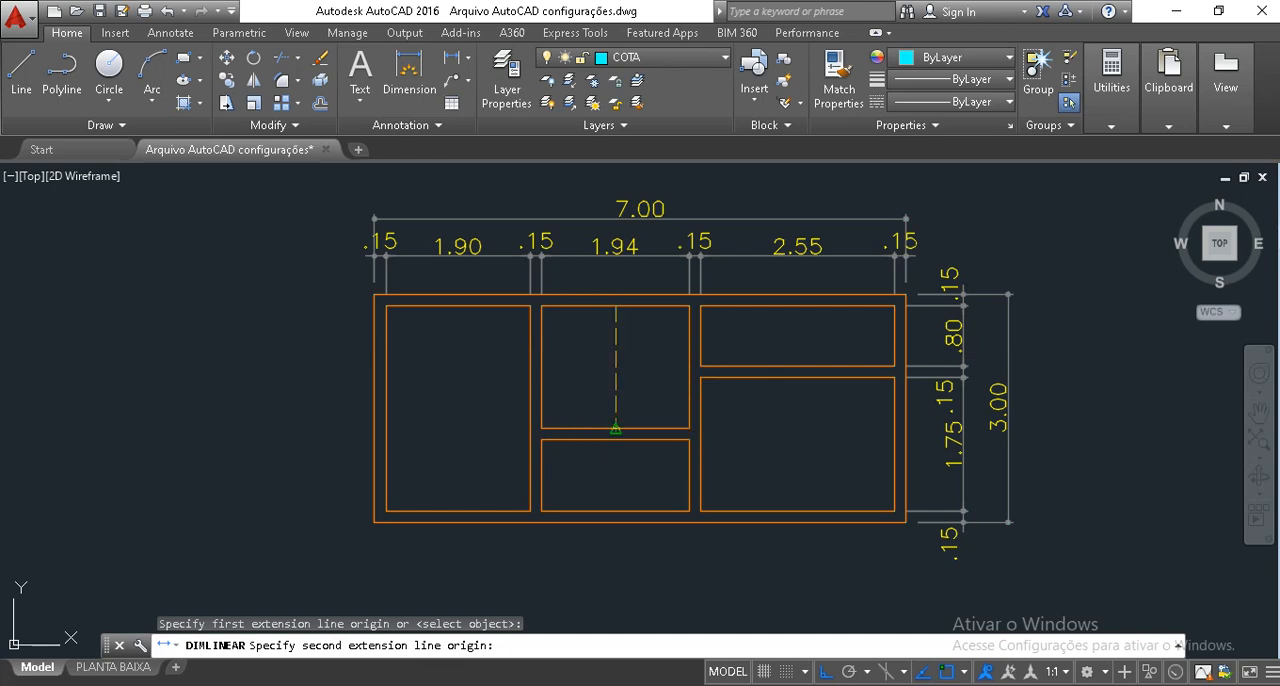
pyautogui.click(615, 428)
pyautogui.click(629, 406)
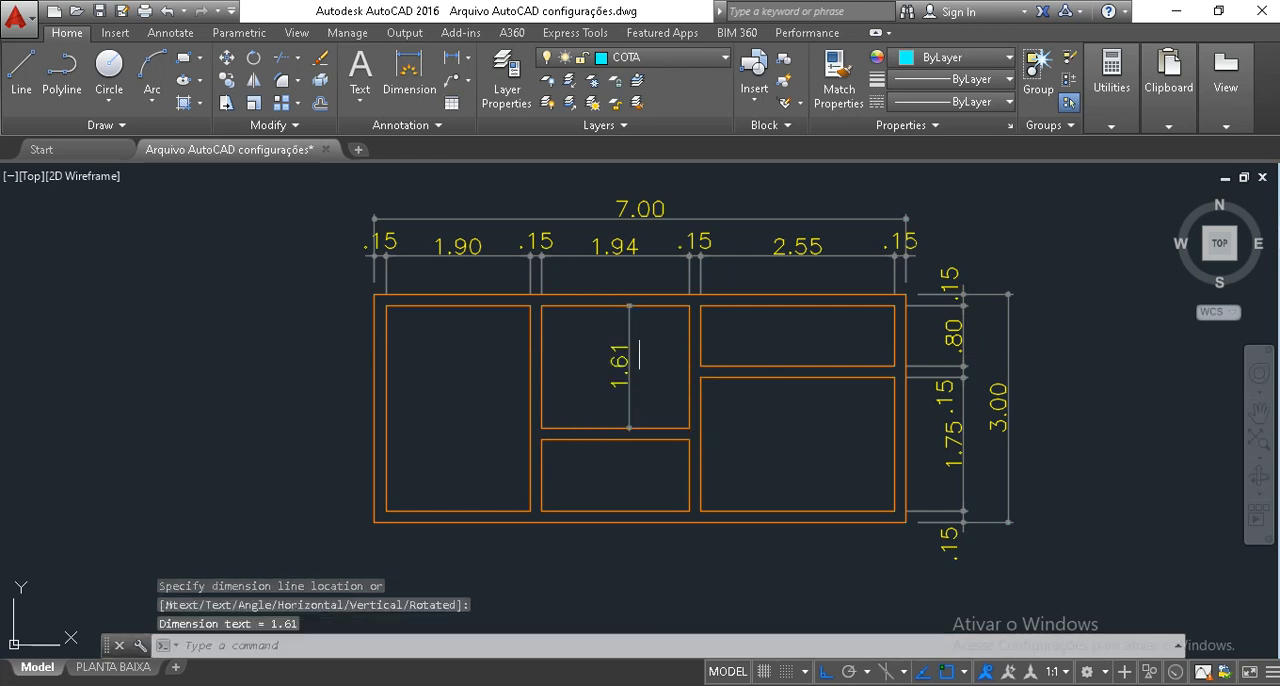
# Continue the inner dimension downward across the middle partition's thickness and the lower middle room's height.
pyautogui.click(170, 32)
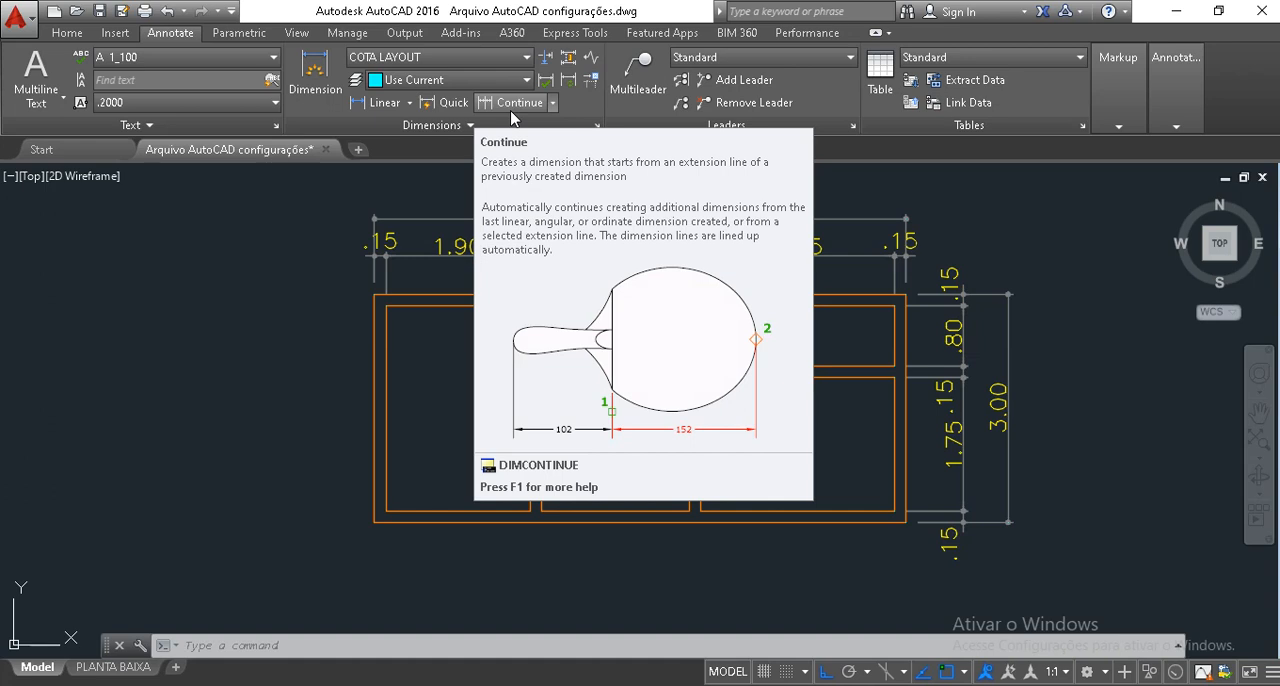
pyautogui.click(510, 110)
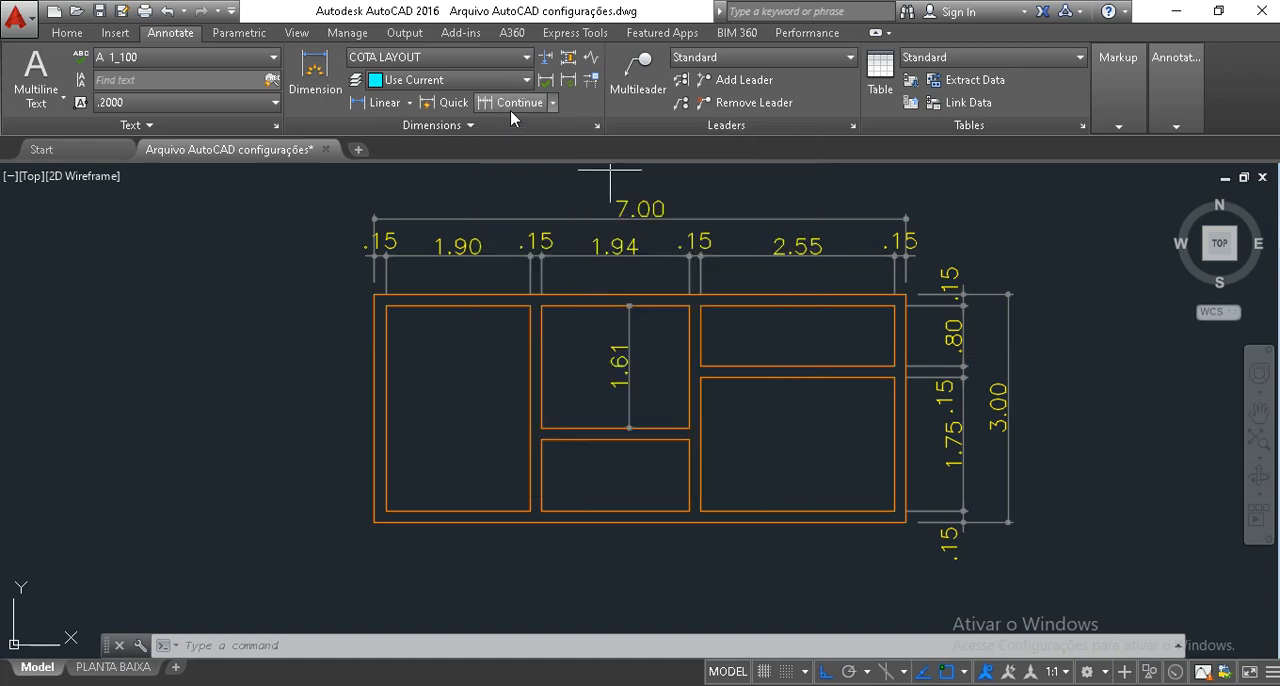
pyautogui.click(628, 439)
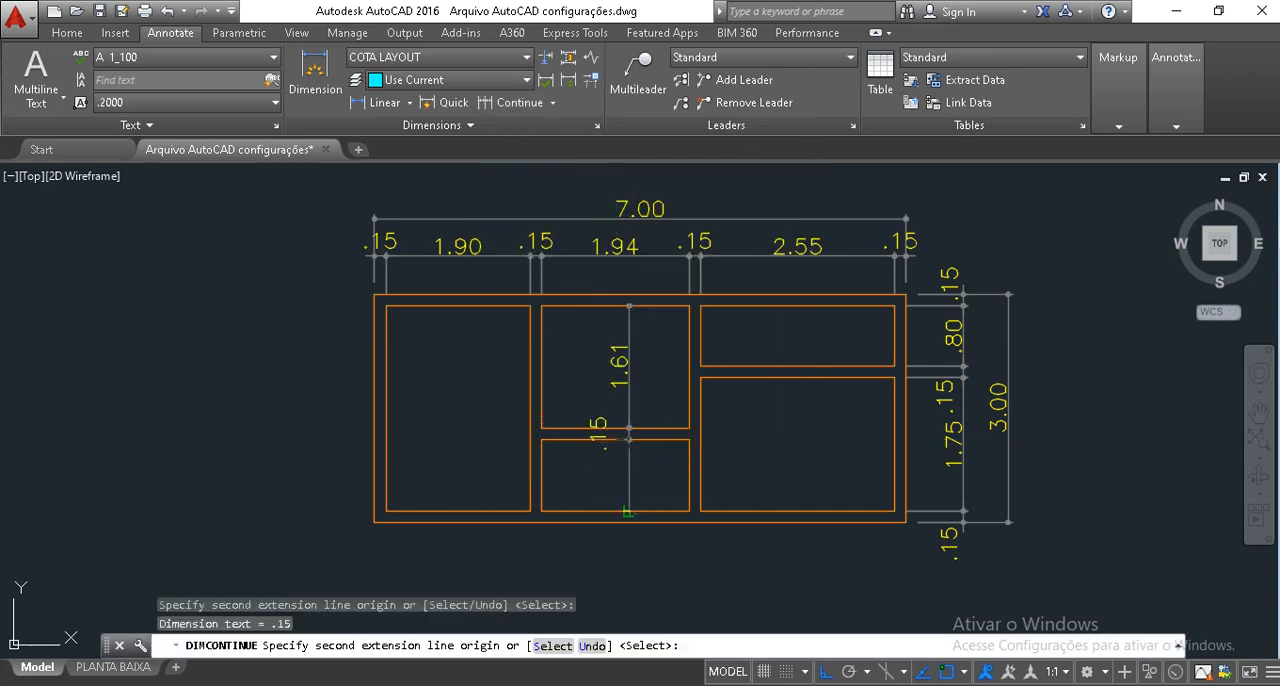
pyautogui.click(628, 511)
pyautogui.press('Return')
pyautogui.press('Return')
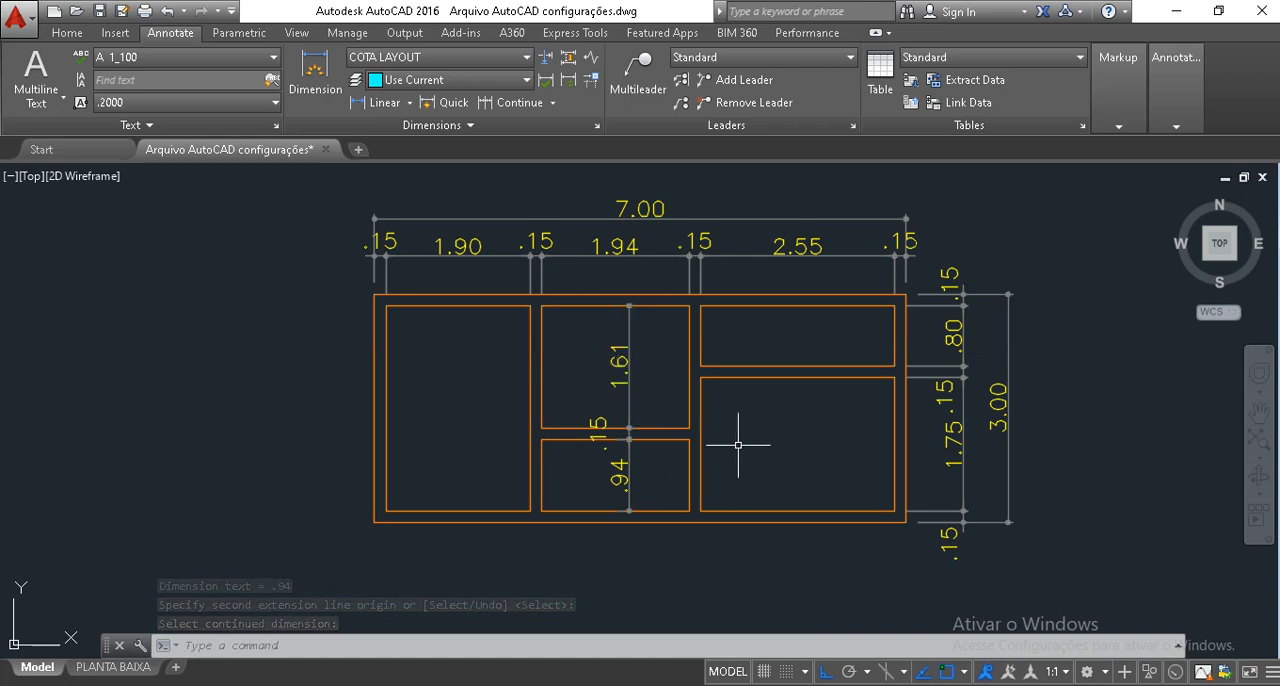
# Stretch the horizontal partition between the two middle rooms, together with its inner dimensions, 0.01 upward.
pyautogui.write('s')
pyautogui.press('Return')
pyautogui.click(752, 477)
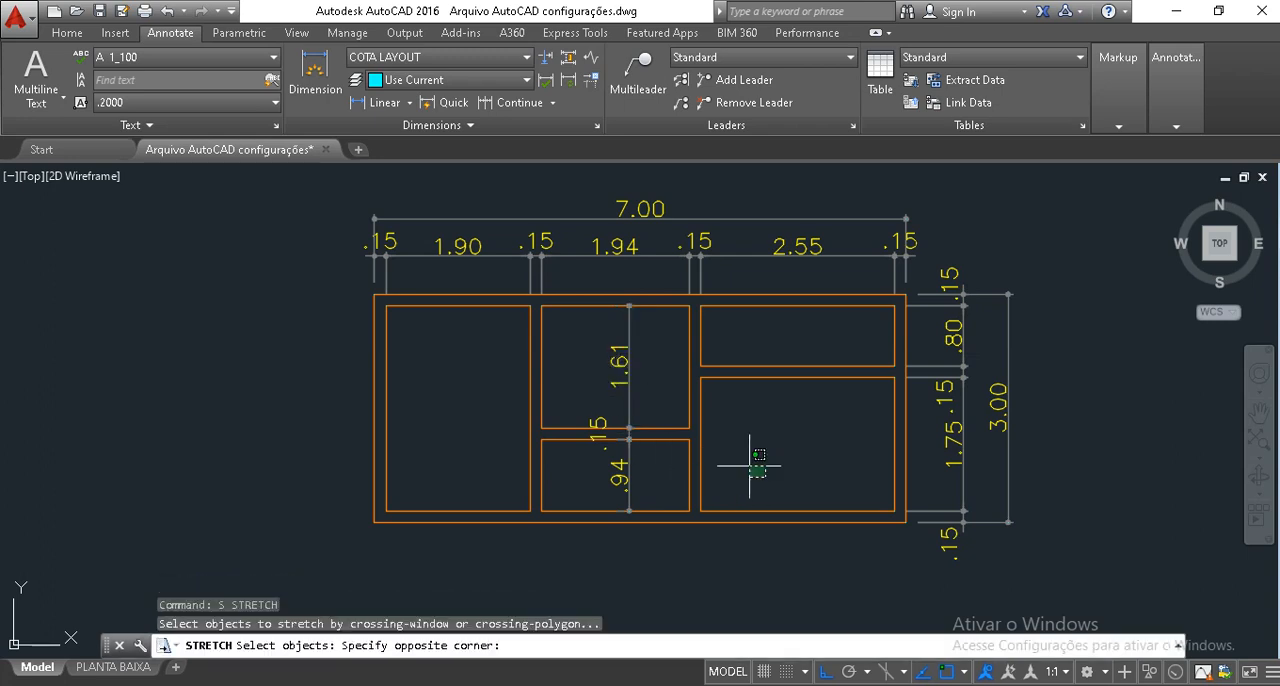
pyautogui.click(447, 397)
pyautogui.click(476, 454)
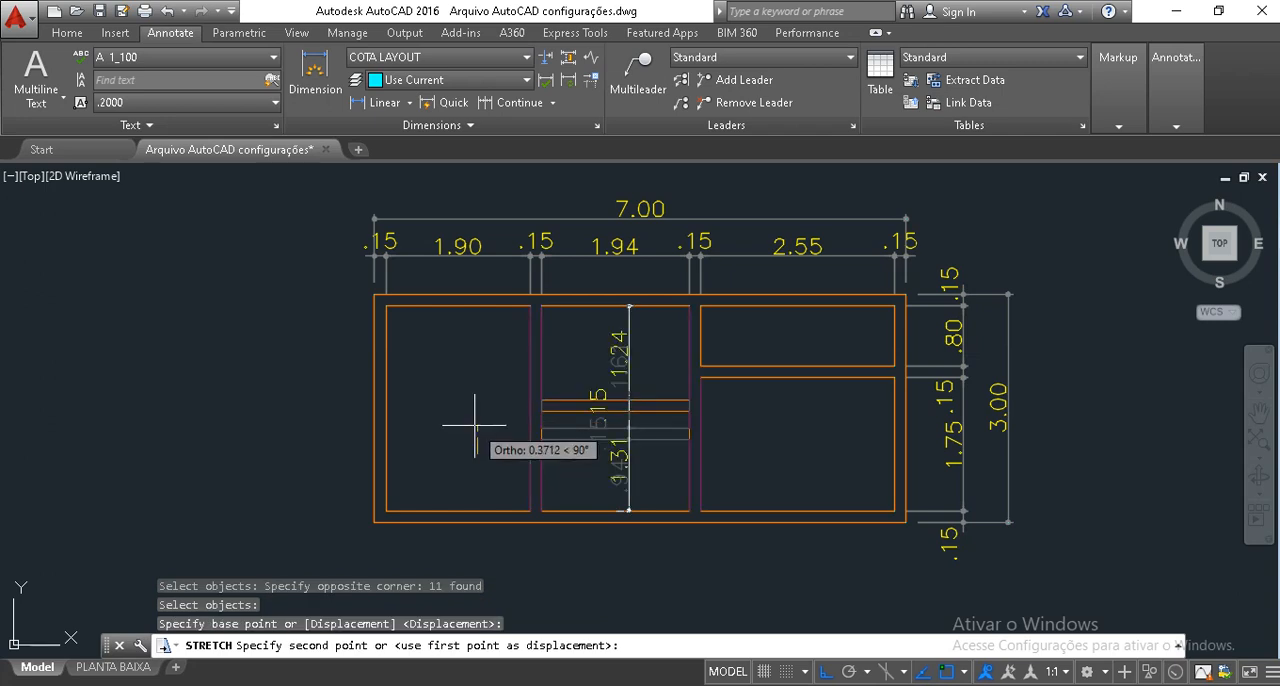
pyautogui.write('.01')
pyautogui.press('Return')
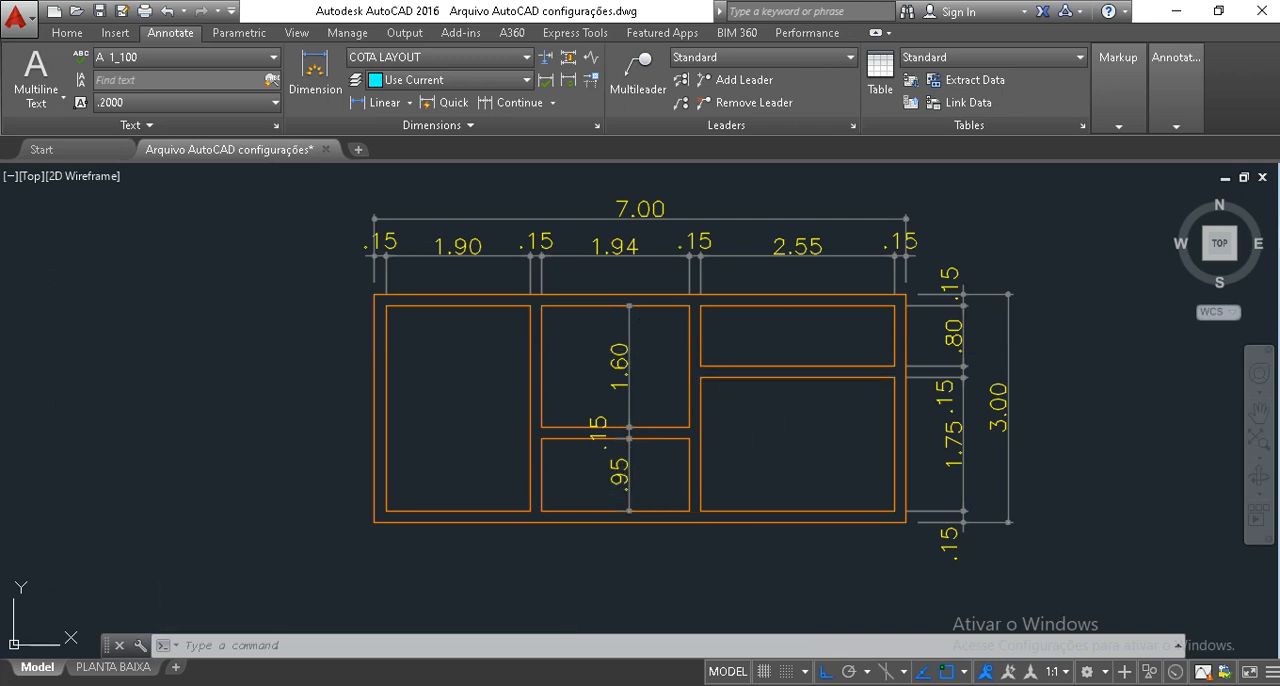
# Open the list of available dimension types and close it without choosing one.
pyautogui.click(67, 36)
pyautogui.click(469, 58)
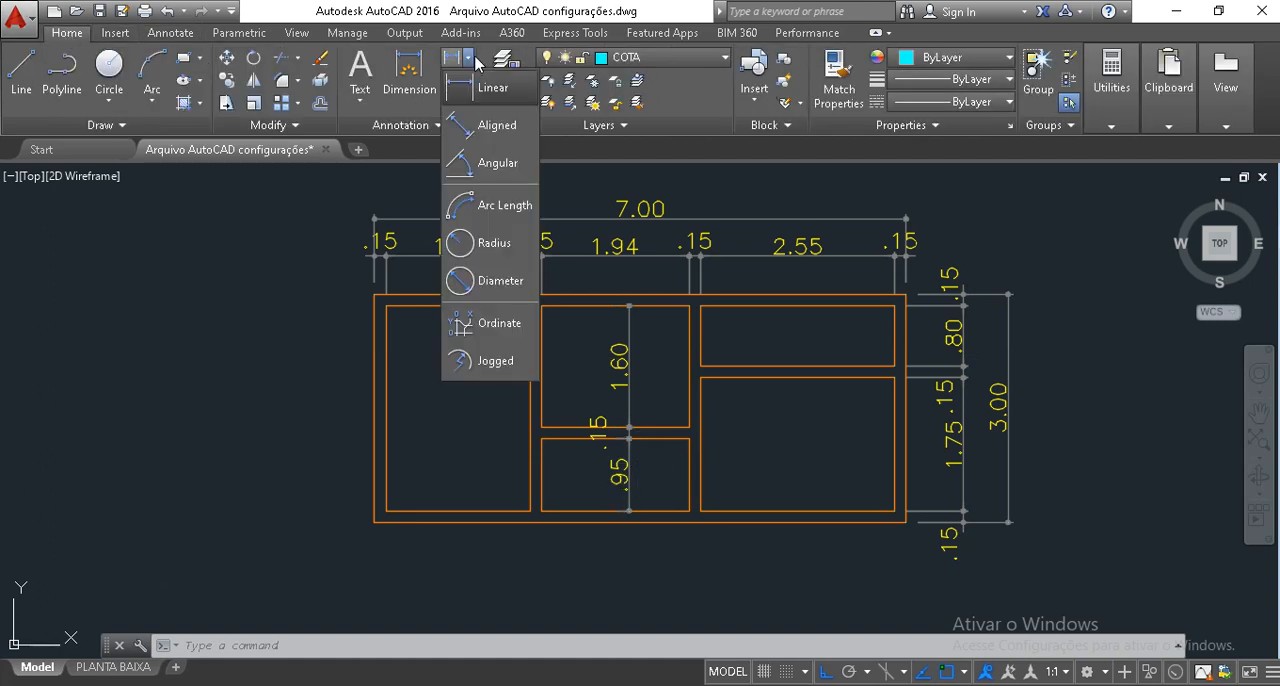
pyautogui.click(651, 468)
# Draw a free-angle diagonal line from the plan's lower-left outer corner down and to the right, with Ortho off.
pyautogui.moveTo(758, 469); pyautogui.dragTo(752, 320, button='middle')
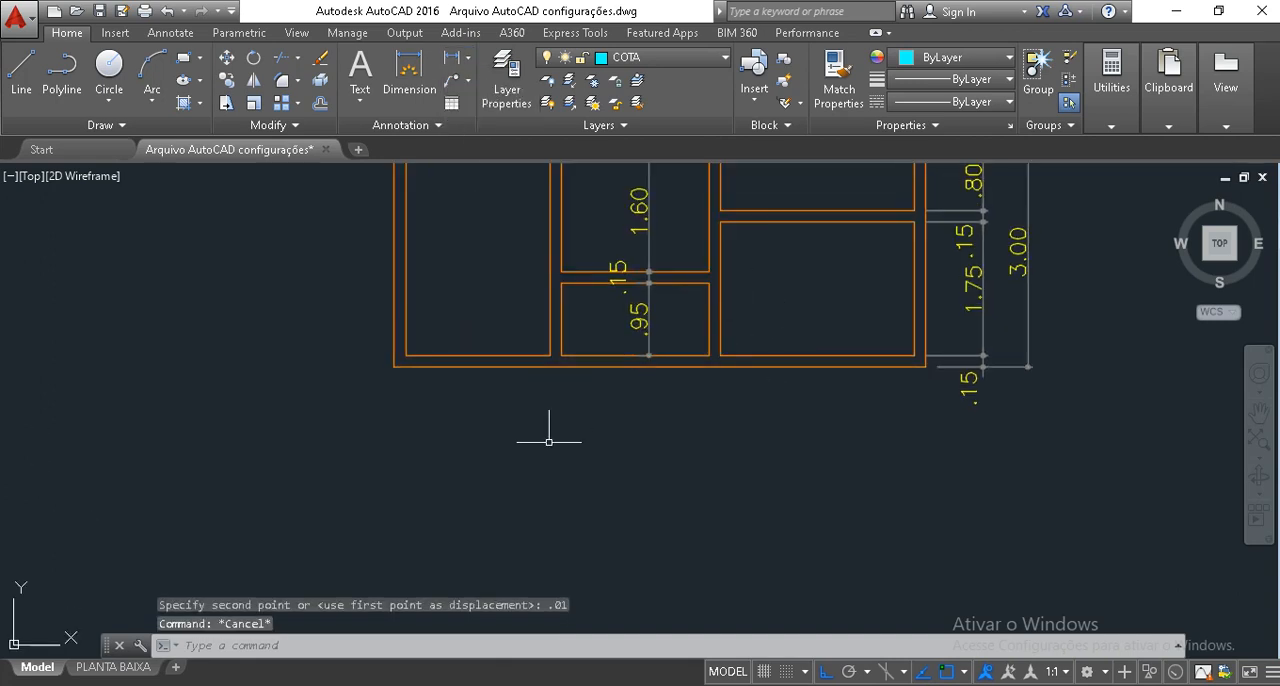
pyautogui.moveTo(543, 429); pyautogui.dragTo(603, 418, button='middle')
pyautogui.write('l')
pyautogui.press('Return')
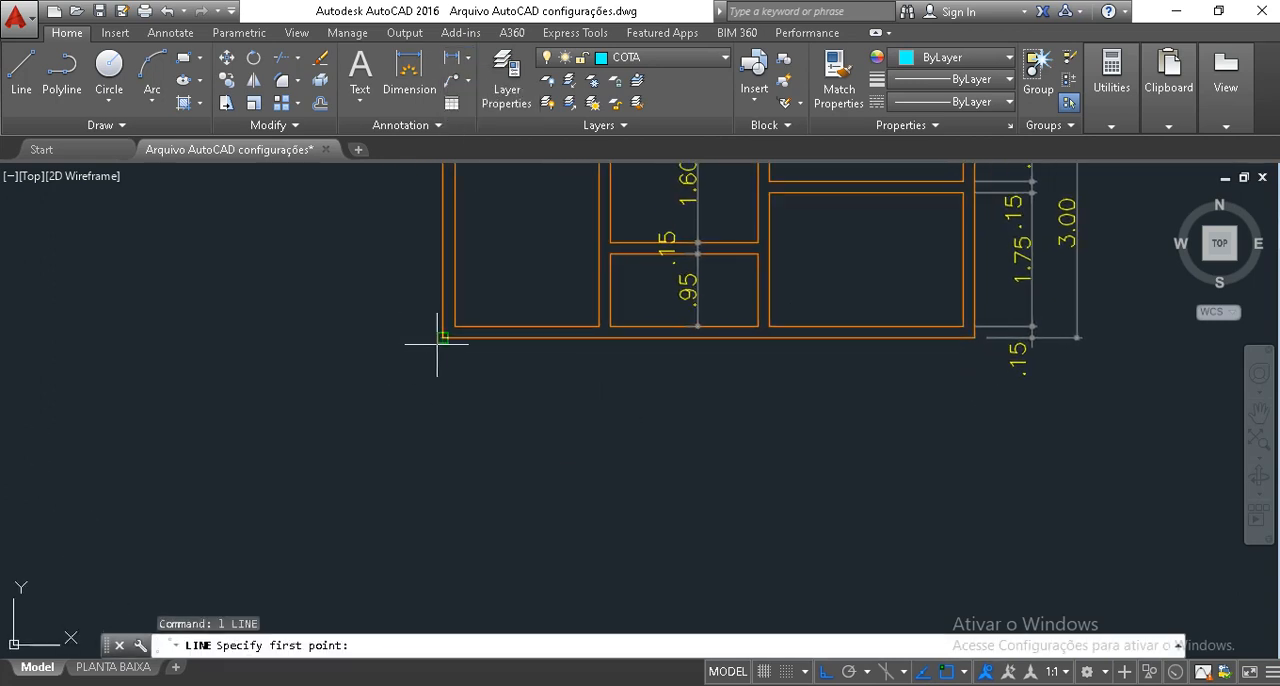
pyautogui.click(438, 343)
pyautogui.moveTo(517, 500); pyautogui.dragTo(543, 423, button='middle')
pyautogui.press('F7')
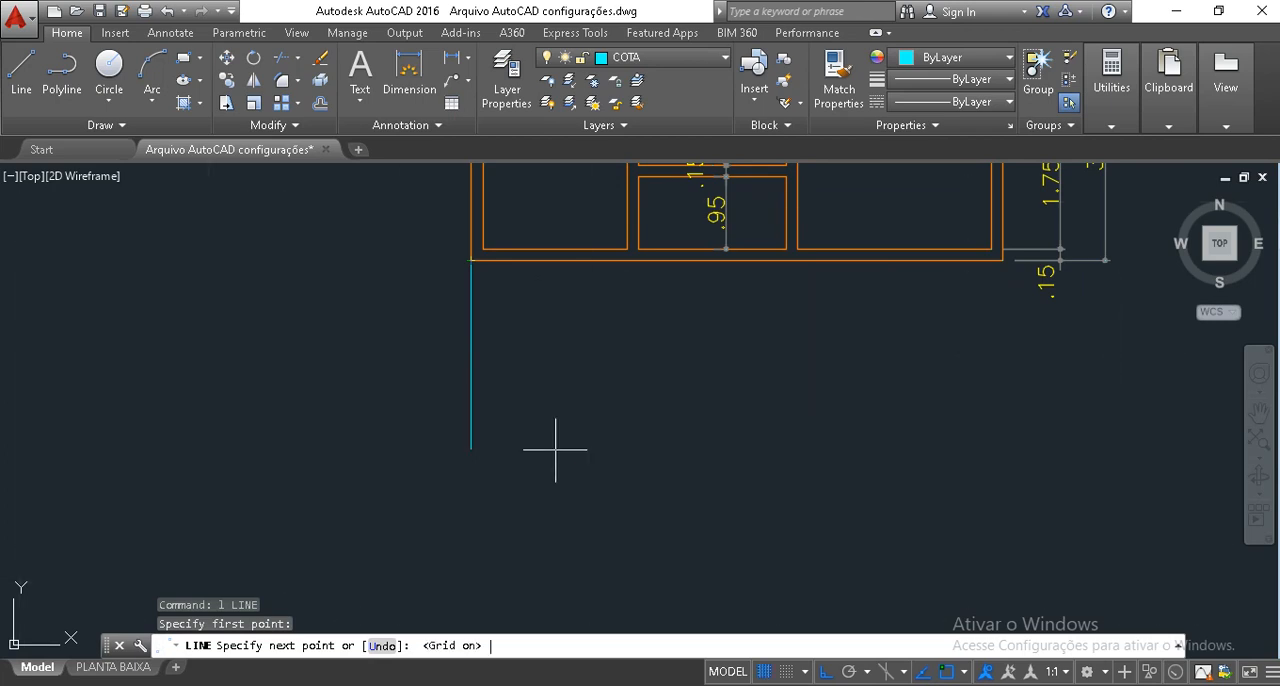
pyautogui.press('F7')
pyautogui.press('F8')
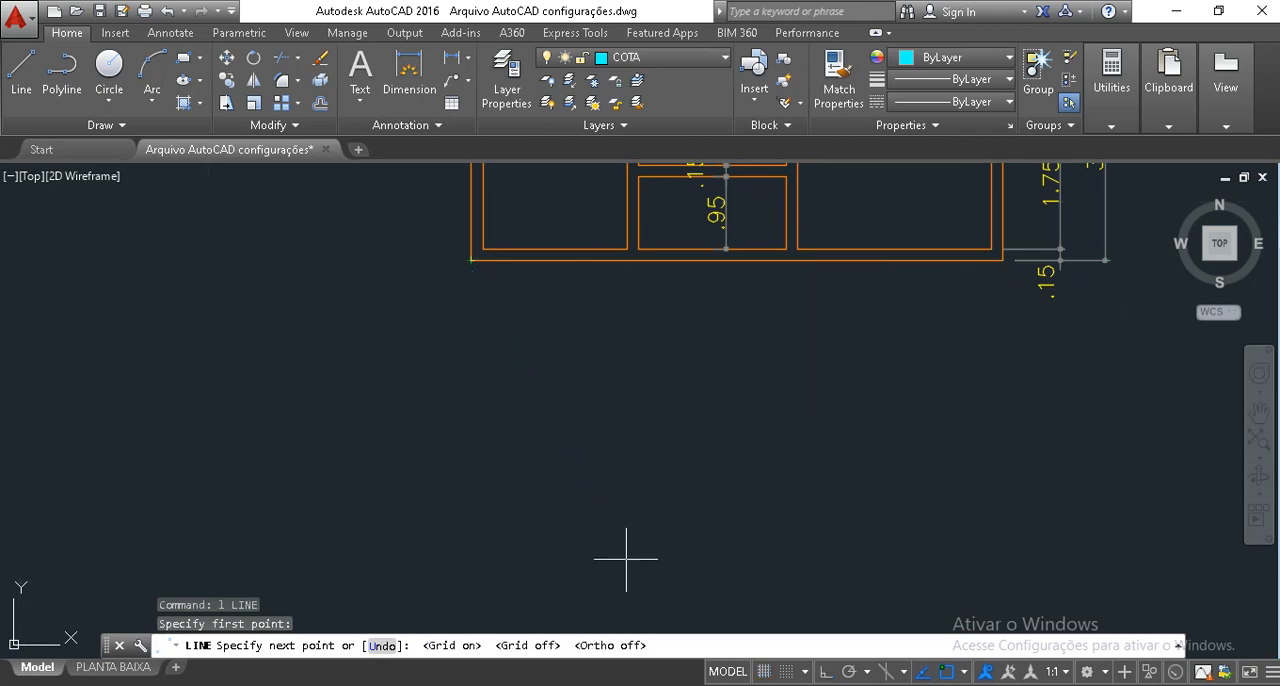
pyautogui.click(618, 482)
pyautogui.press('Escape')
pyautogui.press('Escape')
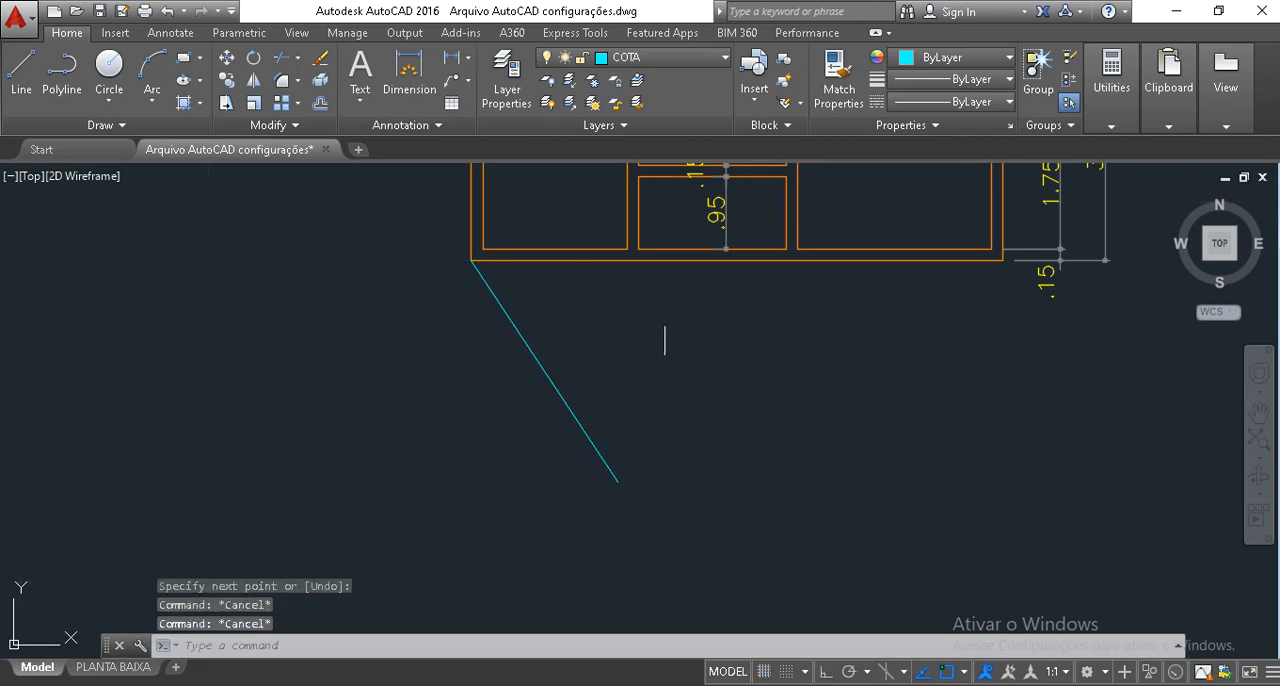
# Fillet the diagonal line with the lower middle room's left wall line to form a sharp corner below the plan.
pyautogui.write('f')
pyautogui.press('Return')
pyautogui.click(610, 470)
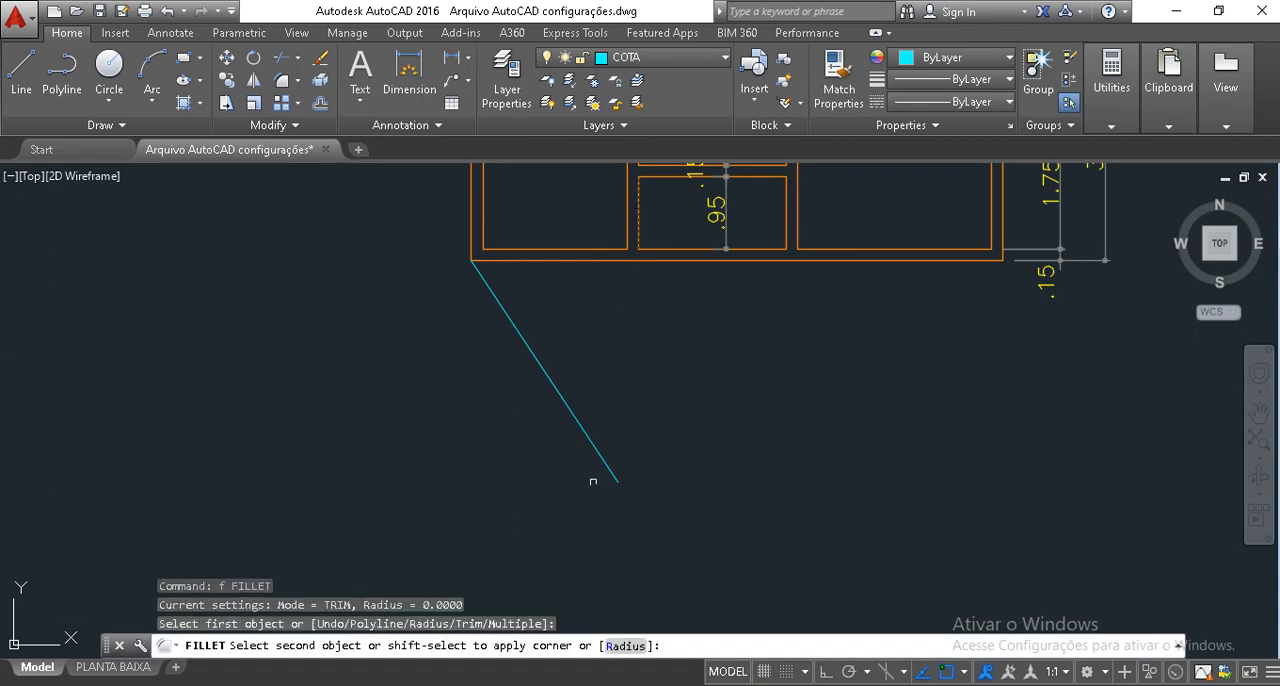
pyautogui.press('Escape')
pyautogui.press('Escape')
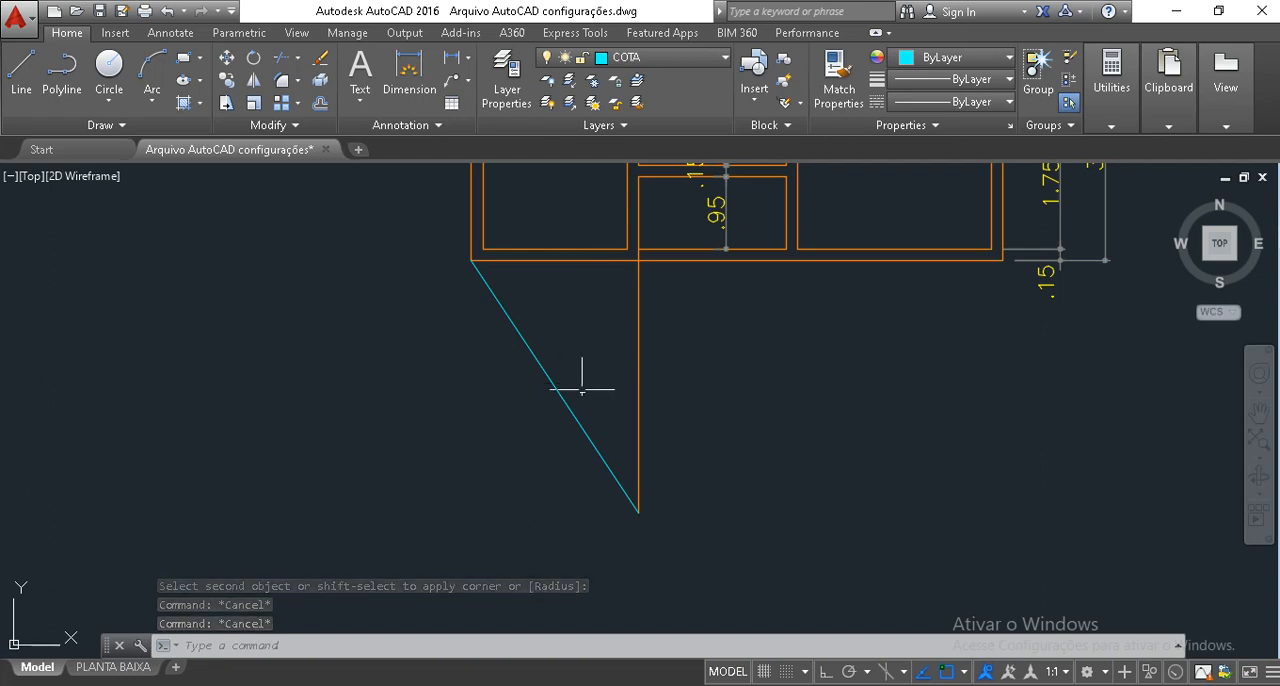
# Stretch the lower corner shared by the diagonal and vertical lines straight up to shorten the triangular extension.
pyautogui.moveTo(554, 338)
pyautogui.mouseDown(button='middle')
pyautogui.moveTo(563, 440)
pyautogui.moveTo(568, 409)
pyautogui.mouseUp(button='middle')
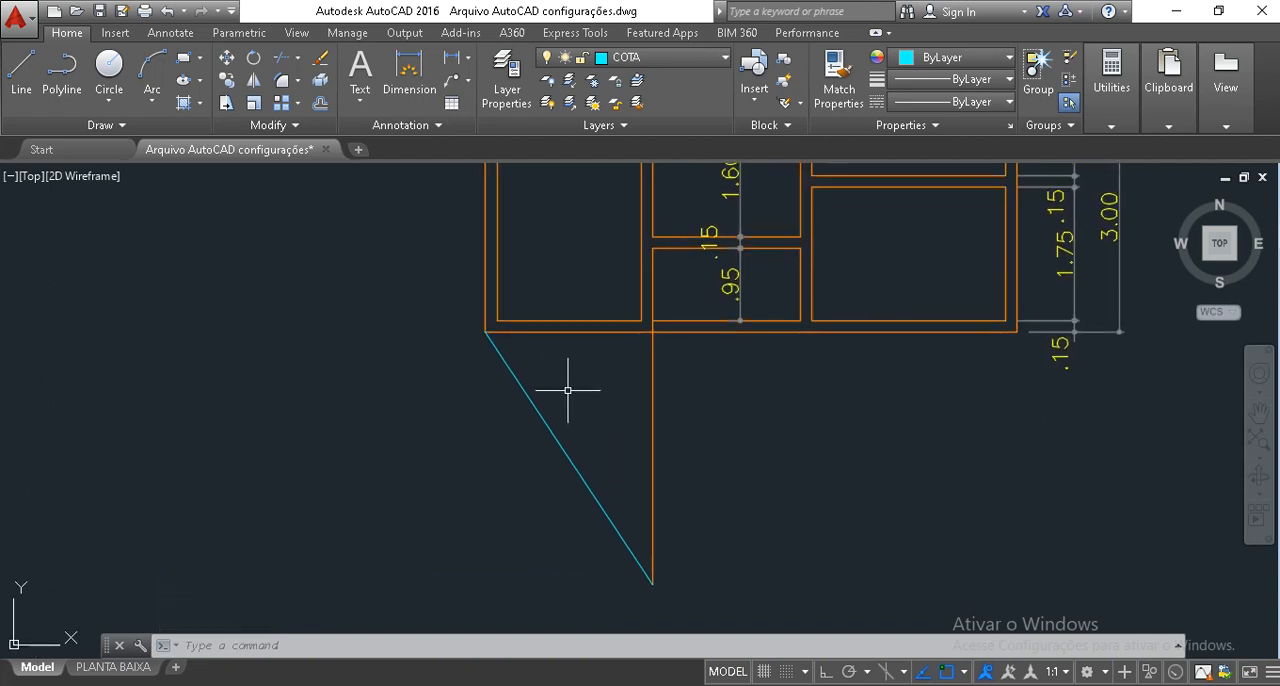
pyautogui.click(677, 600)
pyautogui.click(643, 560)
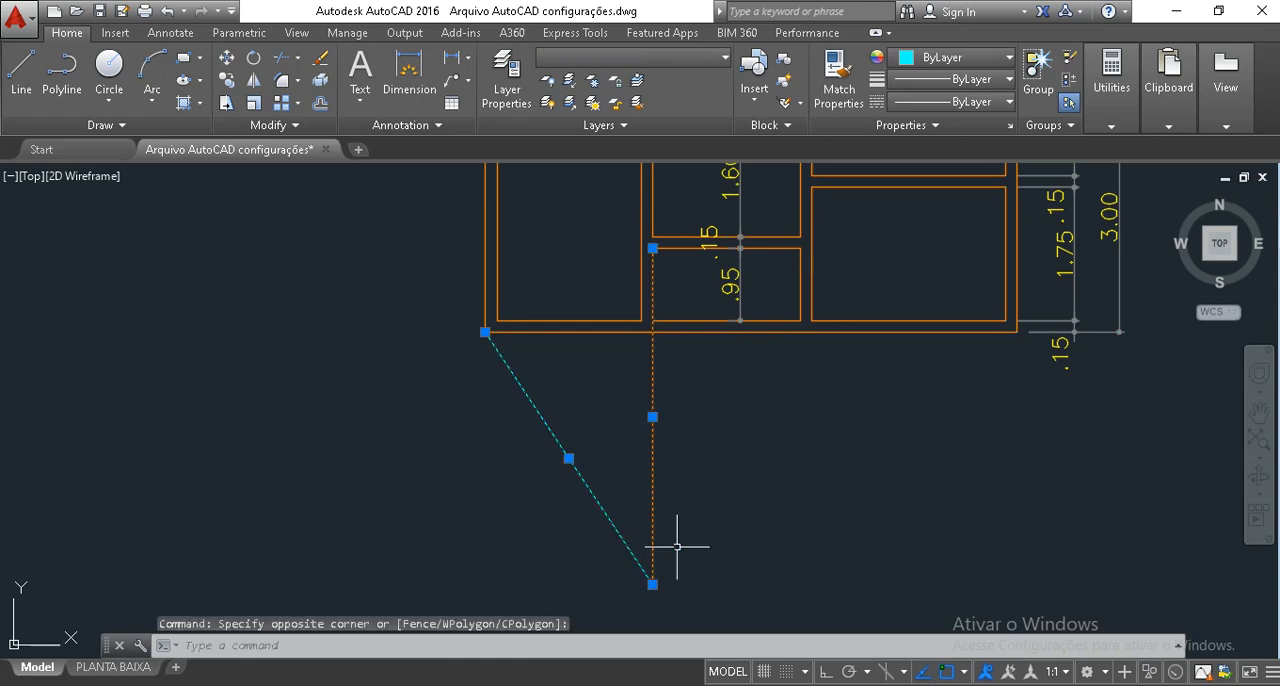
pyautogui.write('s')
pyautogui.press('Return')
pyautogui.click(726, 547)
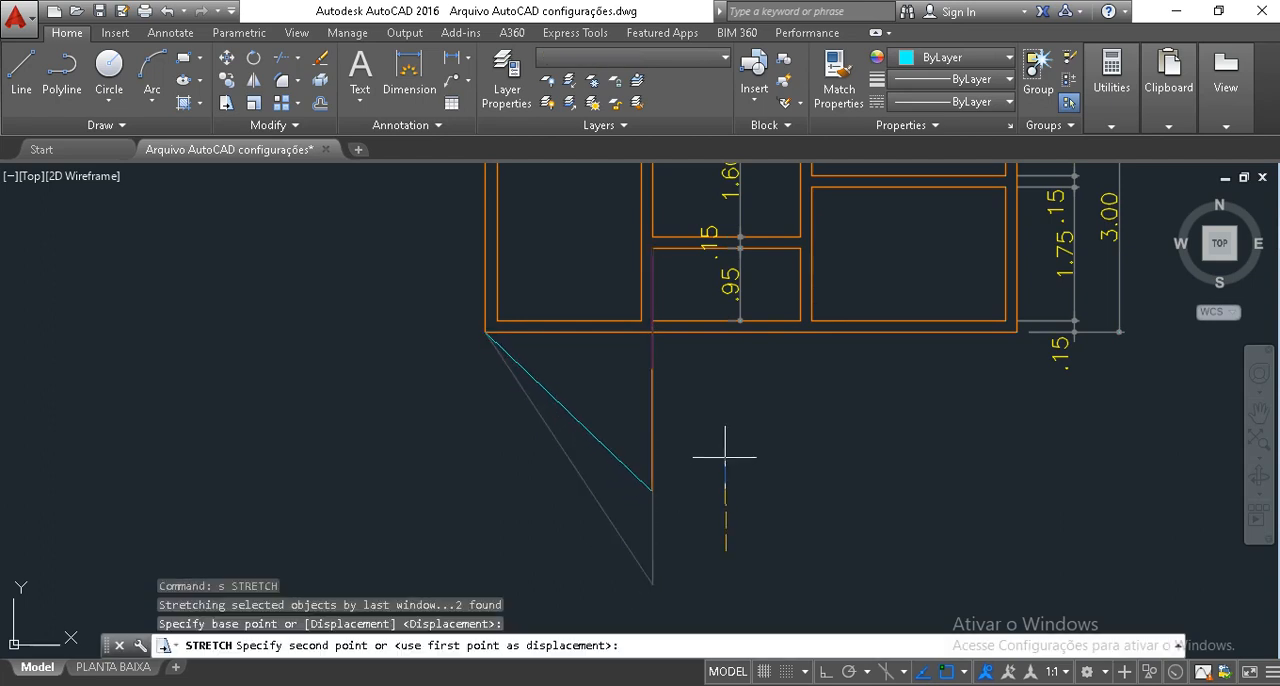
pyautogui.press('F8')
pyautogui.click(737, 458)
pyautogui.press('Escape')
pyautogui.press('Escape')
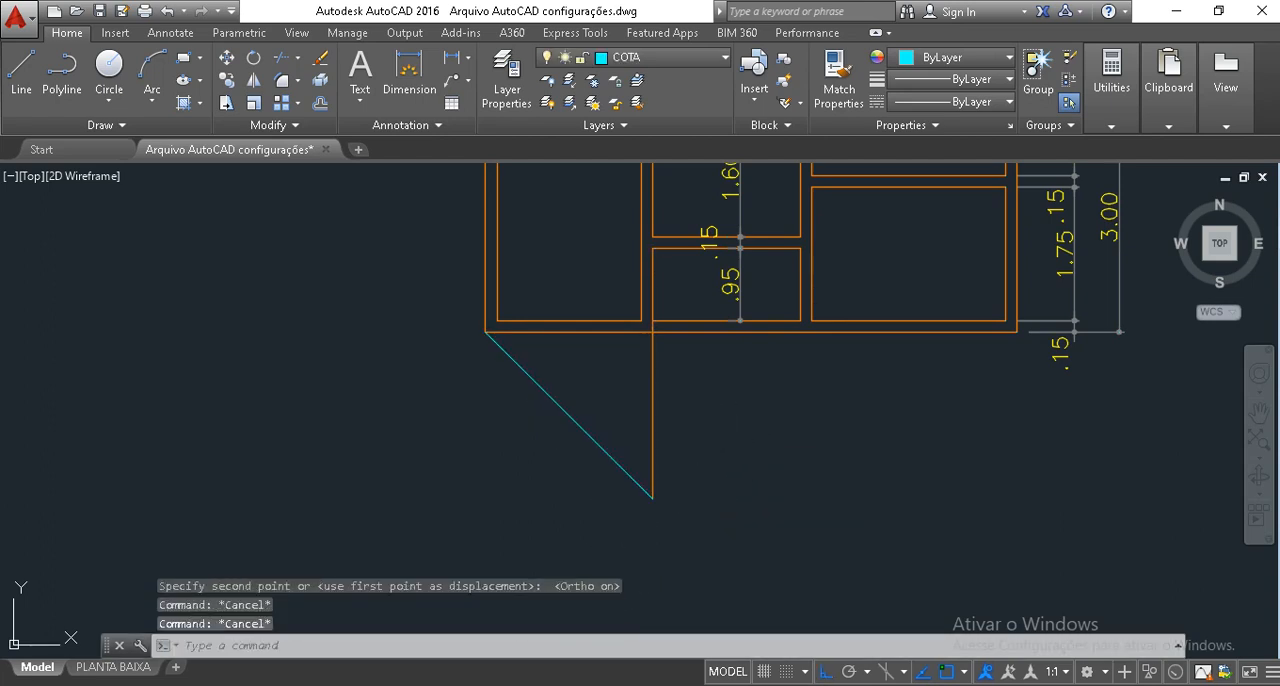
# Offset the diagonal line and the vertical line 0.15 toward the inside of the triangular extension.
pyautogui.write('o')
pyautogui.press('Return')
pyautogui.write('.15')
pyautogui.press('Return')
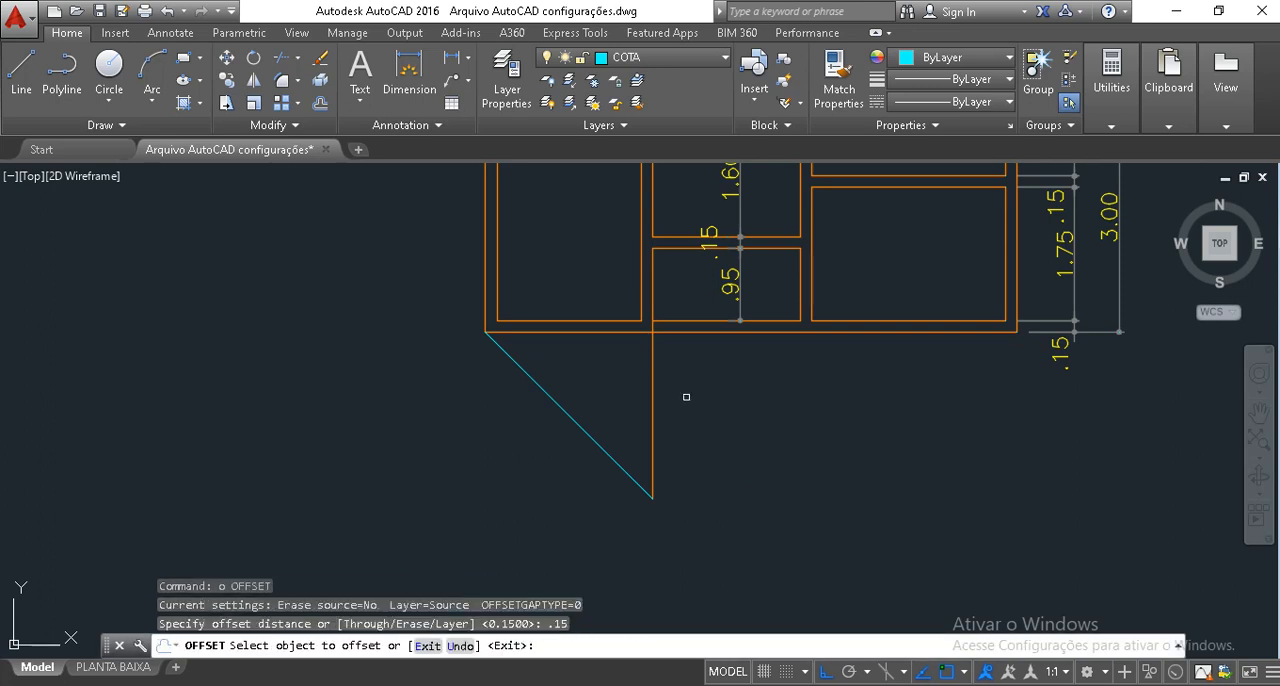
pyautogui.click(533, 380)
pyautogui.click(604, 366)
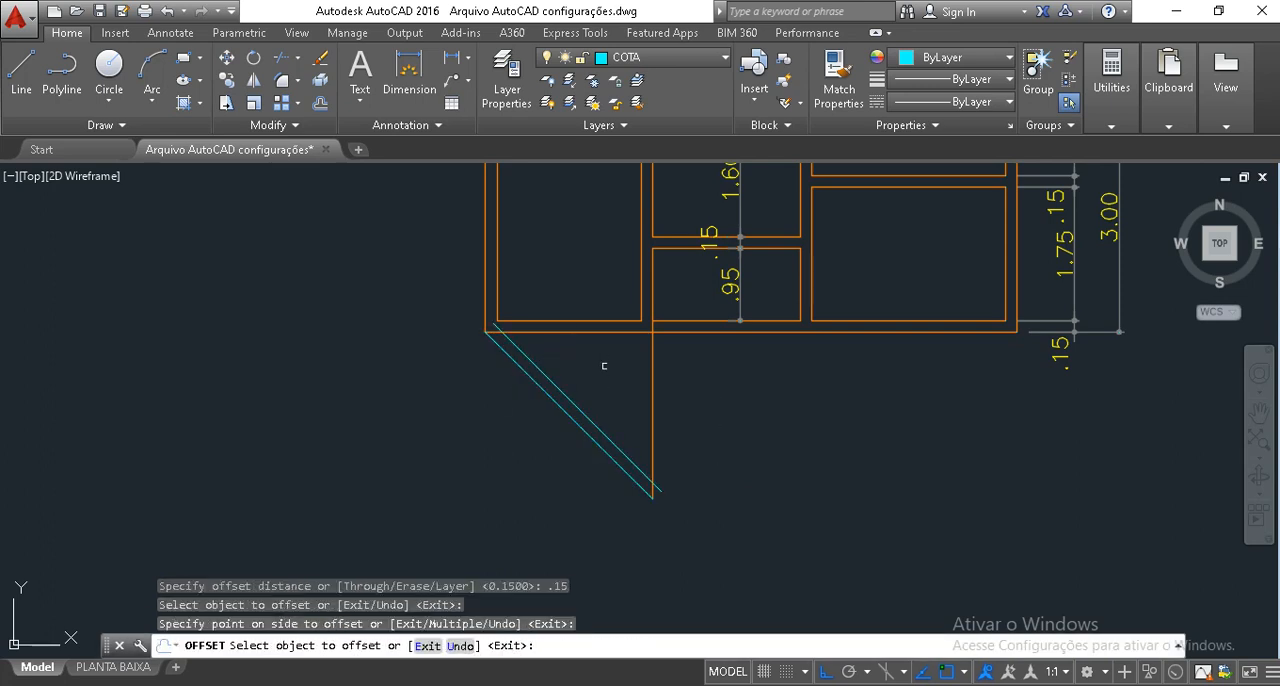
pyautogui.click(650, 386)
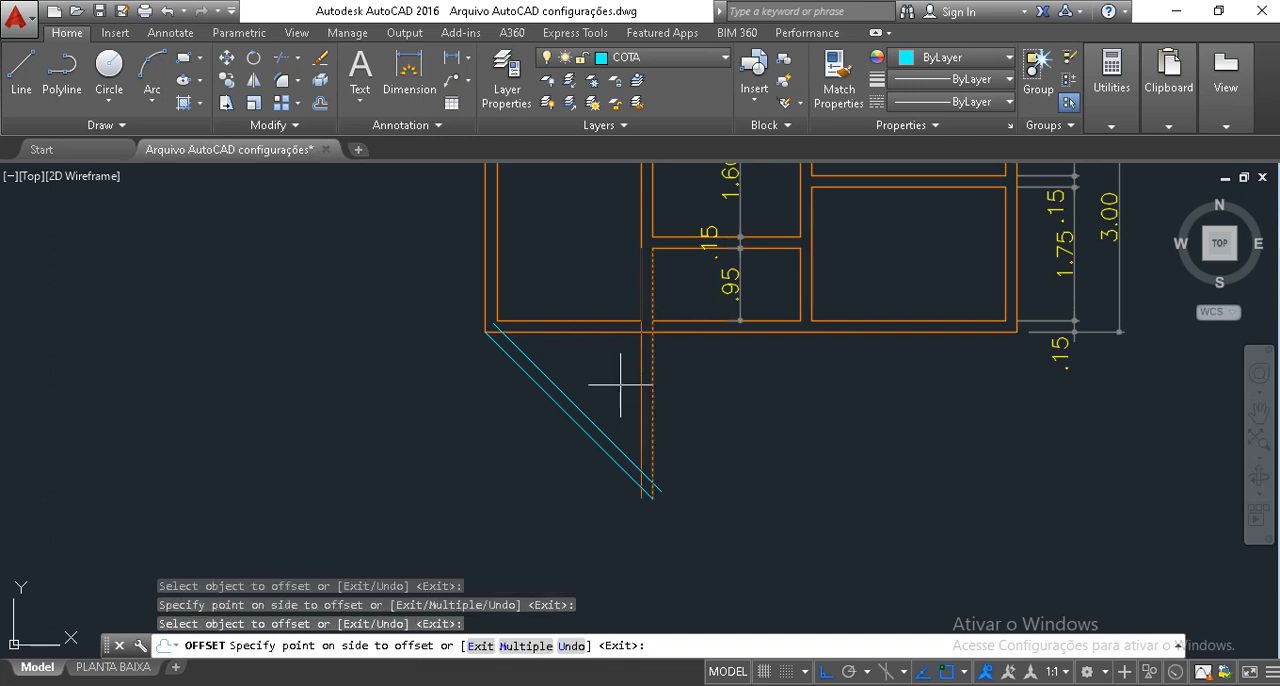
pyautogui.click(610, 371)
pyautogui.press('Escape')
pyautogui.press('Escape')
pyautogui.press('Escape')
pyautogui.press('Escape')
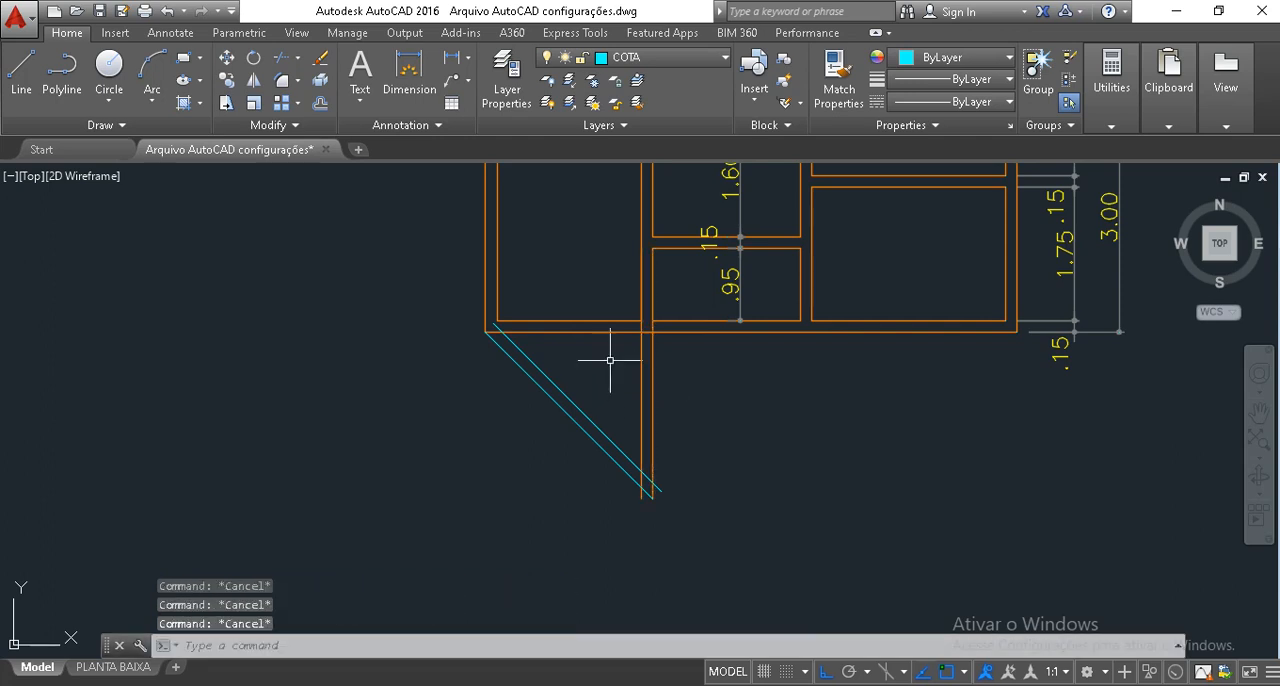
# Trim the wall line segments inside the junction where the new vertical wall crosses the plan's bottom wall.
pyautogui.write('tr')
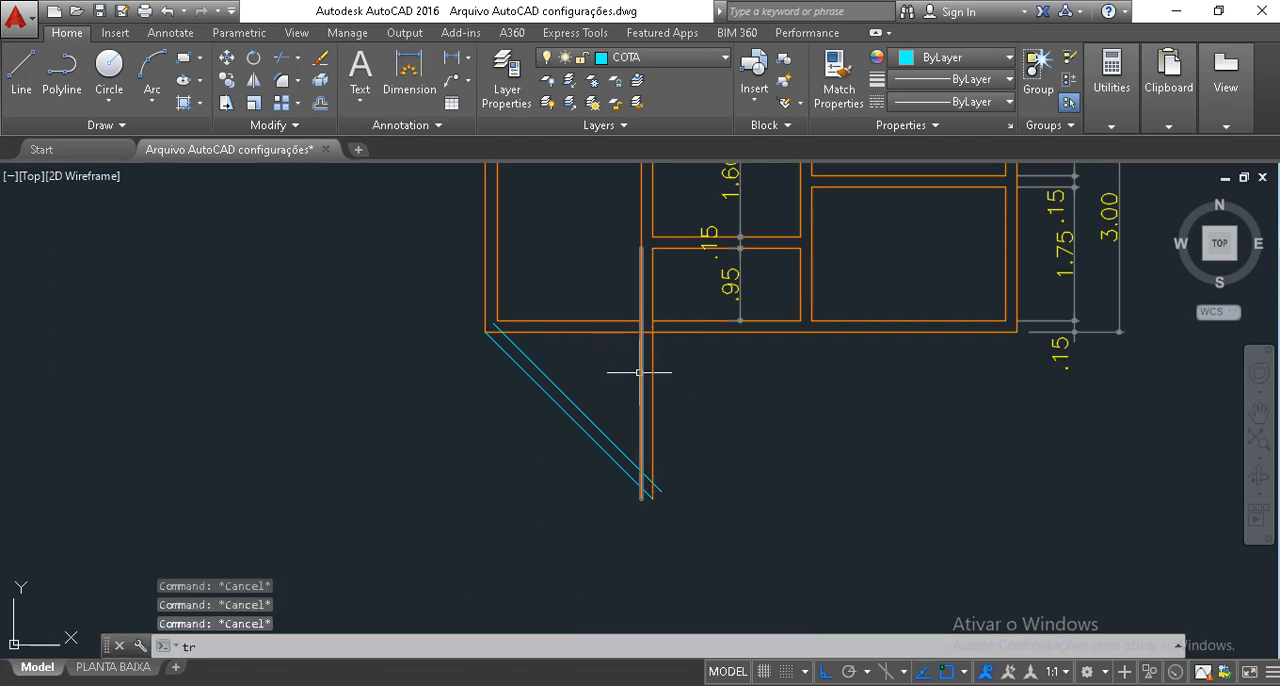
pyautogui.press('Escape')
pyautogui.write('tr')
pyautogui.press('Return')
pyautogui.press('Return')
pyautogui.scroll(4, 658, 333)
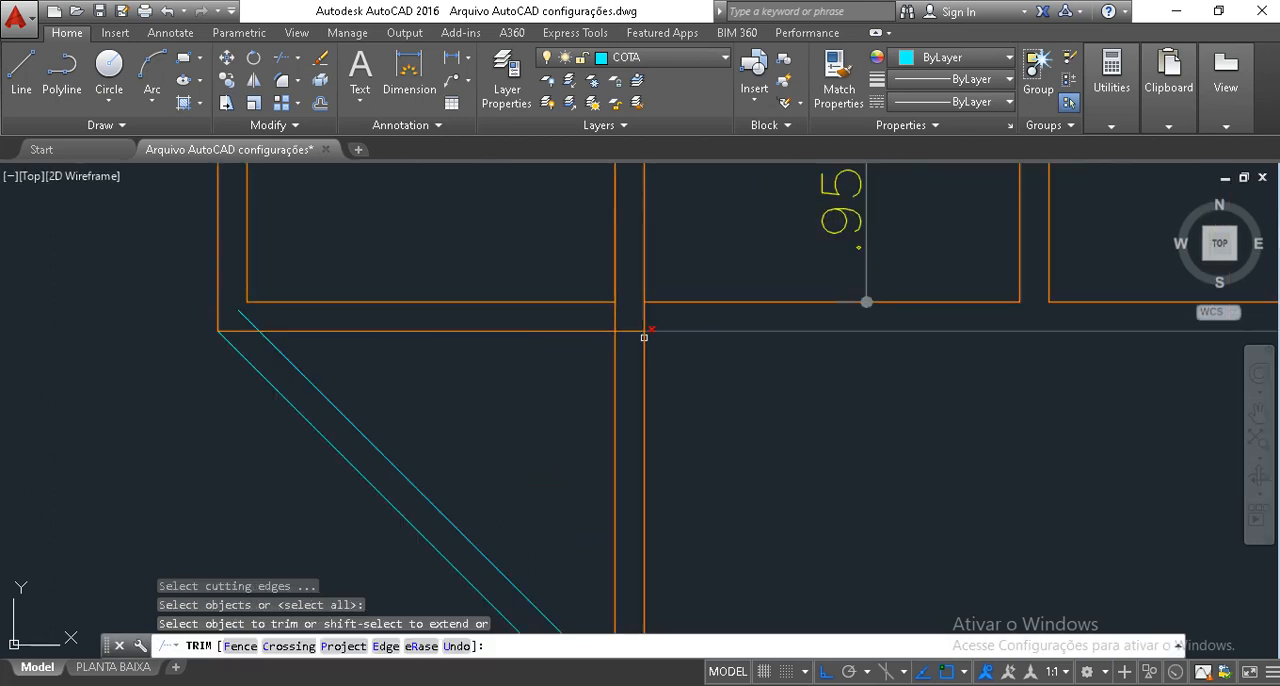
pyautogui.click(639, 344)
pyautogui.click(631, 322)
pyautogui.press('Escape')
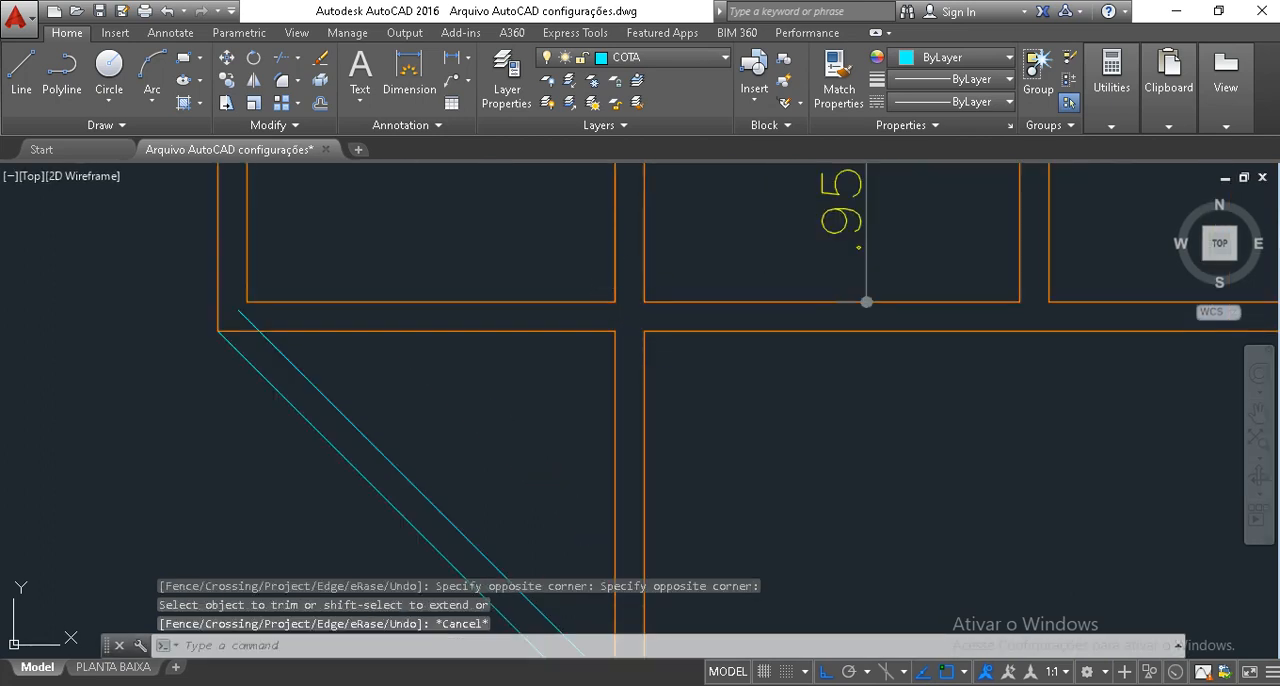
# Delete the leftover vertical wall segment beside the lower middle room, left of its partition.
pyautogui.scroll(-5, 612, 310)
pyautogui.click(616, 284)
pyautogui.scroll(6, 616, 284)
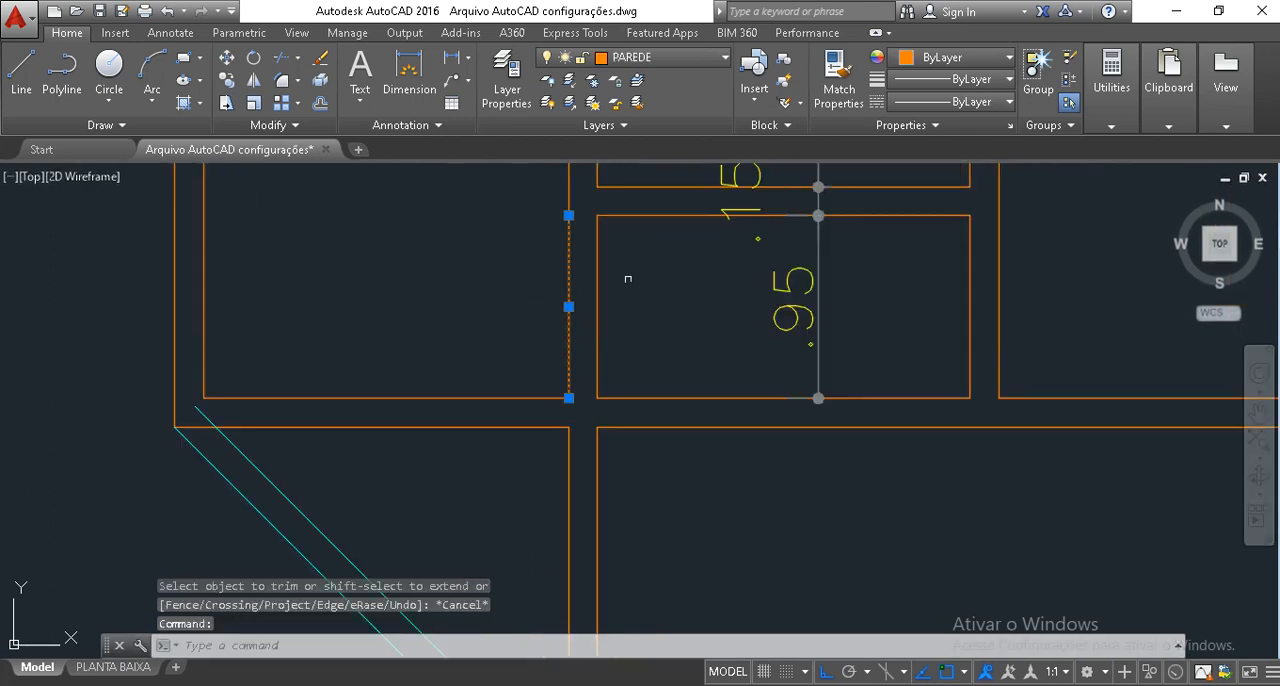
pyautogui.press('Delete')
pyautogui.scroll(-2, 536, 458)
pyautogui.moveTo(536, 458); pyautogui.dragTo(552, 349, button='middle')
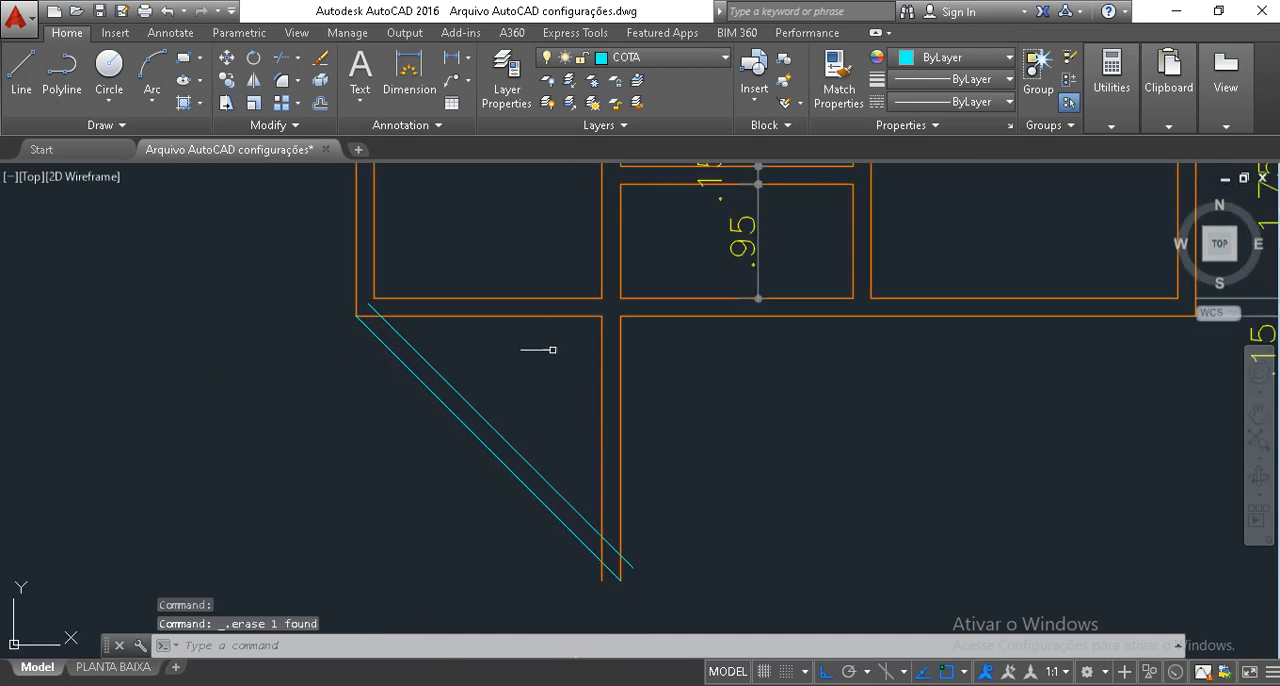
# Fillet the inner diagonal line with the inner vertical line of the extension to form a sharp corner.
pyautogui.write('f')
pyautogui.press('Return')
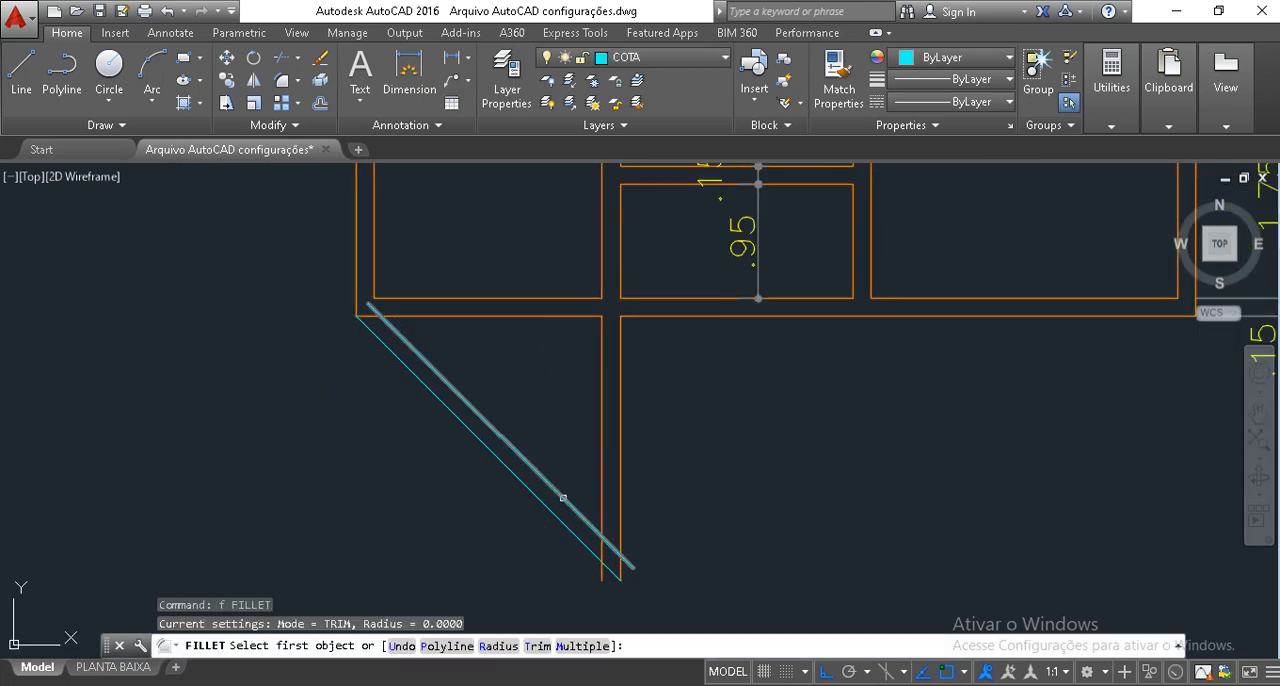
pyautogui.click(560, 495)
pyautogui.click(601, 489)
pyautogui.press('Return')
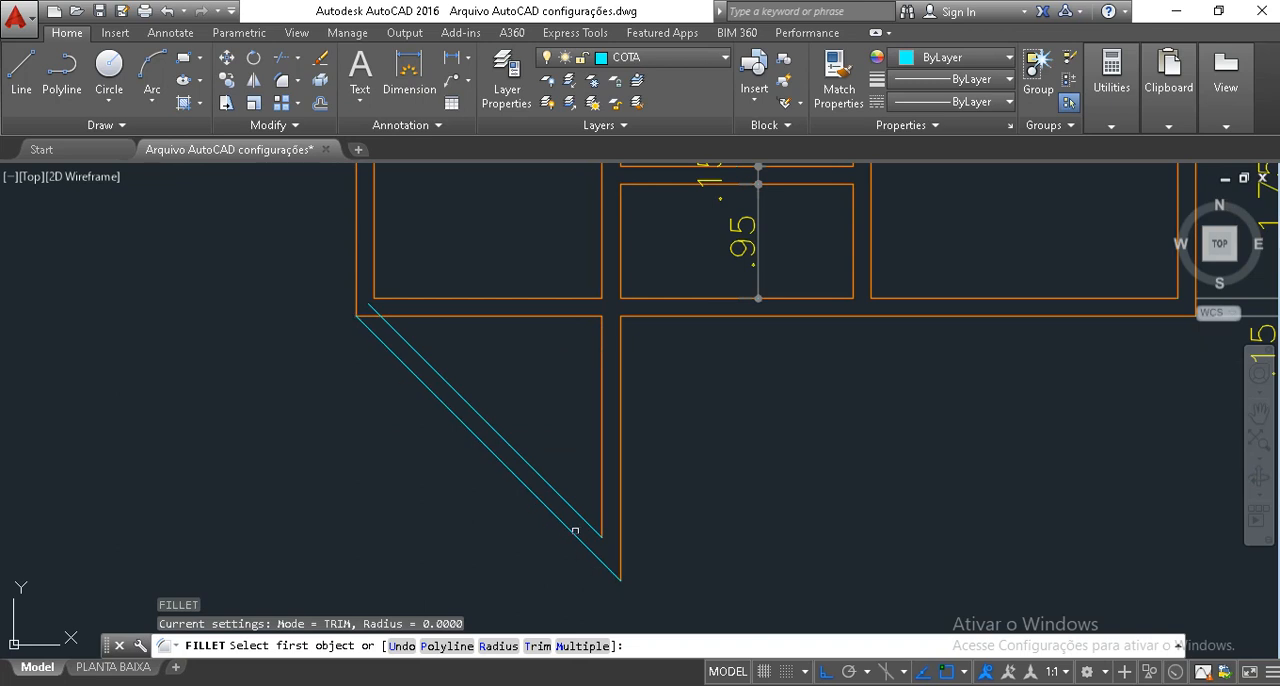
pyautogui.click(575, 532)
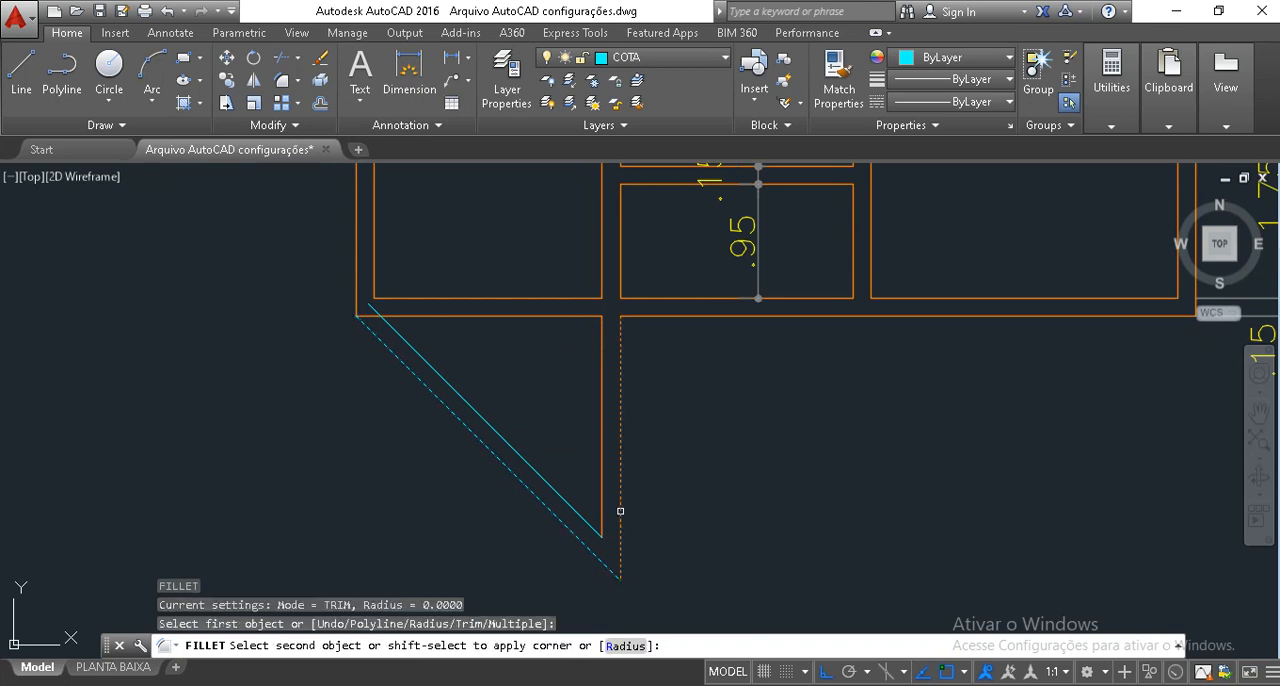
pyautogui.press('Escape')
pyautogui.scroll(-4, 674, 420)
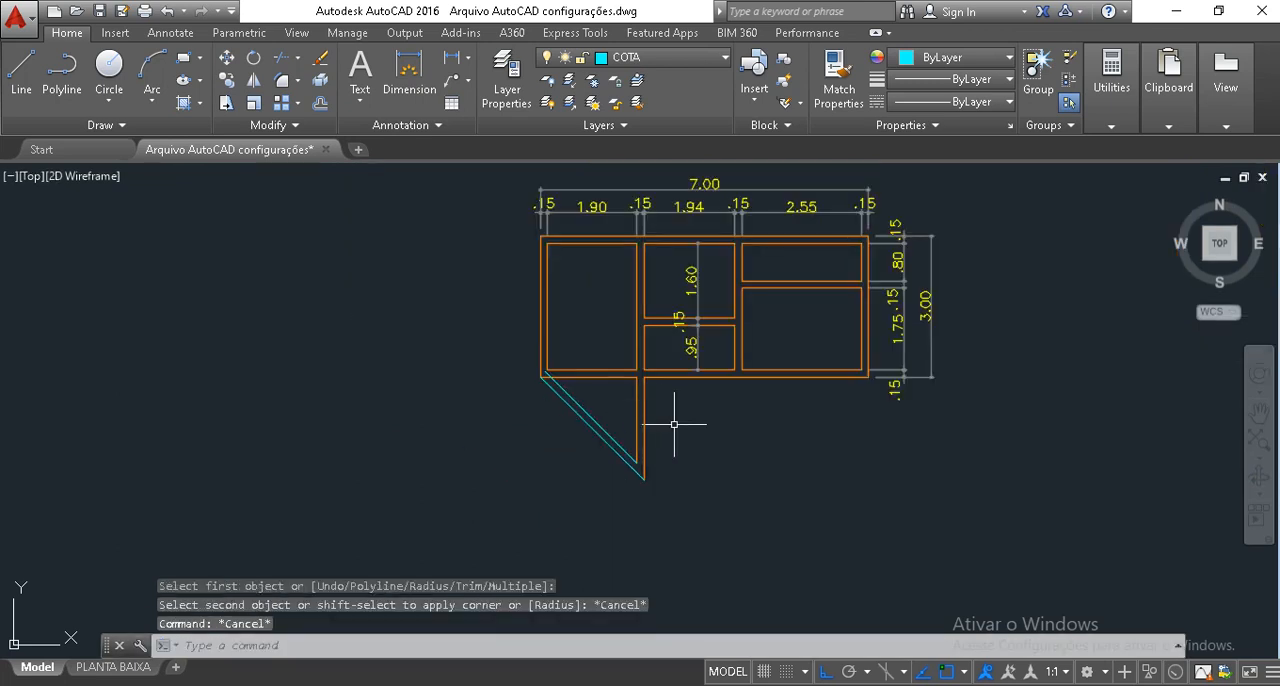
# Move the extension's two vertical wall lines right so they align beneath the partition between the middle and right rooms.
pyautogui.click(672, 425)
pyautogui.click(632, 400)
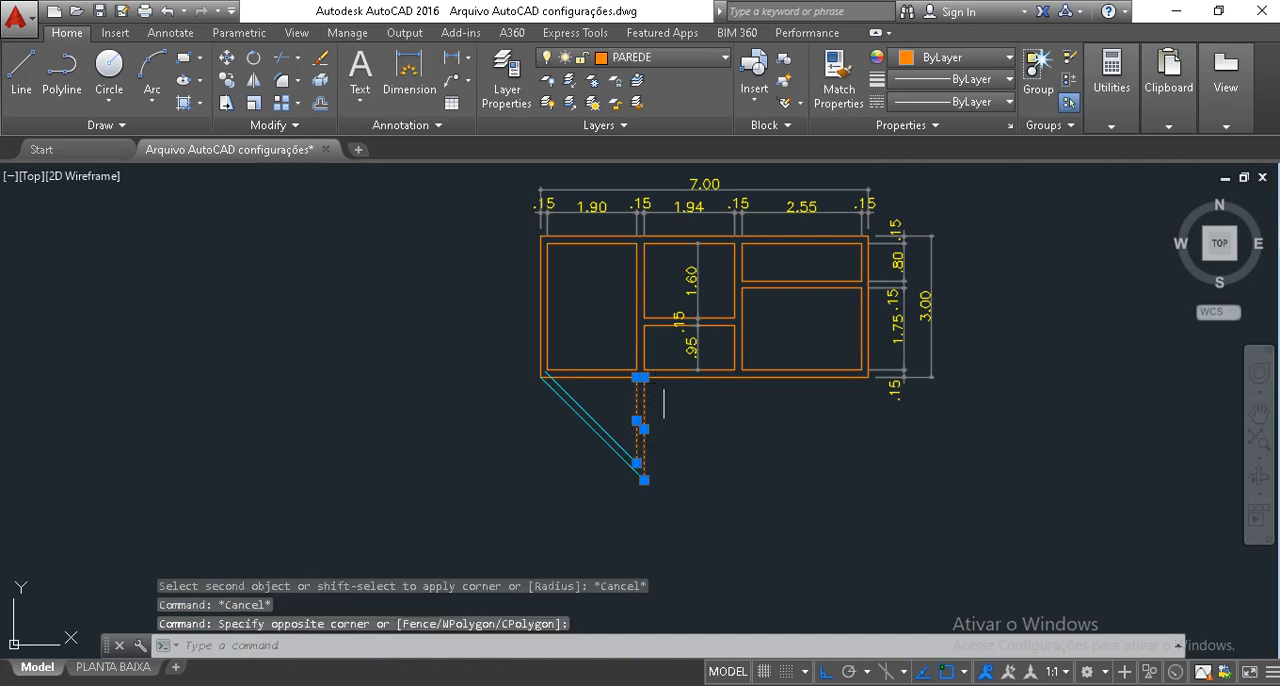
pyautogui.scroll(3, 674, 423)
pyautogui.write('m')
pyautogui.press('Return')
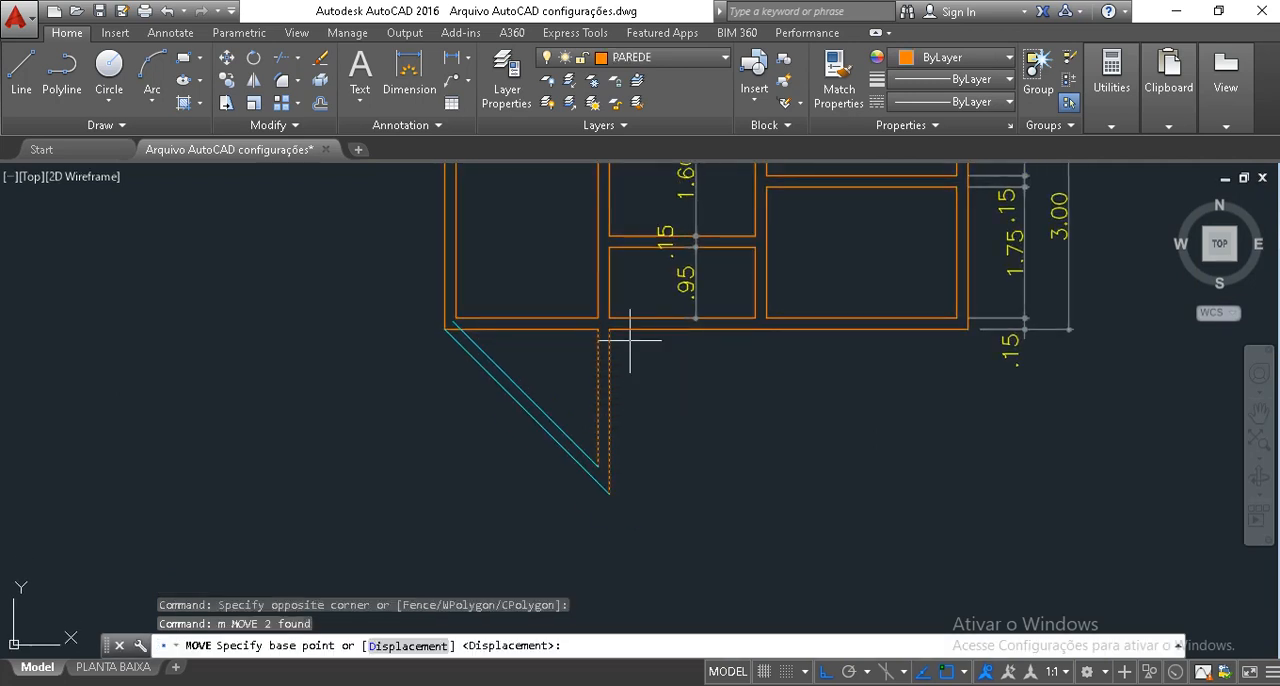
pyautogui.click(609, 318)
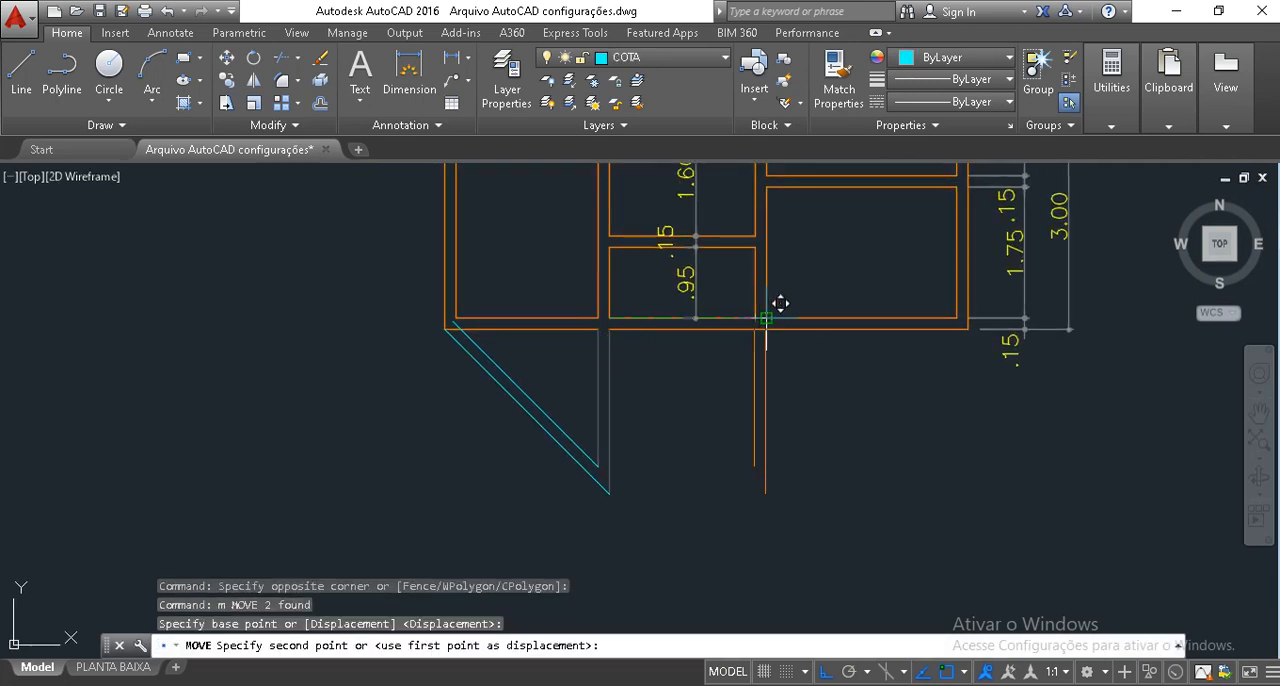
pyautogui.press('Escape')
pyautogui.press('Escape')
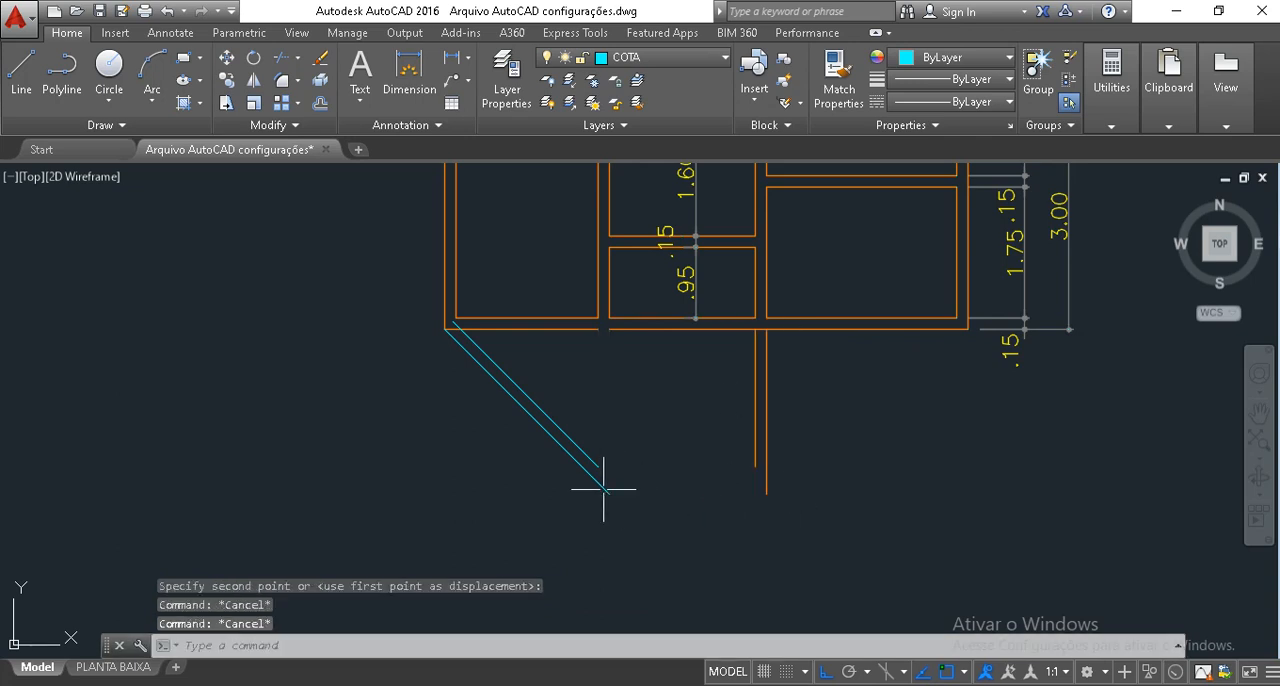
# Draw a horizontal line joining the outer vertical wall's lower end to the outer diagonal line's lower end.
pyautogui.write('1')
pyautogui.press('Return')
pyautogui.click(766, 492)
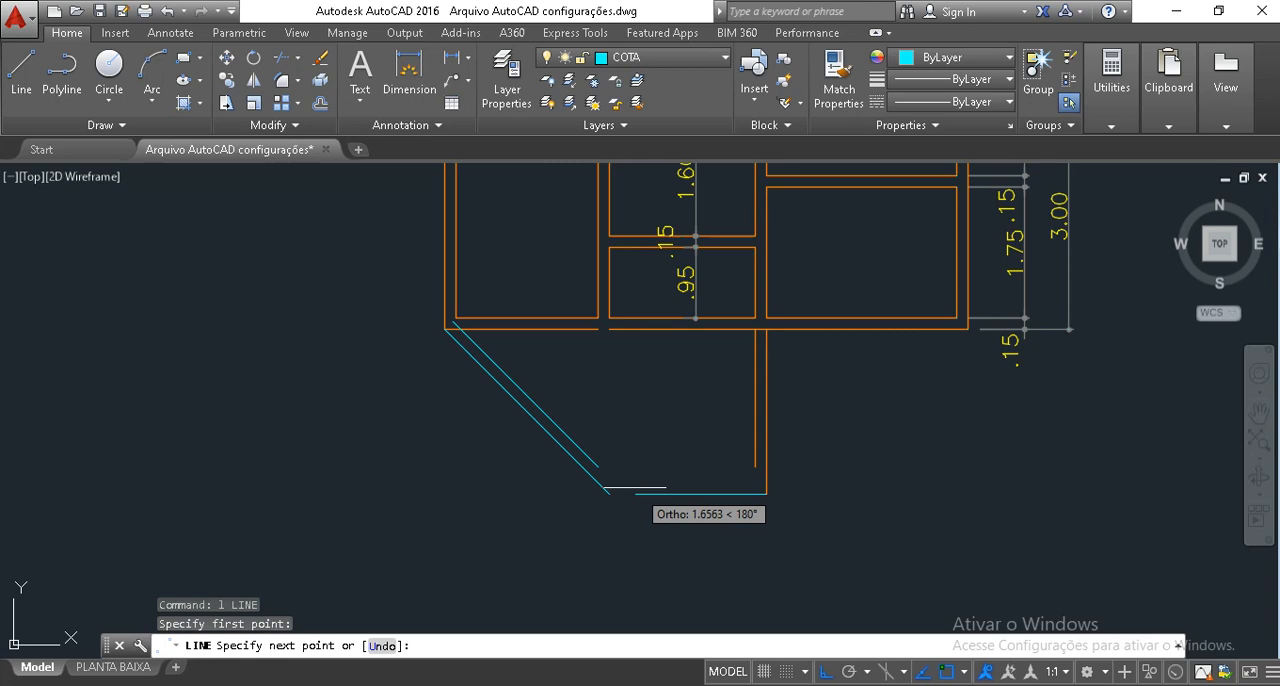
pyautogui.click(609, 493)
pyautogui.press('Return')
pyautogui.press('Escape')
pyautogui.press('Escape')
# Offset the new horizontal line 0.15 upward into the extension.
pyautogui.write('o')
pyautogui.press('Return')
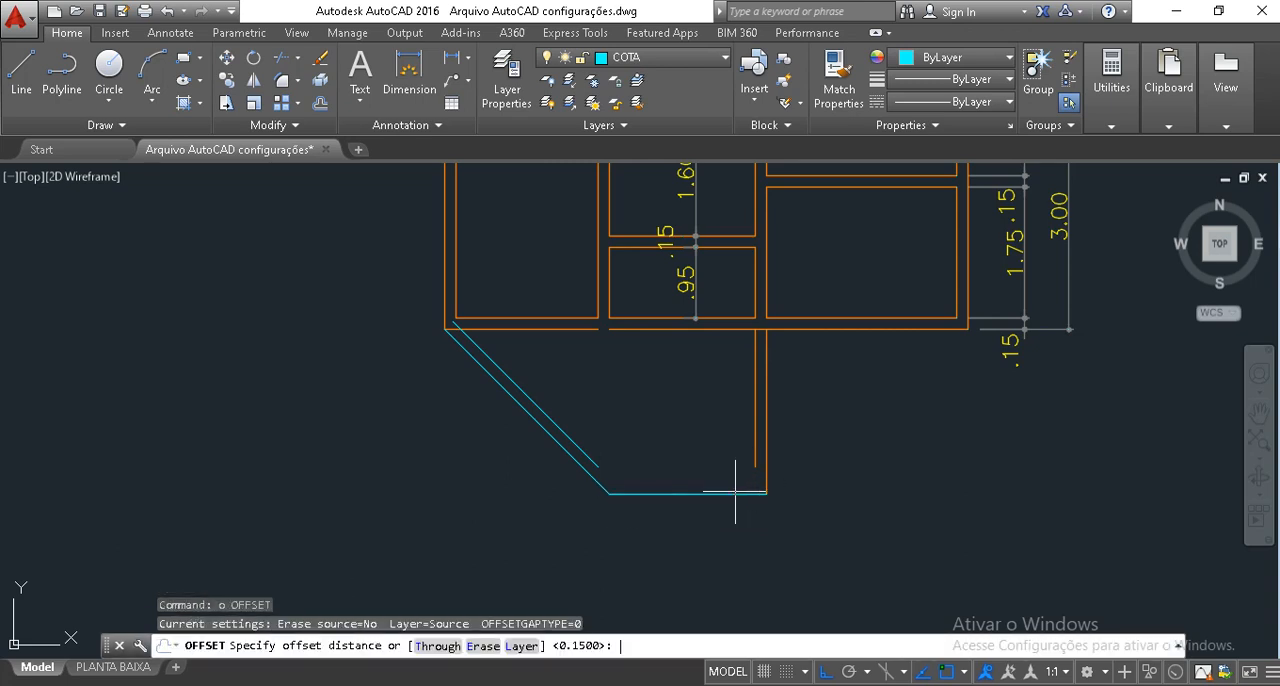
pyautogui.press('Return')
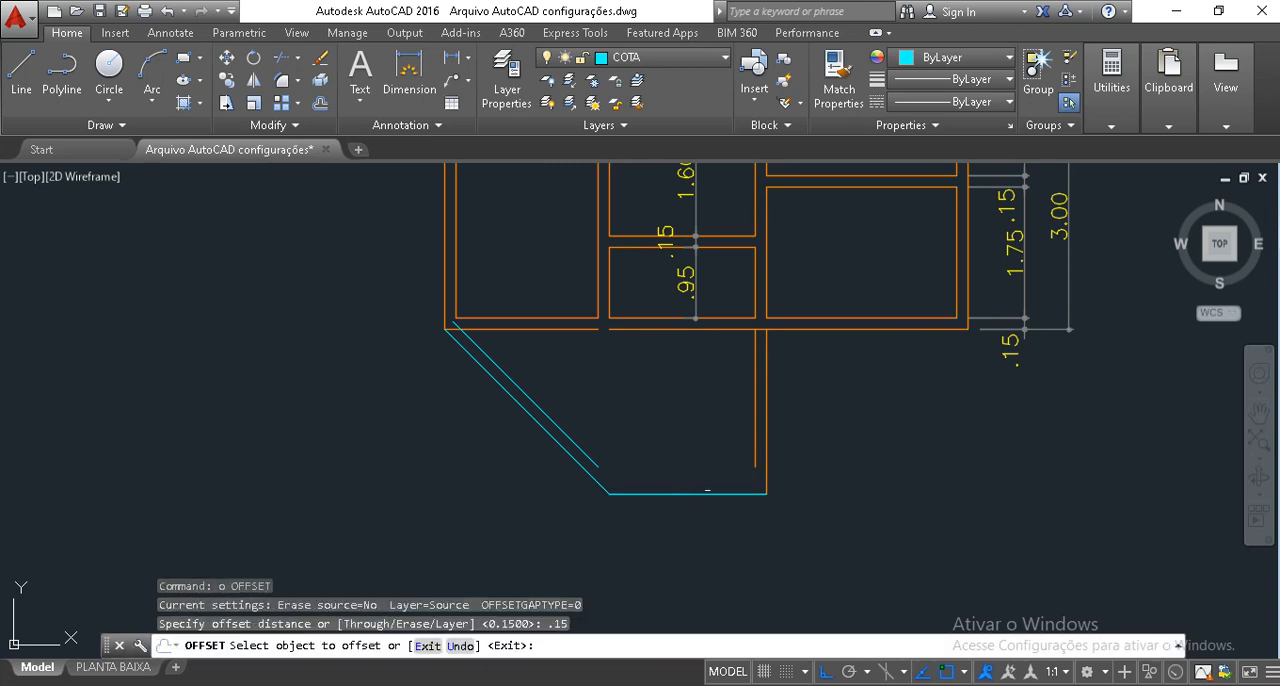
pyautogui.click(707, 496)
pyautogui.click(695, 428)
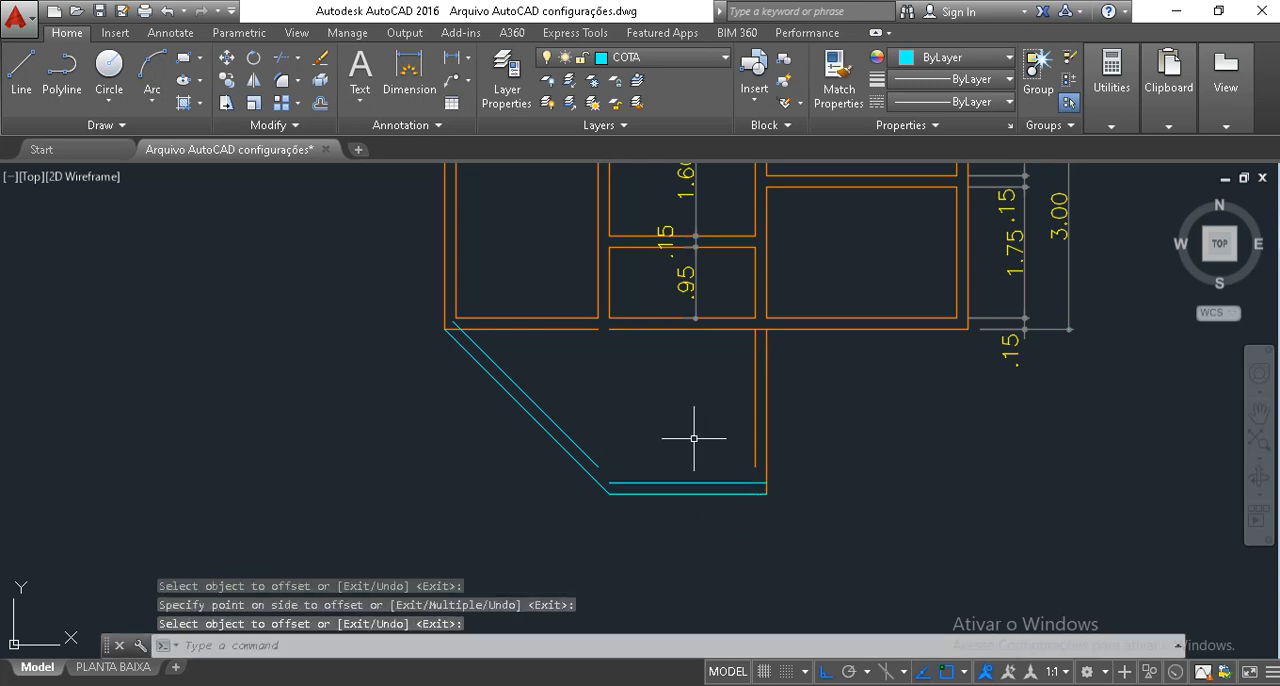
pyautogui.press('Escape')
pyautogui.press('Escape')
# Fillet the extension's inner horizontal line with its inner vertical and inner diagonal lines to form sharp corners.
pyautogui.write('f')
pyautogui.press('Return')
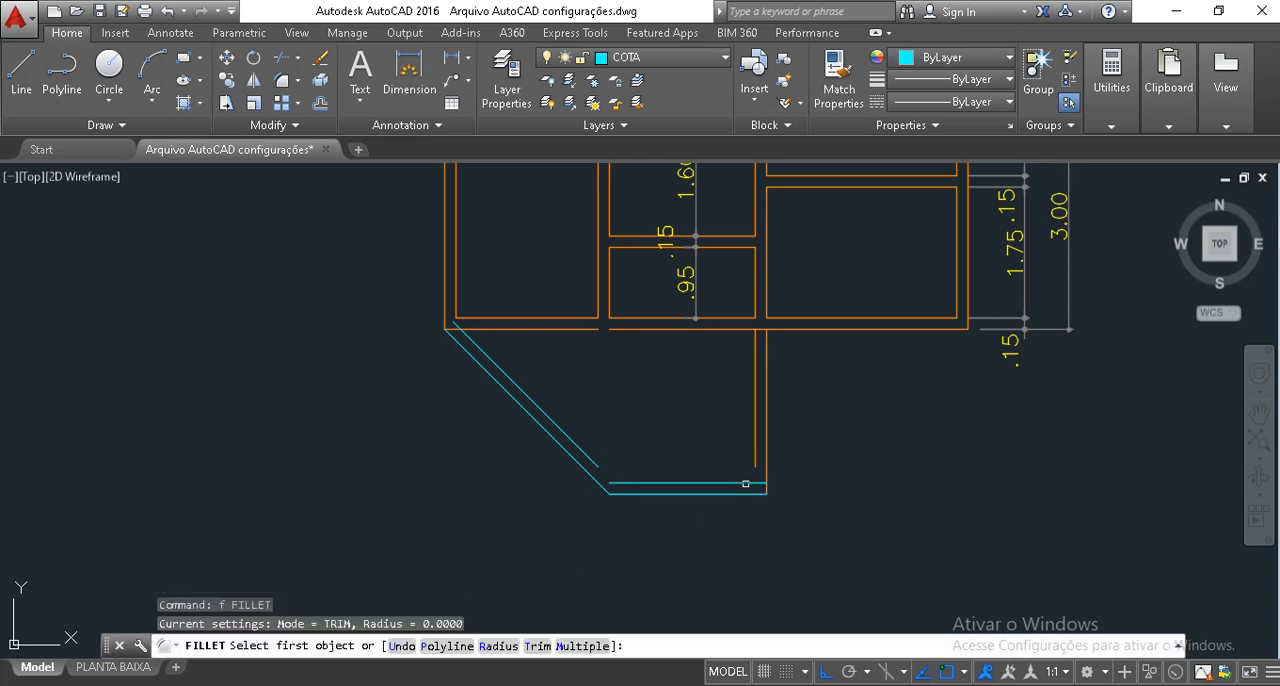
pyautogui.click(714, 484)
pyautogui.click(755, 431)
pyautogui.press('Return')
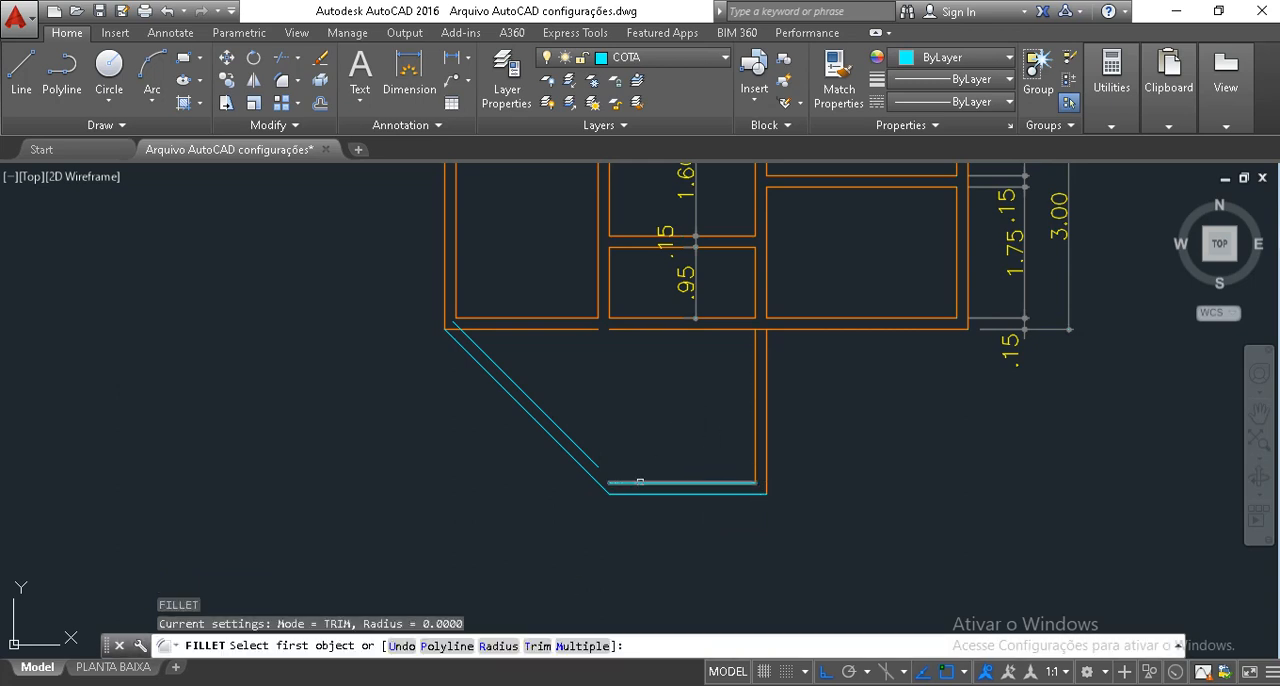
pyautogui.click(640, 481)
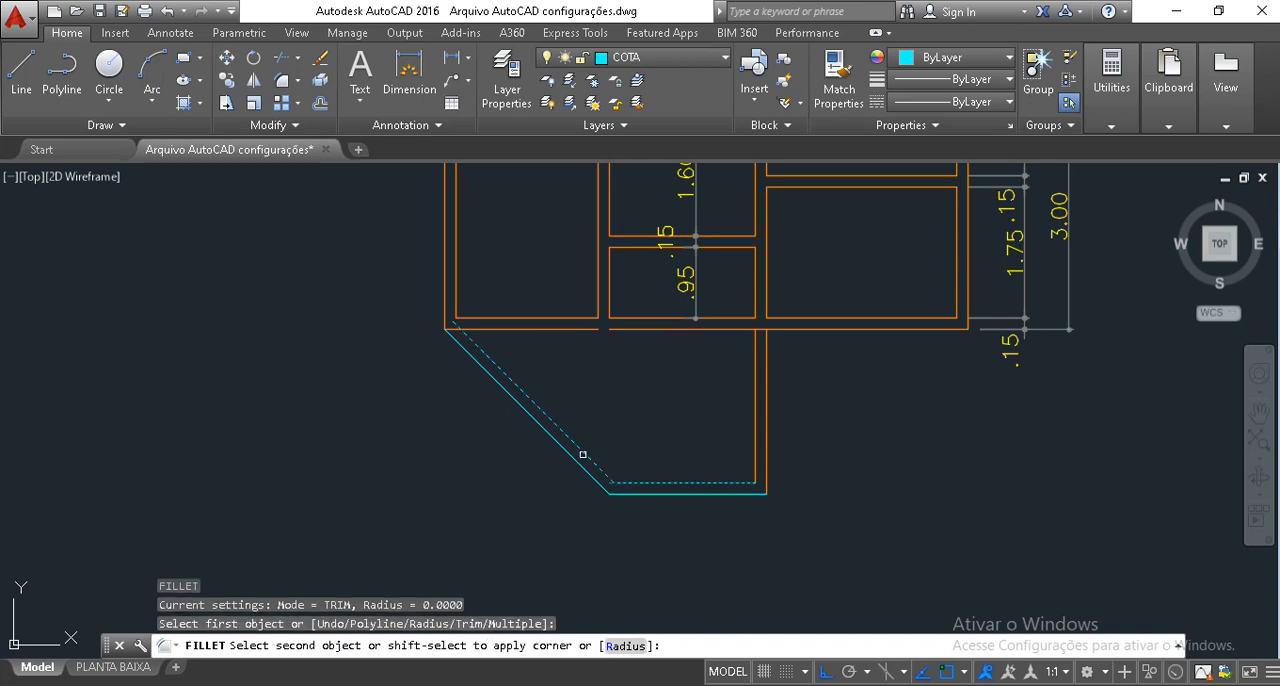
pyautogui.click(583, 455)
# Fillet the inner diagonal line with the house's lower outer wall line so they meet in a sharp corner.
pyautogui.press('Return')
pyautogui.click(473, 342)
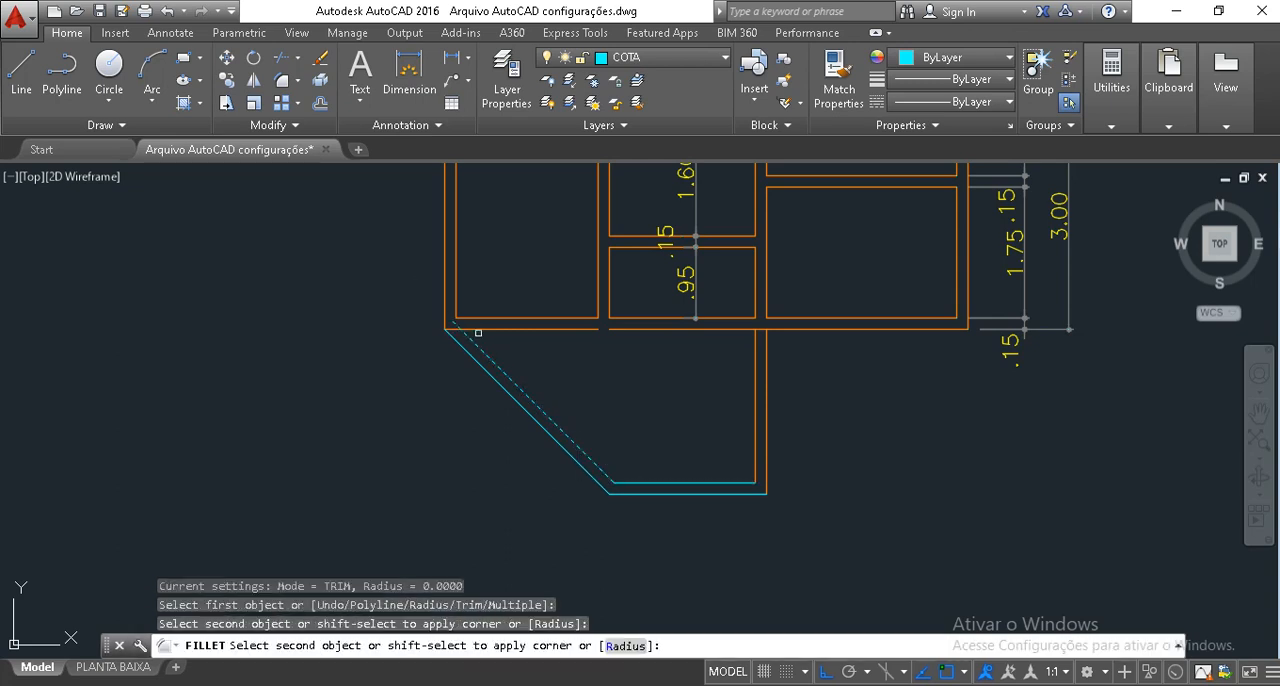
pyautogui.press('Escape')
pyautogui.press('Escape')
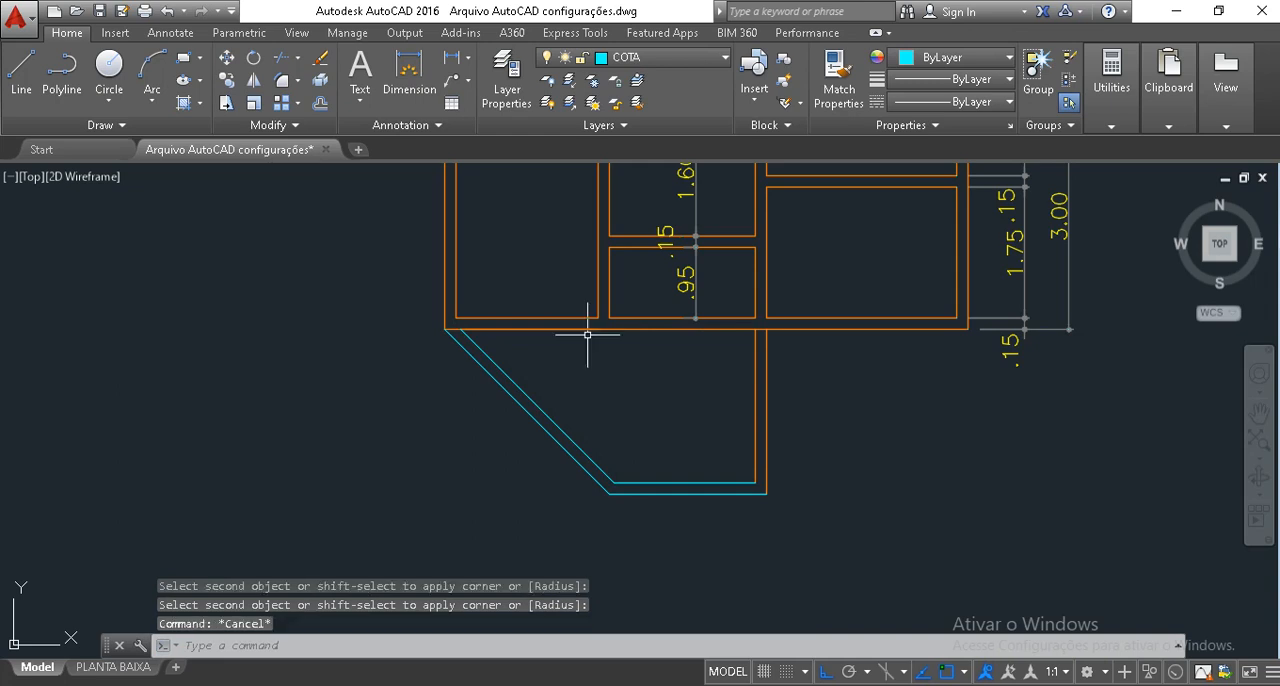
# Erase the leftover segment of the lower outer wall line beneath the left room.
pyautogui.click(343, 297)
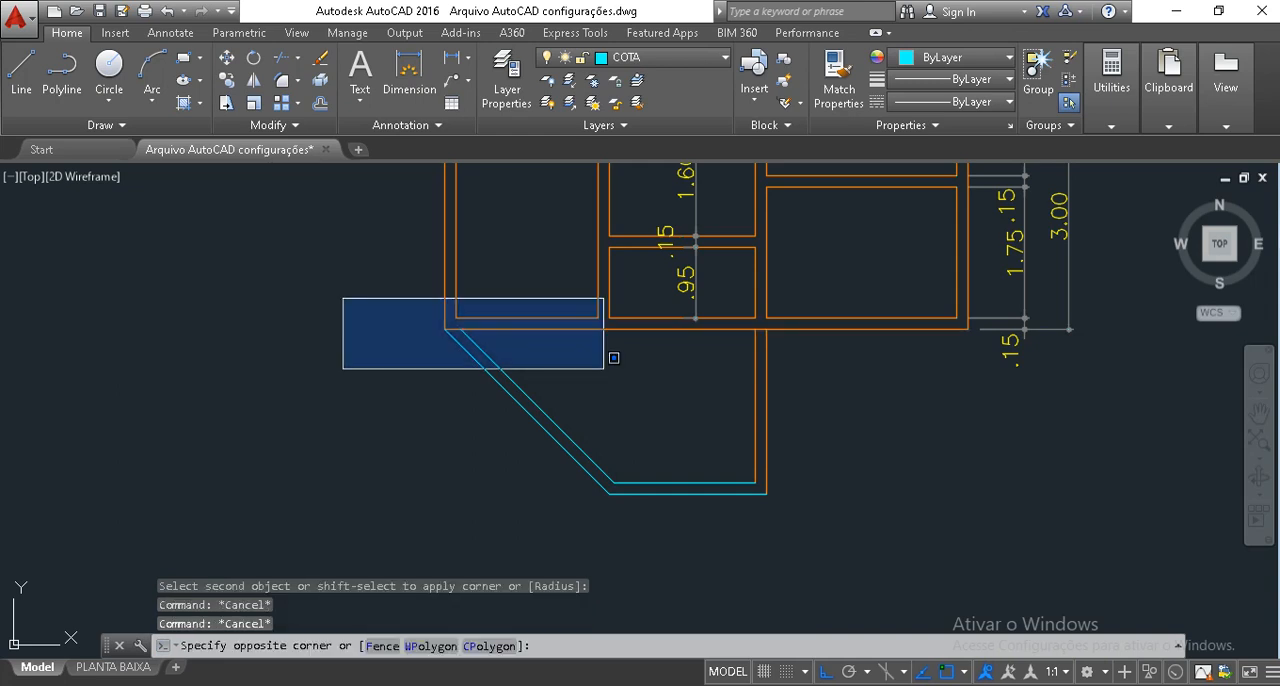
pyautogui.press('Escape')
pyautogui.click(418, 323)
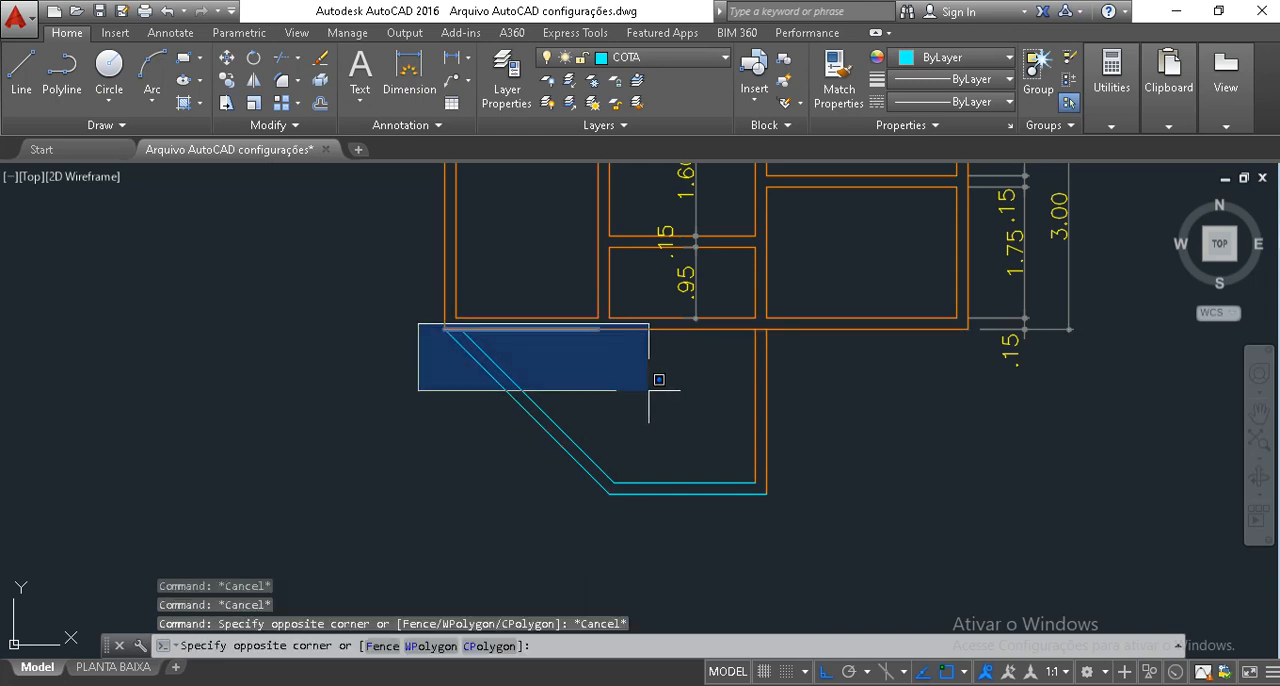
pyautogui.click(647, 388)
pyautogui.press('Delete')
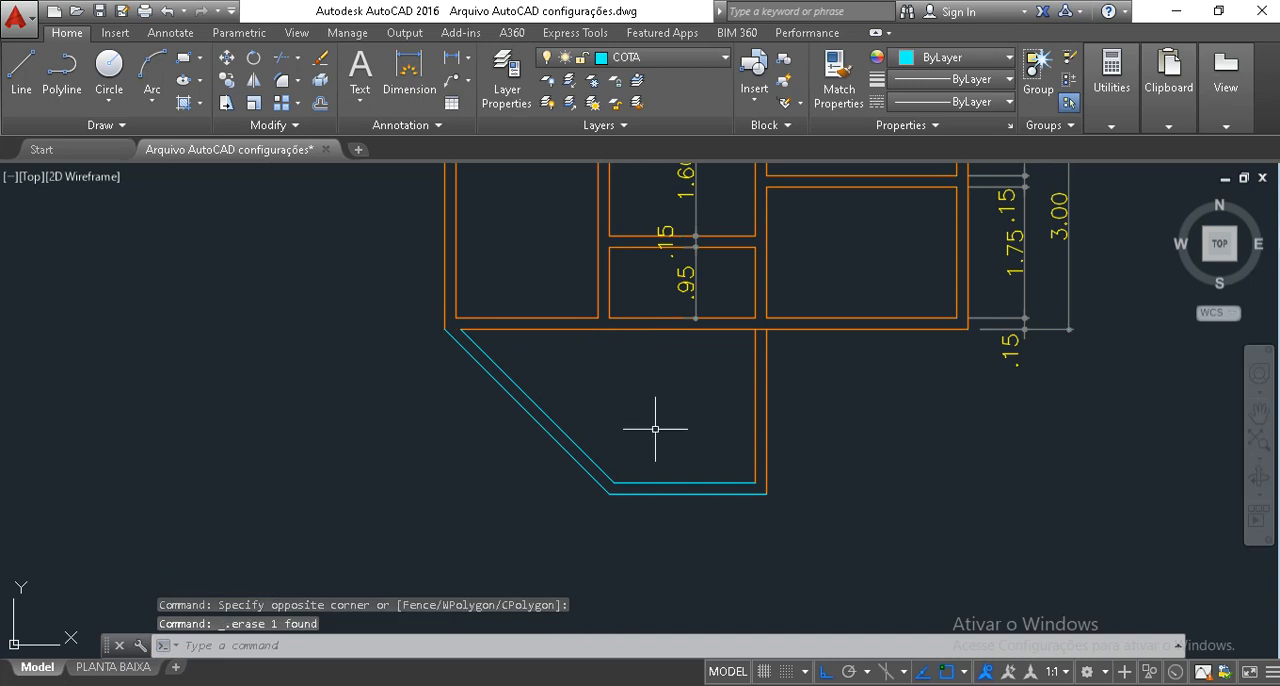
# Assign the extension's diagonal and bottom horizontal wall lines to the PAREDE layer.
pyautogui.click(666, 523)
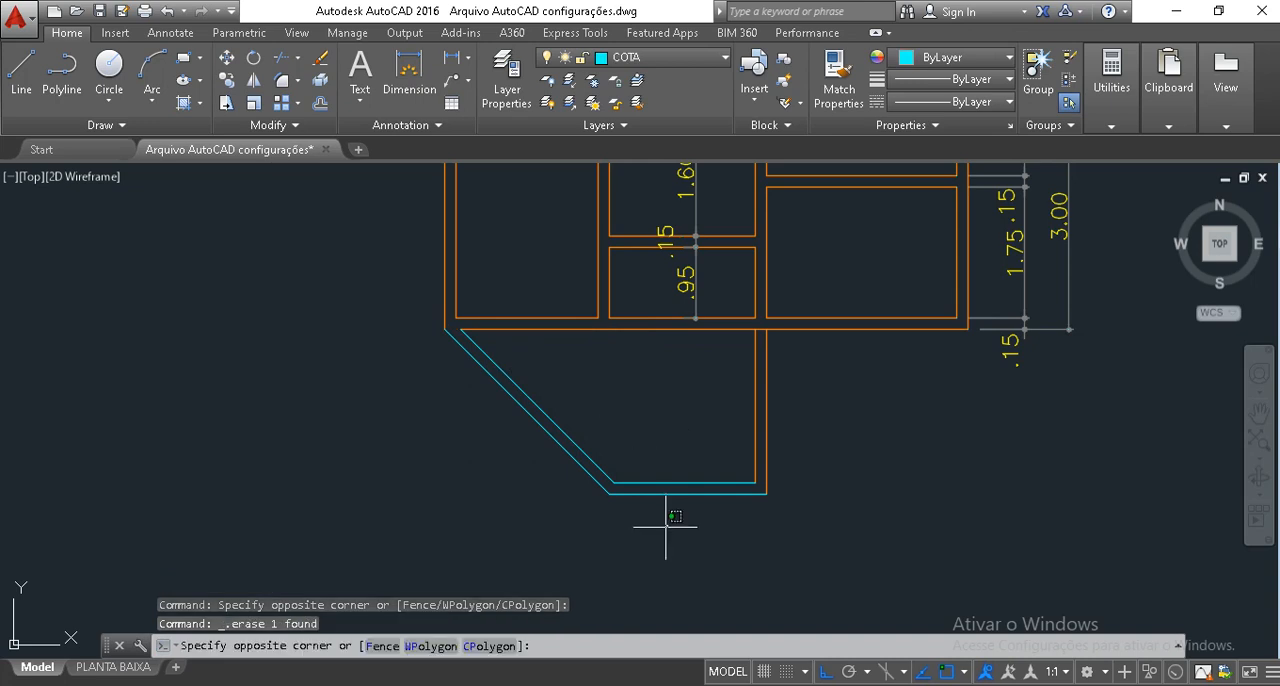
pyautogui.click(523, 223)
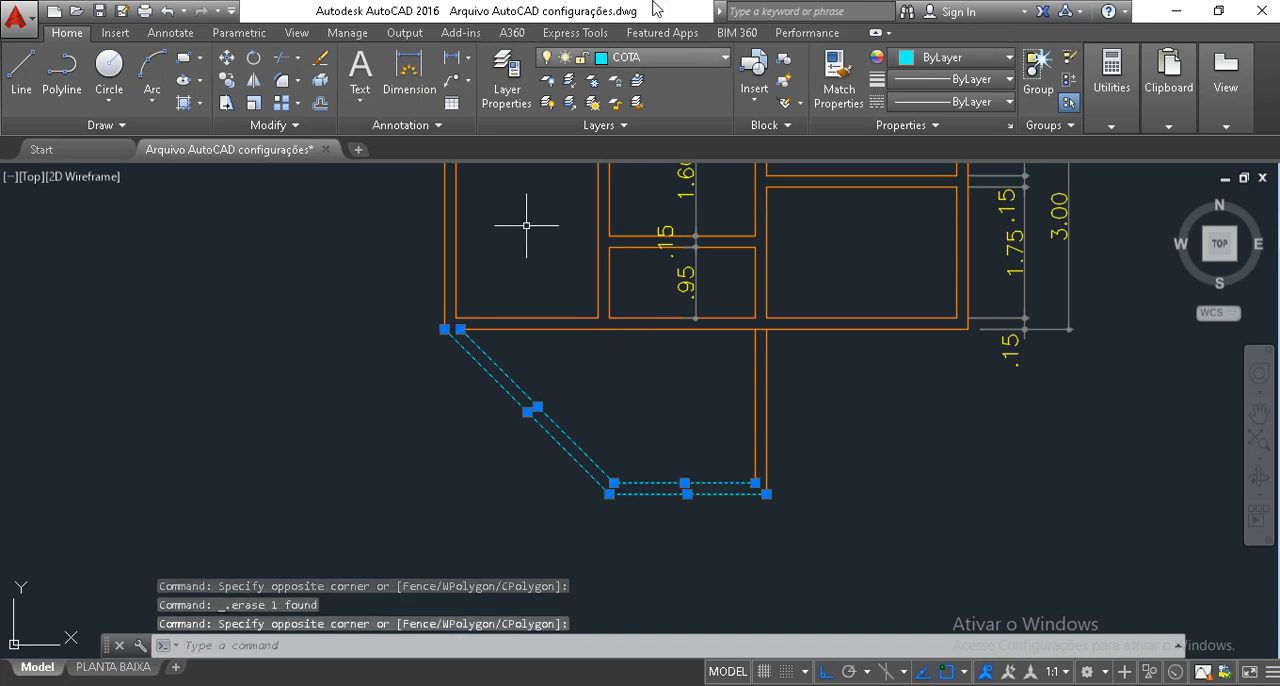
pyautogui.click(662, 58)
pyautogui.click(625, 465)
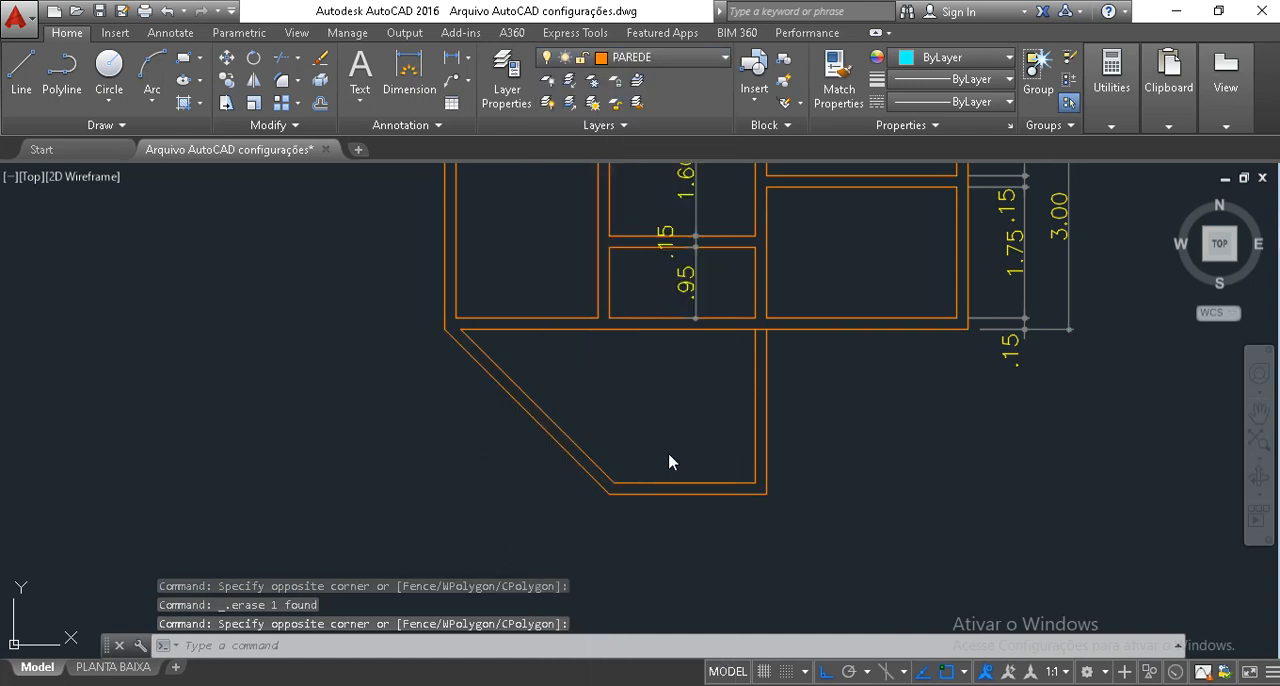
pyautogui.press('Escape')
pyautogui.press('Escape')
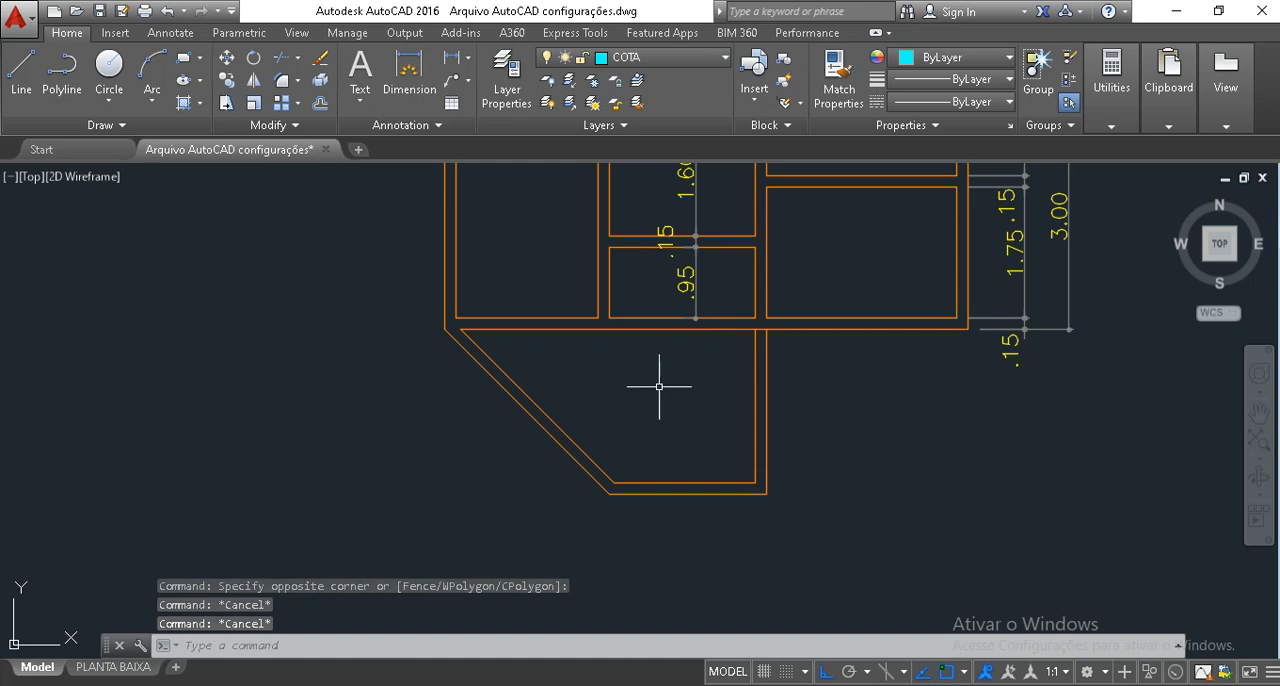
# Trim the house's lower wall line between the extension's two vertical wall lines to open the wall junction.
pyautogui.moveTo(648, 400); pyautogui.dragTo(670, 439, button='middle')
pyautogui.press('Escape')
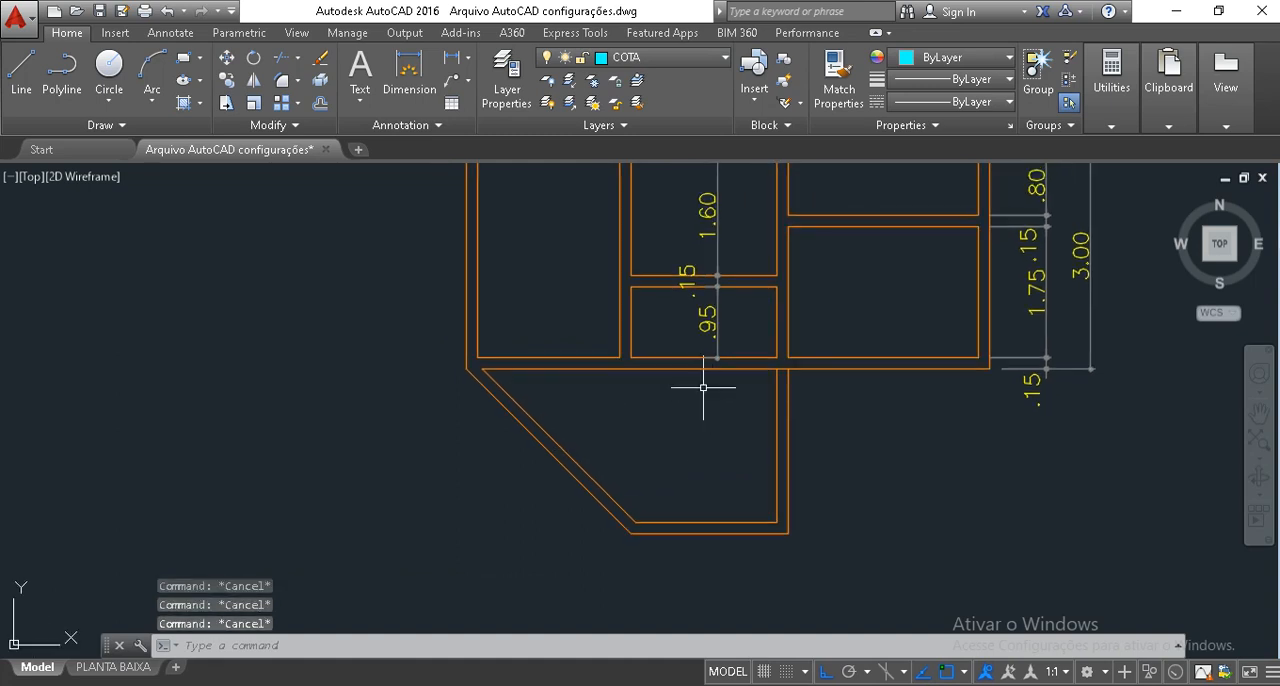
pyautogui.write('tr')
pyautogui.press('space')
pyautogui.press('space')
pyautogui.scroll(2, 820, 360)
pyautogui.click(772, 385)
pyautogui.scroll(6, 771, 386)
pyautogui.click(768, 386)
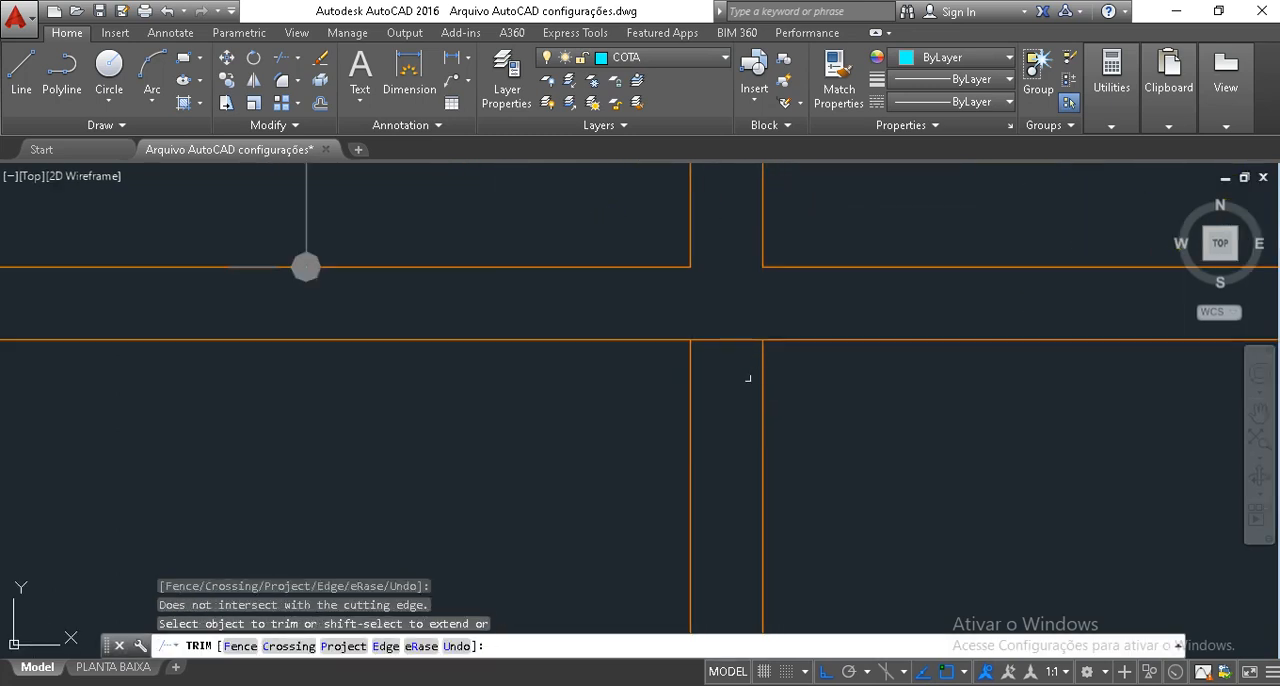
pyautogui.click(746, 370)
pyautogui.click(725, 298)
pyautogui.press('Escape')
pyautogui.scroll(-8, 728, 295)
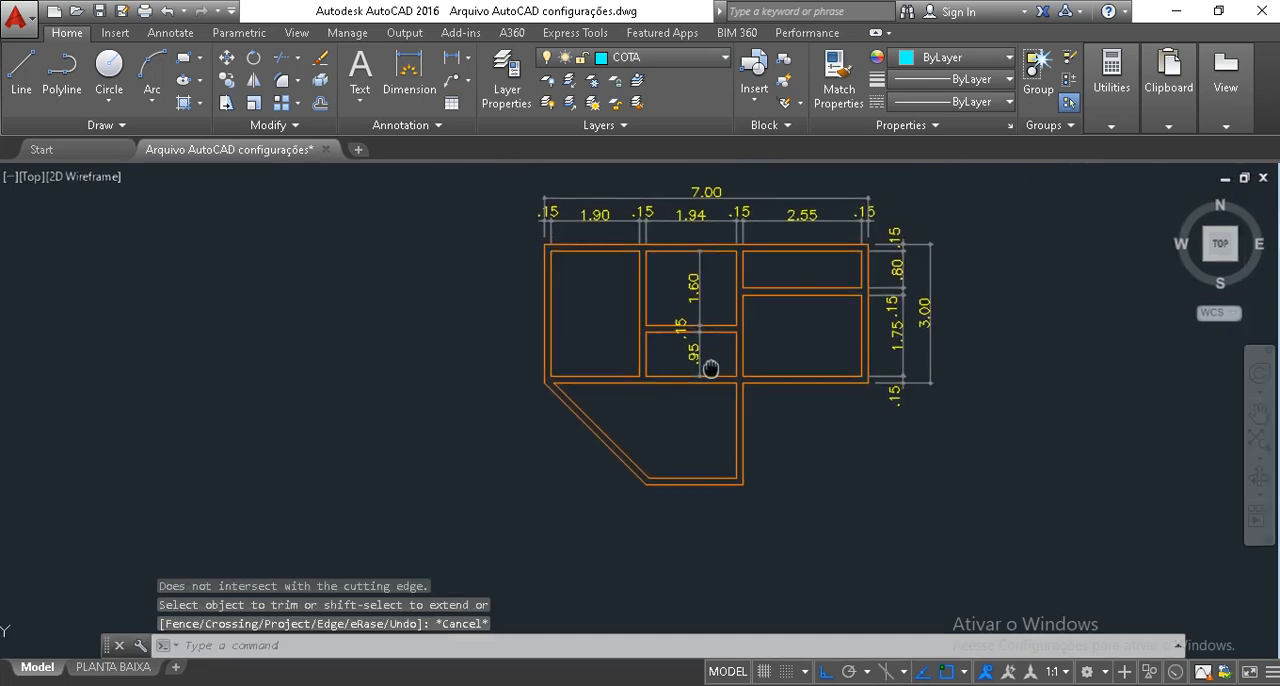
# Add an aligned dimension along the extension's outer diagonal wall line, placed outside the wall.
pyautogui.scroll(2, 695, 387)
pyautogui.moveTo(686, 414)
pyautogui.mouseDown(button='middle')
pyautogui.moveTo(686, 472)
pyautogui.moveTo(660, 492)
pyautogui.mouseUp(button='middle')
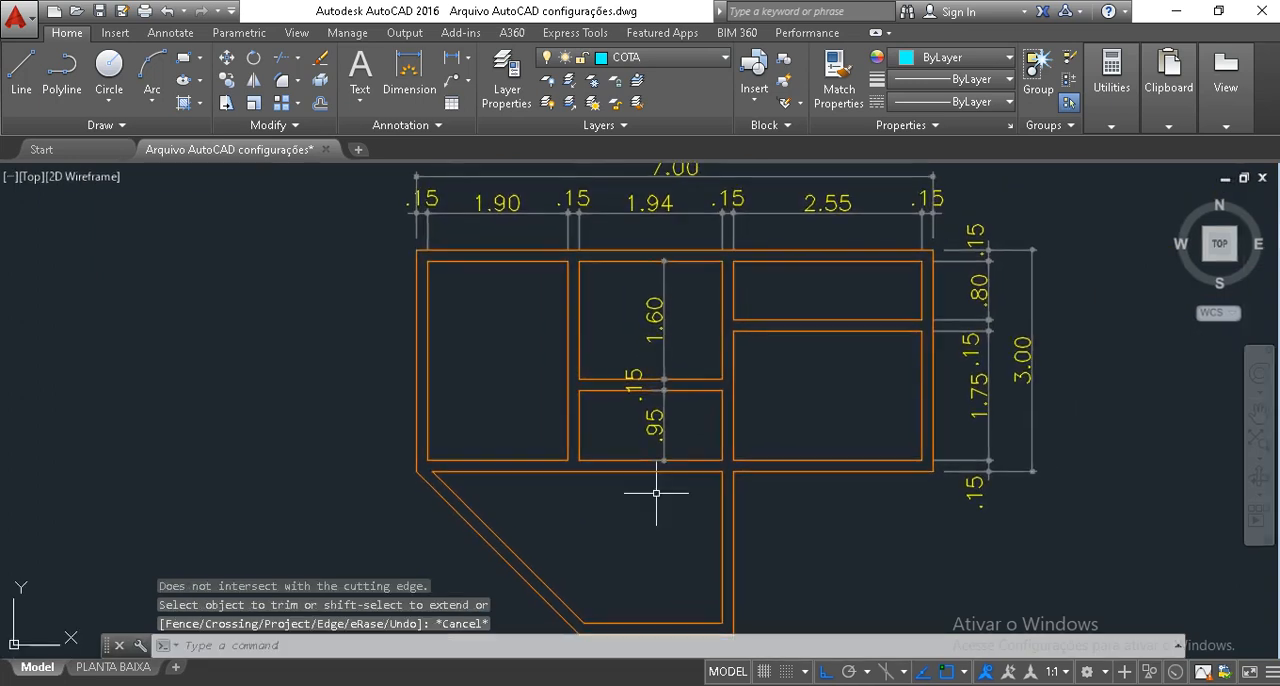
pyautogui.scroll(-2, 656, 483)
pyautogui.scroll(2, 629, 437)
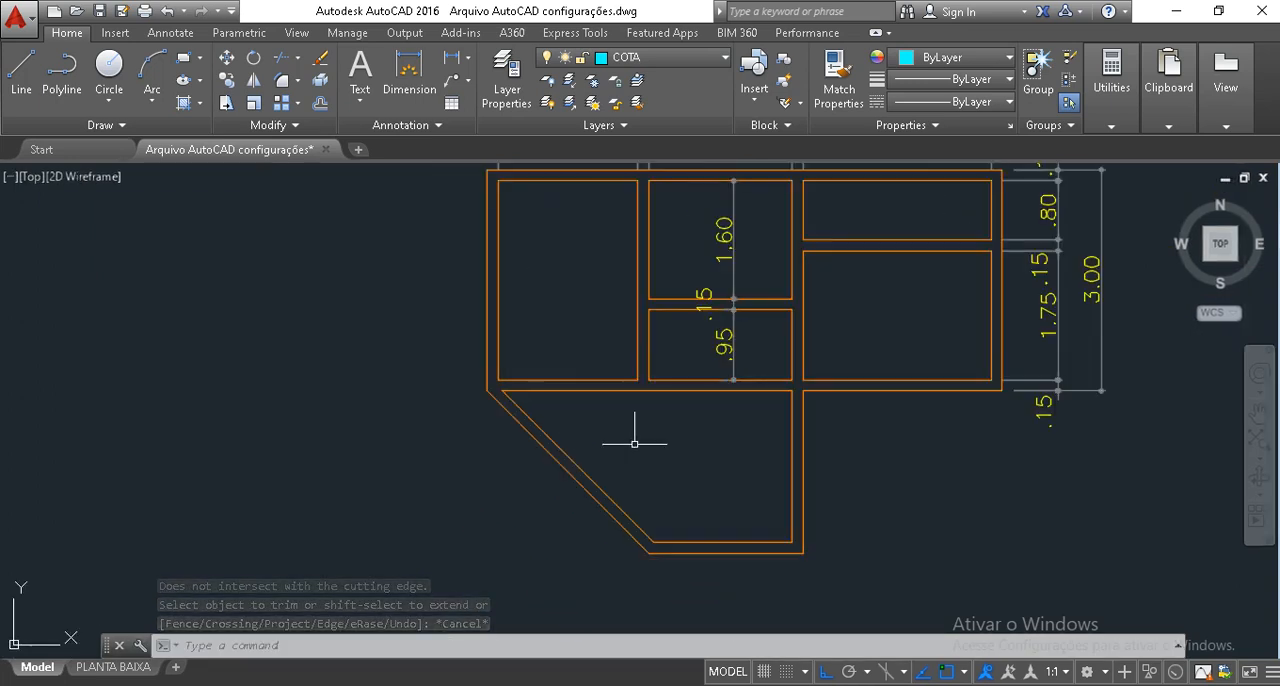
pyautogui.moveTo(588, 446); pyautogui.dragTo(569, 408, button='middle')
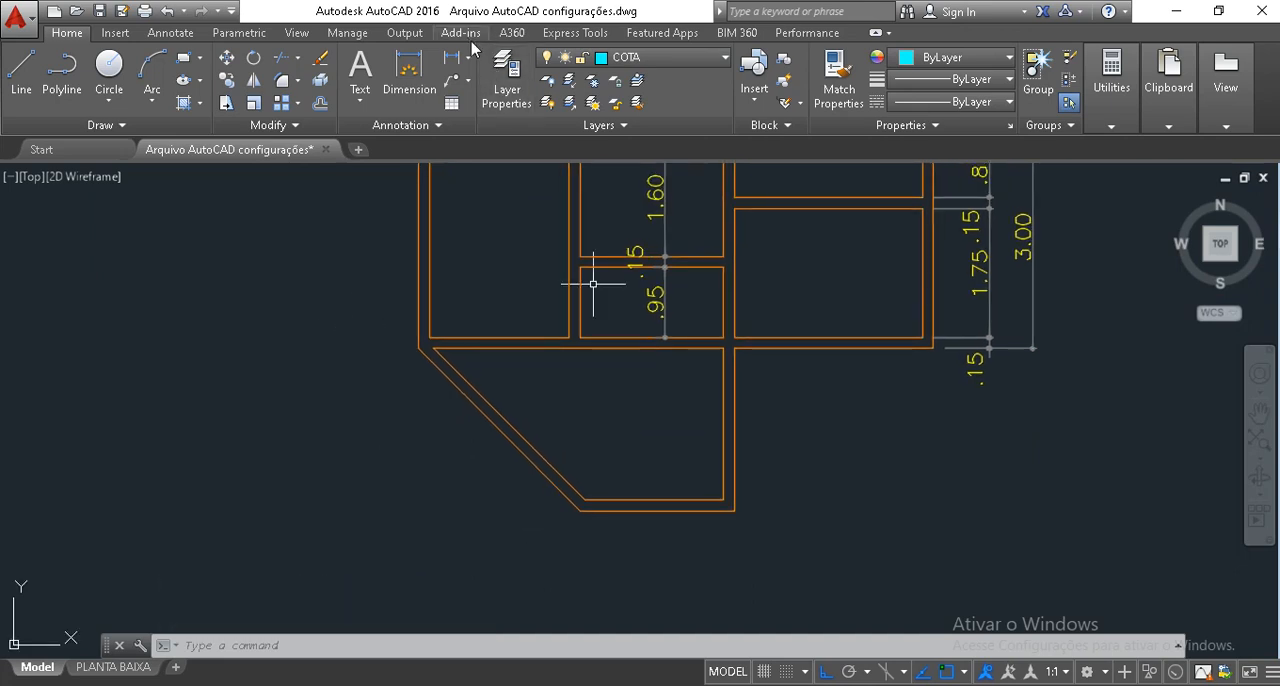
pyautogui.click(467, 60)
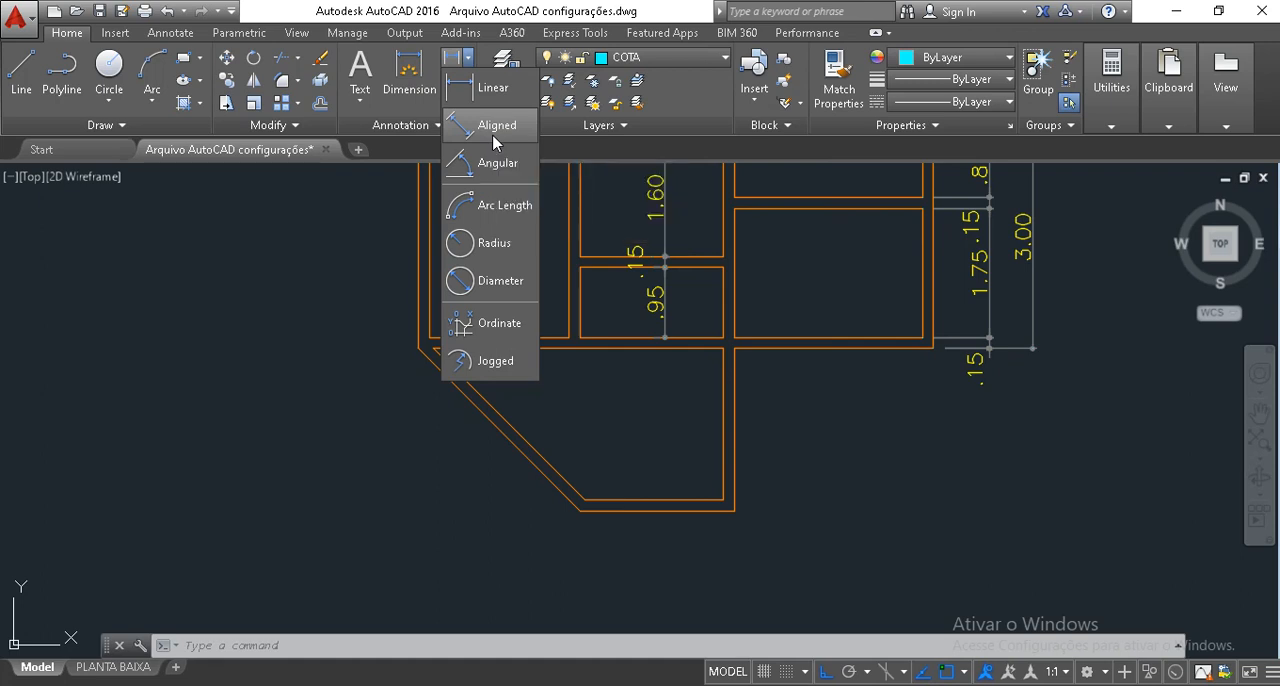
pyautogui.click(492, 130)
pyautogui.click(418, 348)
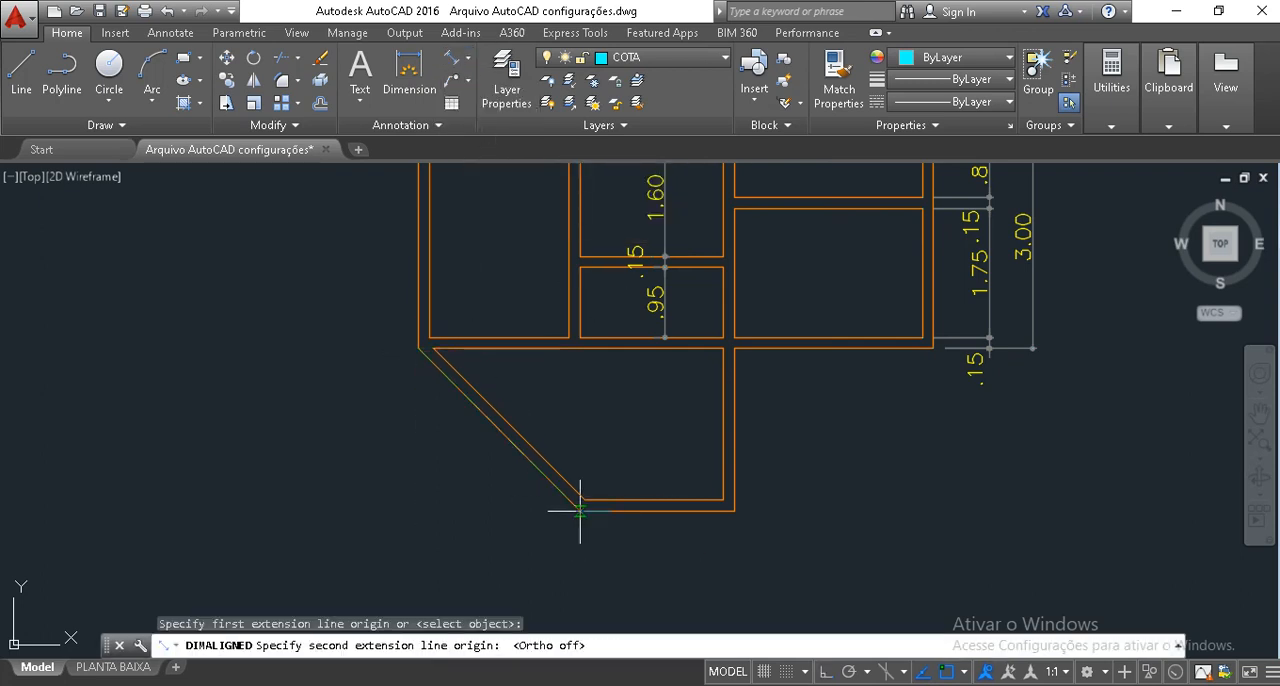
pyautogui.click(580, 511)
pyautogui.click(531, 508)
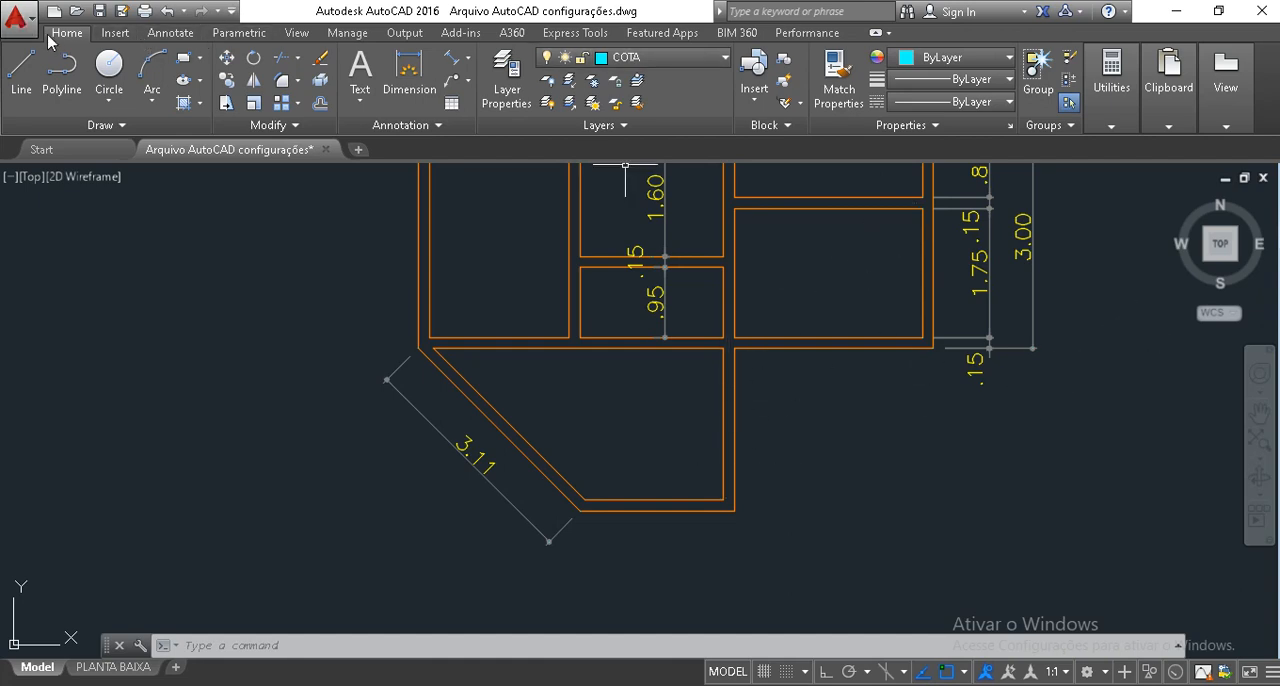
pyautogui.click(18, 19)
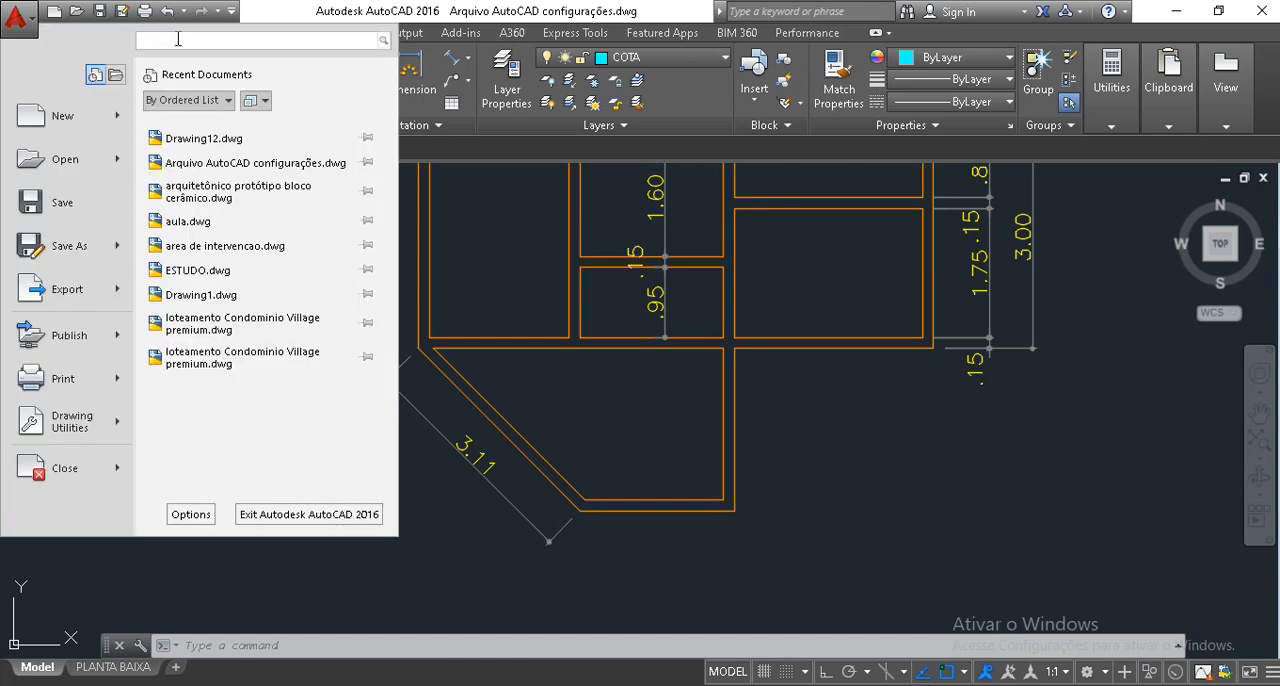
pyautogui.click(20, 22)
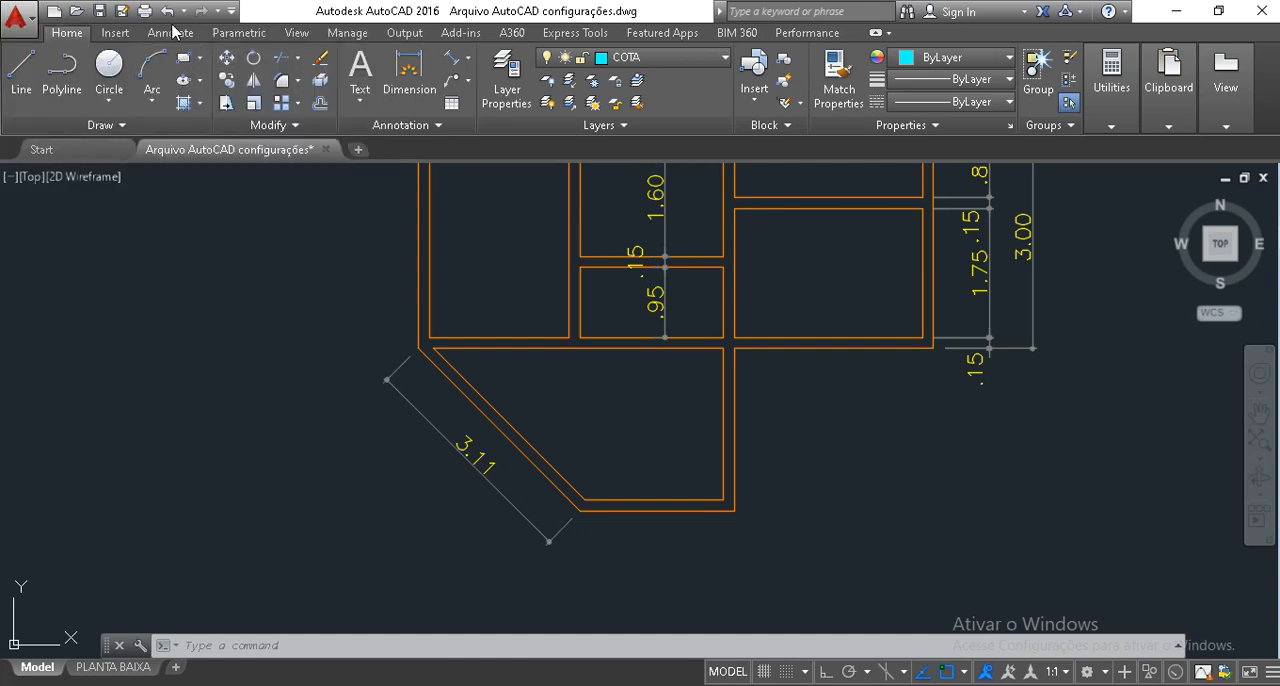
pyautogui.click(171, 32)
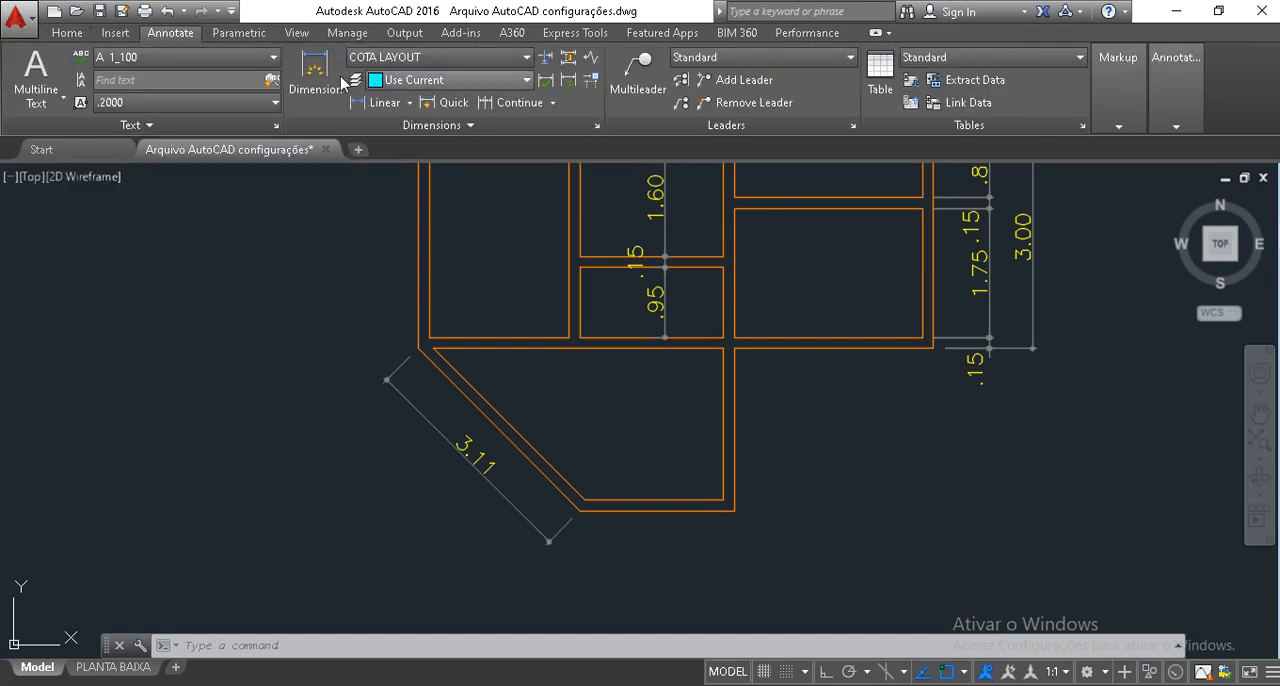
pyautogui.click(516, 110)
pyautogui.press('Escape')
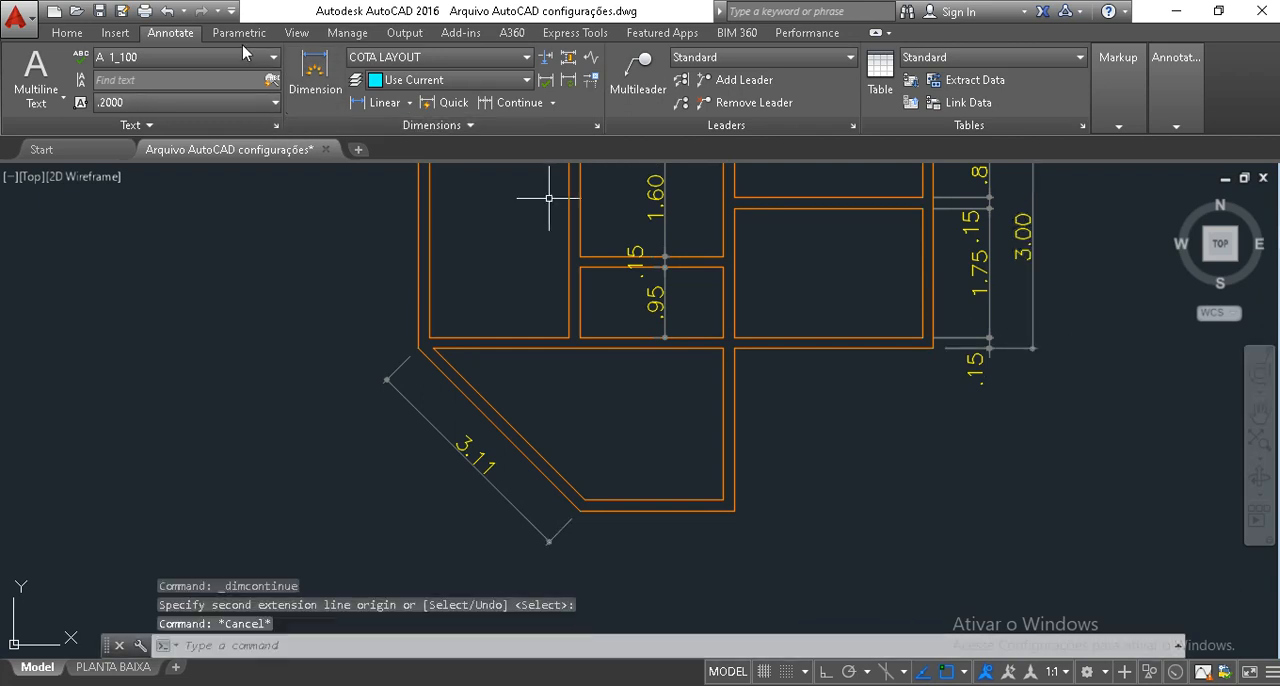
pyautogui.press('Escape')
pyautogui.press('Escape')
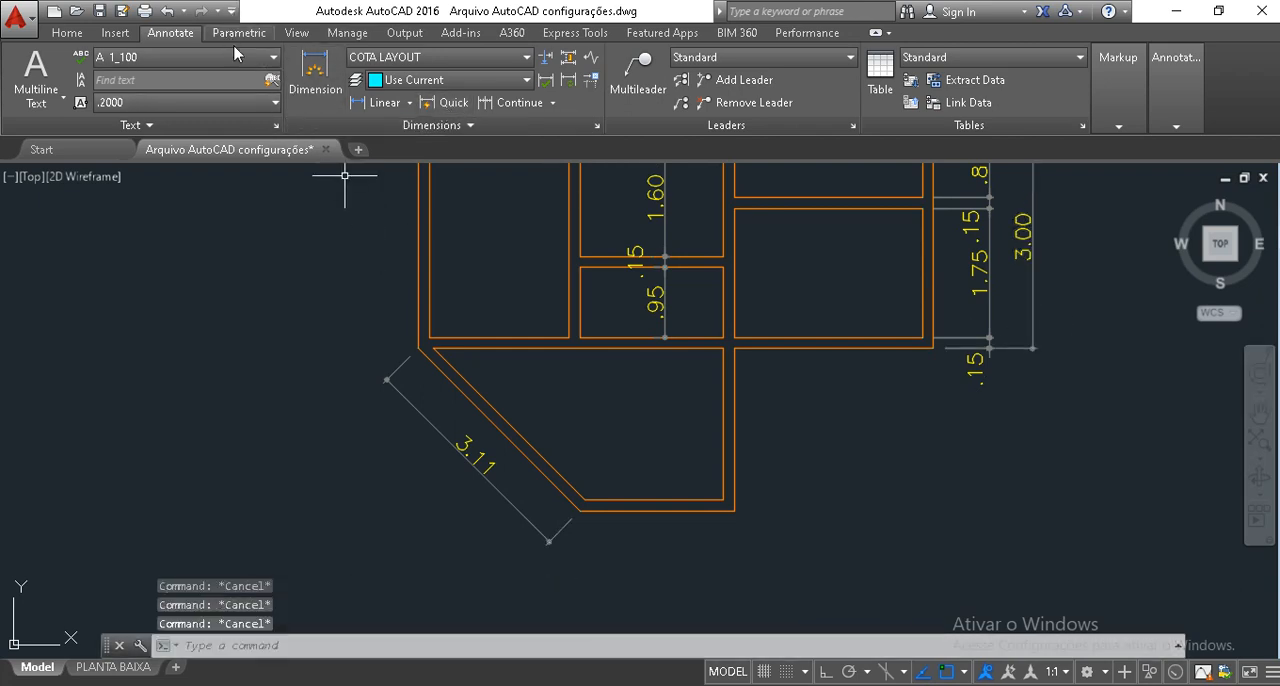
pyautogui.click(516, 103)
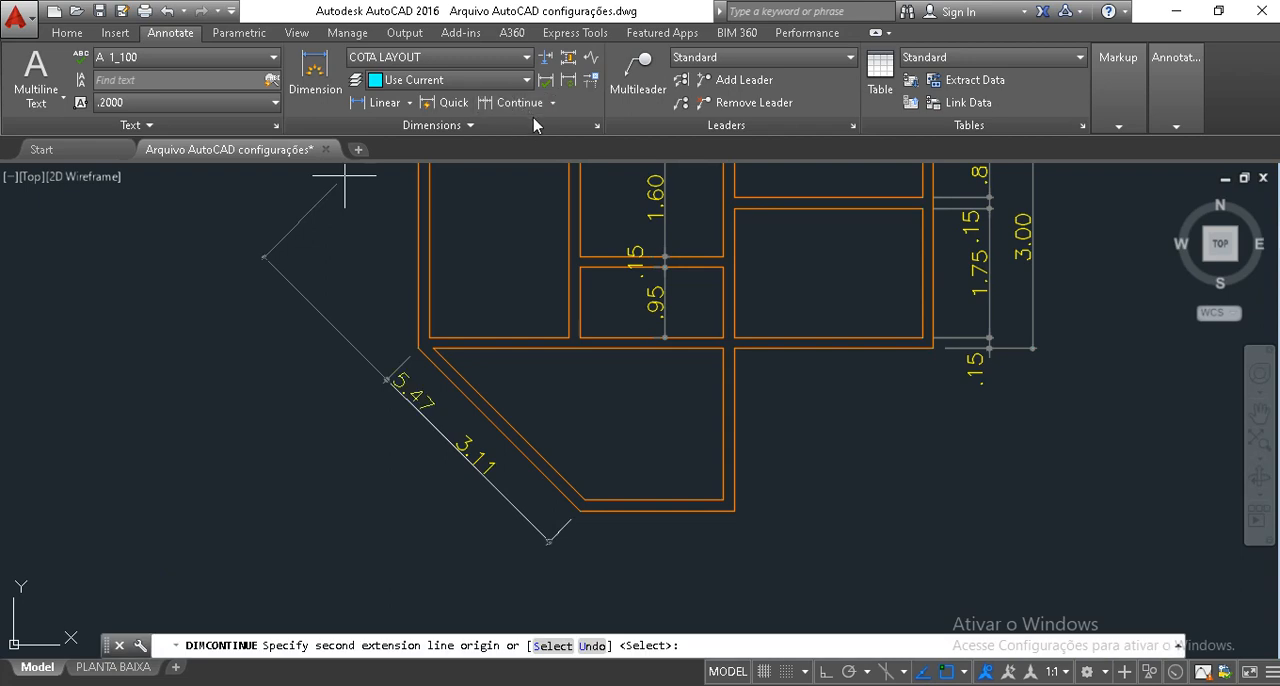
pyautogui.click(552, 103)
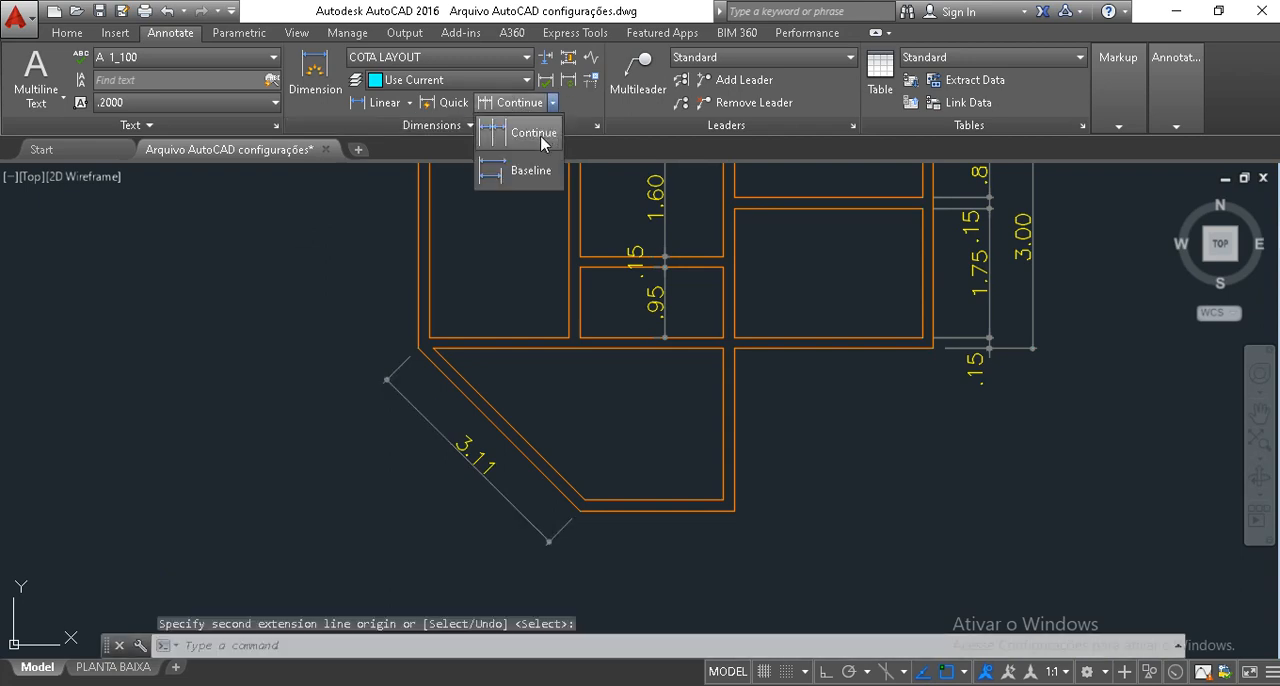
pyautogui.click(536, 143)
pyautogui.press('Escape')
pyautogui.press('Escape')
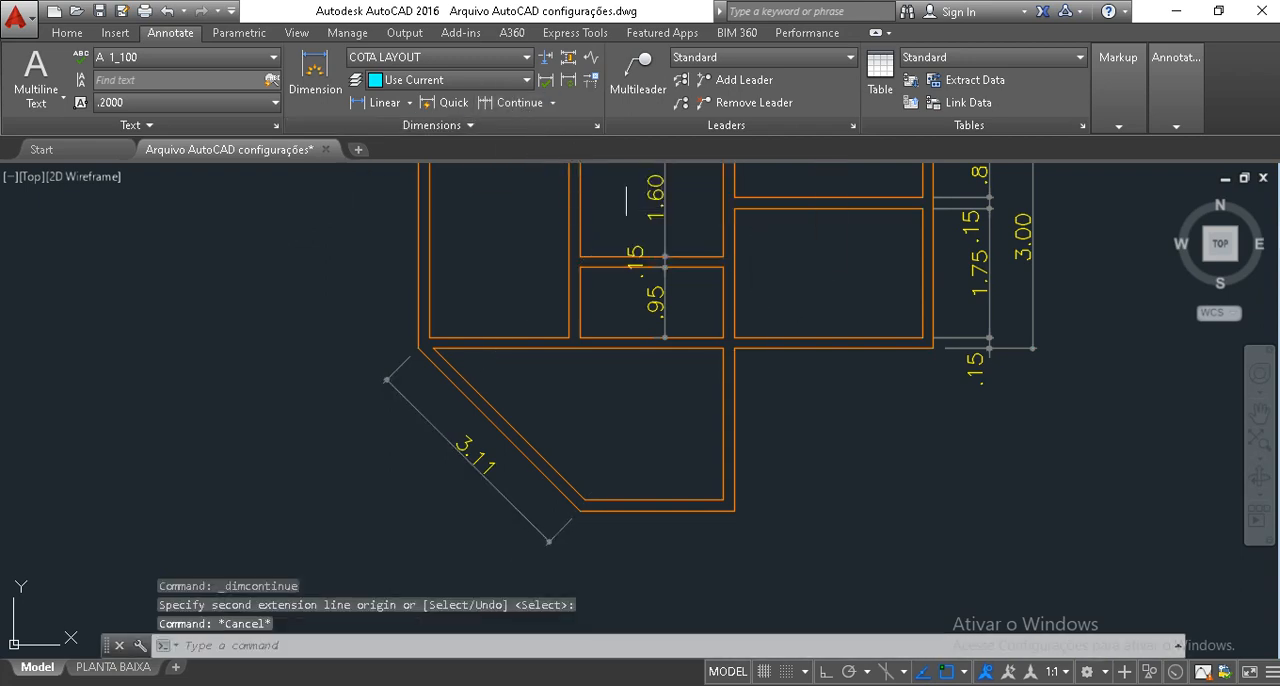
pyautogui.press('Escape')
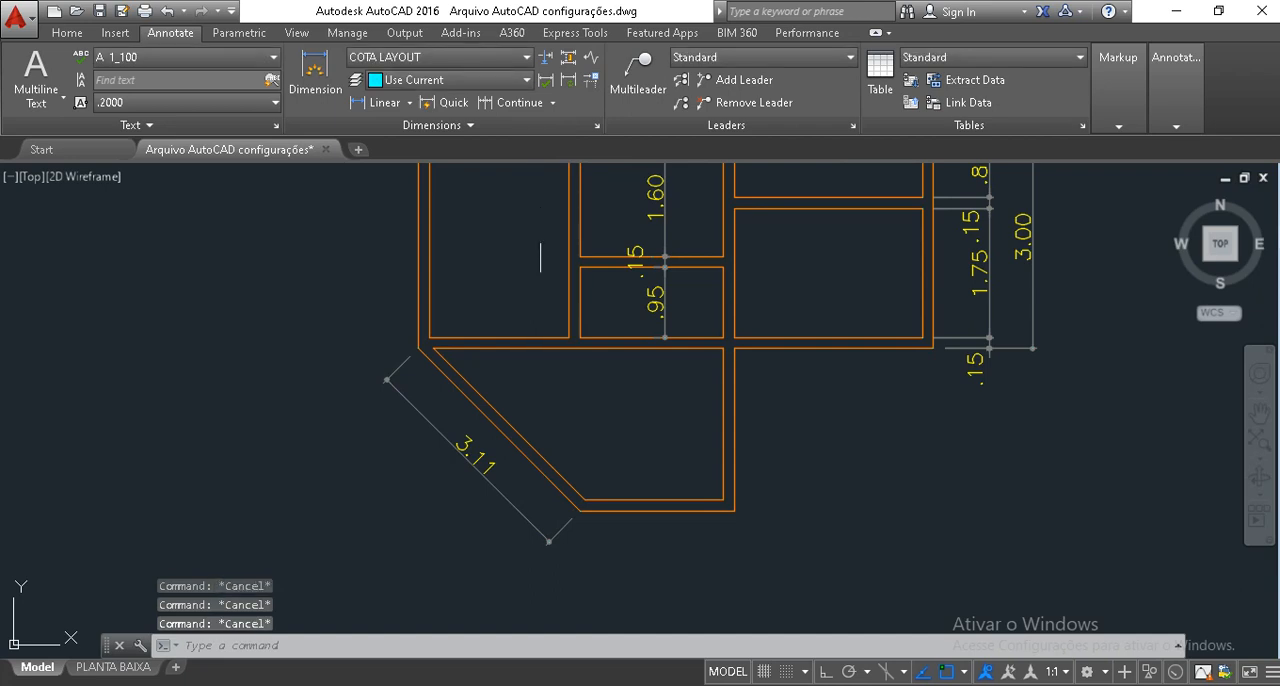
pyautogui.write('l')
pyautogui.press('Return')
pyautogui.press('Escape')
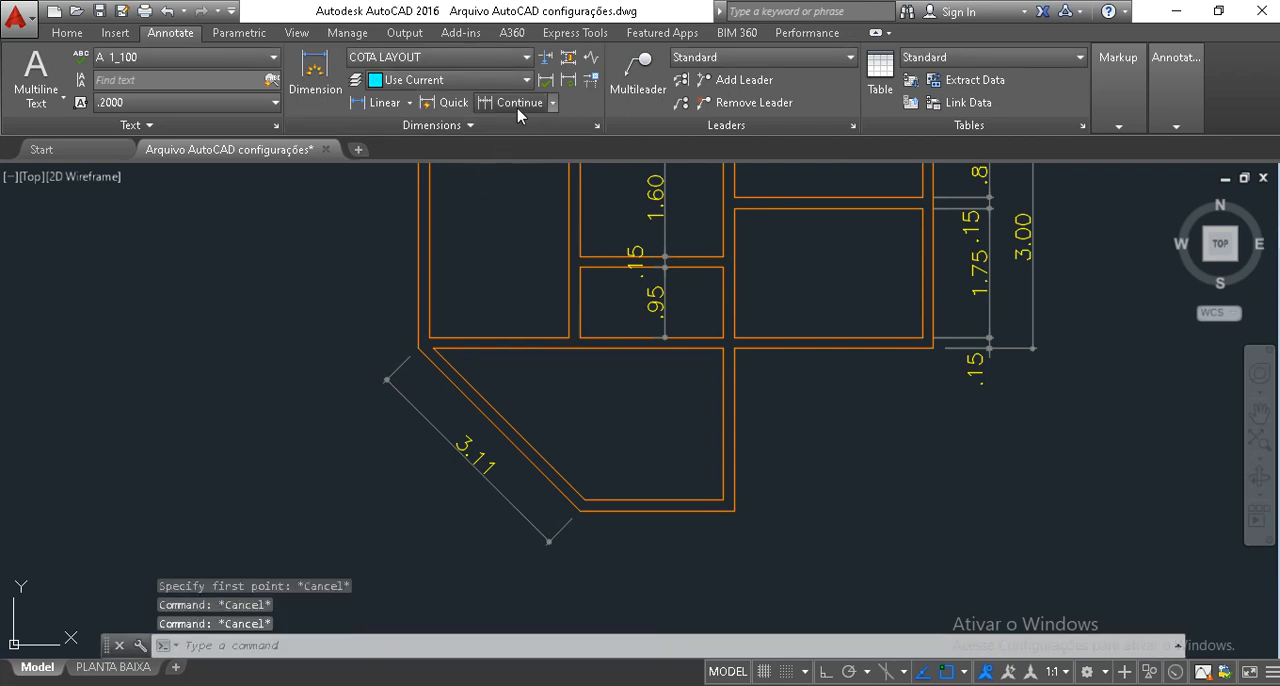
pyautogui.click(519, 110)
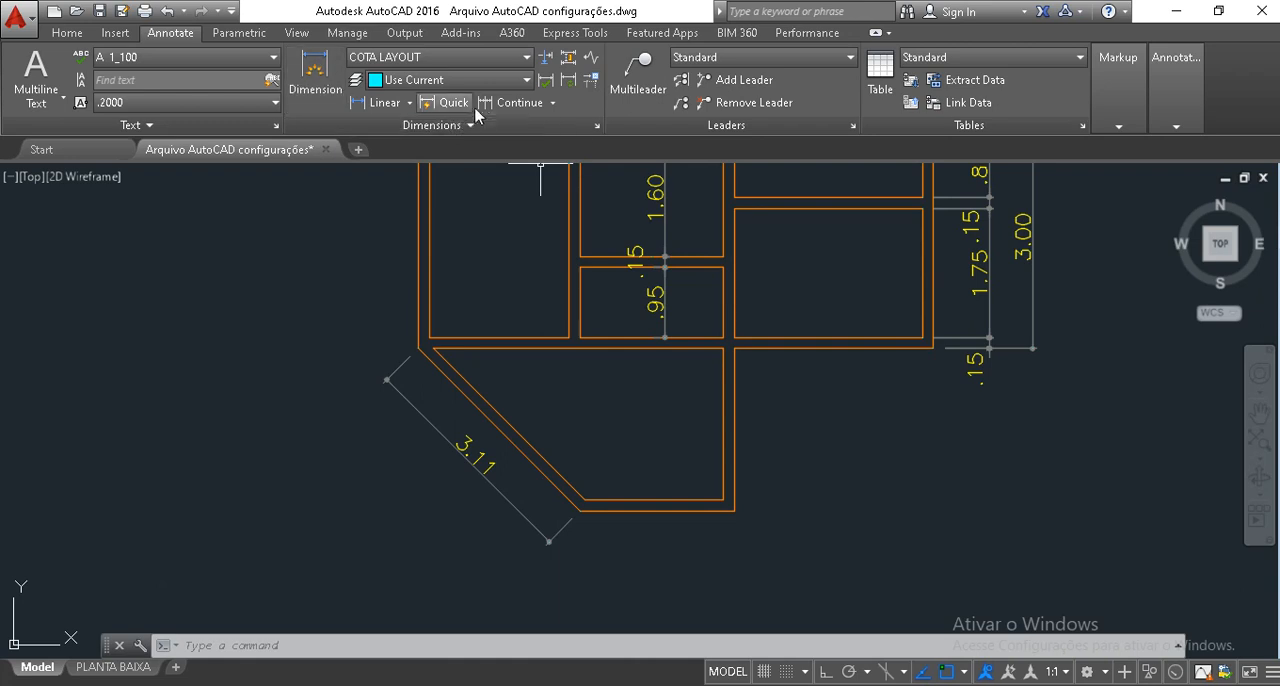
# Add a vertical linear dimension from the end of the overall 3.00 dimension to the extension's lower outer corner, placed outside the house.
pyautogui.click(380, 102)
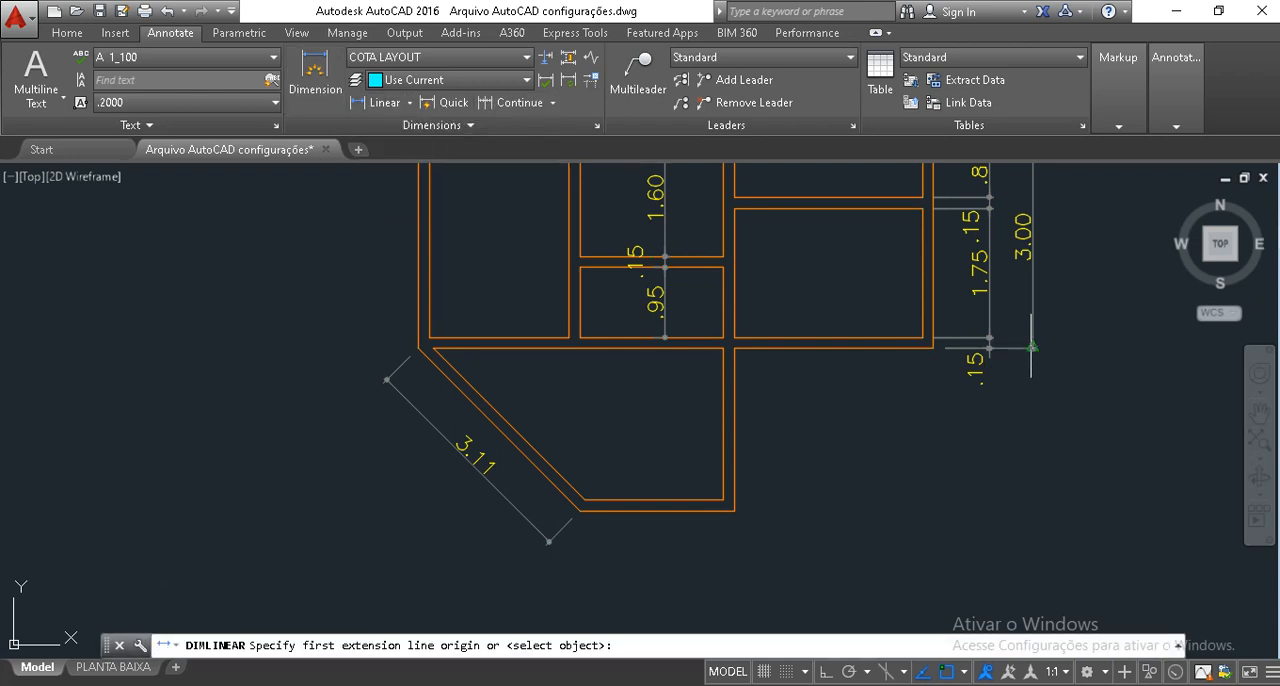
pyautogui.scroll(10, 1031, 347)
pyautogui.click(853, 282)
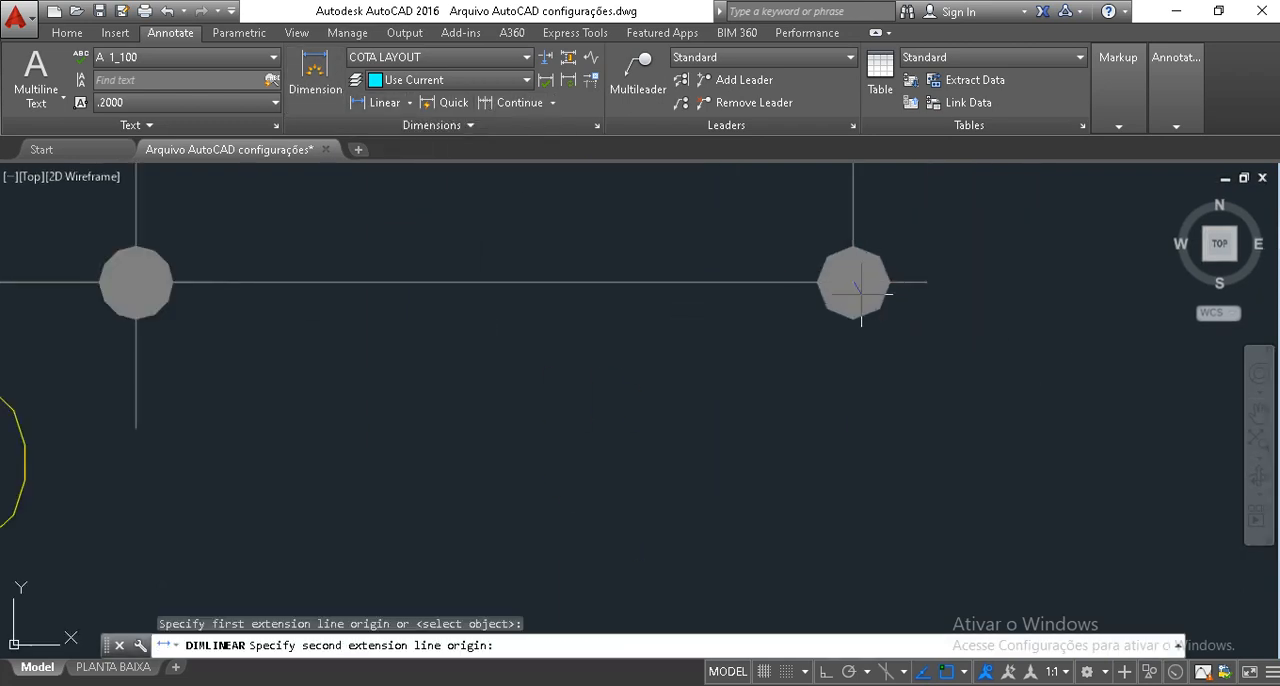
pyautogui.scroll(-8, 856, 284)
pyautogui.scroll(2, 657, 457)
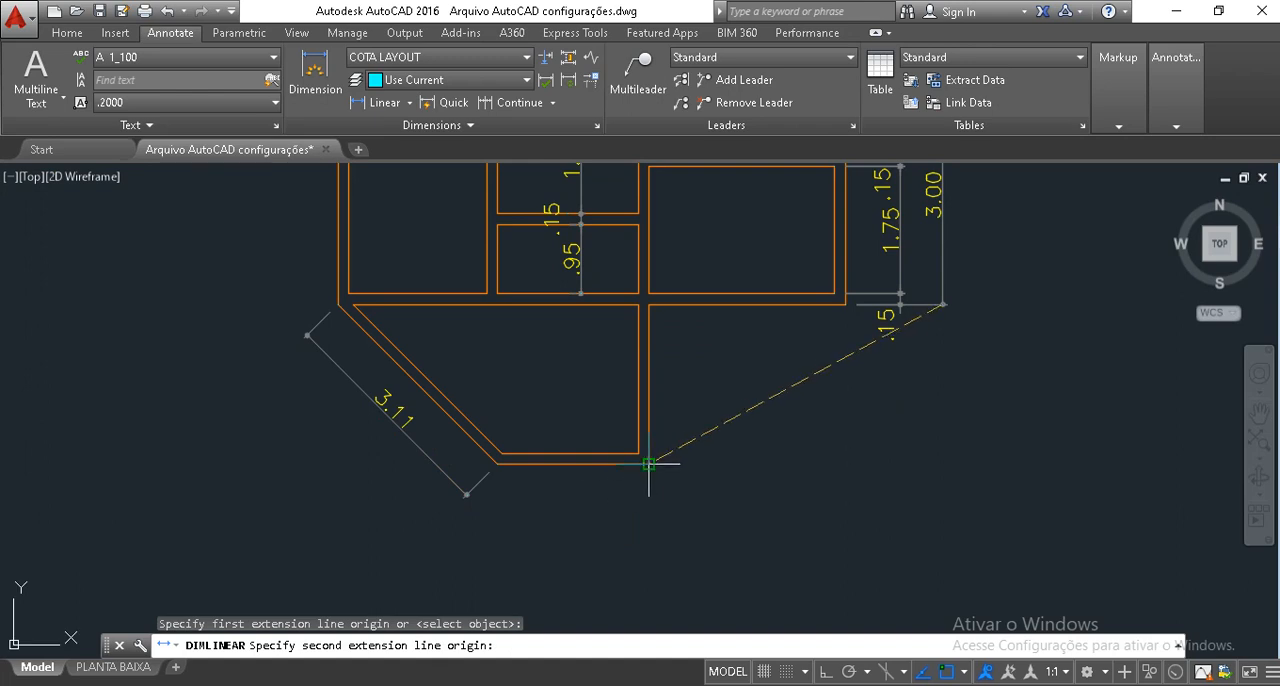
pyautogui.click(650, 463)
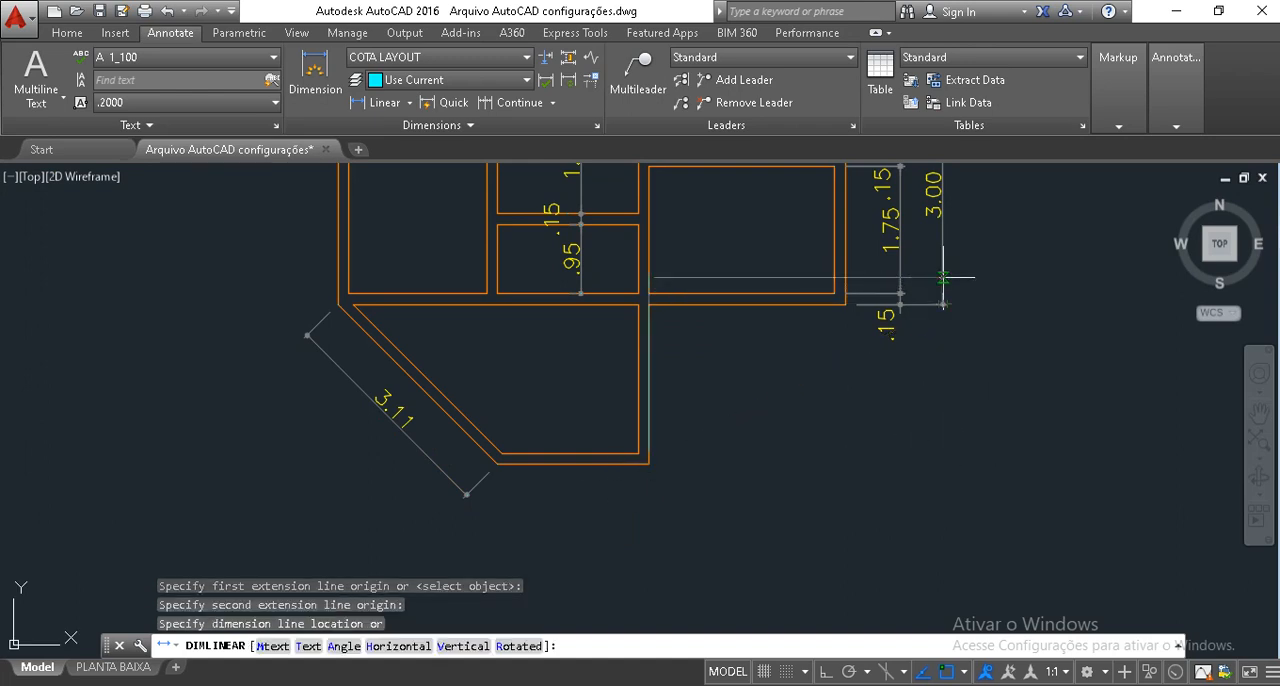
pyautogui.scroll(7, 935, 295)
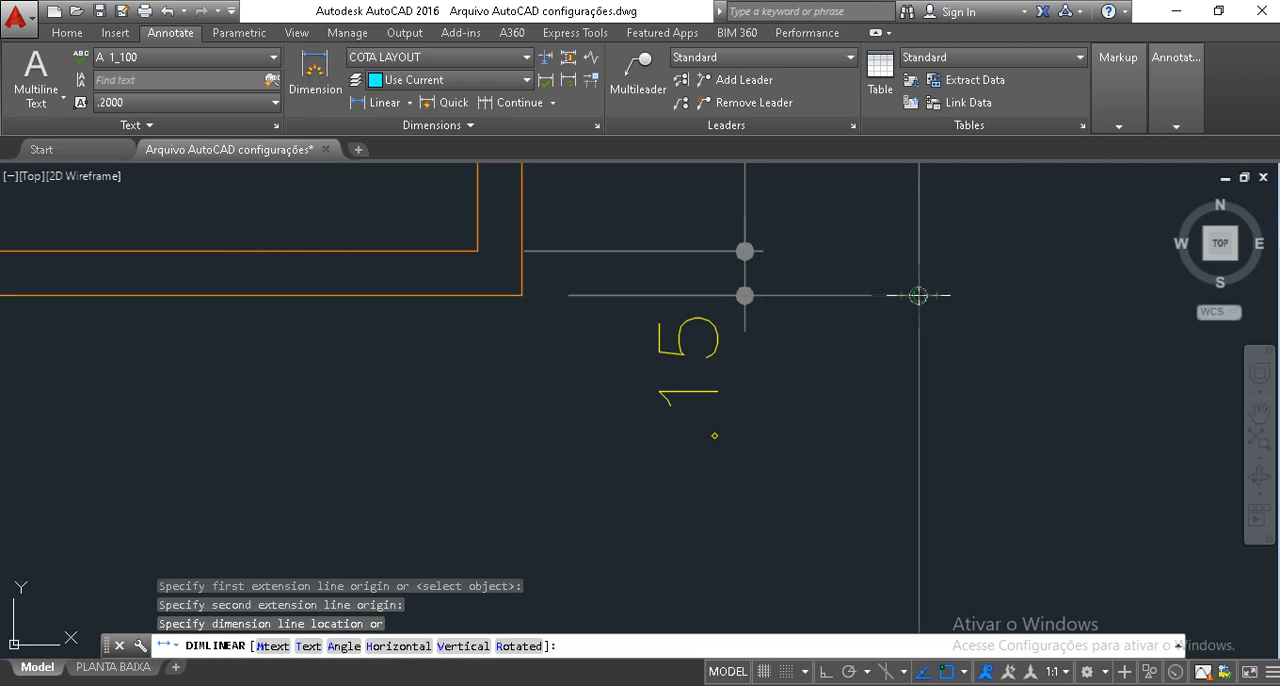
pyautogui.click(973, 295)
pyautogui.scroll(-6, 982, 386)
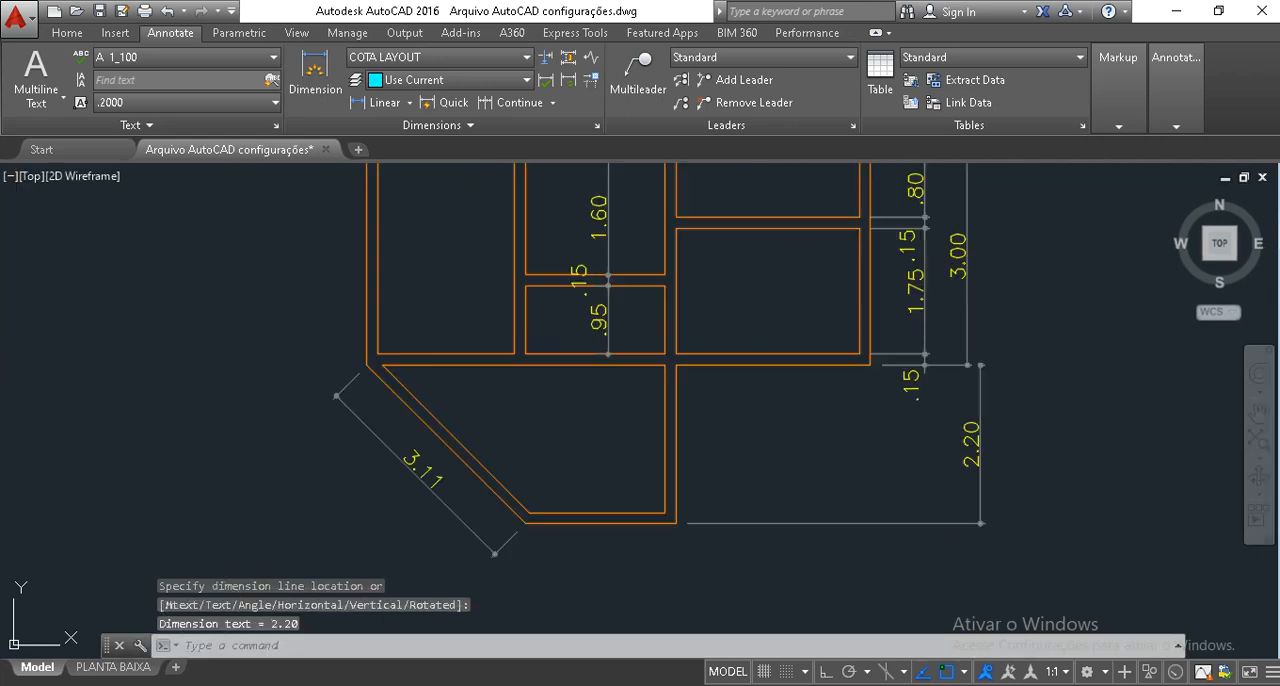
# Stretch the new vertical dimension's line into alignment with the overall 3.00 dimension line above it.
pyautogui.moveTo(991, 448); pyautogui.dragTo(983, 434, button='middle')
pyautogui.click(985, 438)
pyautogui.click(927, 407)
pyautogui.scroll(2, 993, 372)
pyautogui.scroll(6, 995, 345)
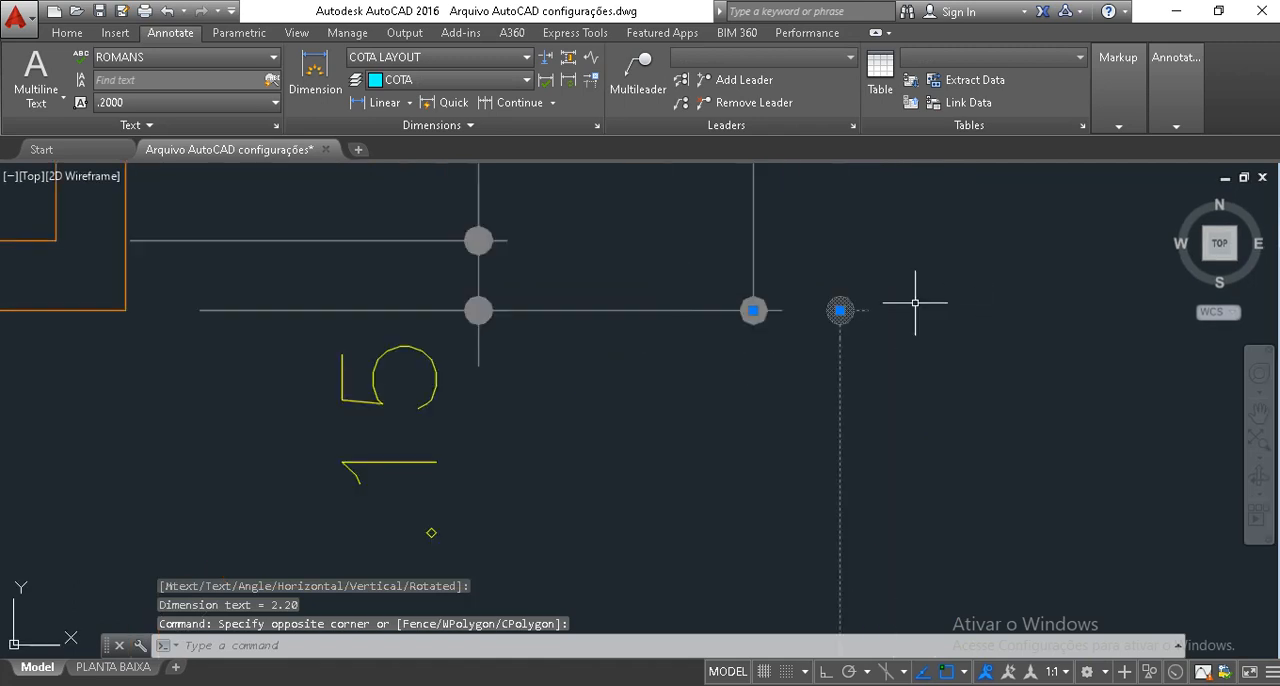
pyautogui.click(840, 310)
pyautogui.scroll(-2, 829, 325)
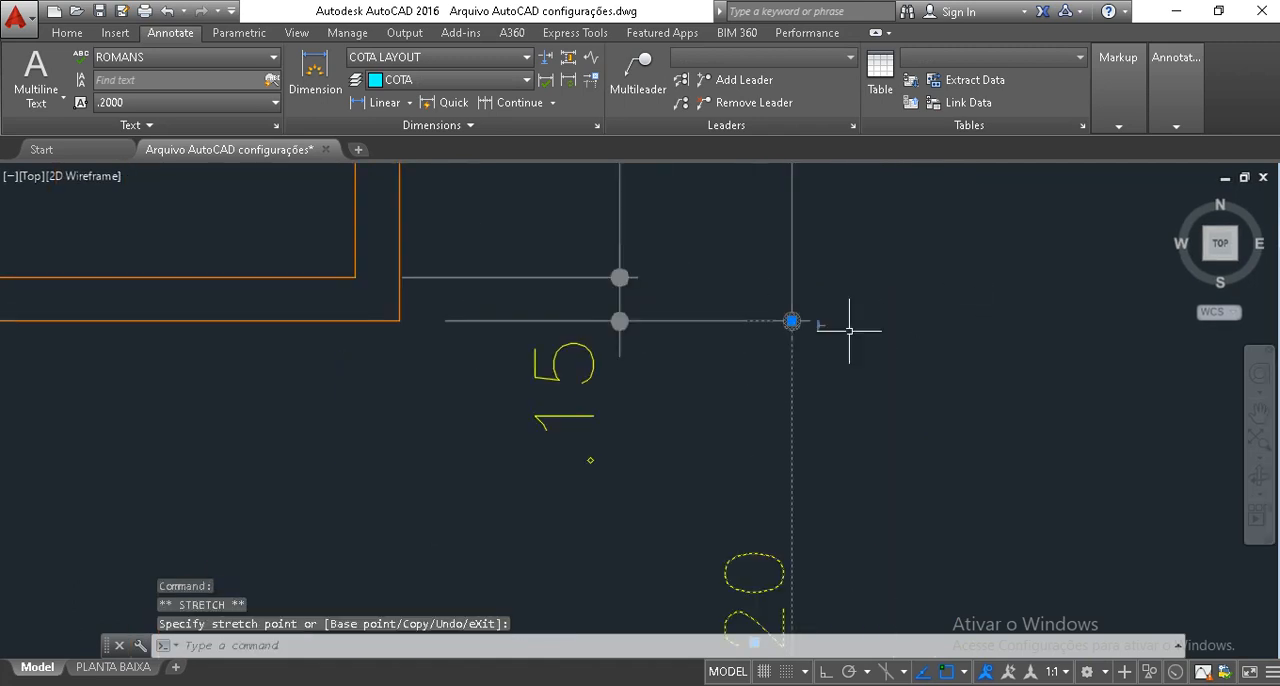
pyautogui.scroll(-2, 777, 416)
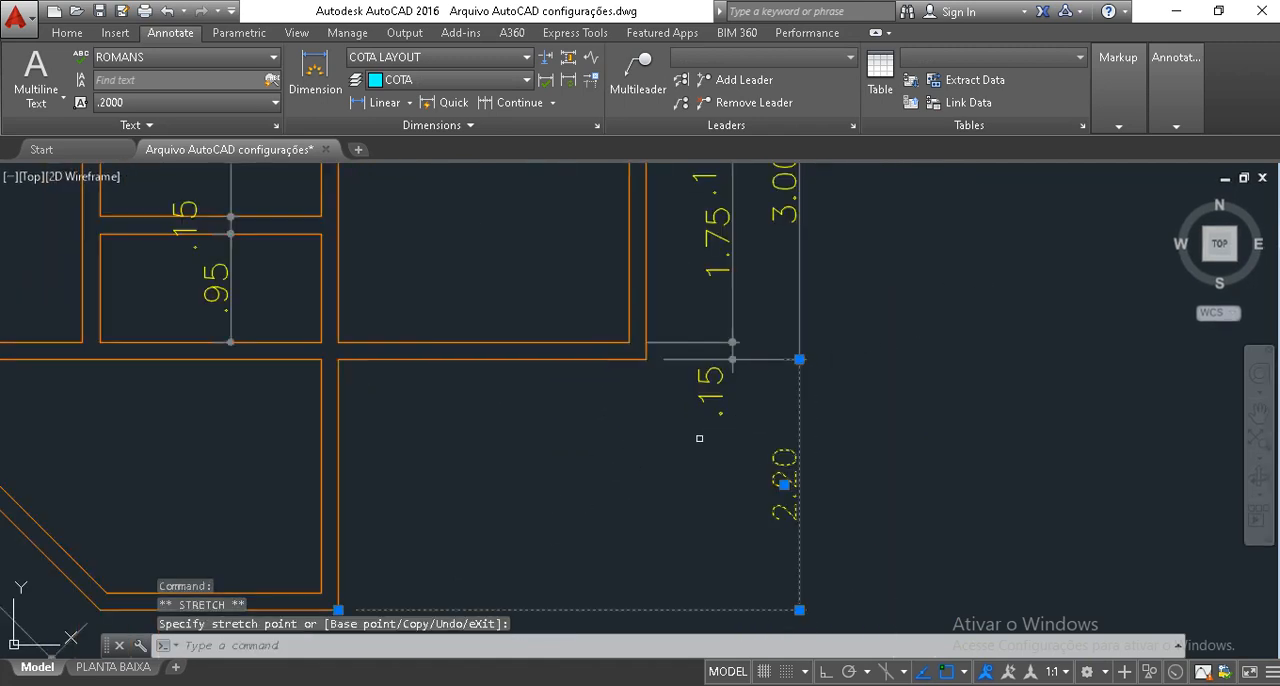
pyautogui.scroll(-5, 686, 459)
pyautogui.press('Escape')
pyautogui.press('Escape')
pyautogui.moveTo(603, 463); pyautogui.dragTo(743, 449, button='middle')
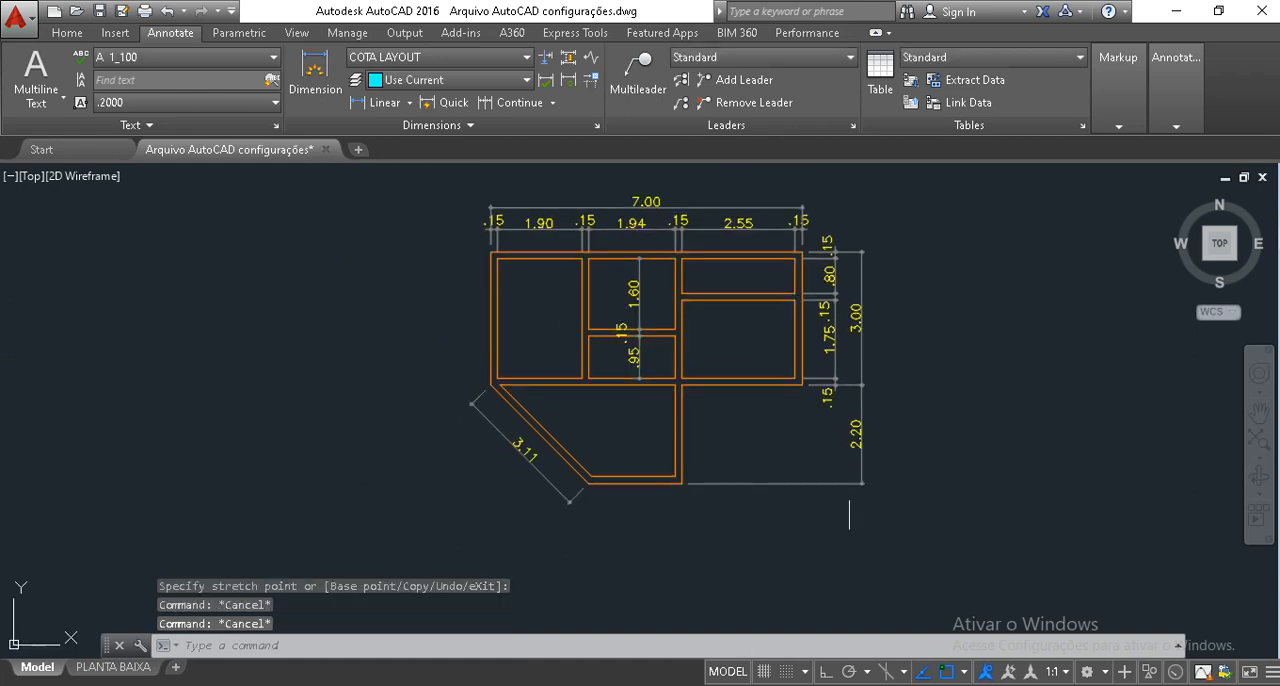
pyautogui.scroll(5, 651, 409)
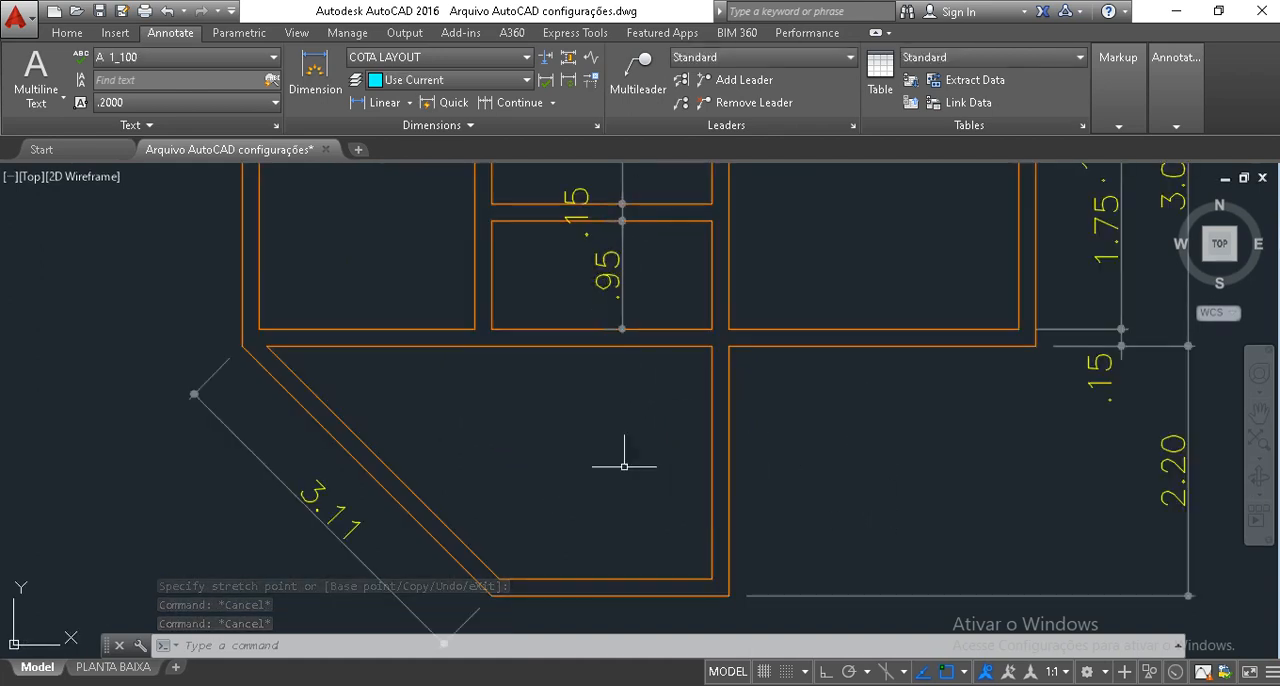
pyautogui.moveTo(546, 499)
pyautogui.mouseDown(button='middle')
pyautogui.moveTo(583, 434)
pyautogui.moveTo(609, 457)
pyautogui.mouseUp(button='middle')
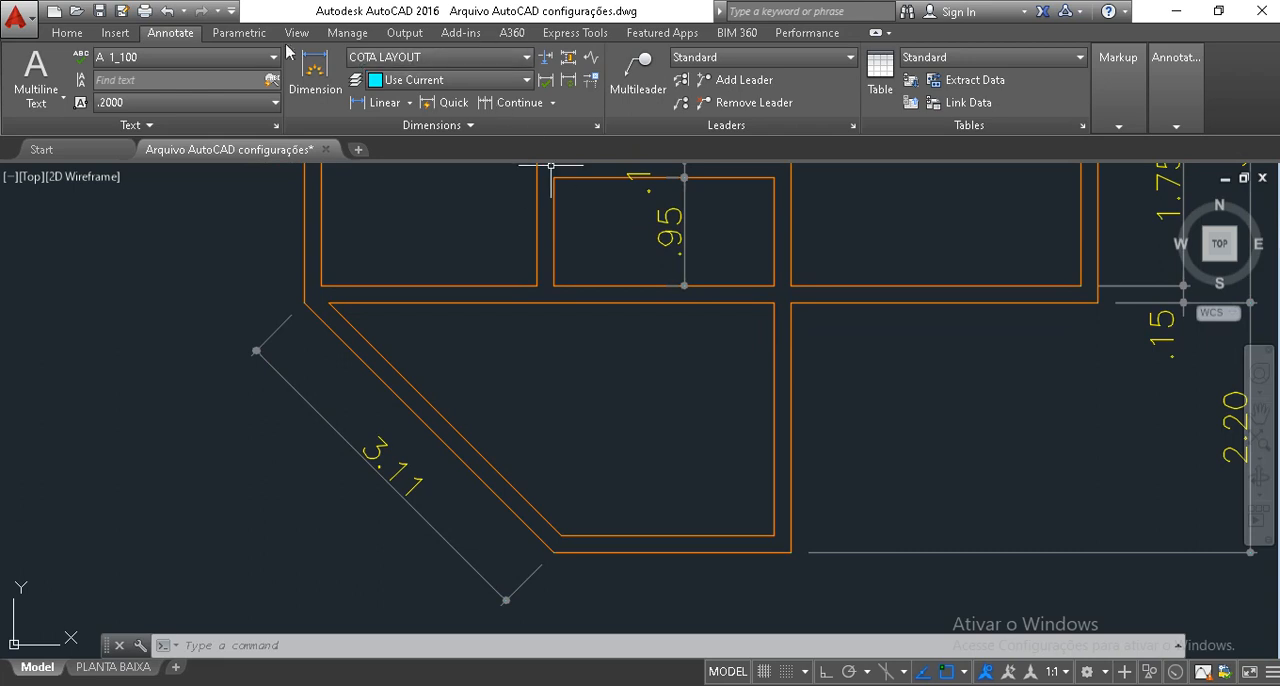
pyautogui.click(67, 33)
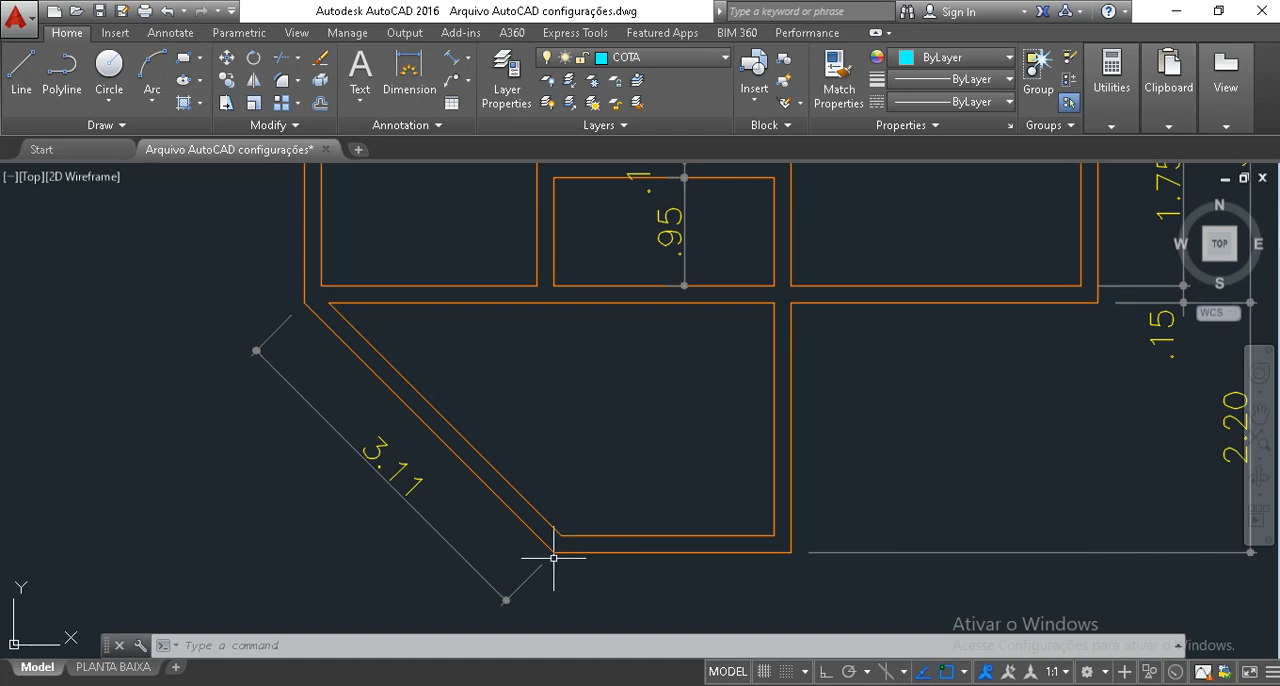
# Add a horizontal linear dimension across the thickness of the extension's vertical wall, placed below its lower outer corner.
pyautogui.moveTo(611, 592); pyautogui.dragTo(611, 506, button='middle')
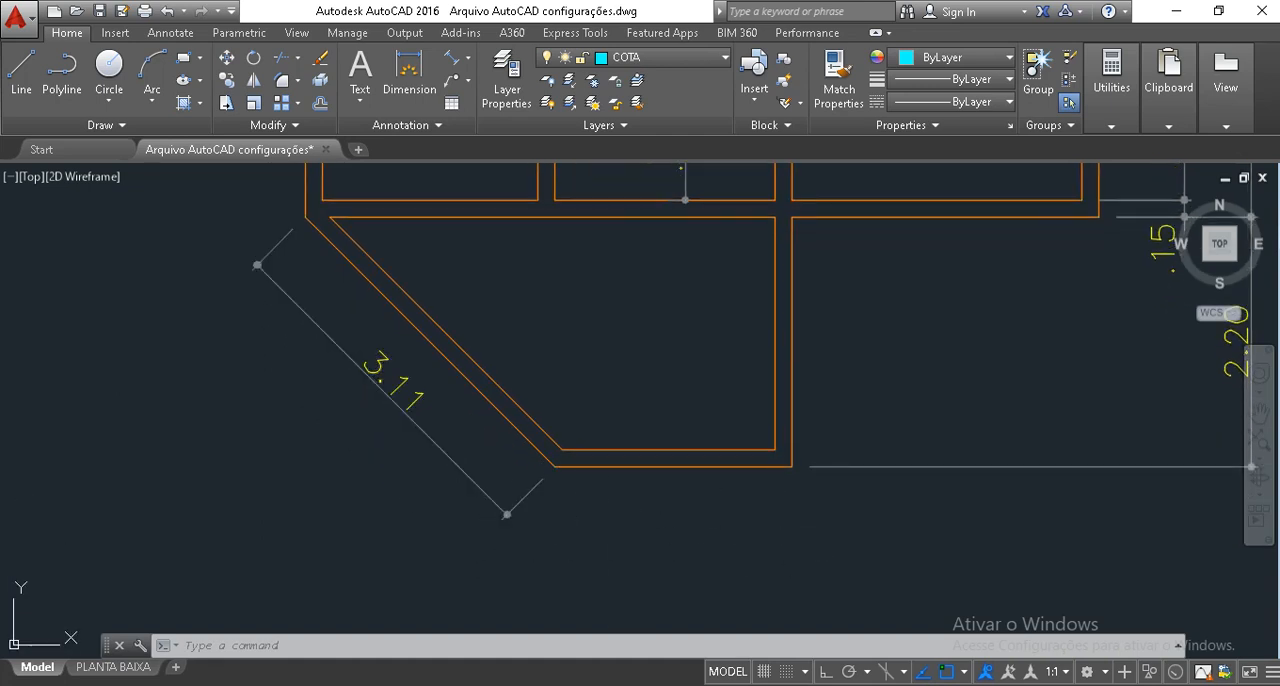
pyautogui.click(467, 58)
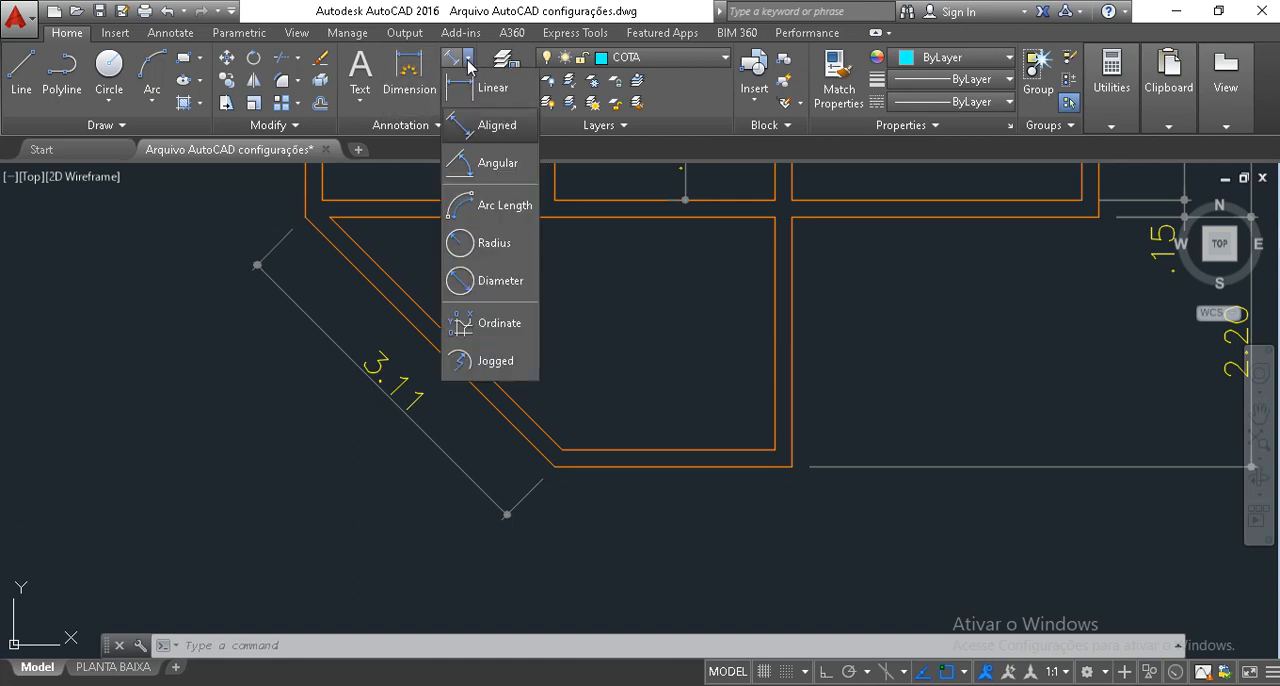
pyautogui.click(487, 89)
pyautogui.click(791, 466)
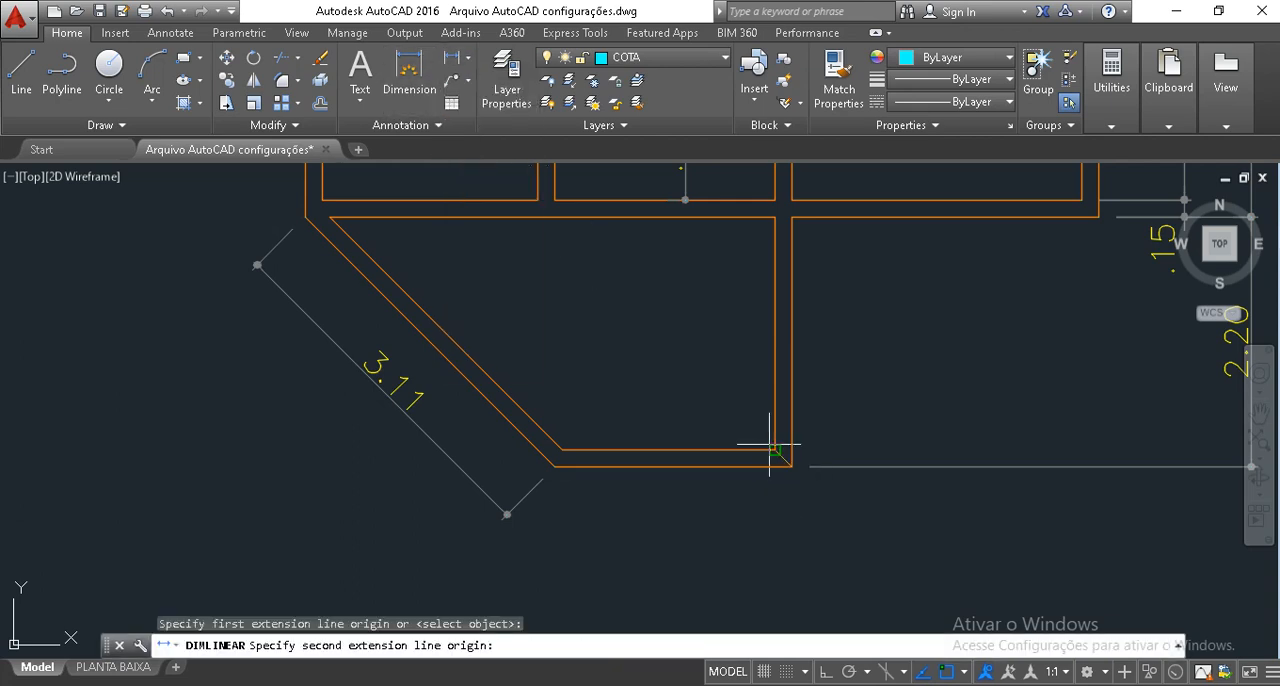
pyautogui.click(775, 450)
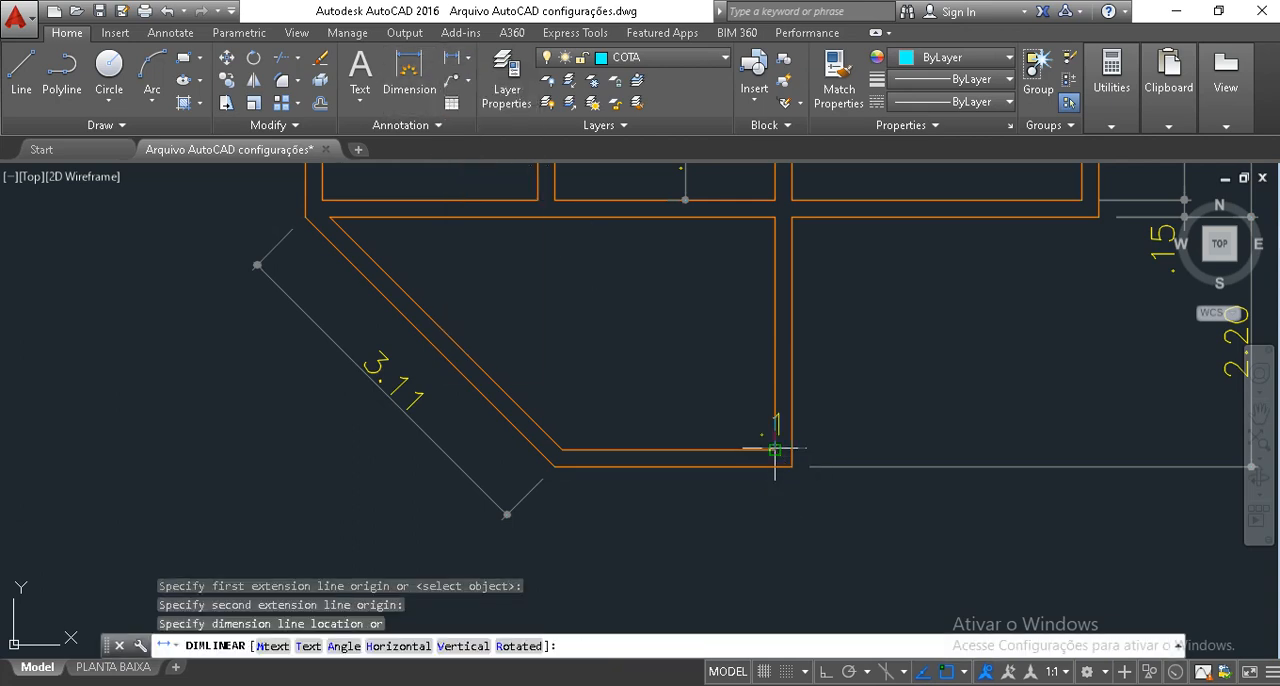
pyautogui.click(782, 565)
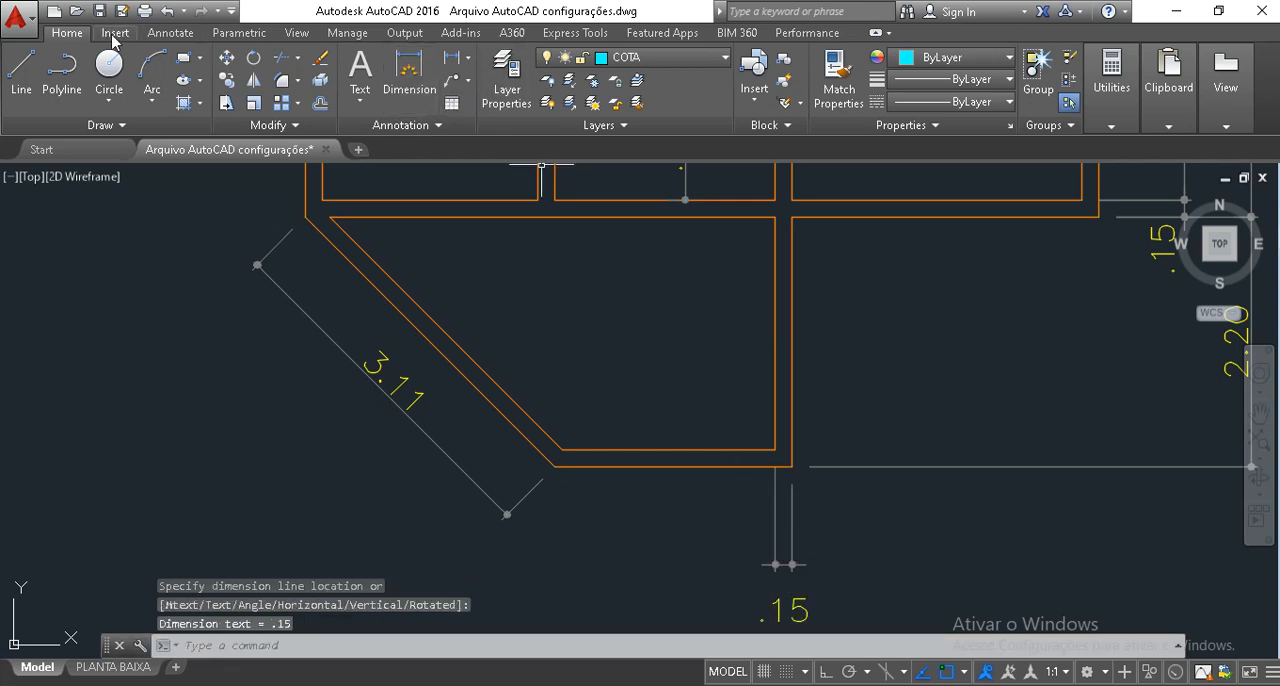
# Continue the wall-thickness dimension along the extension's lower wall to the inner corner of the diagonal wall.
pyautogui.click(168, 33)
pyautogui.click(512, 102)
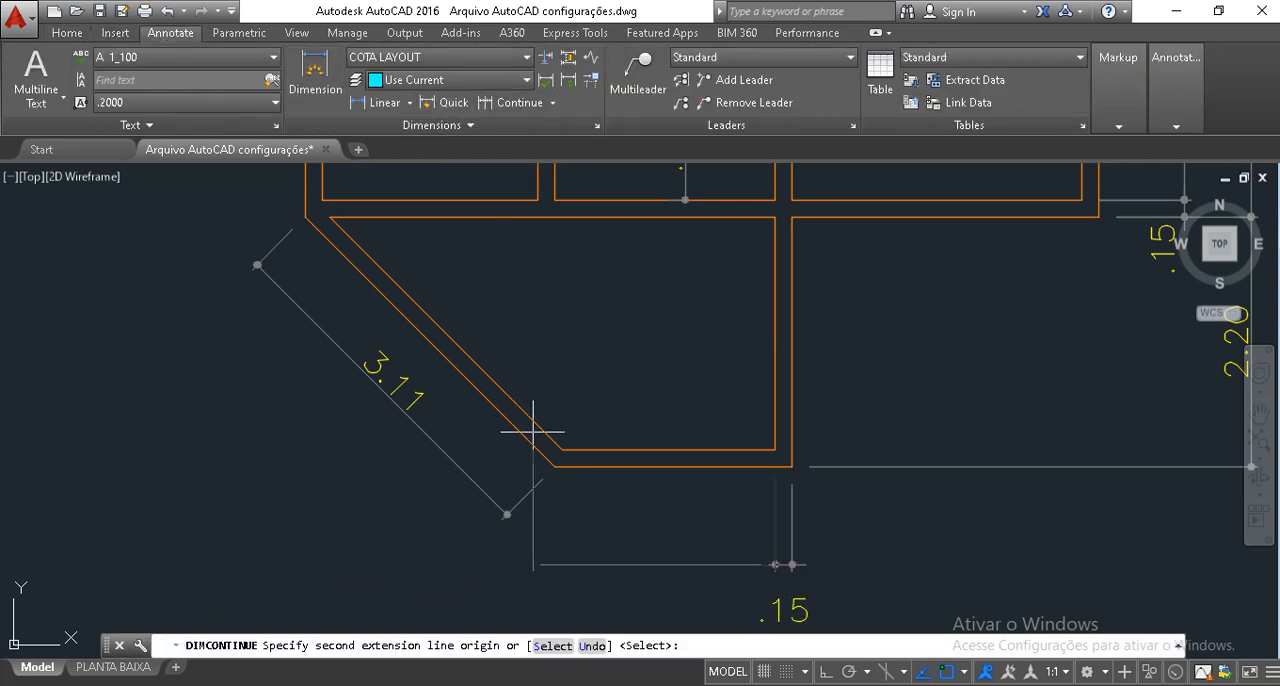
pyautogui.click(565, 455)
pyautogui.press('Return')
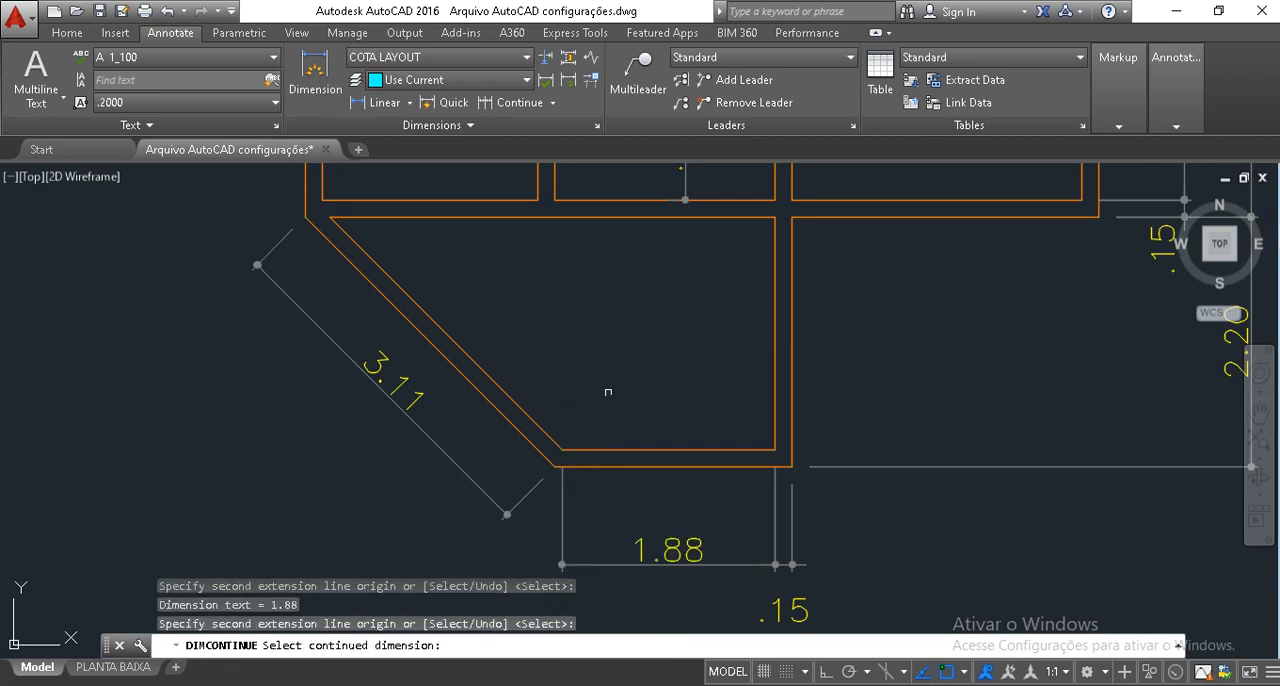
pyautogui.press('Return')
# Move the wall-thickness dimension's text out beside its dimension line, below the extension.
pyautogui.moveTo(790, 587); pyautogui.dragTo(772, 607)
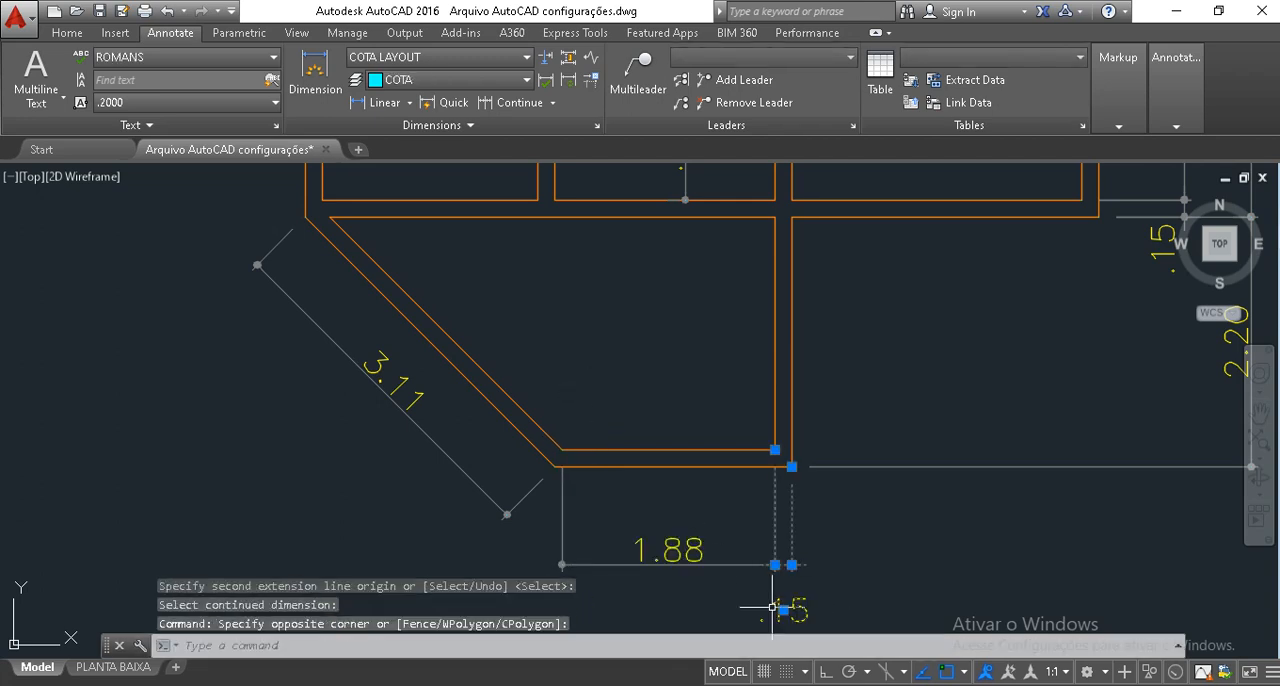
pyautogui.click(783, 609)
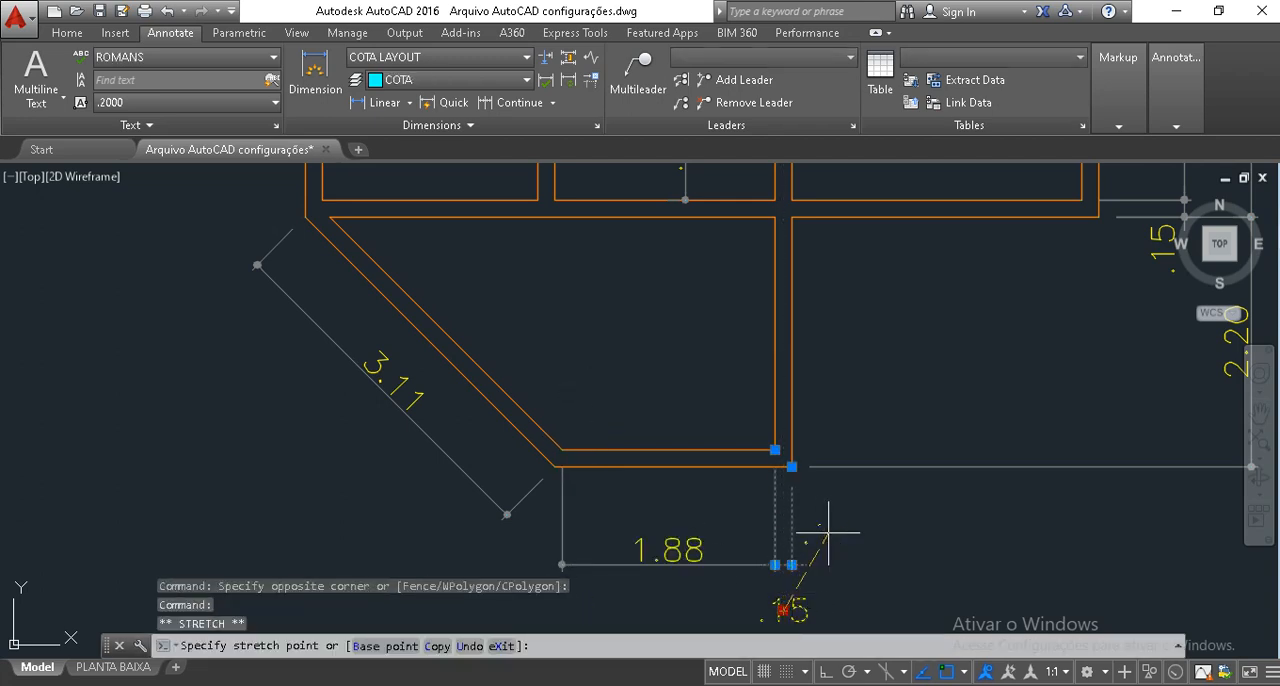
pyautogui.press('Escape')
pyautogui.press('Escape')
pyautogui.moveTo(572, 467); pyautogui.dragTo(604, 454, button='middle')
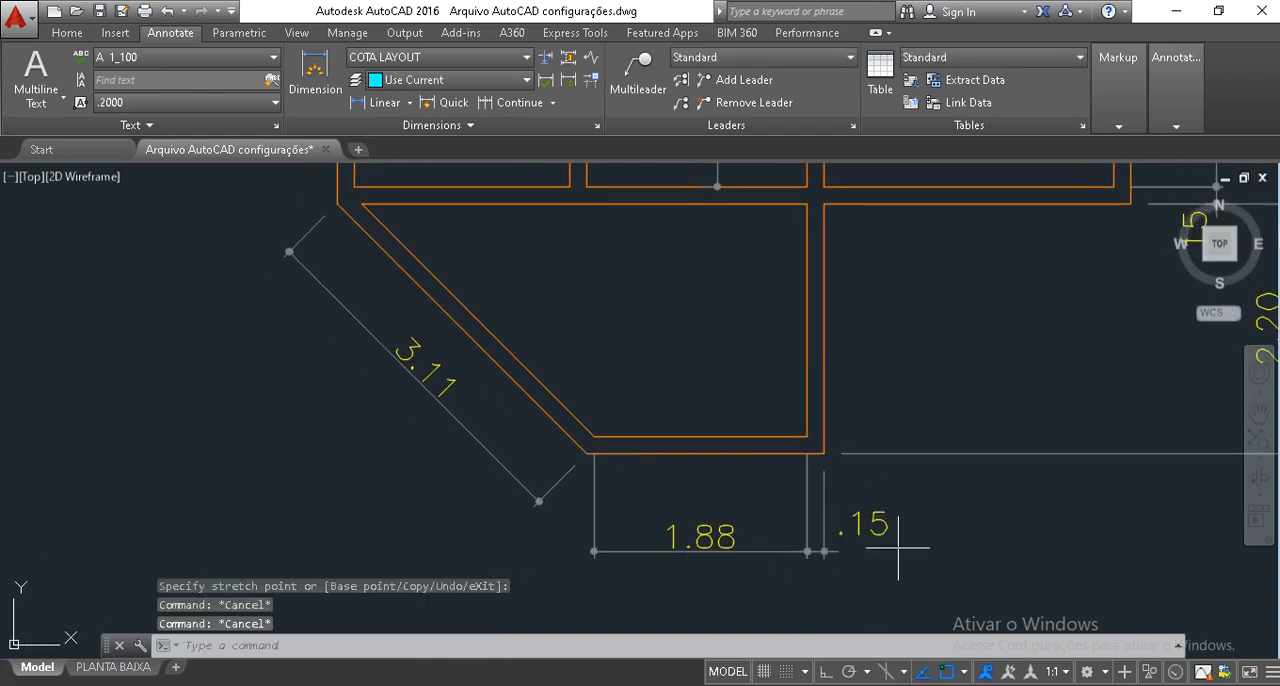
# Erase the wall-thickness dimension and stretch the continued dimension's end to the vertical wall's lower outer corner.
pyautogui.moveTo(897, 549)
pyautogui.mouseDown()
pyautogui.moveTo(871, 508)
pyautogui.moveTo(782, 492)
pyautogui.mouseUp()
pyautogui.press('Delete')
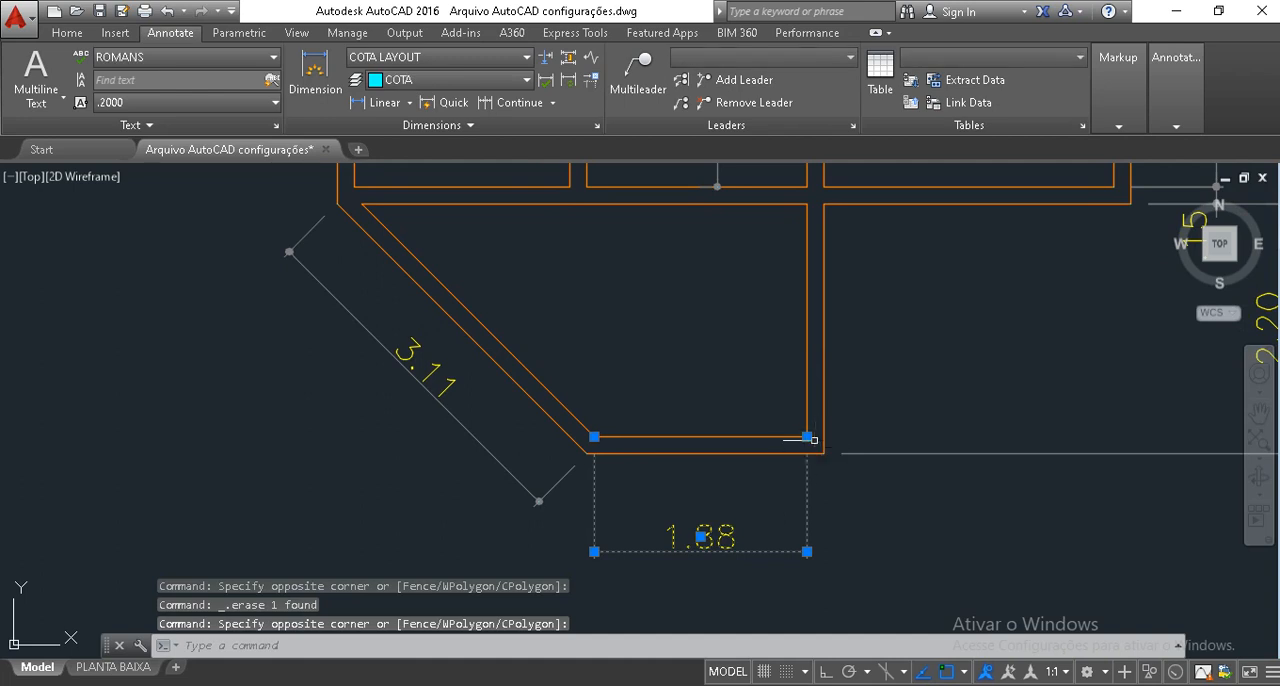
pyautogui.click(807, 437)
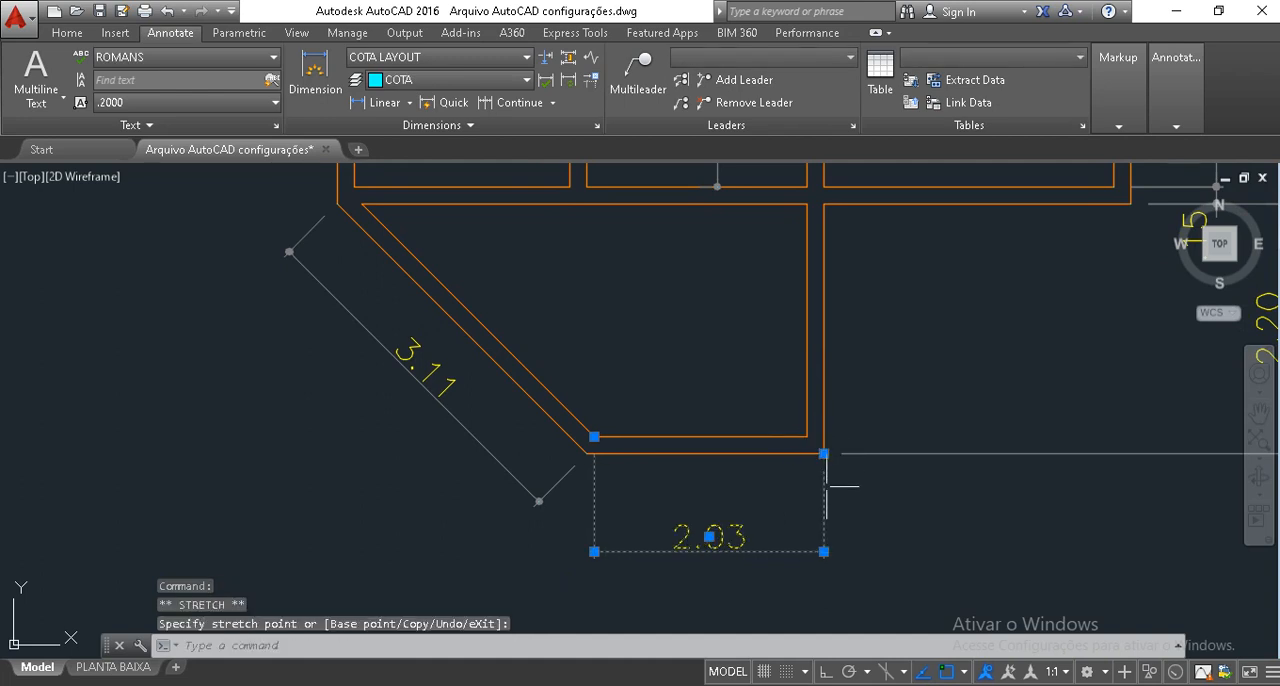
pyautogui.click(824, 458)
pyautogui.press('Escape')
pyautogui.press('Escape')
pyautogui.press('Escape')
# Stretch the other end of the lower wall's dimension from the inner corner to the diagonal wall's outer corner.
pyautogui.click(600, 525)
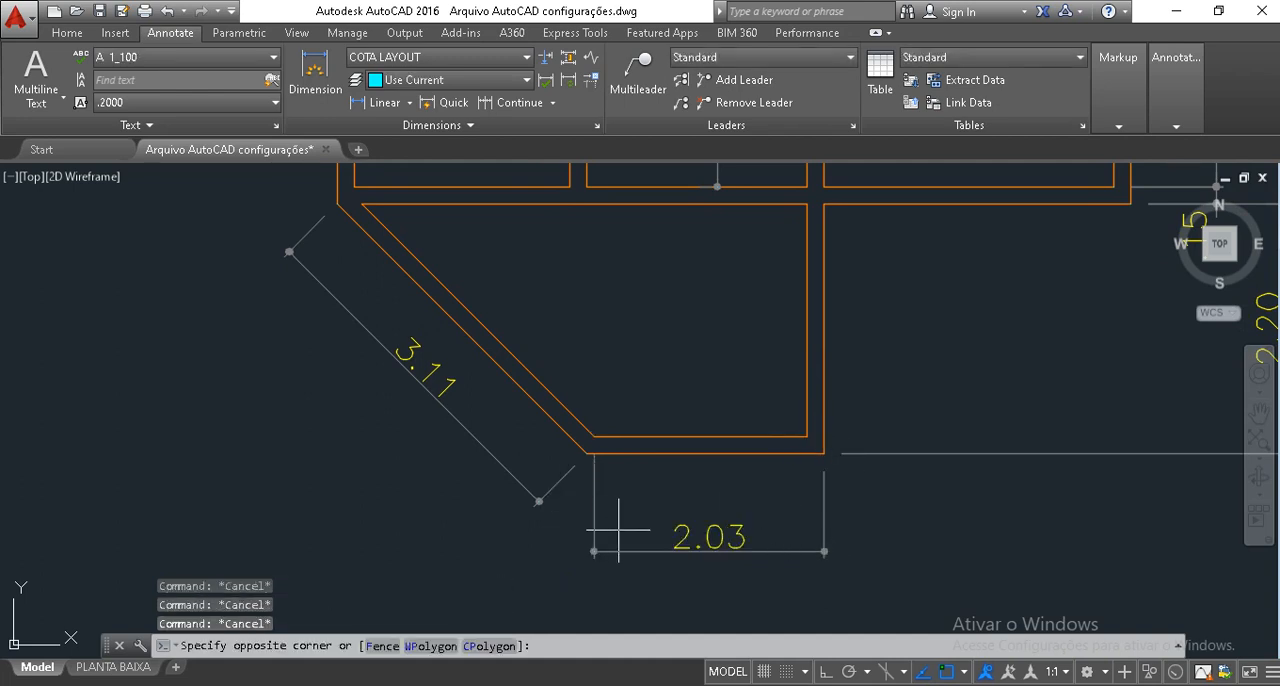
pyautogui.click(586, 491)
pyautogui.click(594, 437)
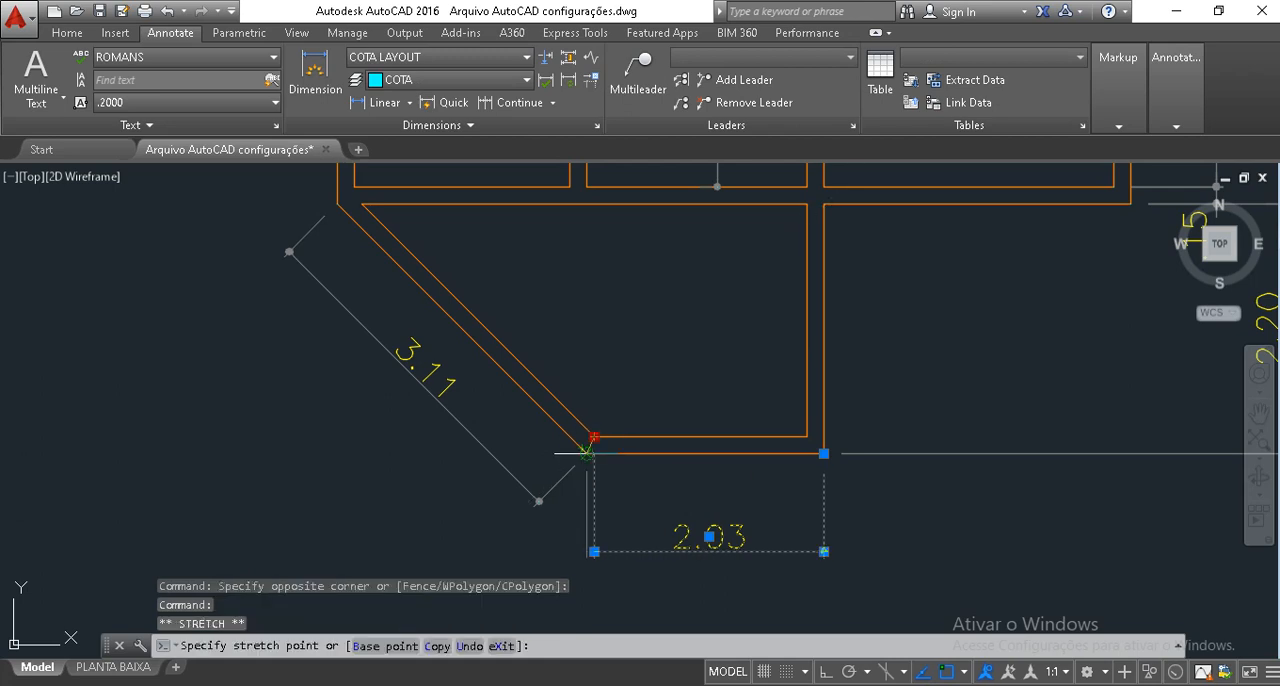
pyautogui.click(587, 453)
pyautogui.press('Escape')
pyautogui.press('Escape')
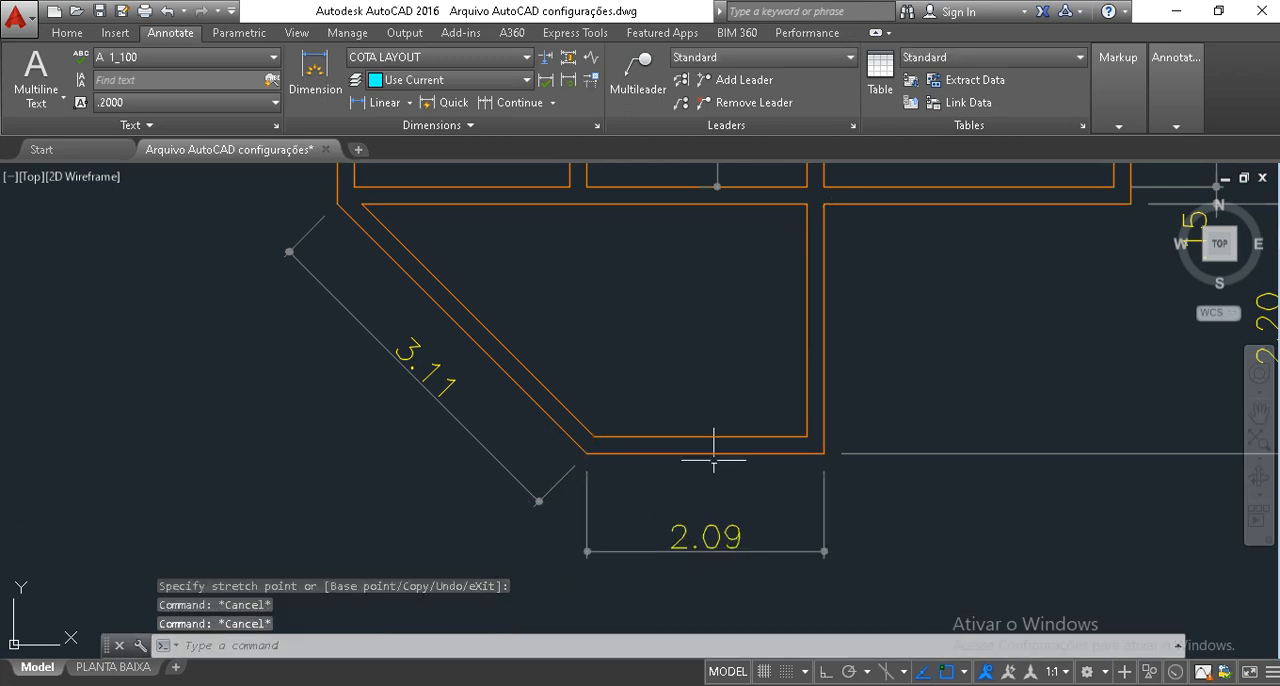
# Add an angular dimension between the extension's inner lower wall line and inner diagonal wall line, placed inside the room.
pyautogui.moveTo(708, 435); pyautogui.dragTo(720, 476, button='middle')
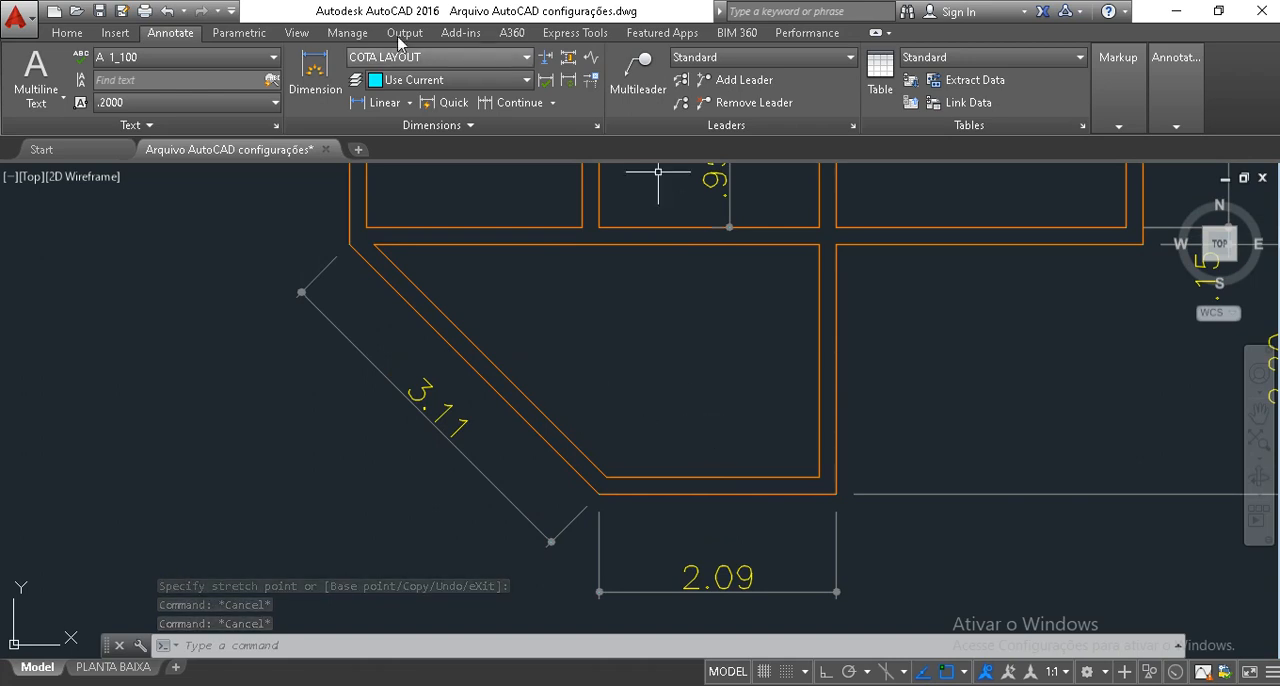
pyautogui.click(67, 33)
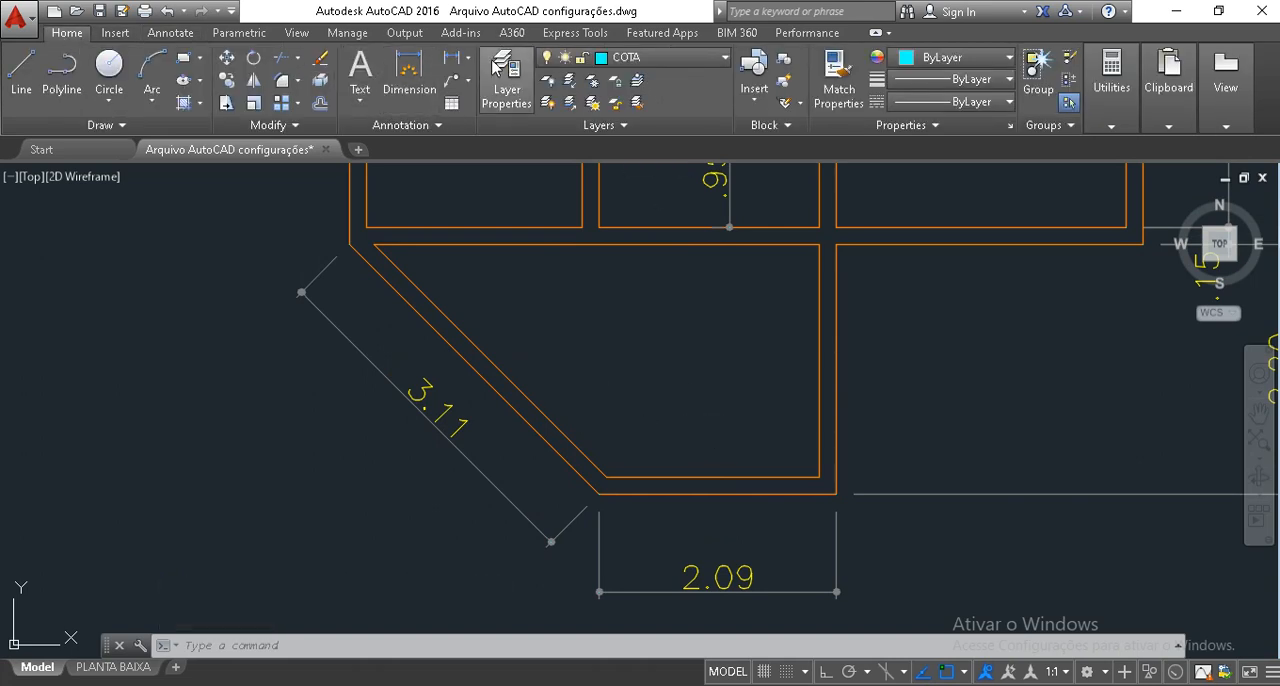
pyautogui.click(467, 61)
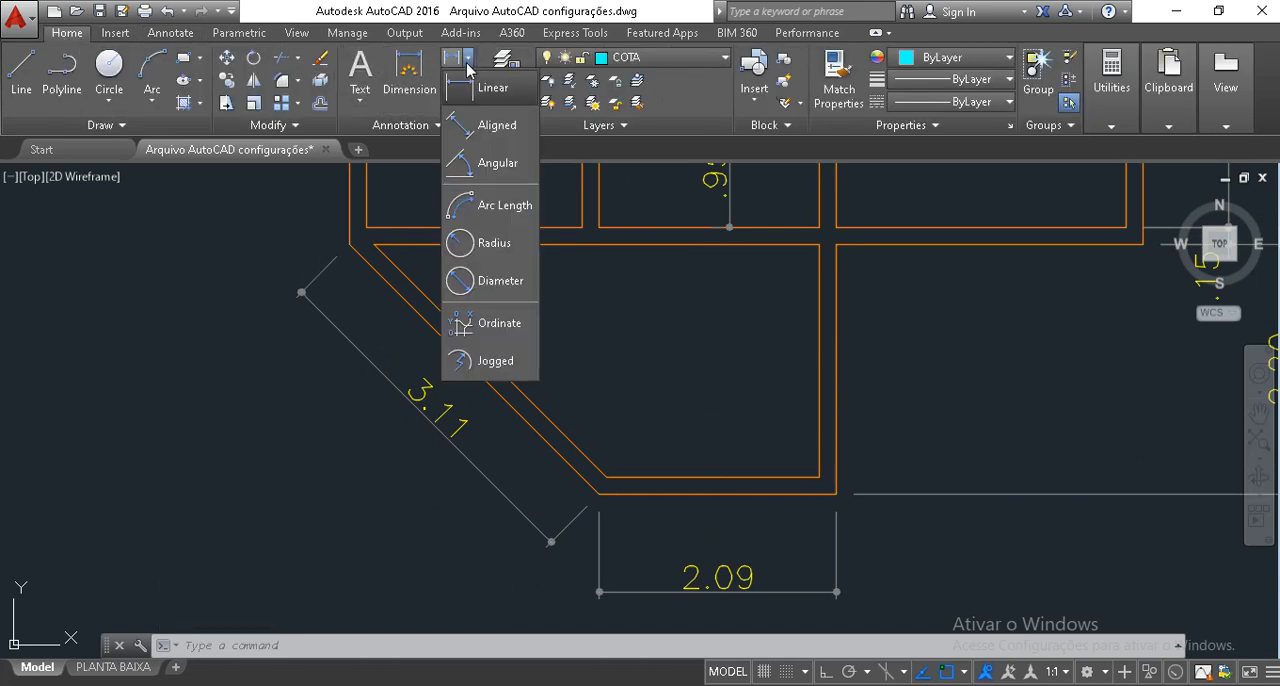
pyautogui.click(495, 158)
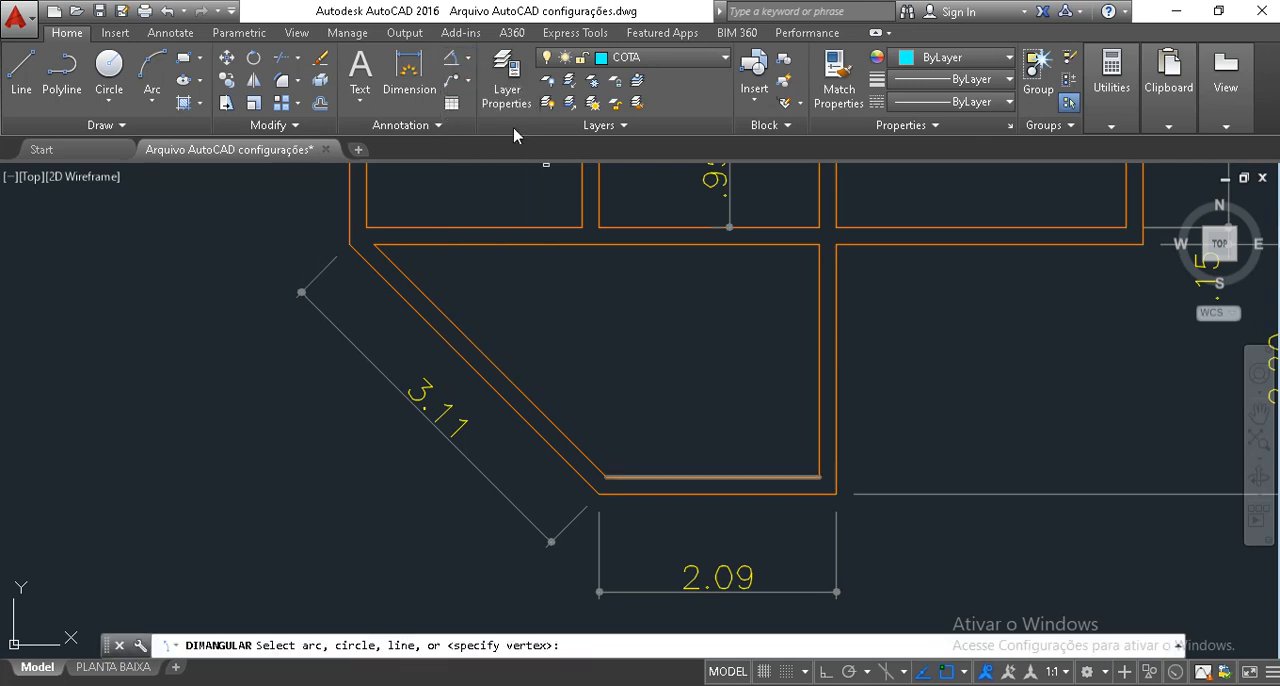
pyautogui.click(714, 478)
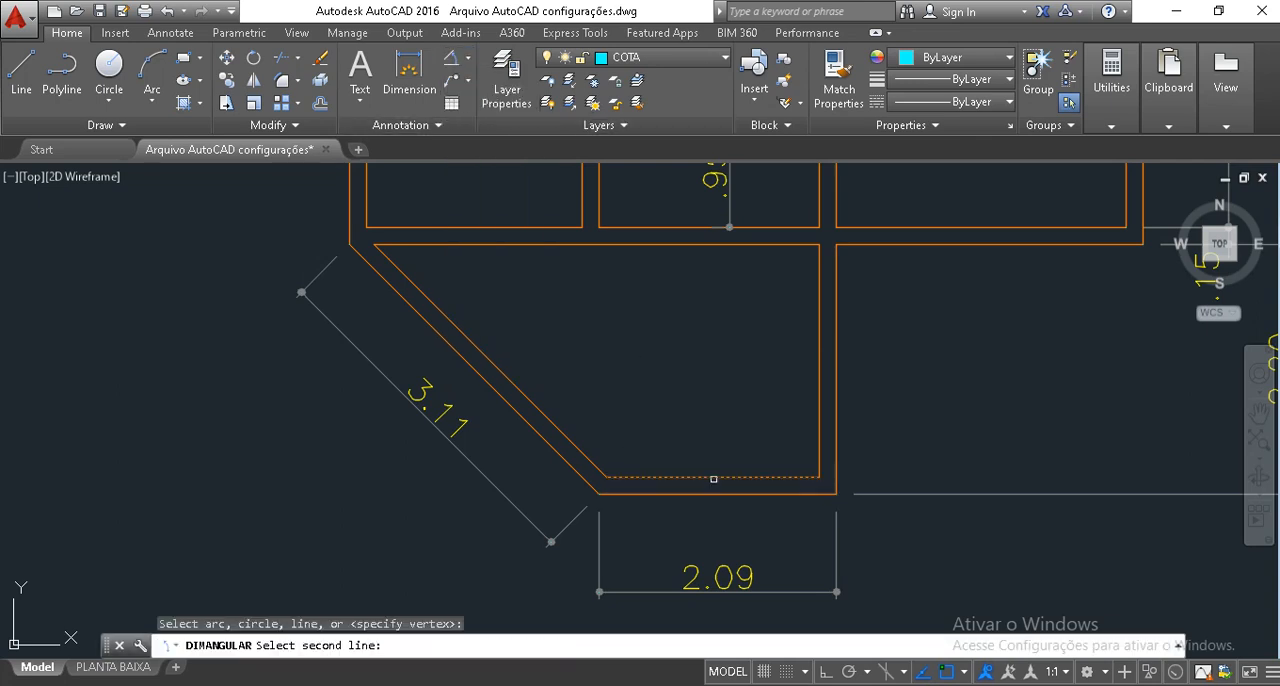
pyautogui.click(561, 432)
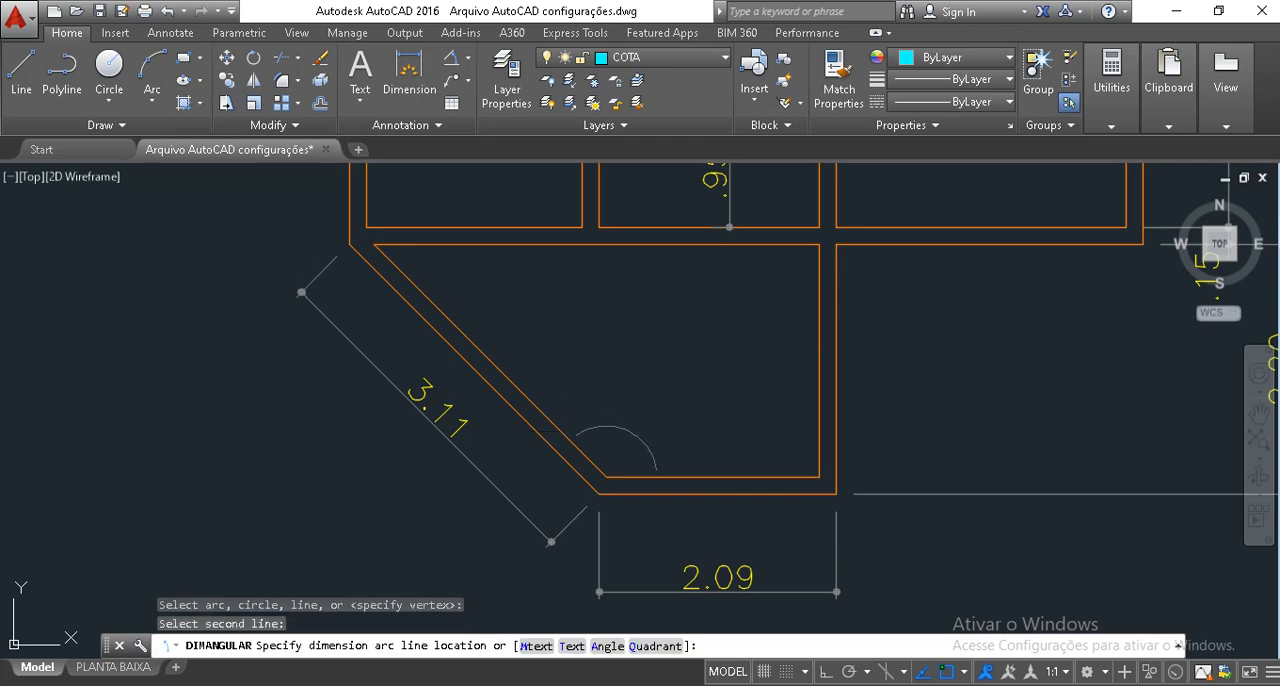
pyautogui.click(648, 440)
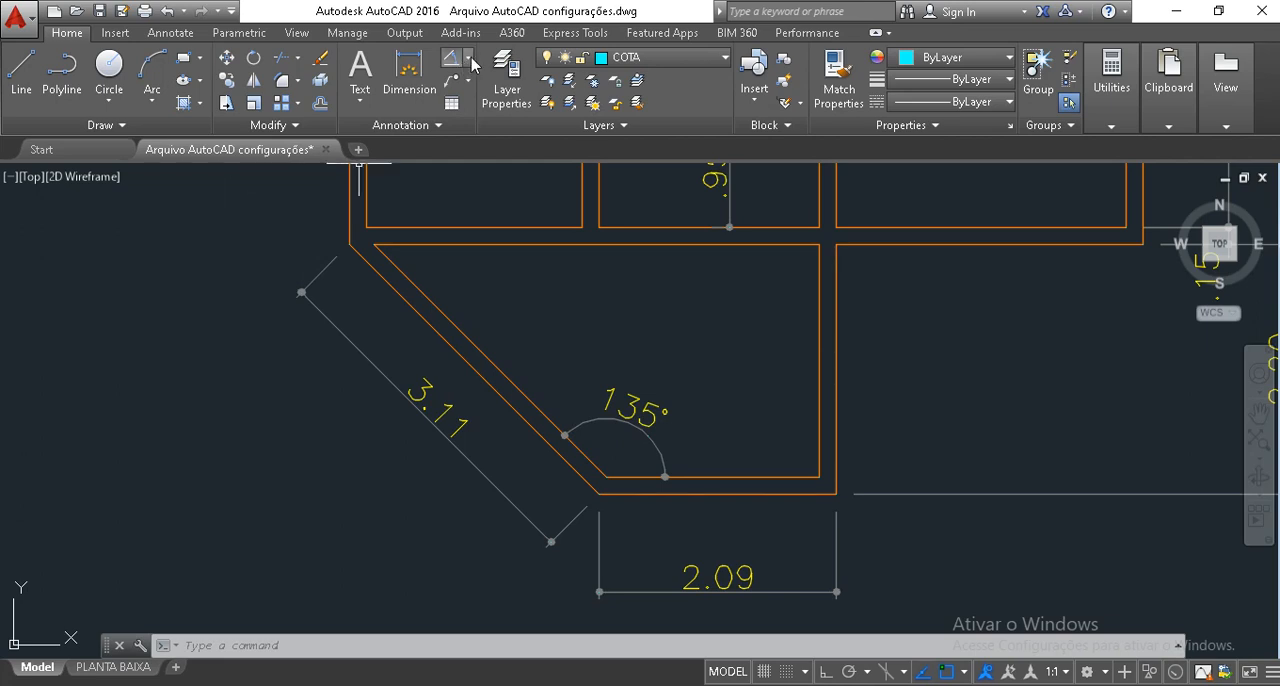
# Examine the dimensioned floor plan and the remaining dimension types, such as Radius.
pyautogui.scroll(-3, 619, 304)
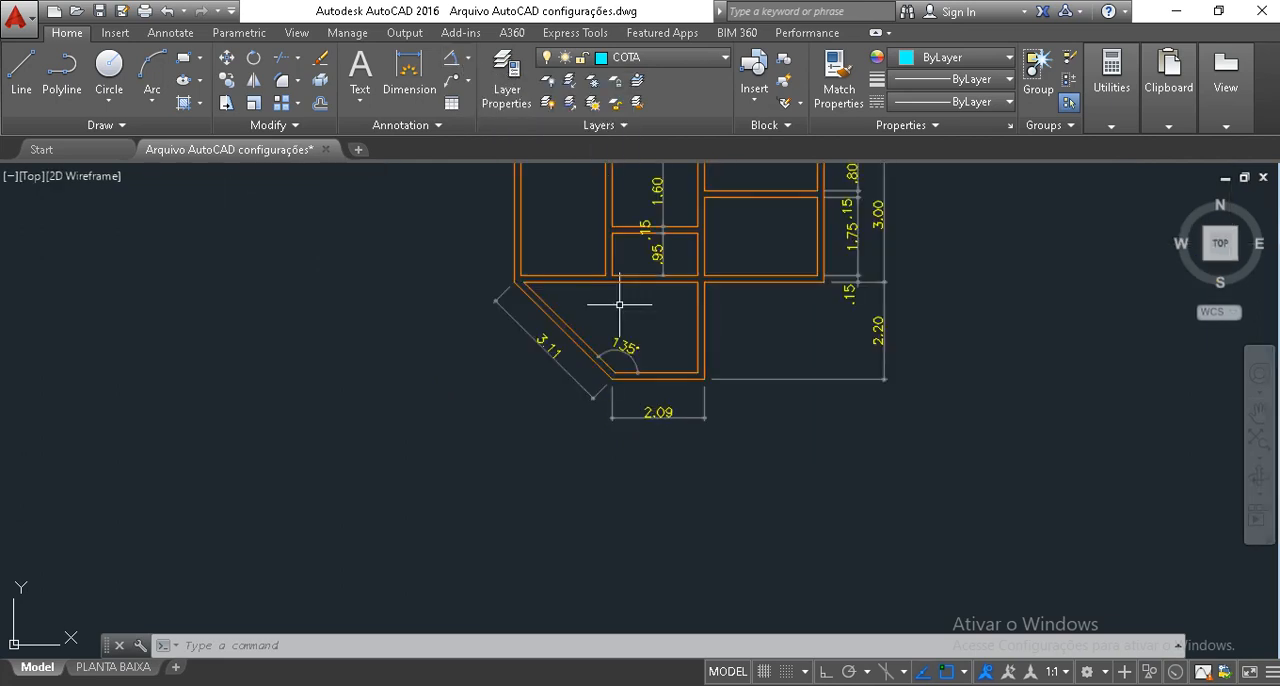
pyautogui.scroll(-2, 737, 484)
pyautogui.scroll(4, 737, 466)
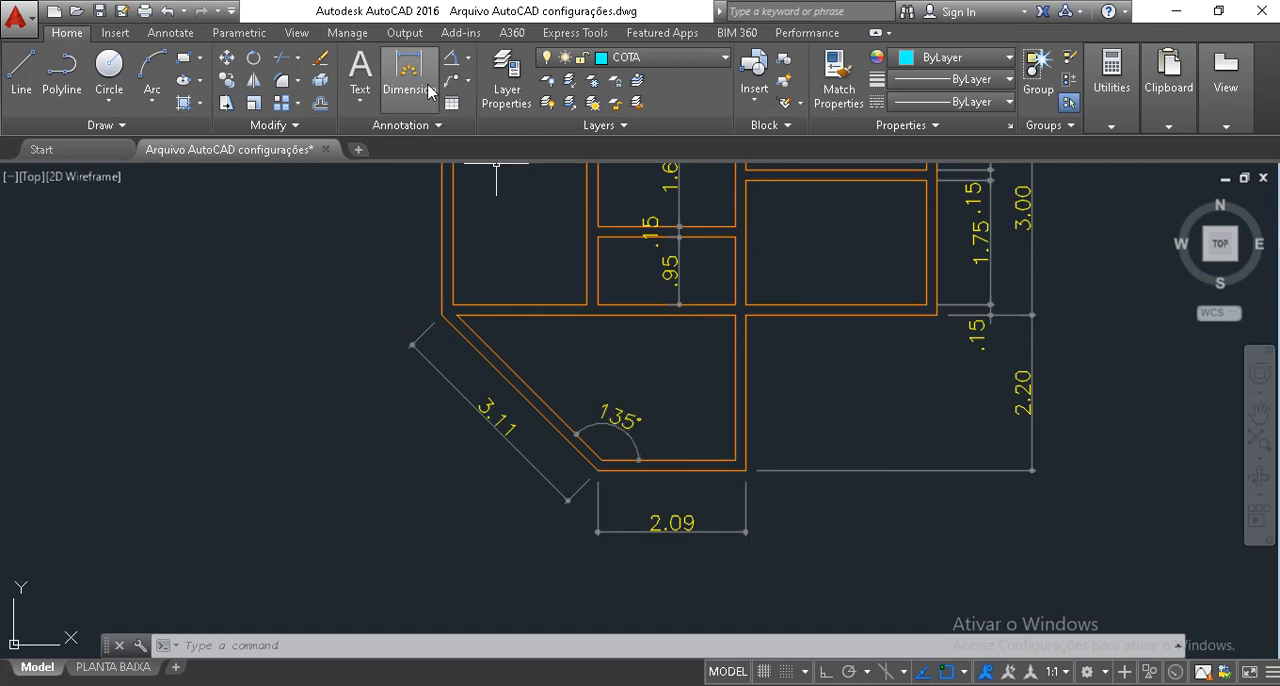
pyautogui.moveTo(504, 400); pyautogui.dragTo(689, 389, button='middle')
pyautogui.click(467, 57)
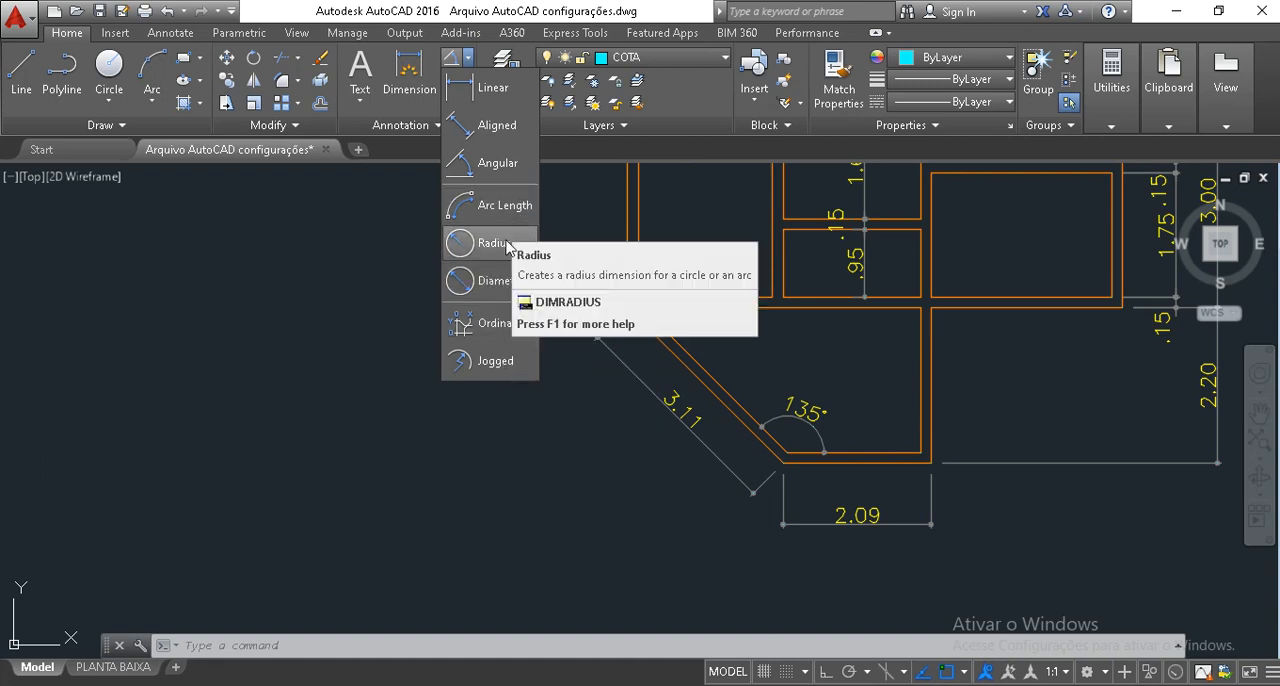
pyautogui.scroll(-2, 790, 343)
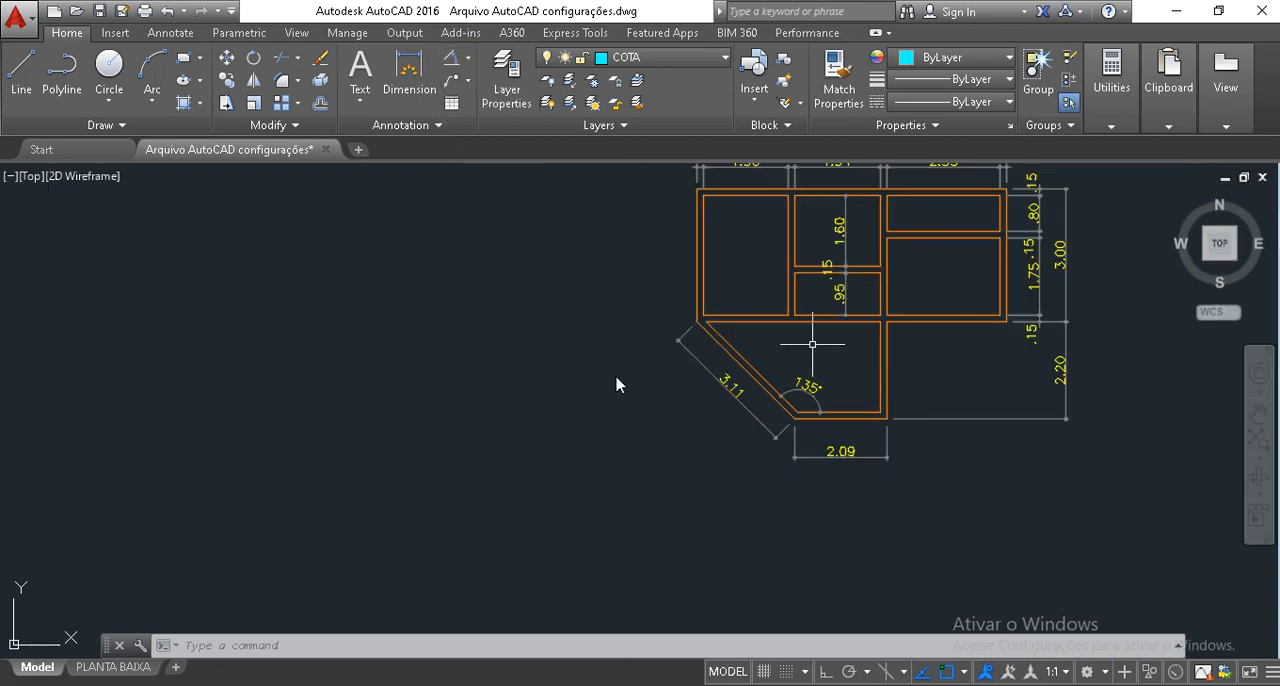
pyautogui.press('Escape')
pyautogui.press('Escape')
# Draw a freehand-sized horizontal rectangle in the empty area beside the floor plan, on the diagonal wall's side.
pyautogui.moveTo(410, 430); pyautogui.dragTo(462, 510, button='middle')
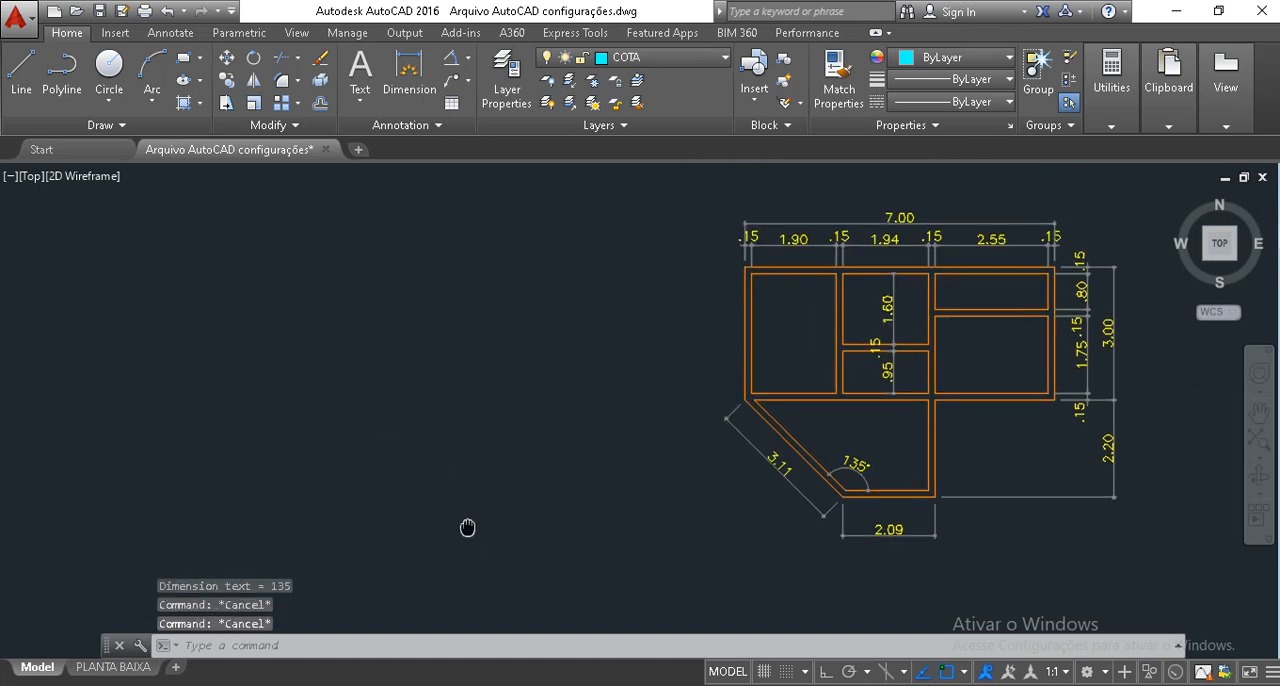
pyautogui.moveTo(462, 430)
pyautogui.mouseDown(button='middle')
pyautogui.moveTo(583, 389)
pyautogui.moveTo(429, 363)
pyautogui.mouseUp(button='middle')
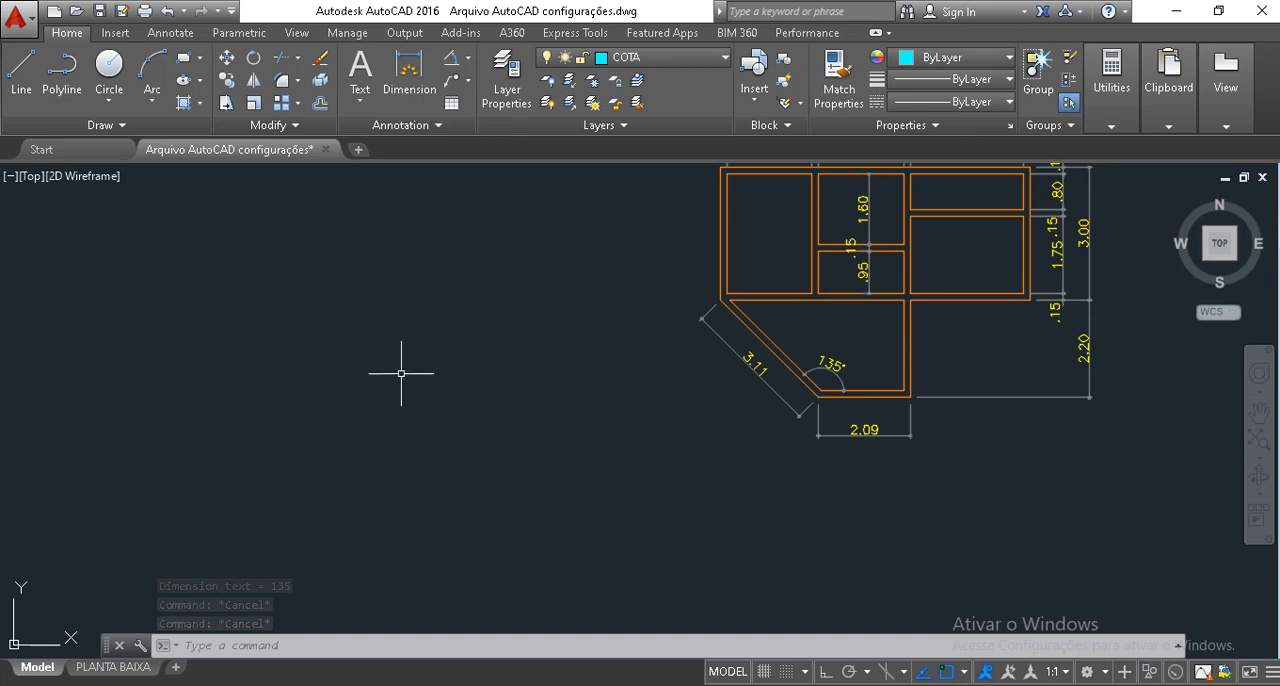
pyautogui.write('rec')
pyautogui.press('Return')
pyautogui.click(380, 358)
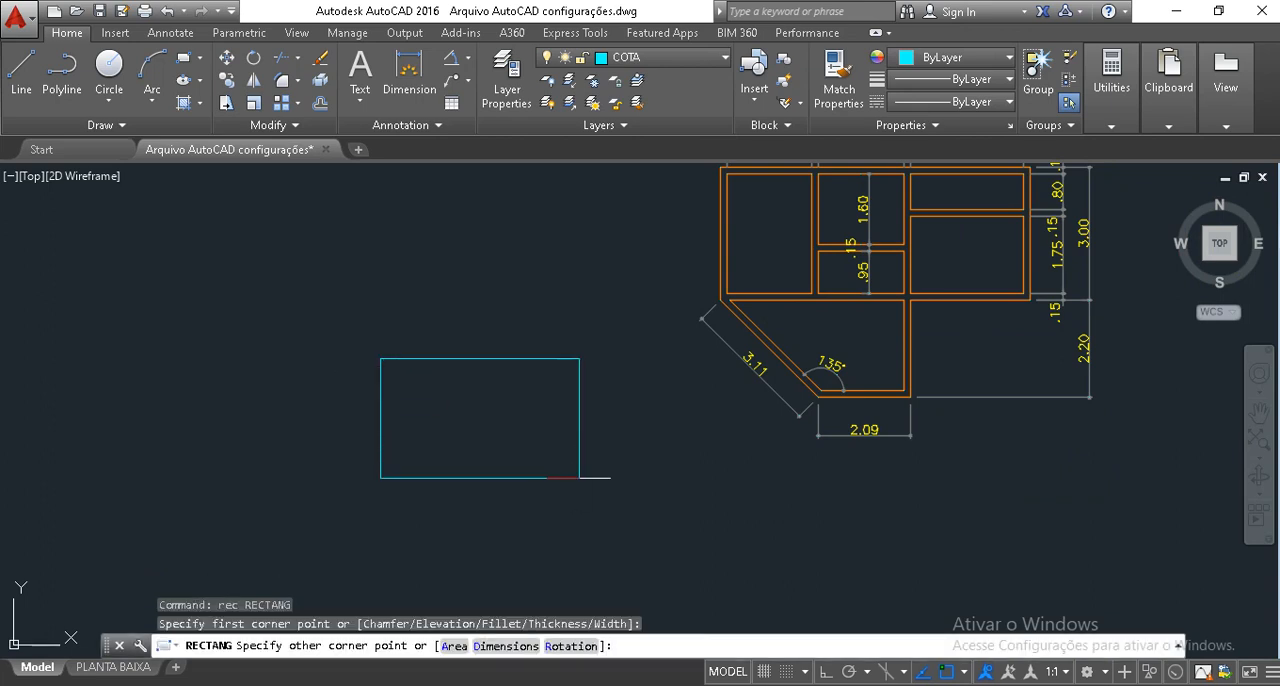
pyautogui.click(579, 478)
pyautogui.press('Escape')
pyautogui.press('Escape')
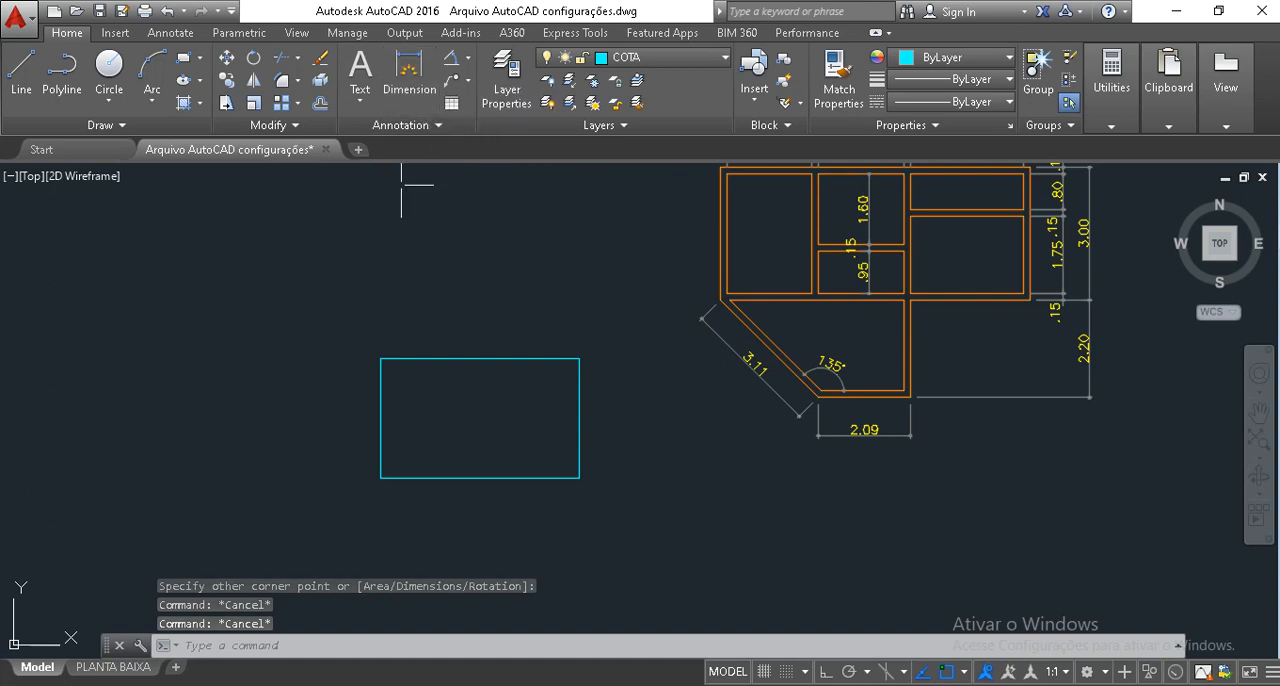
# Offset the new rectangle inward by .15 to form the wall thickness.
pyautogui.write('o')
pyautogui.press('Return')
pyautogui.write('.15')
pyautogui.press('Return')
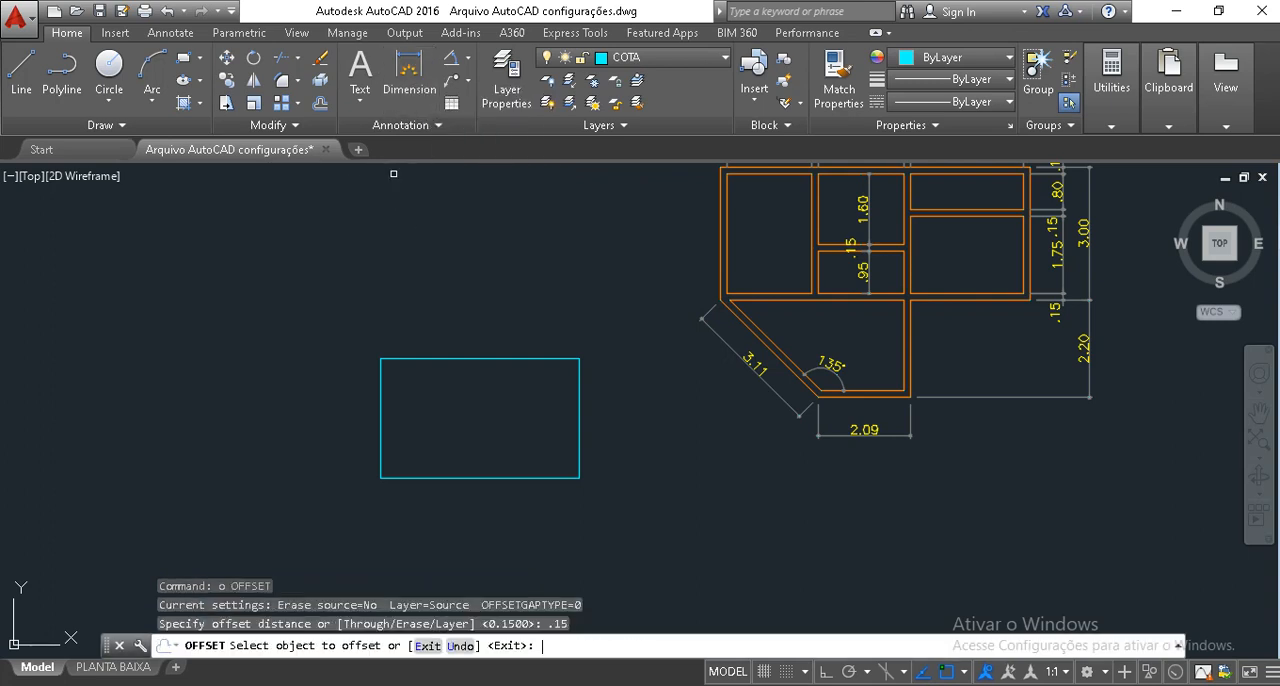
pyautogui.click(441, 360)
pyautogui.click(434, 409)
pyautogui.press('Return')
pyautogui.scroll(2, 380, 408)
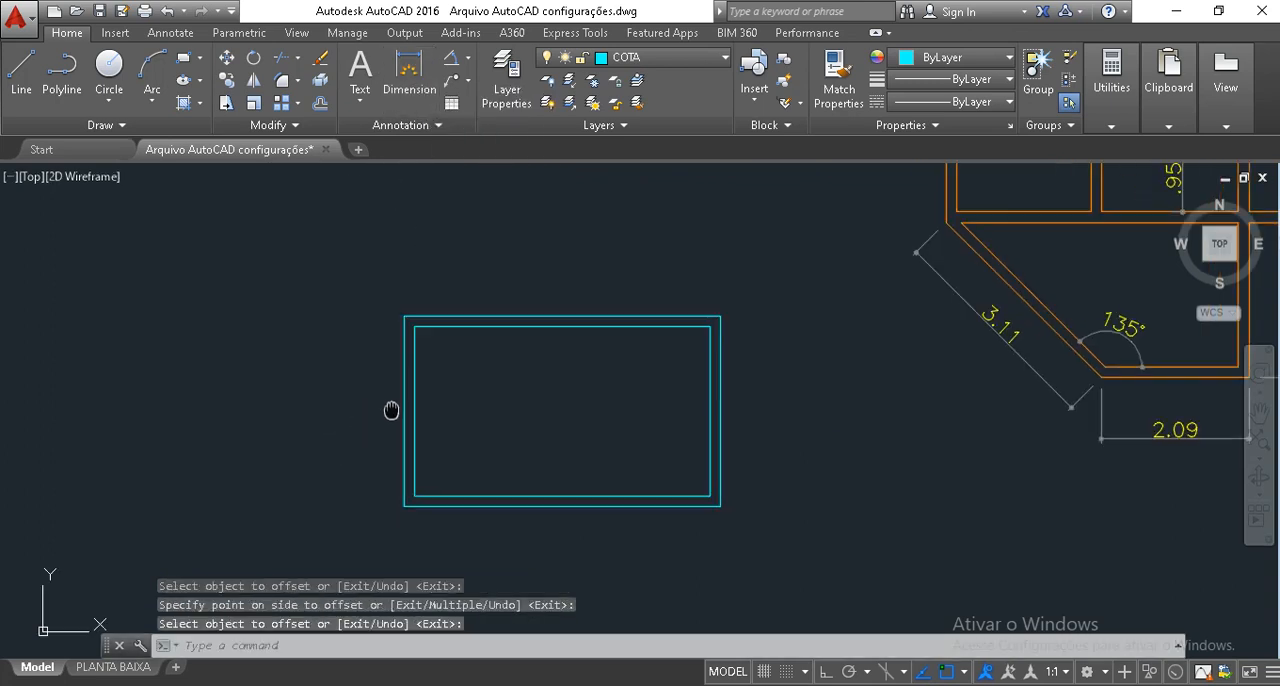
# Explode both the outer and inner rectangles into separate lines.
pyautogui.moveTo(391, 410); pyautogui.dragTo(484, 379, button='middle')
pyautogui.click(543, 423)
pyautogui.click(437, 354)
pyautogui.write('x')
pyautogui.press('Return')
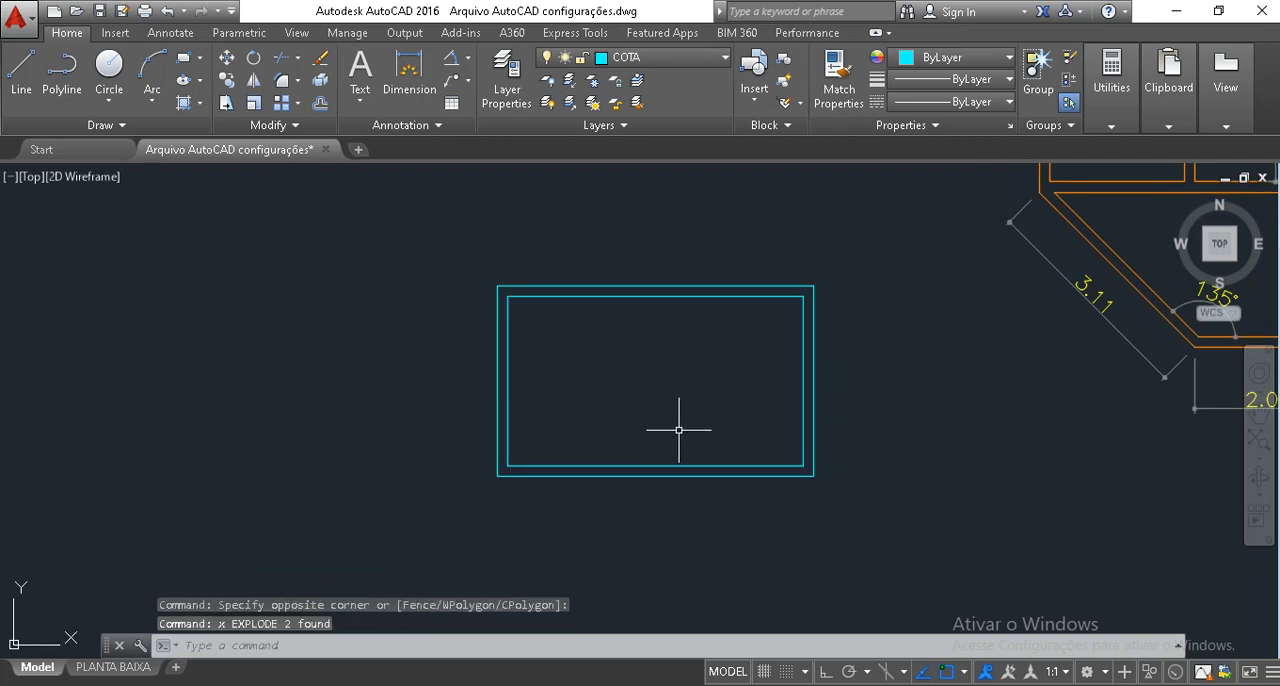
# Assign all lines of the inner and outer rectangles to the PAREDE layer.
pyautogui.click(978, 585)
pyautogui.click(447, 242)
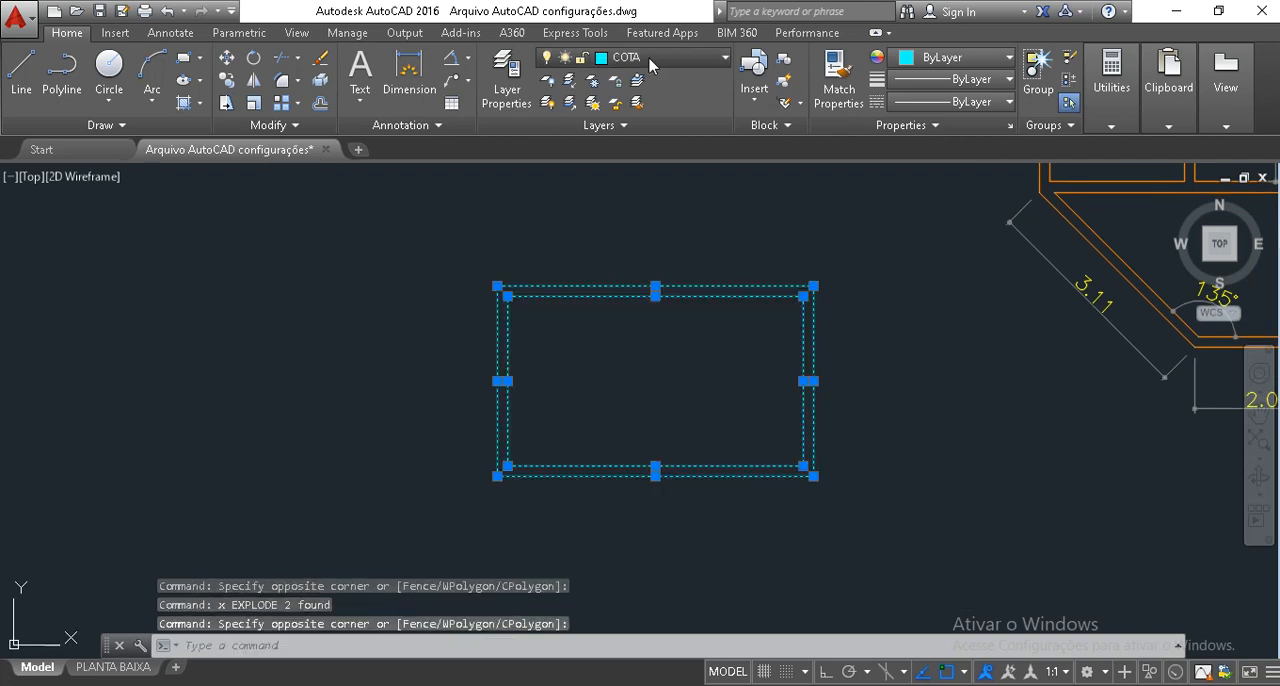
pyautogui.click(645, 58)
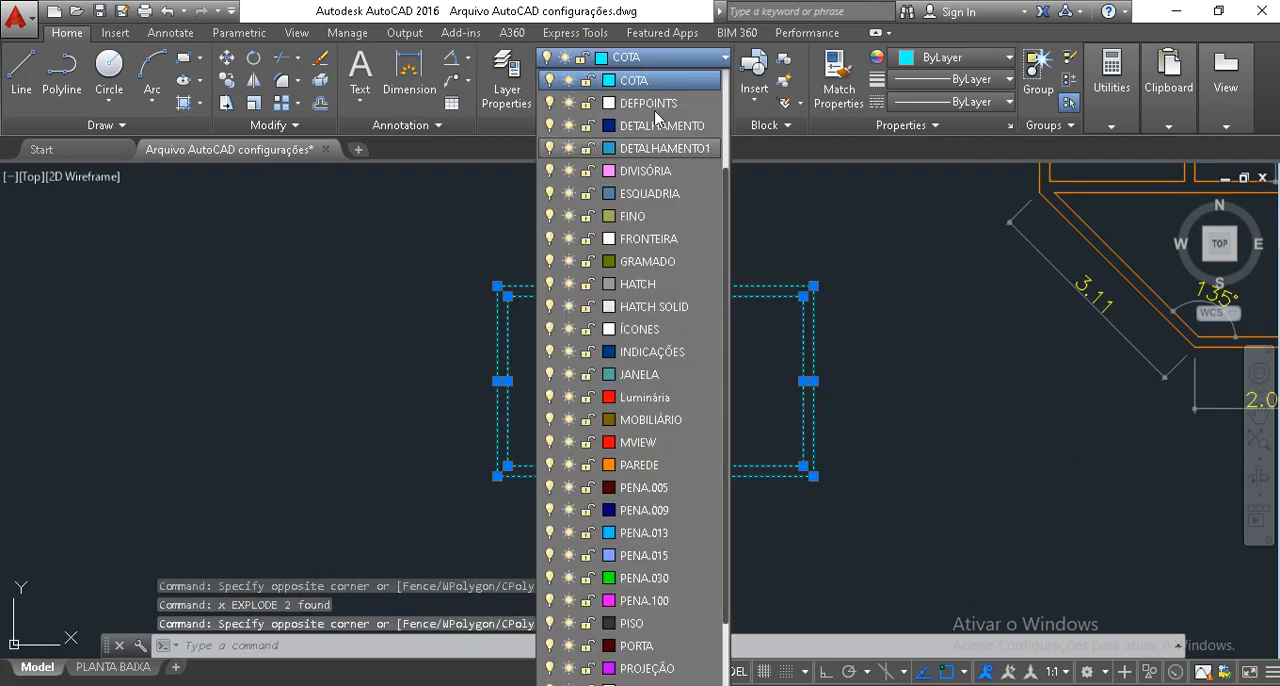
pyautogui.click(672, 467)
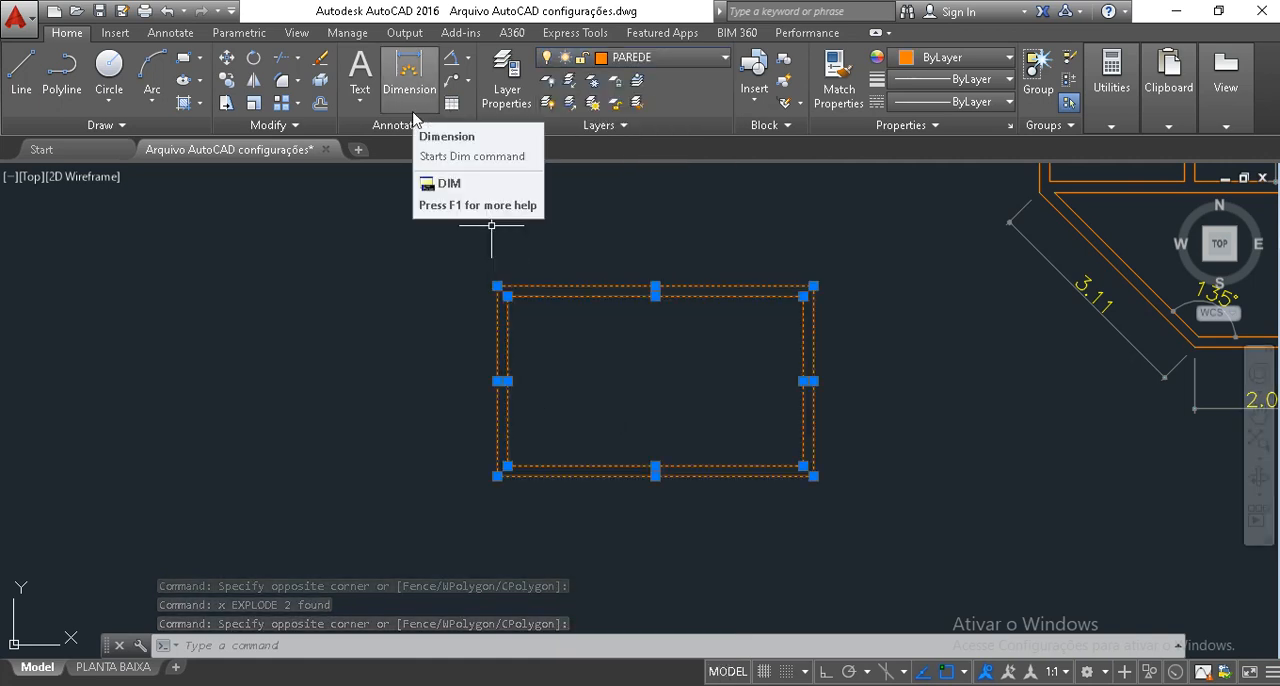
# Draw an outward-bulging semicircular arc spanning the two corners of the outer rectangle's end farthest from the floor plan.
pyautogui.write('a')
pyautogui.press('Return')
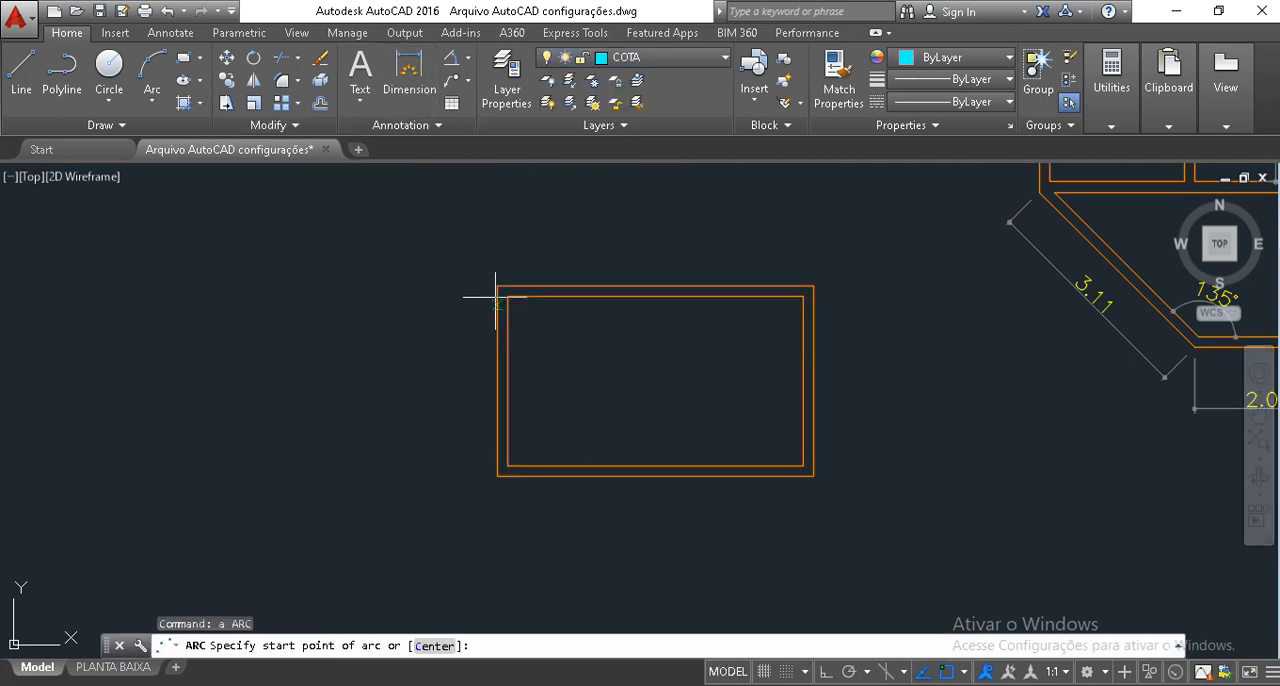
pyautogui.click(497, 287)
pyautogui.click(497, 477)
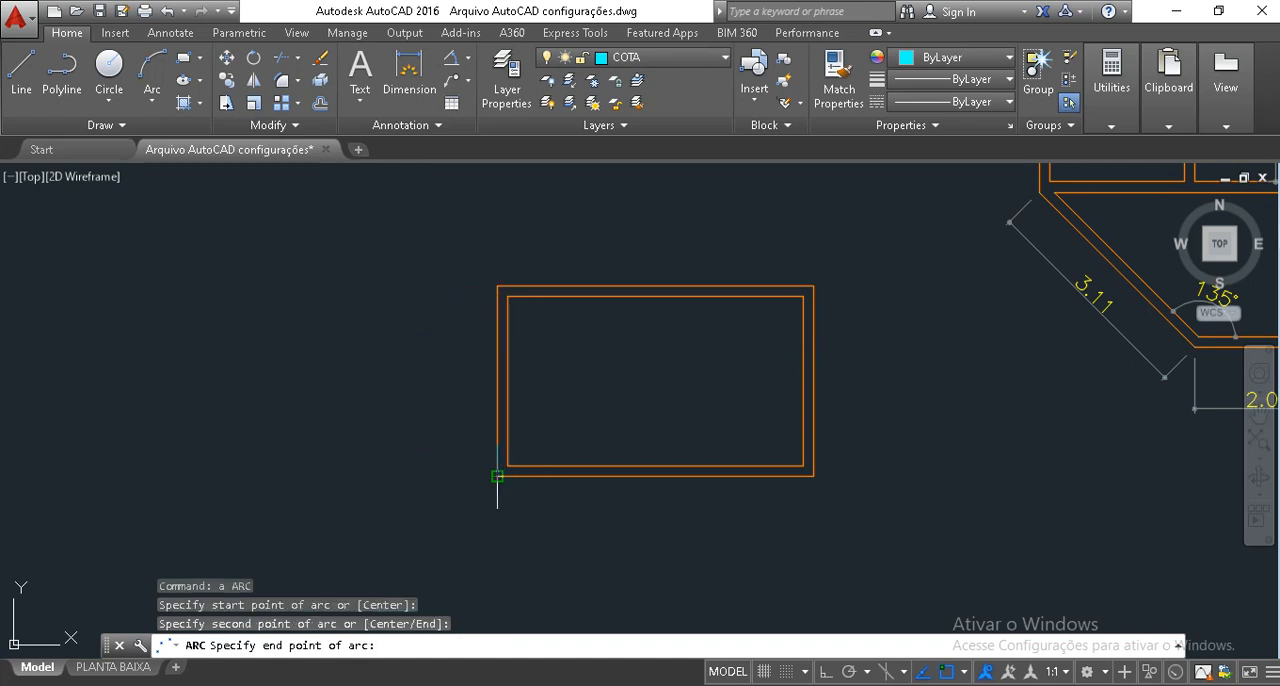
pyautogui.click(505, 476)
pyautogui.press('Escape')
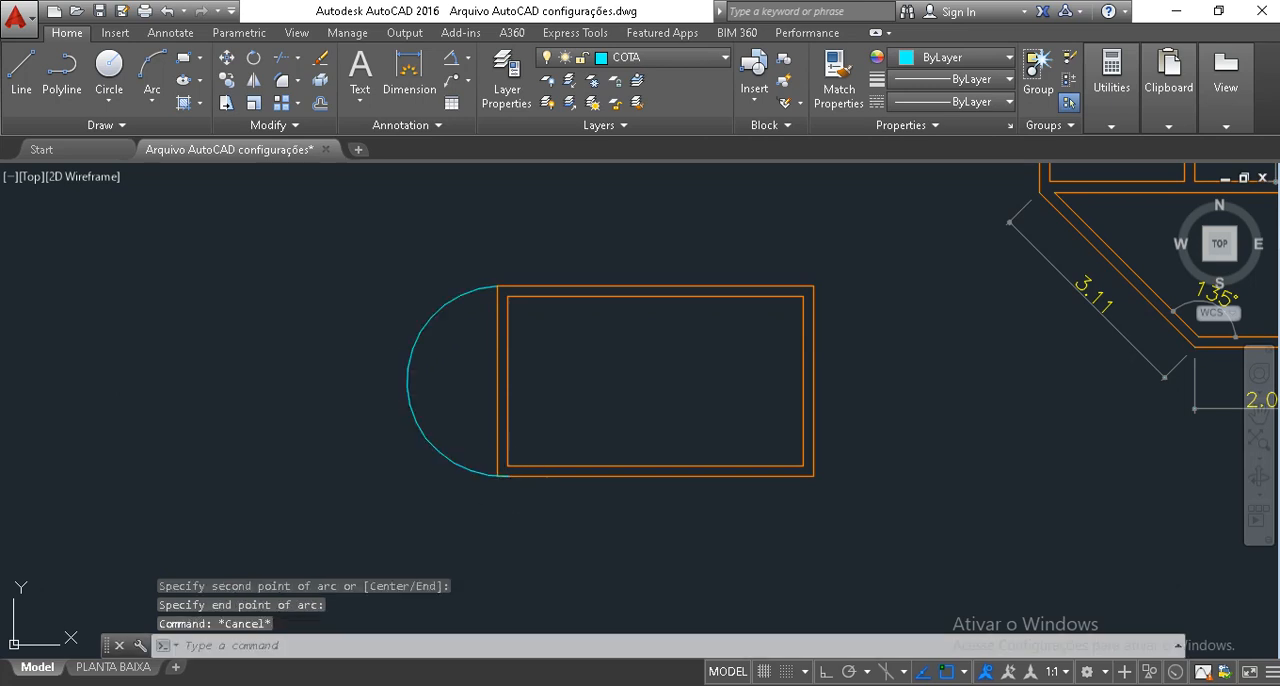
# Try to fillet the outer rectangle's lower line with the arc.
pyautogui.write('f')
pyautogui.press('Return')
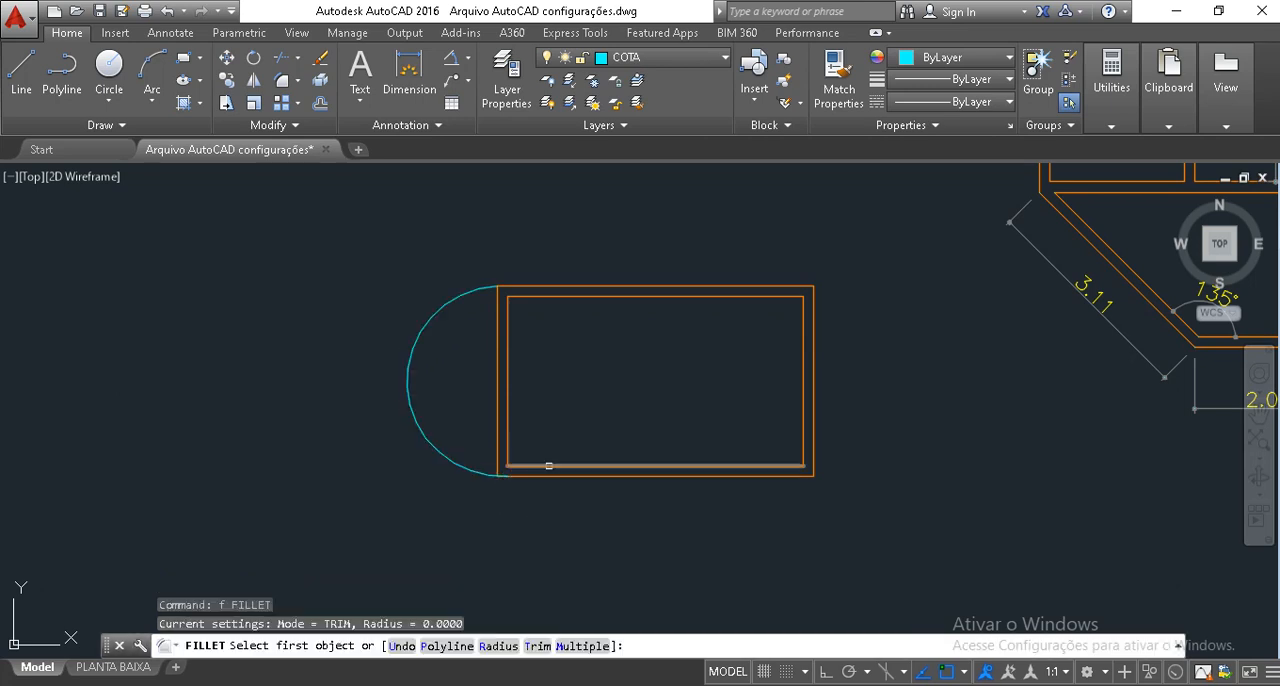
pyautogui.click(549, 477)
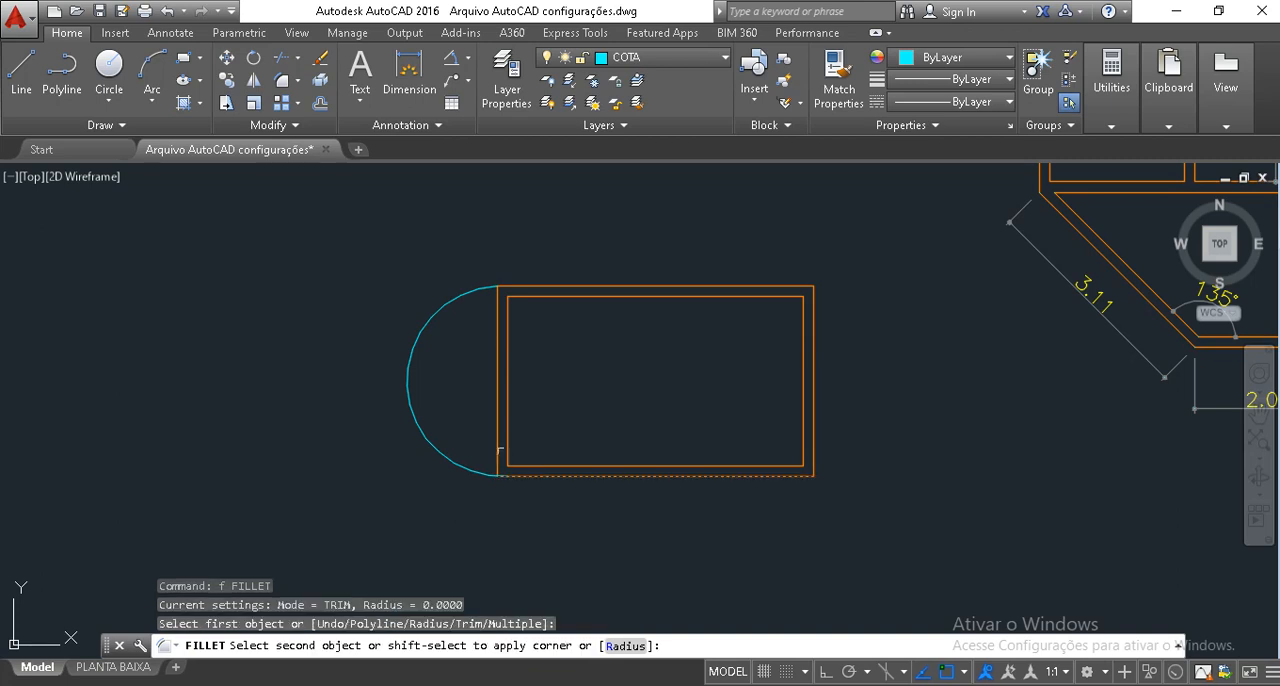
pyautogui.press('Escape')
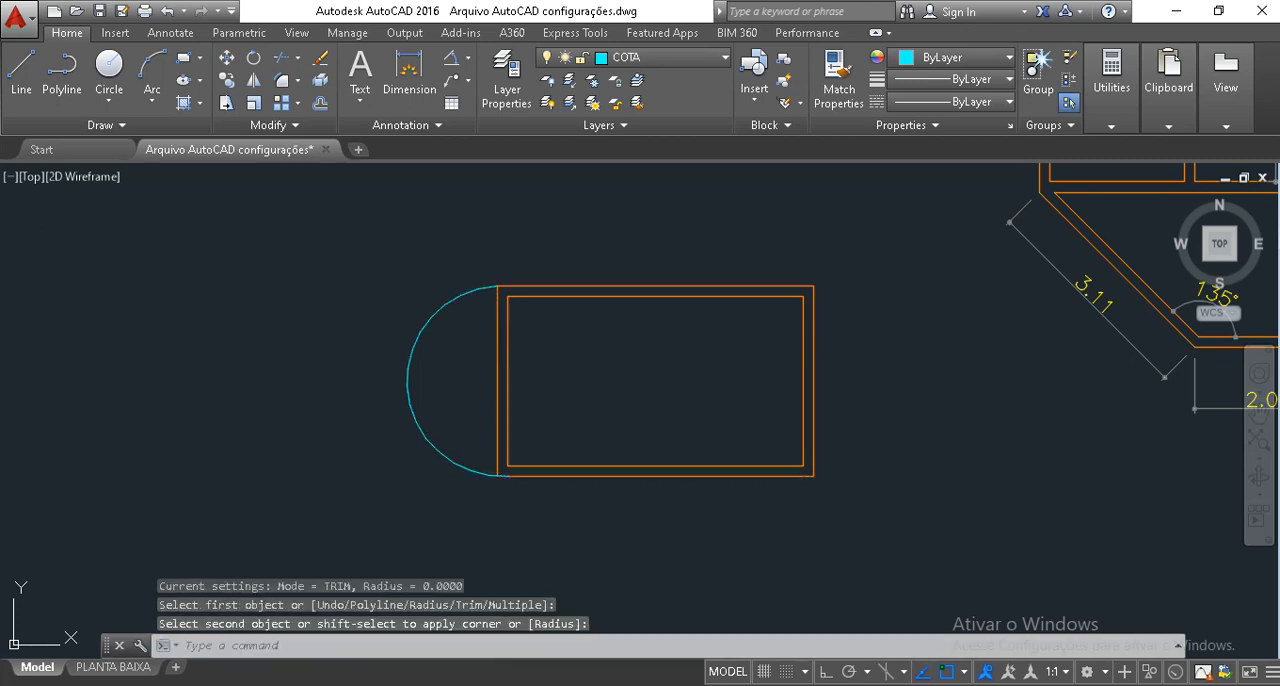
# Stretch the arc's lower endpoint to the lower corner of the outer rectangle's short wall line.
pyautogui.scroll(8, 497, 486)
pyautogui.click(478, 447)
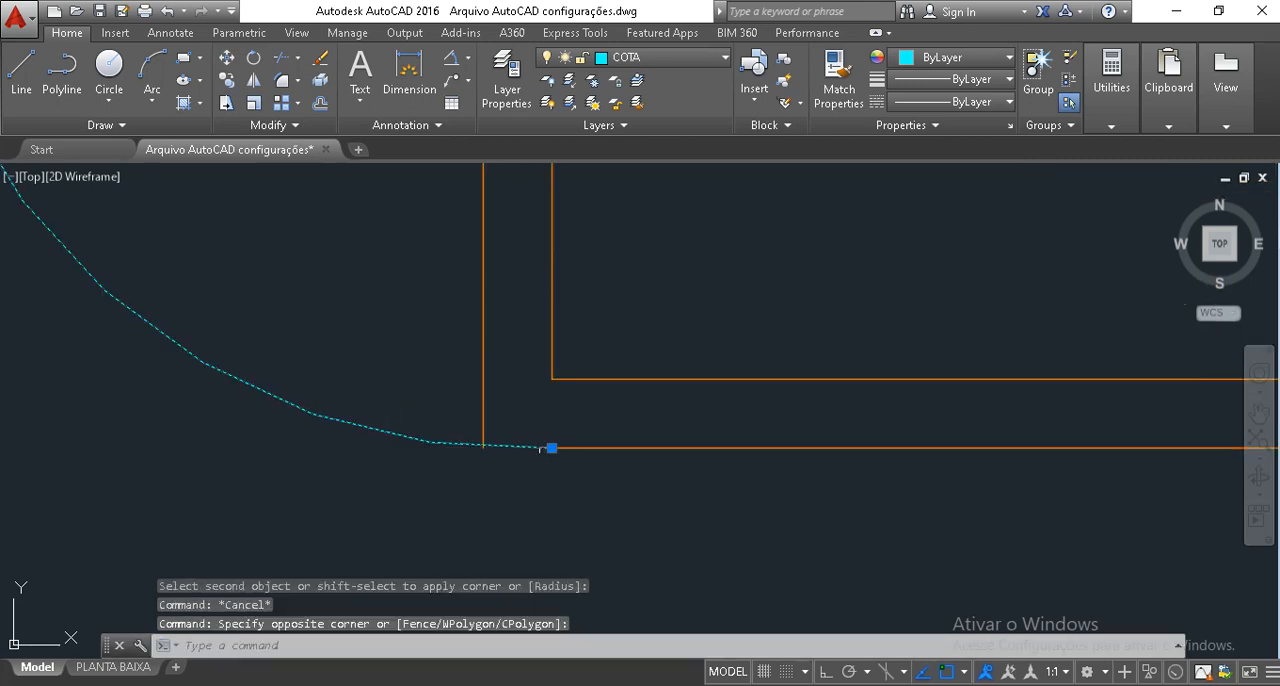
pyautogui.click(551, 447)
pyautogui.click(483, 447)
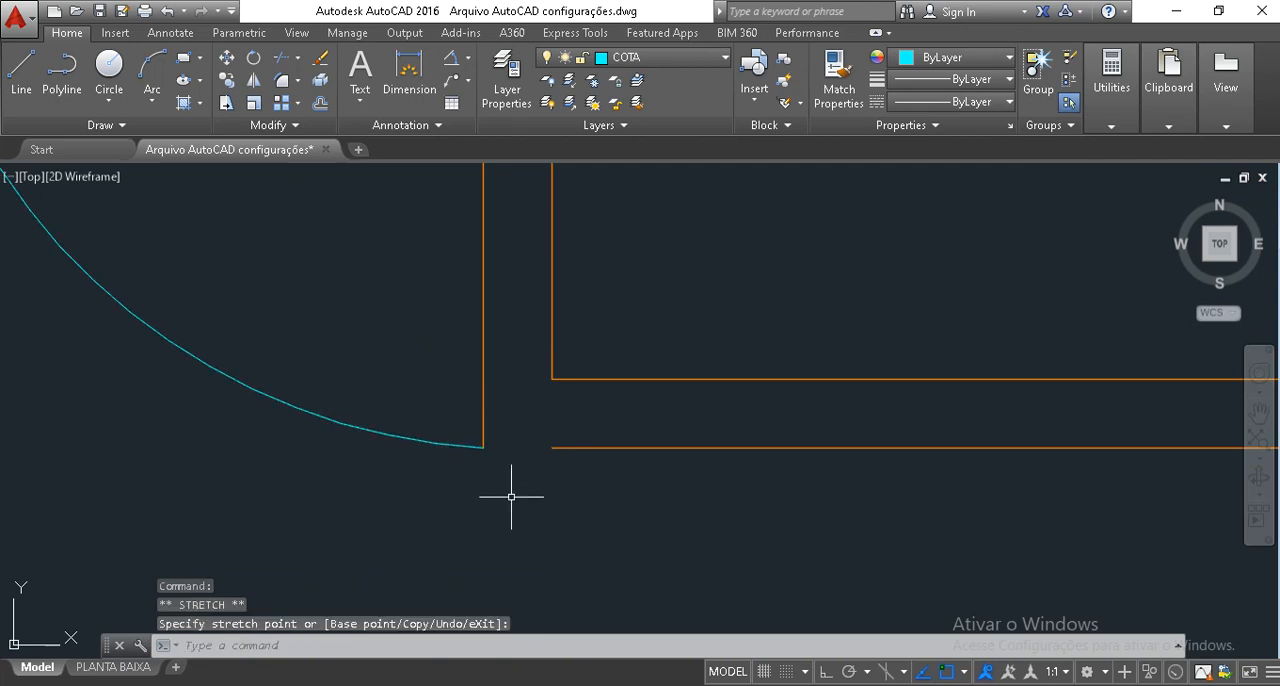
pyautogui.press('Escape')
pyautogui.press('Escape')
# Extend the lower outer wall line to meet the arc's endpoint.
pyautogui.write('ex')
pyautogui.press('Return')
pyautogui.press('Return')
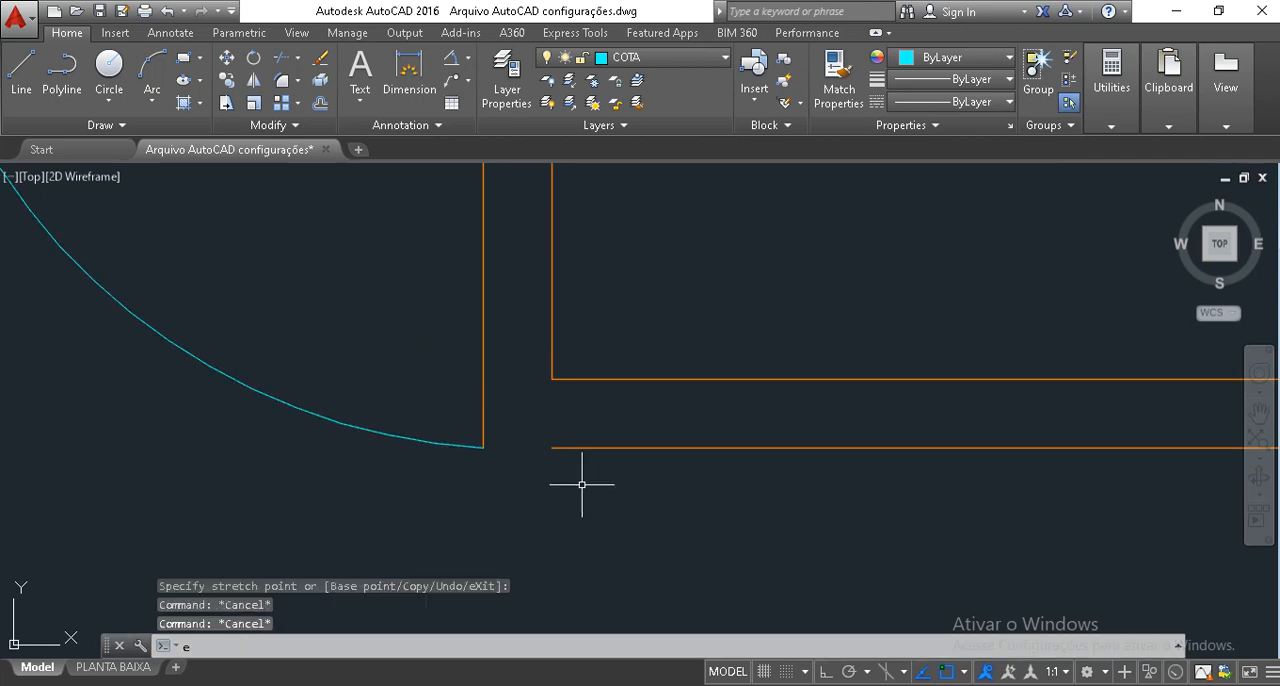
pyautogui.click(652, 468)
pyautogui.click(575, 385)
pyautogui.press('Escape')
pyautogui.scroll(-5, 580, 463)
pyautogui.scroll(-2, 571, 429)
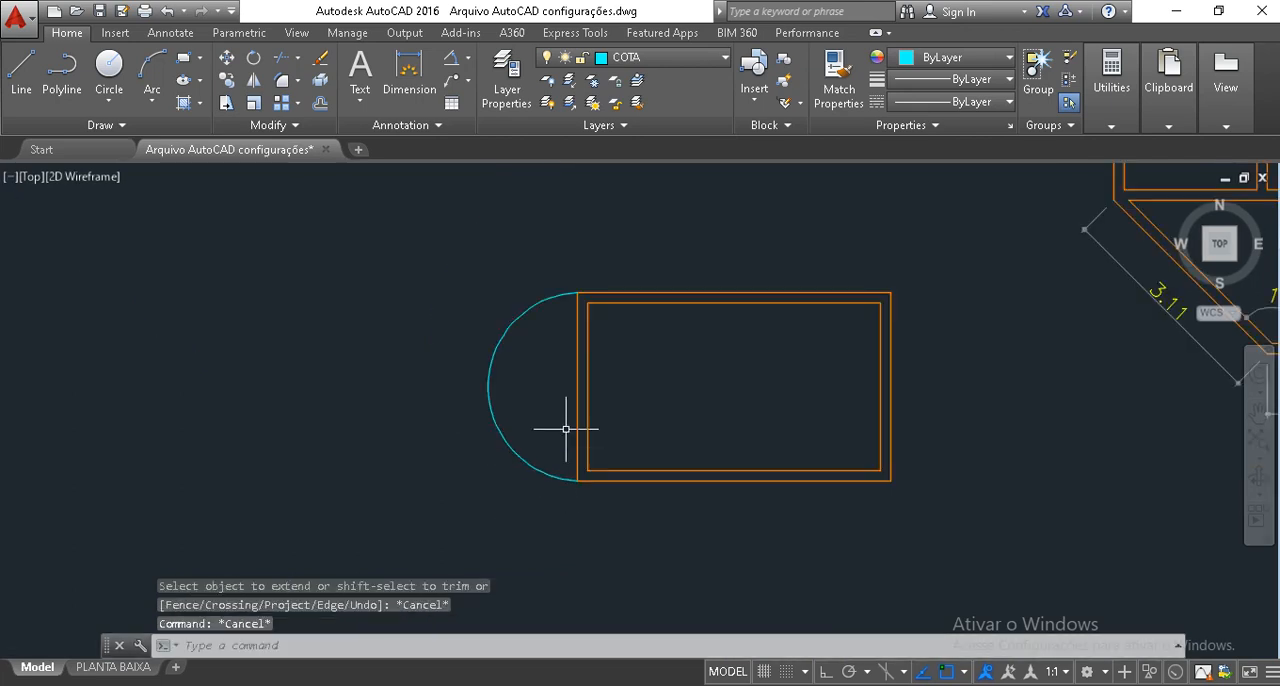
# Delete the two short vertical wall lines between the arc's ends, leaving the room open toward the arc.
pyautogui.scroll(2, 571, 429)
pyautogui.click(646, 437)
pyautogui.click(569, 375)
pyautogui.press('Delete')
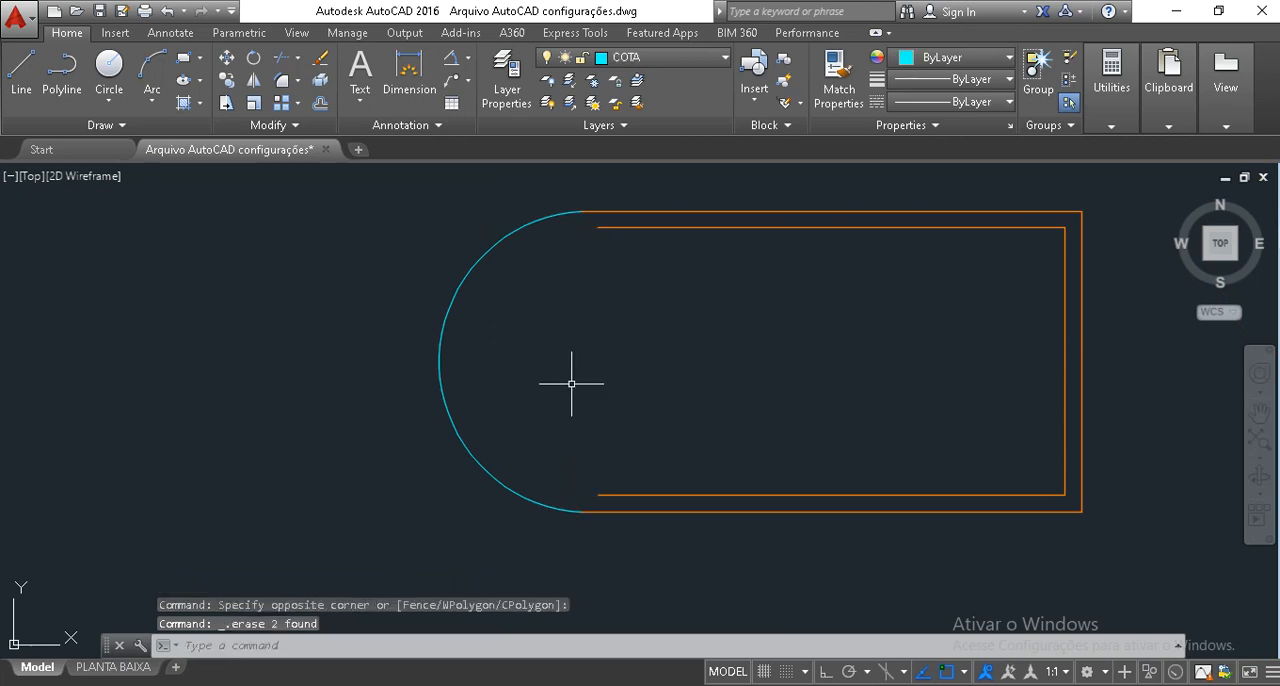
# Offset the arc inward by .15 to form the curved wall's thickness.
pyautogui.write('o')
pyautogui.press('Return')
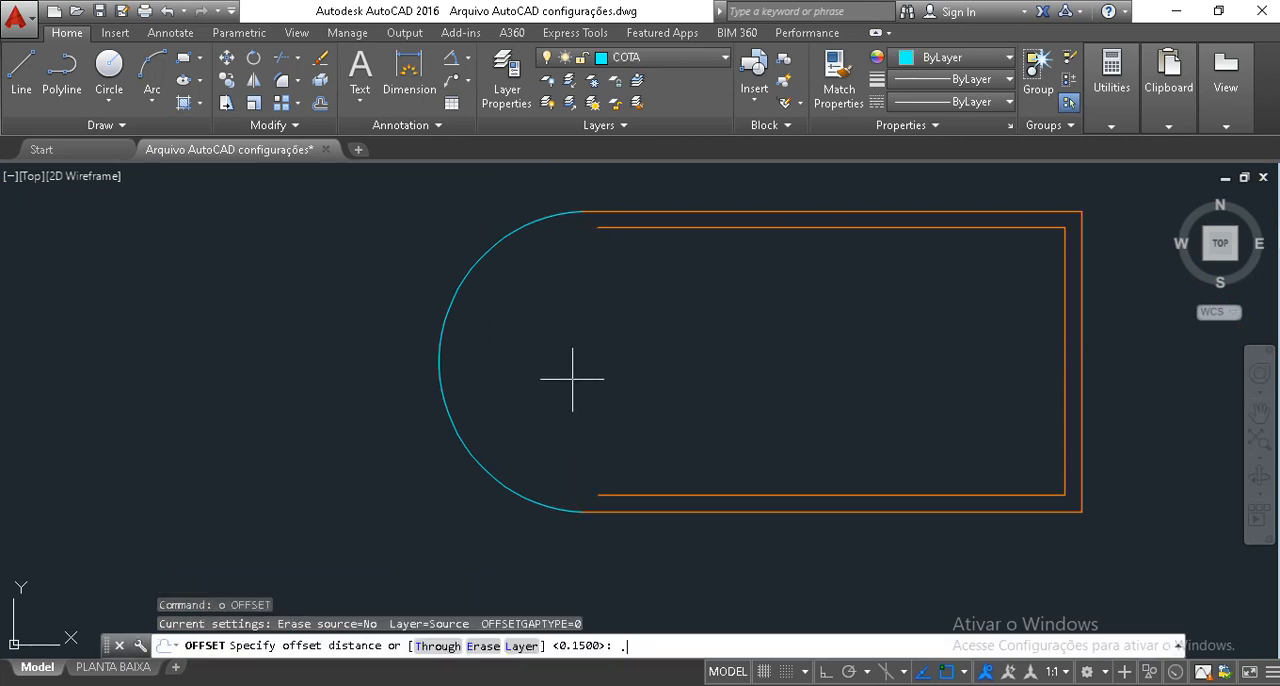
pyautogui.write('.15')
pyautogui.press('Return')
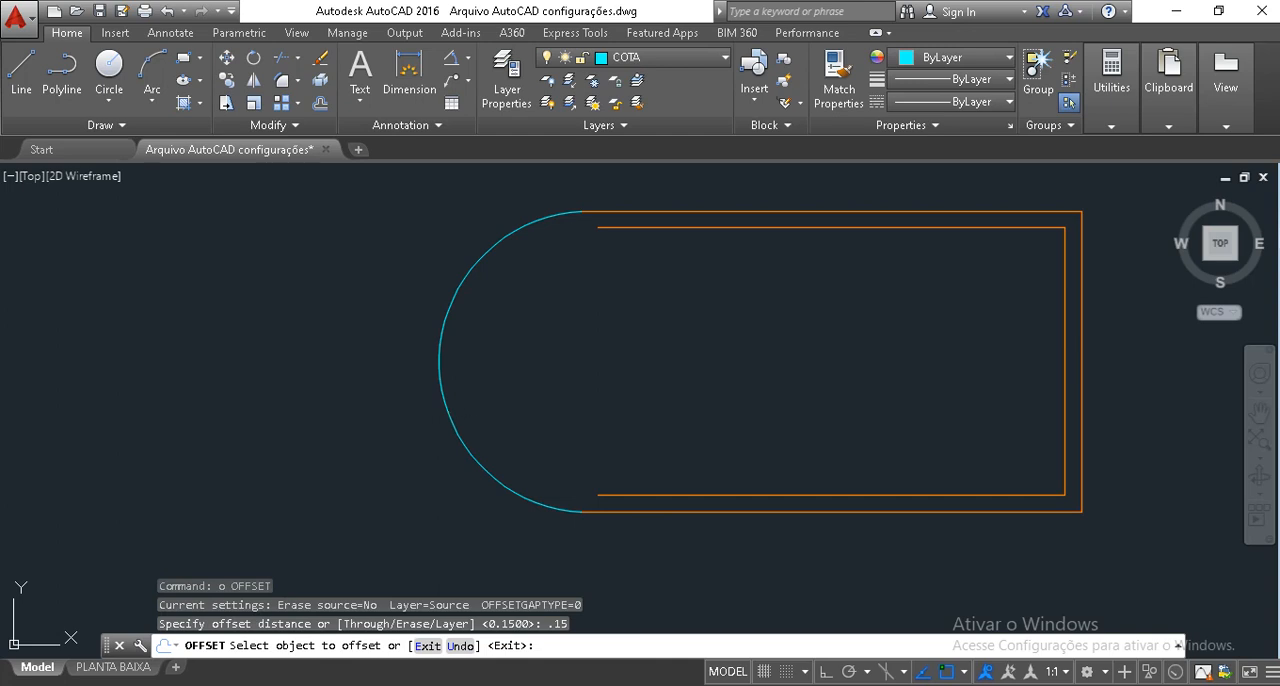
pyautogui.click(441, 380)
pyautogui.click(506, 351)
pyautogui.press('Escape')
pyautogui.press('Escape')
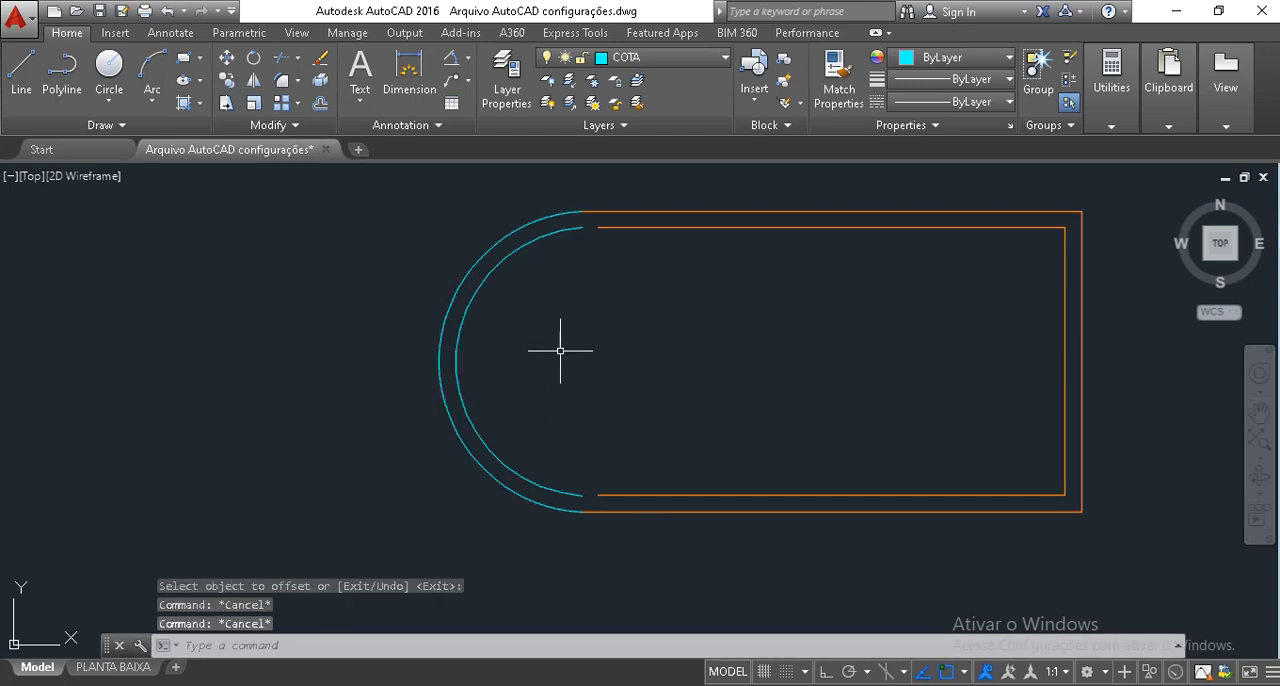
# Extend both inner horizontal wall lines to the ends of the inner arc.
pyautogui.write('ex')
pyautogui.press('Return')
pyautogui.press('Return')
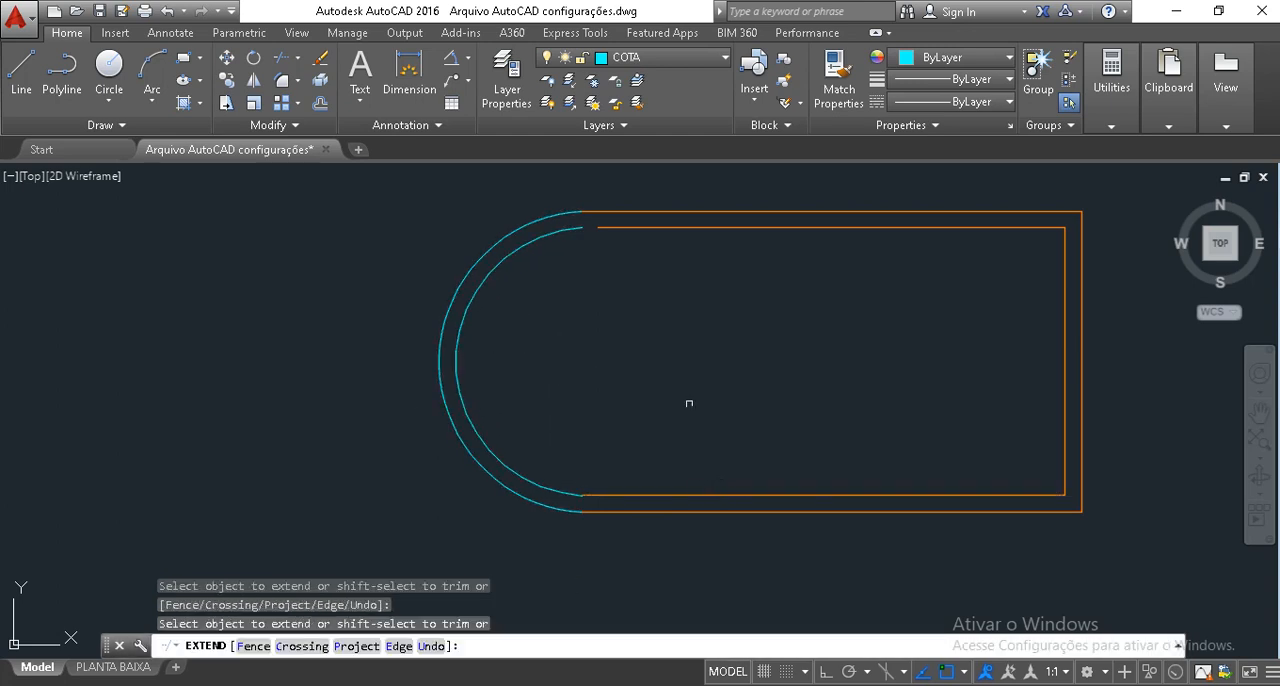
pyautogui.click(643, 210)
pyautogui.press('Escape')
# Assign both arcs of the curved wall to the PAREDE layer.
pyautogui.scroll(-3, 743, 371)
pyautogui.scroll(3, 737, 363)
pyautogui.click(685, 399)
pyautogui.click(327, 236)
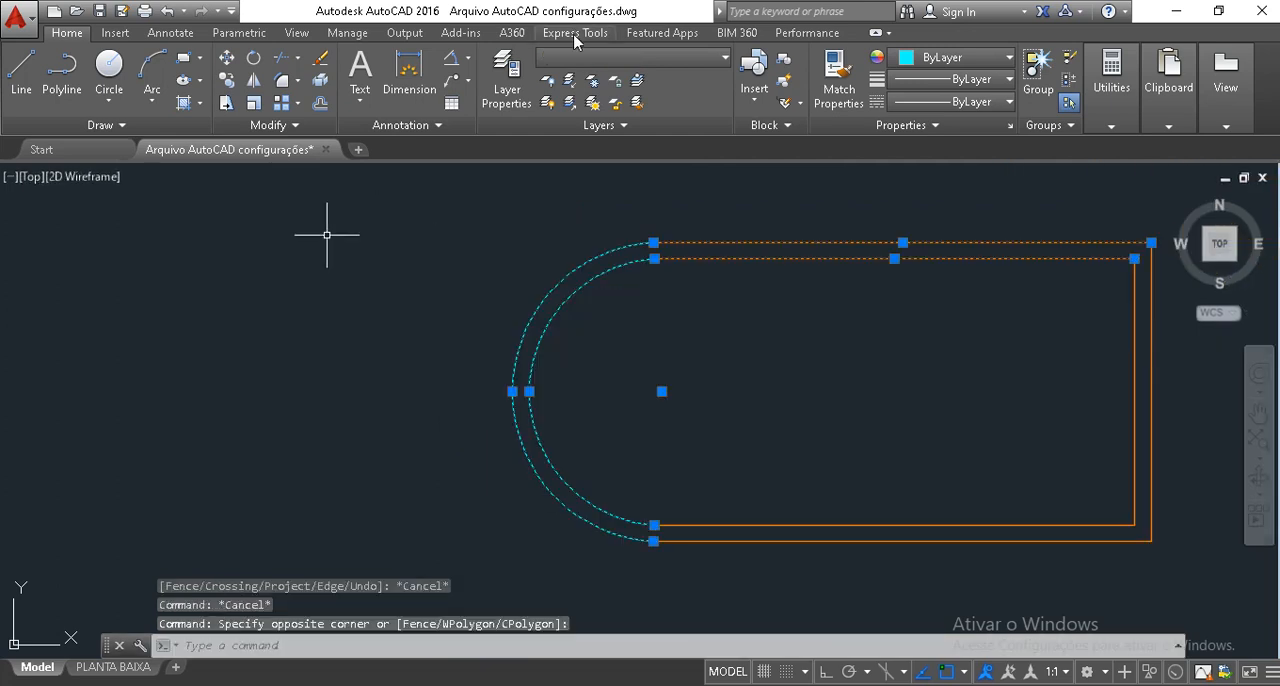
pyautogui.click(655, 57)
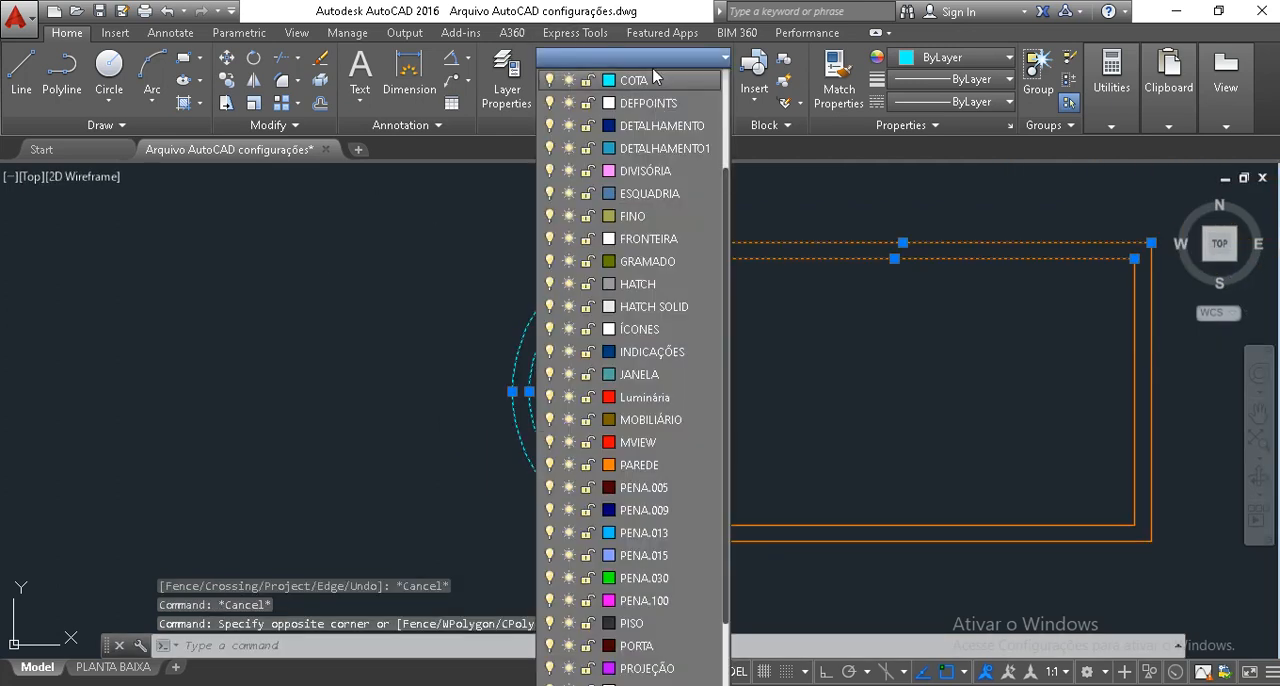
pyautogui.click(646, 471)
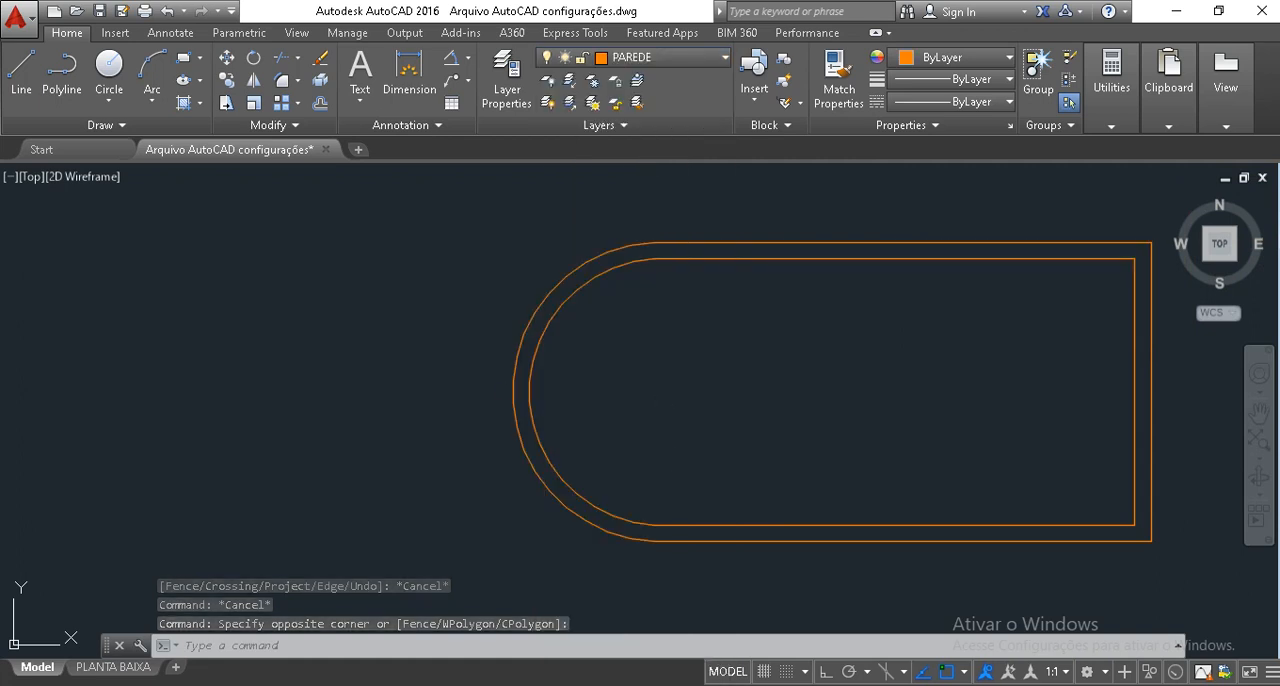
pyautogui.press('Escape')
pyautogui.press('Escape')
pyautogui.press('Escape')
pyautogui.scroll(-2, 660, 396)
pyautogui.moveTo(675, 379); pyautogui.dragTo(581, 391, button='middle')
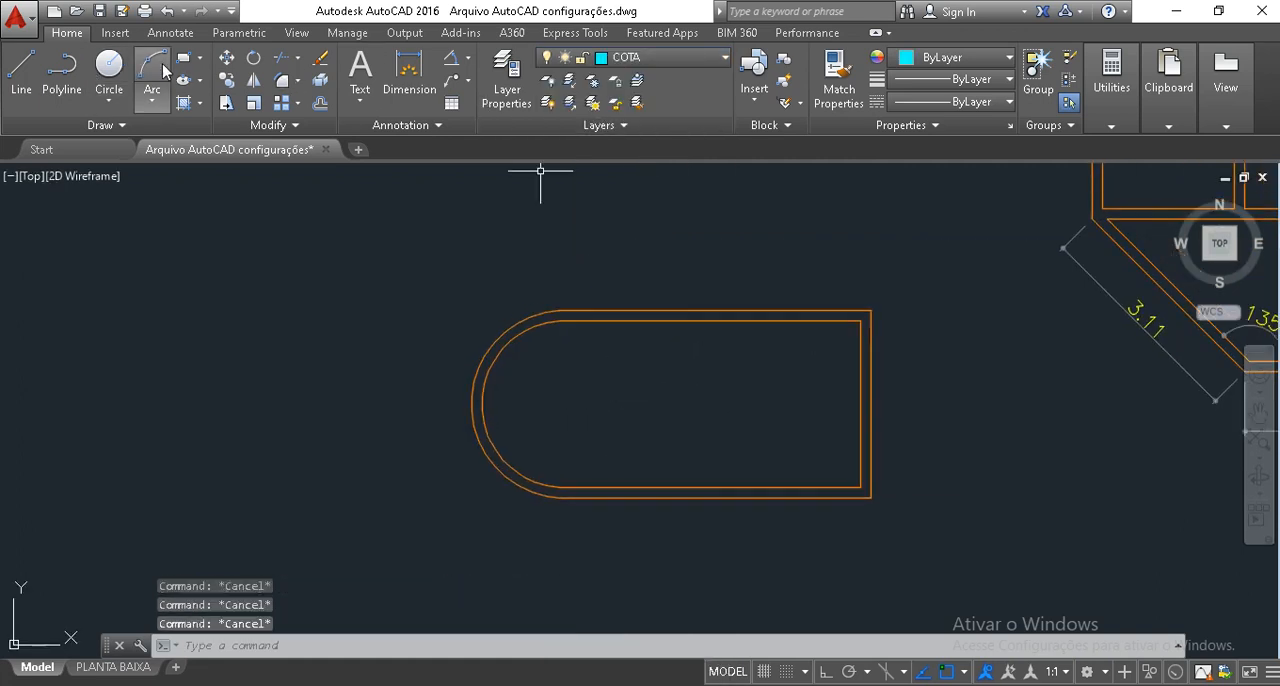
# Place a linear dimension above the upper straight outer wall, from its square corner to the start of the arc.
pyautogui.click(467, 58)
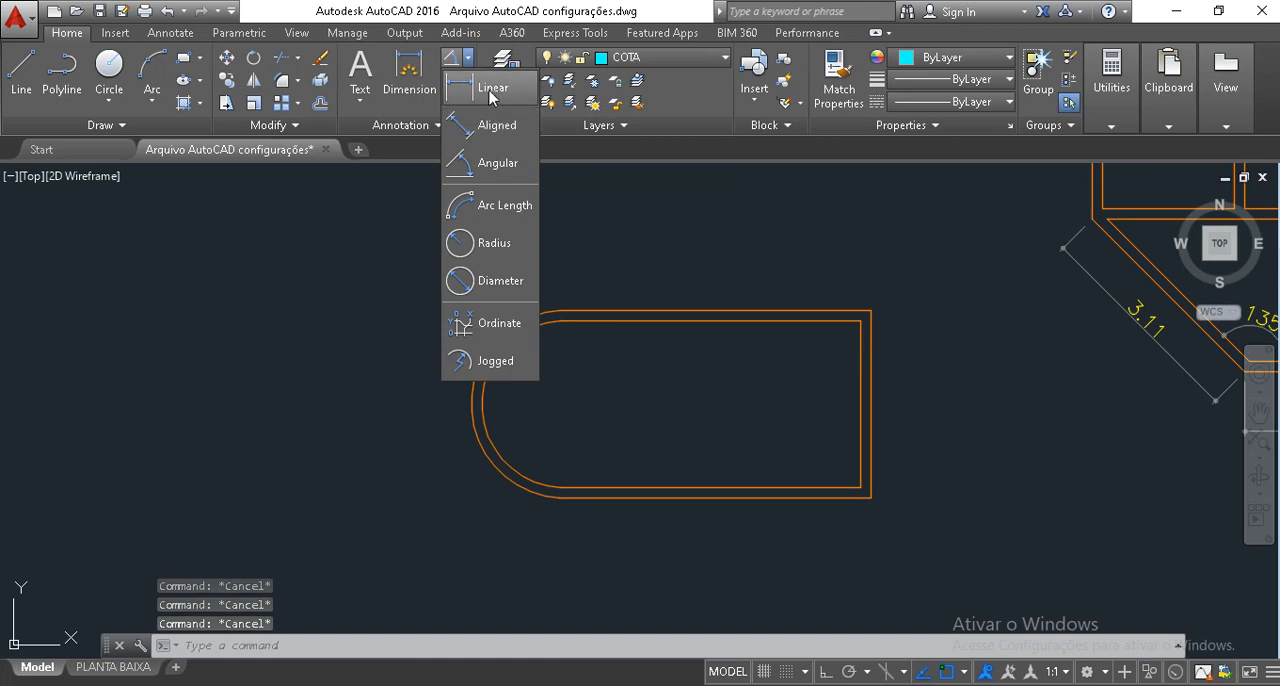
pyautogui.click(488, 95)
pyautogui.click(871, 311)
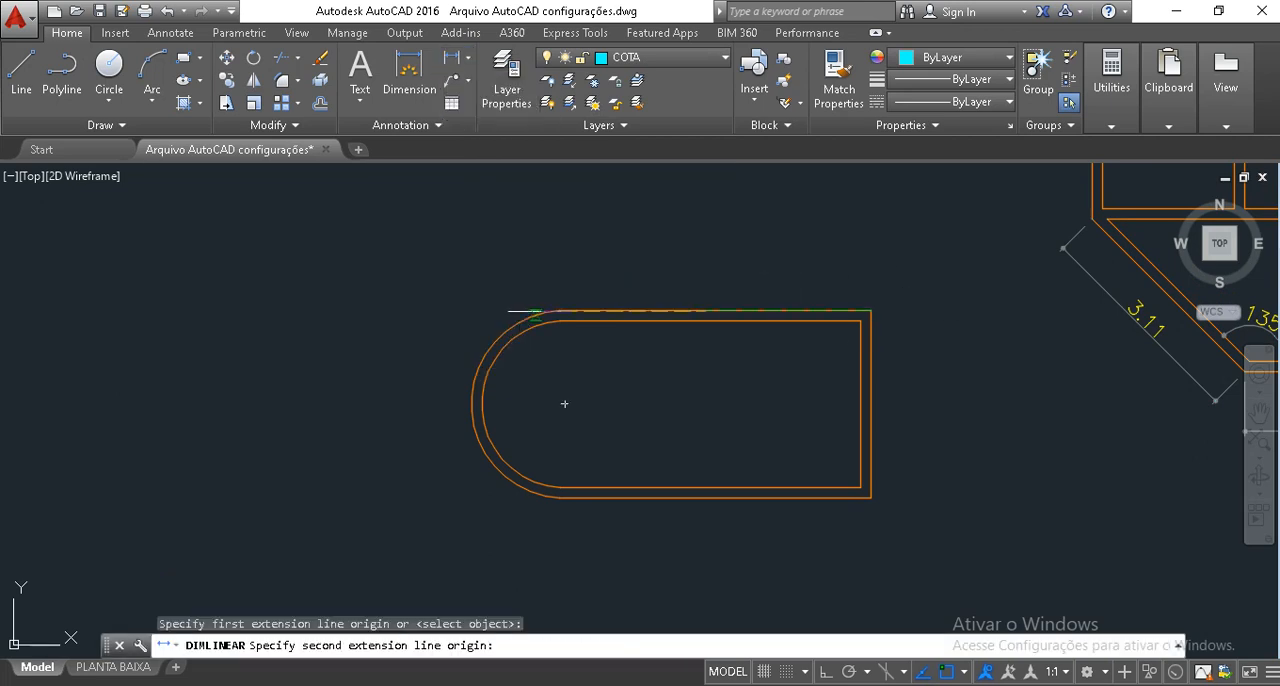
pyautogui.click(562, 311)
pyautogui.scroll(2, 567, 279)
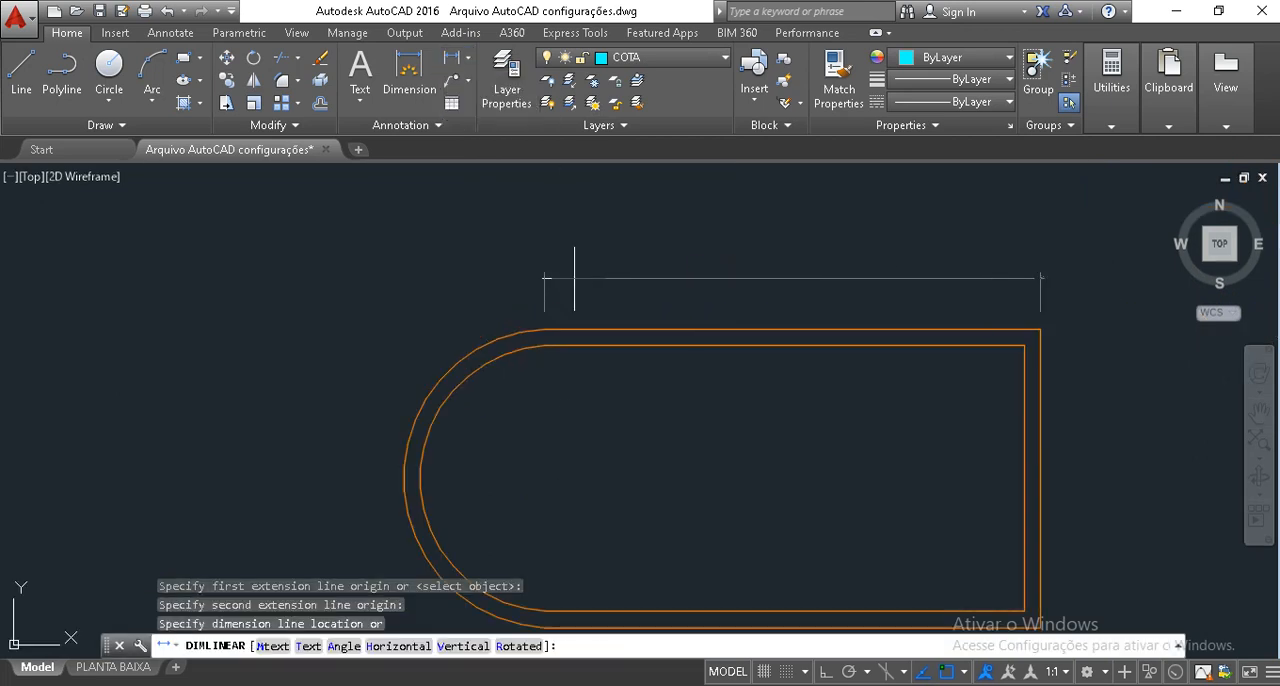
pyautogui.click(567, 278)
pyautogui.scroll(-2, 575, 278)
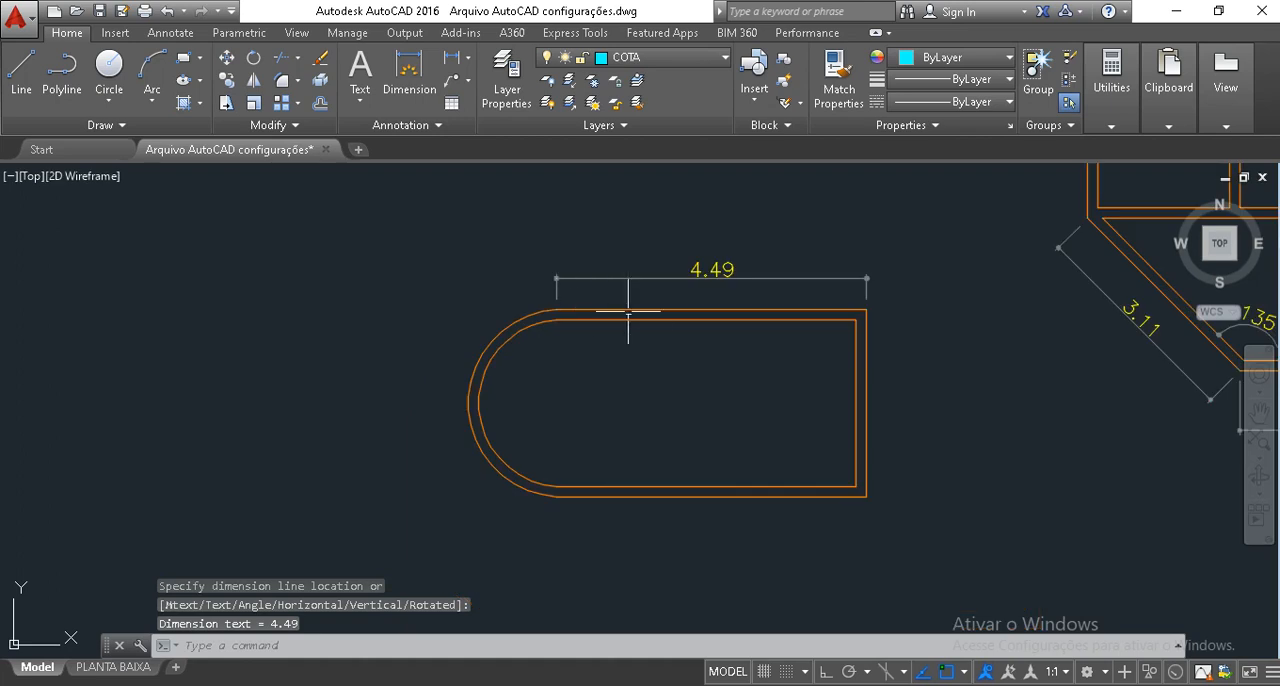
# Place a vertical linear dimension outside the room's straight end wall, spanning its two outer corners.
pyautogui.press('Return')
pyautogui.click(869, 311)
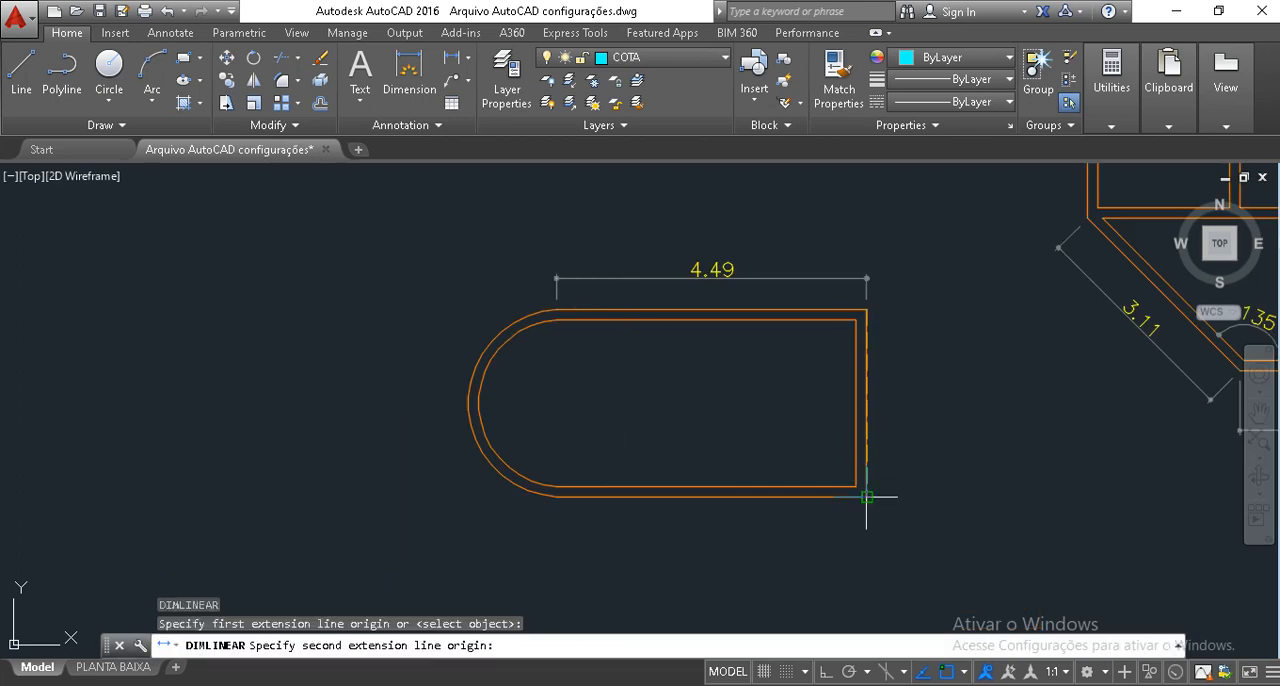
pyautogui.click(874, 496)
pyautogui.click(903, 490)
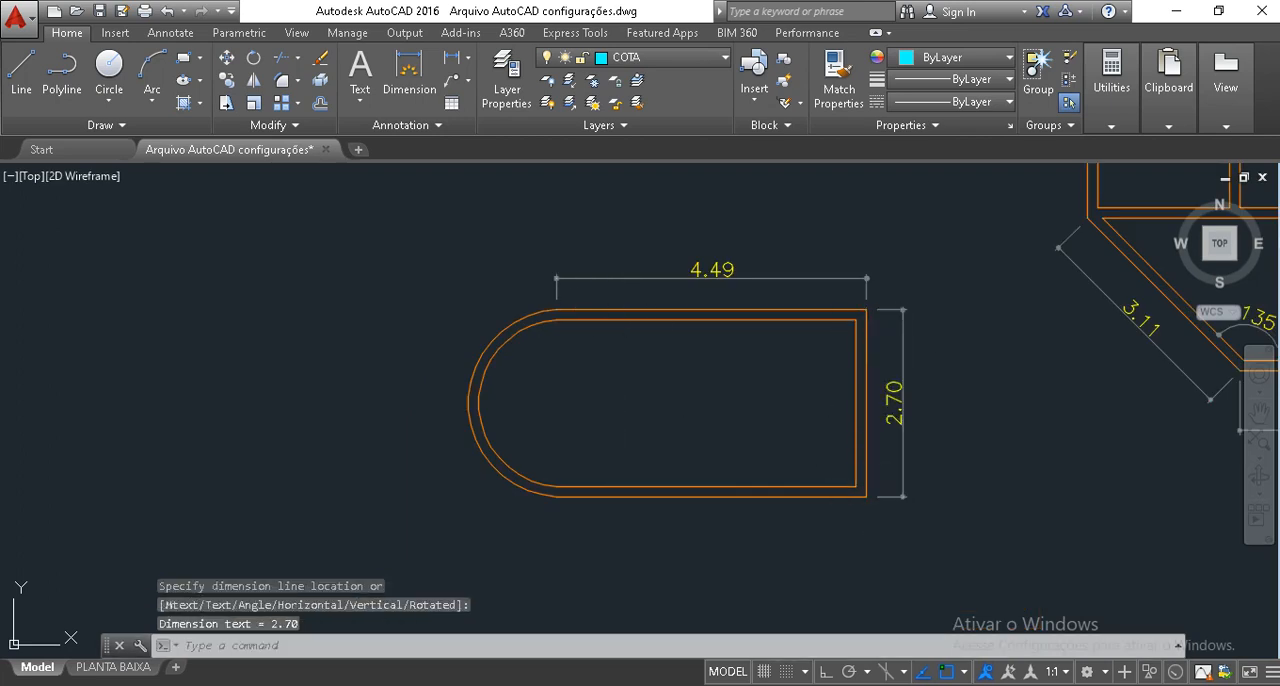
# Place a vertical linear dimension for the wall thickness between the outer and inner upper corners of the straight end wall.
pyautogui.press('Return')
pyautogui.scroll(2, 850, 318)
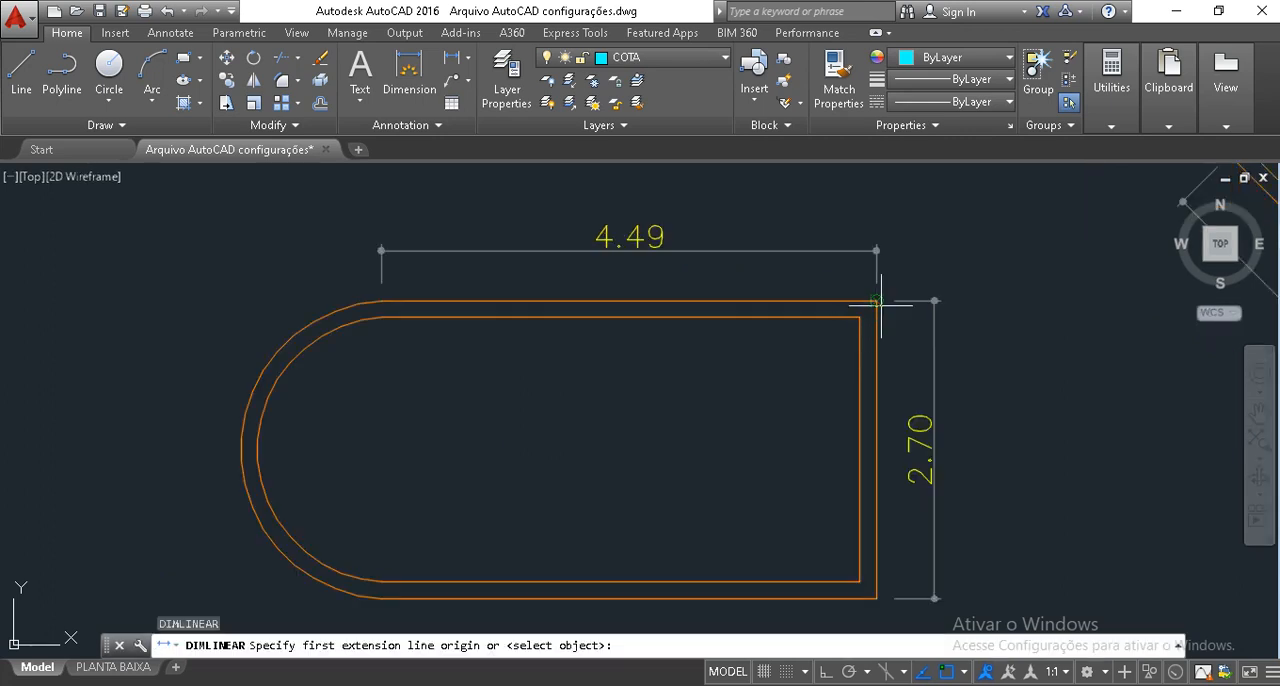
pyautogui.click(879, 303)
pyautogui.click(860, 317)
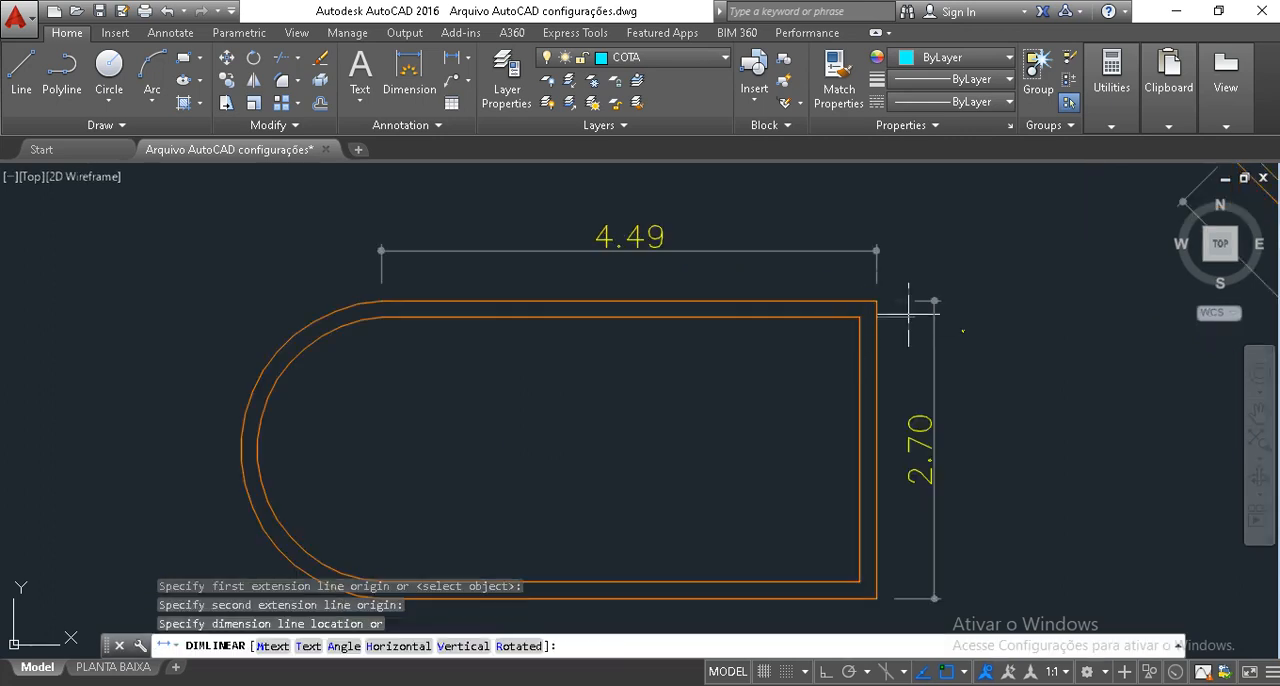
pyautogui.click(936, 302)
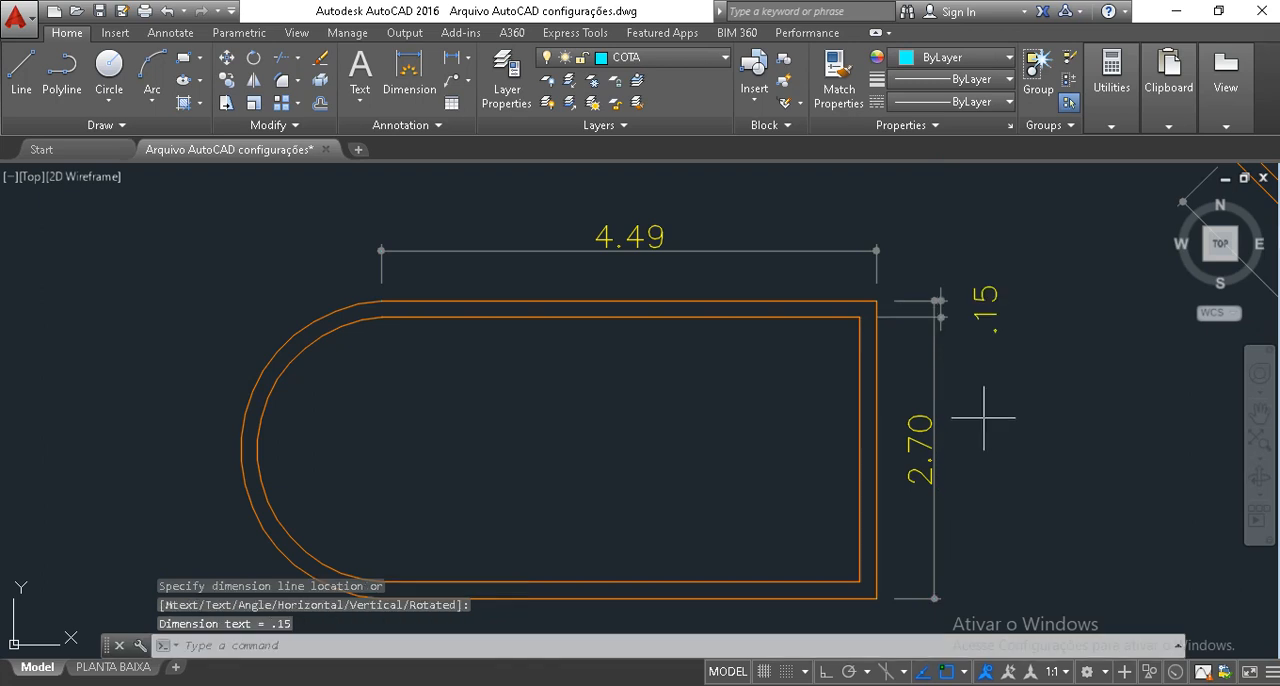
# Move the end wall's overall height dimension line farther away from the wall.
pyautogui.click(934, 371)
pyautogui.click(934, 301)
pyautogui.click(1010, 301)
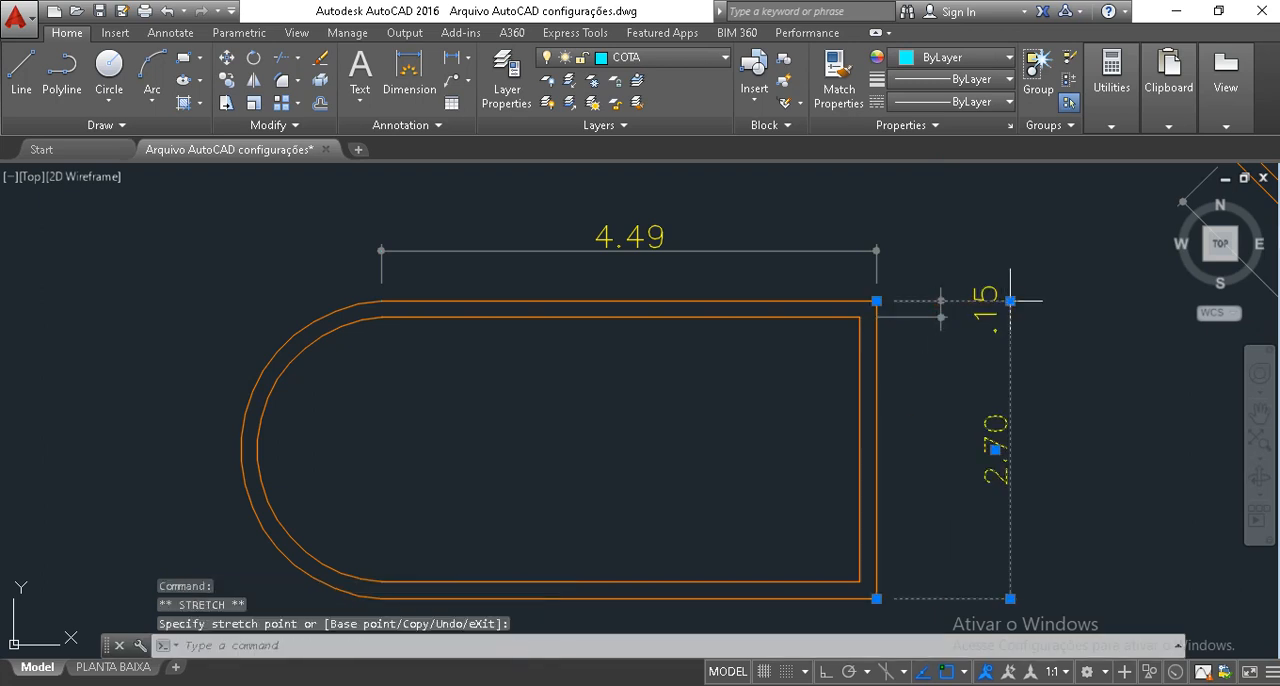
# Move the wall thickness dimension's text closer to the room, just above its own dimension line.
pyautogui.click(988, 333)
pyautogui.click(986, 309)
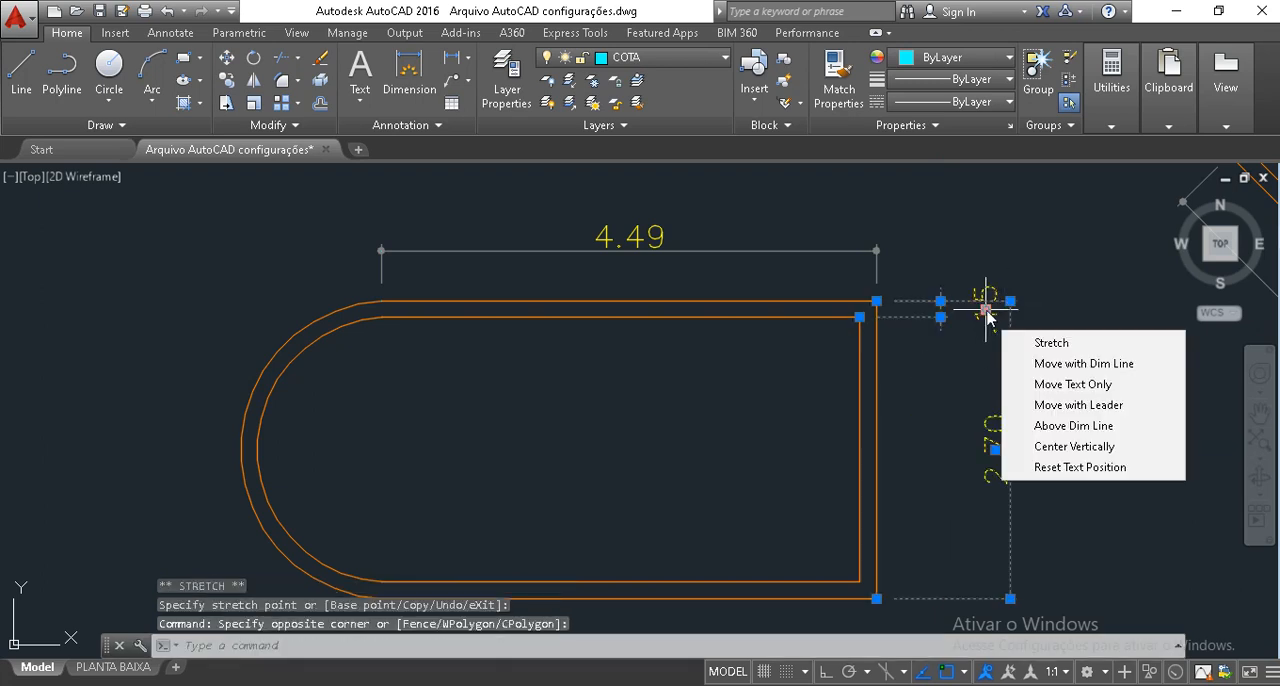
pyautogui.click(986, 309)
pyautogui.press('Escape')
pyautogui.press('Escape')
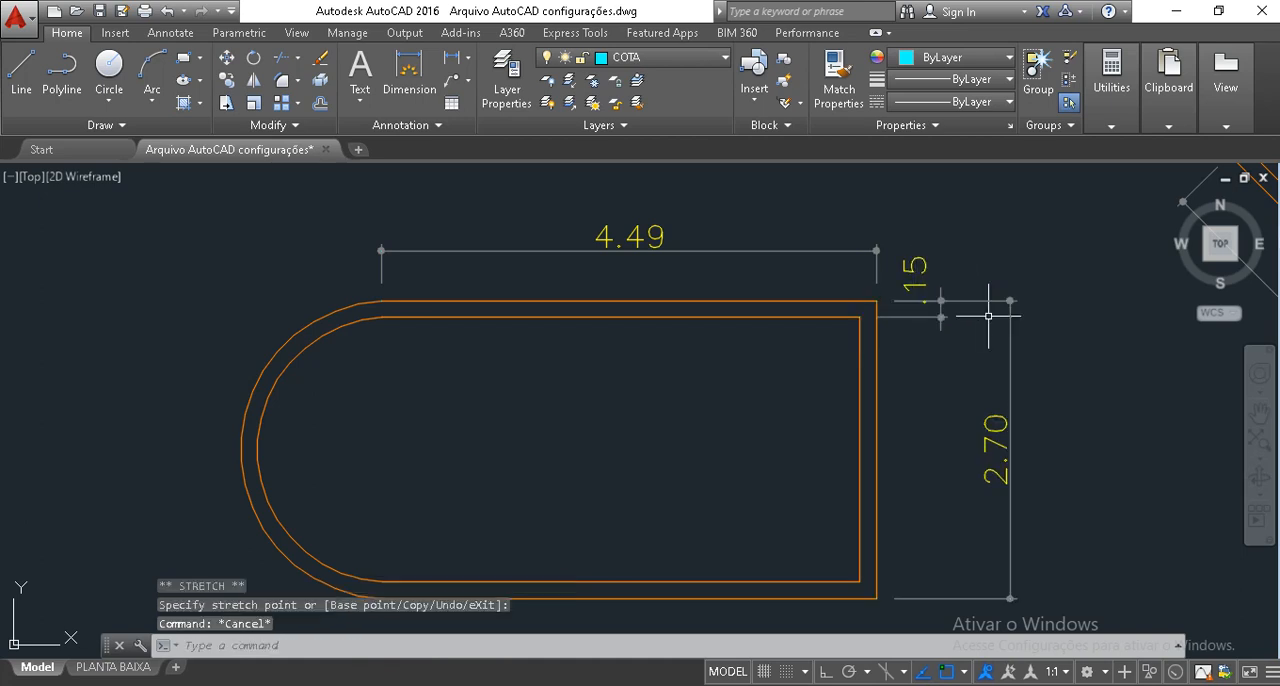
# Move the straight end wall's overall height dimension line closer to the room.
pyautogui.click(1028, 315)
pyautogui.click(980, 360)
pyautogui.click(1010, 300)
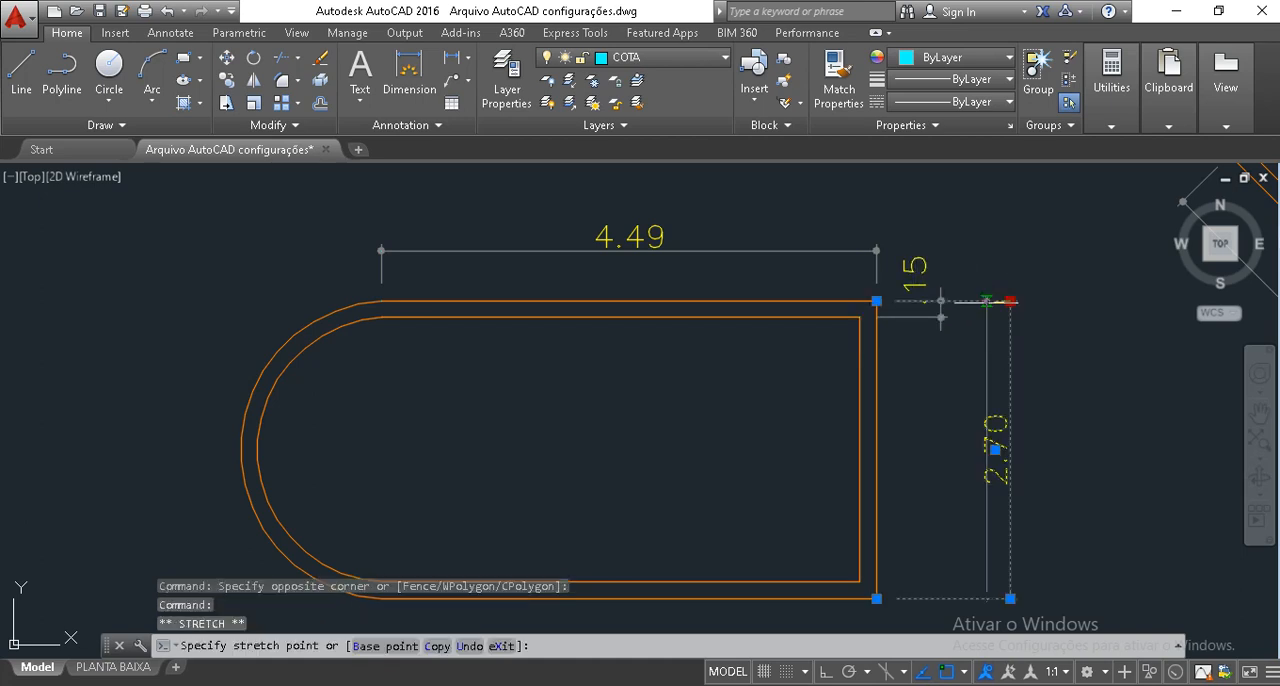
pyautogui.click(979, 301)
pyautogui.press('Escape')
pyautogui.press('Escape')
pyautogui.moveTo(952, 346); pyautogui.dragTo(941, 303, button='middle')
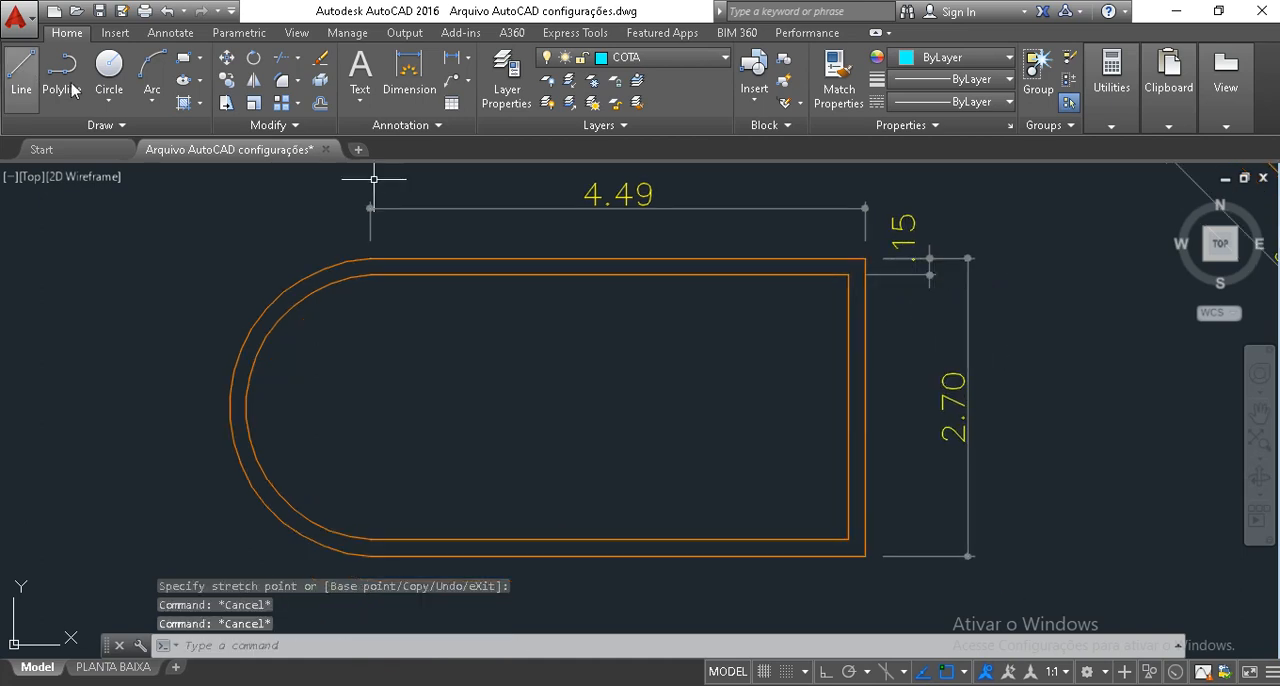
# Continue the upper wall thickness dimension down the end wall to the lower inner corner and the lower outer corner.
pyautogui.click(155, 36)
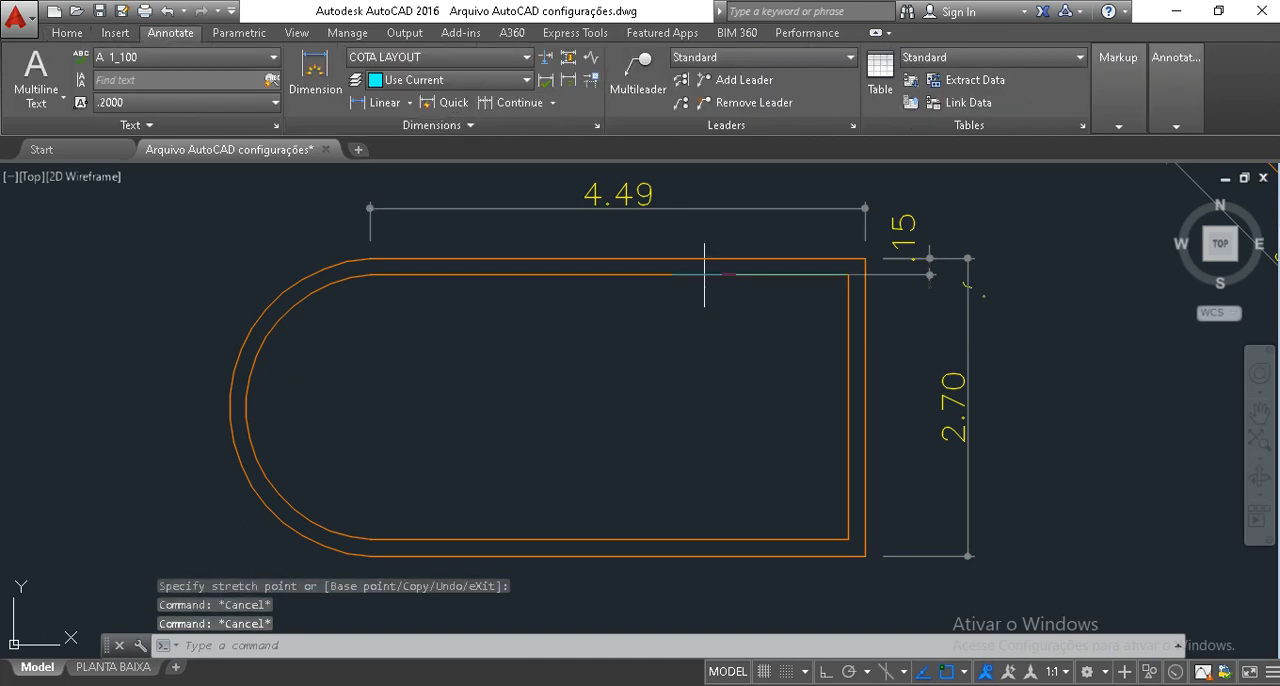
pyautogui.click(849, 539)
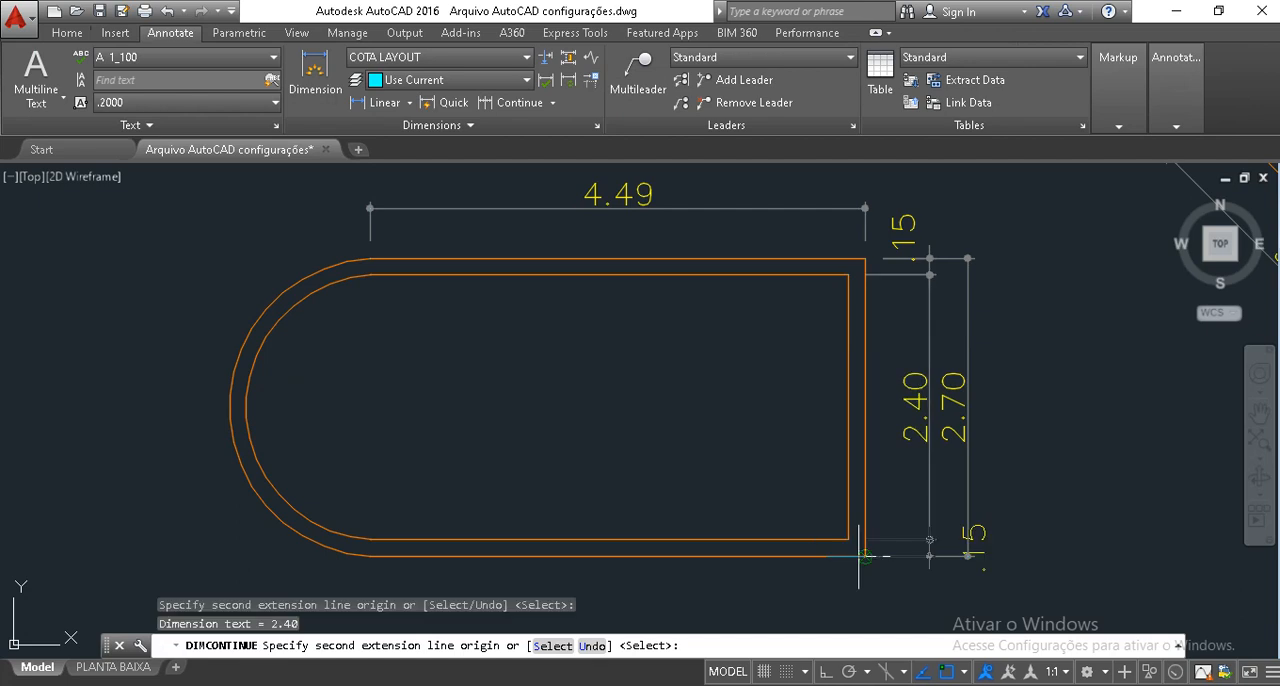
pyautogui.click(865, 556)
pyautogui.press('Escape')
# Move the lower wall thickness dimension's text toward the room, just above its own dimension line.
pyautogui.click(971, 538)
pyautogui.click(973, 548)
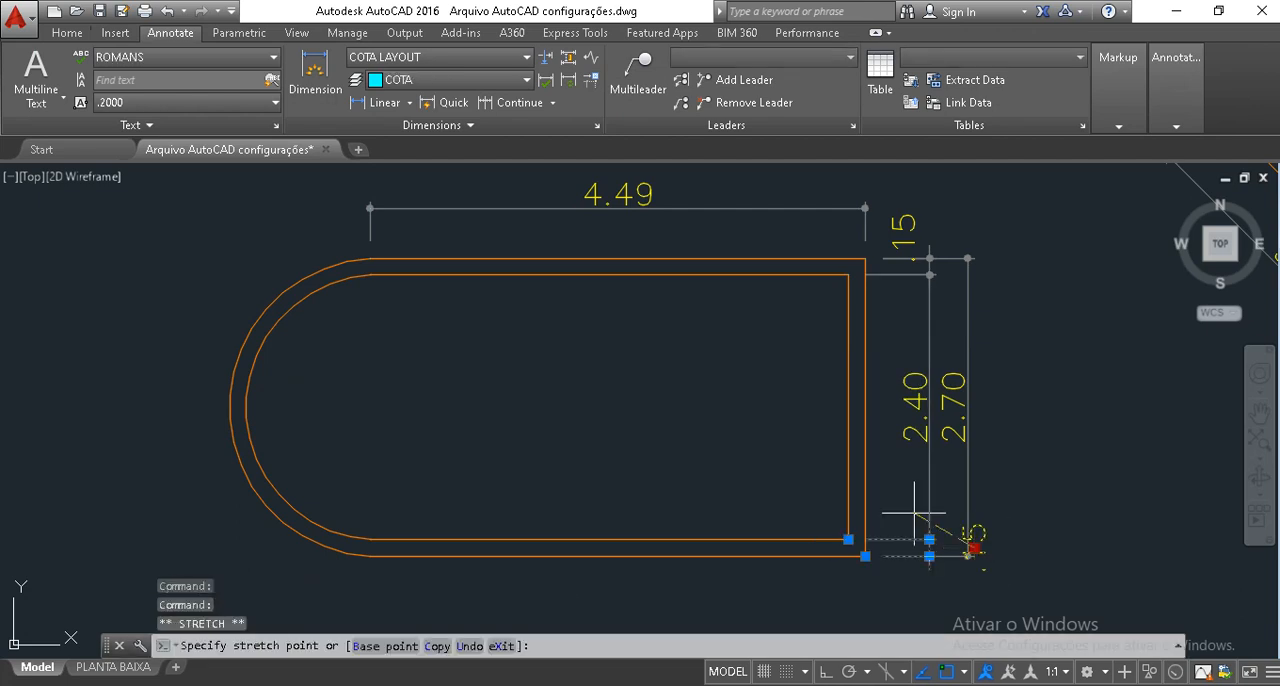
pyautogui.click(914, 513)
pyautogui.press('Escape')
pyautogui.press('Escape')
pyautogui.press('Escape')
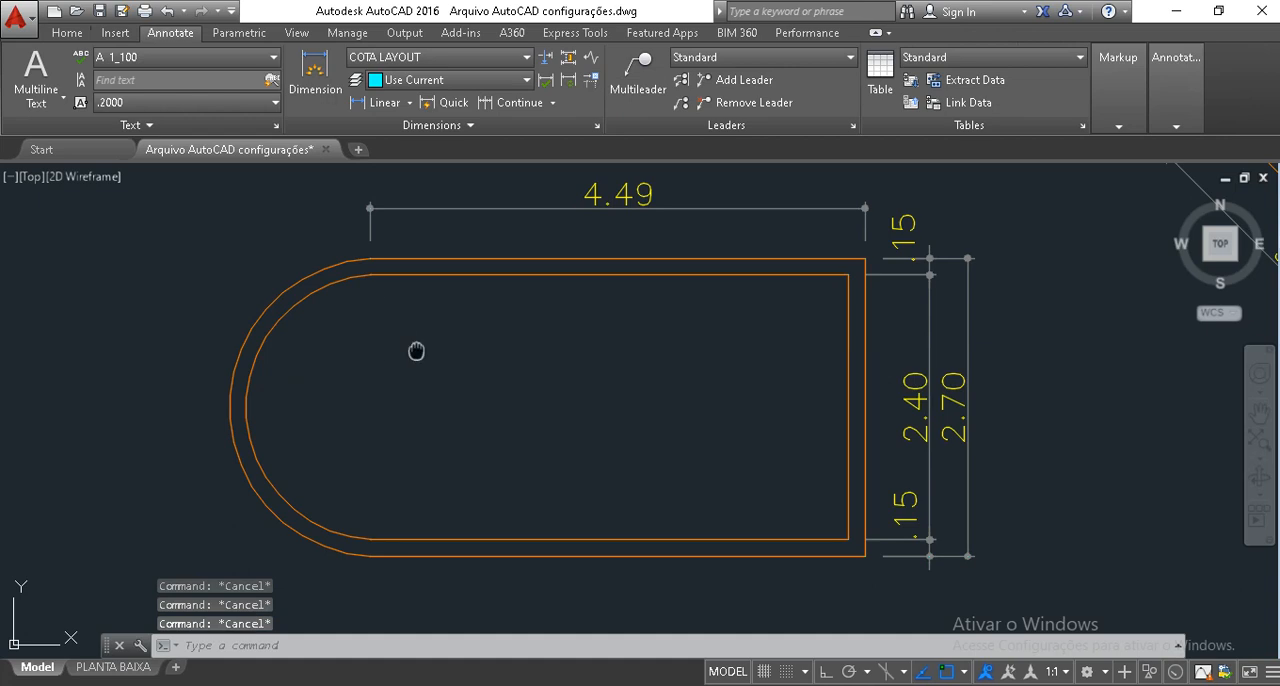
# Stretch the long horizontal dimension's arc-side origin to the inner upper corner so it spans only the end wall's thickness.
pyautogui.moveTo(416, 351); pyautogui.dragTo(441, 363, button='middle')
pyautogui.moveTo(719, 210); pyautogui.dragTo(709, 254, button='middle')
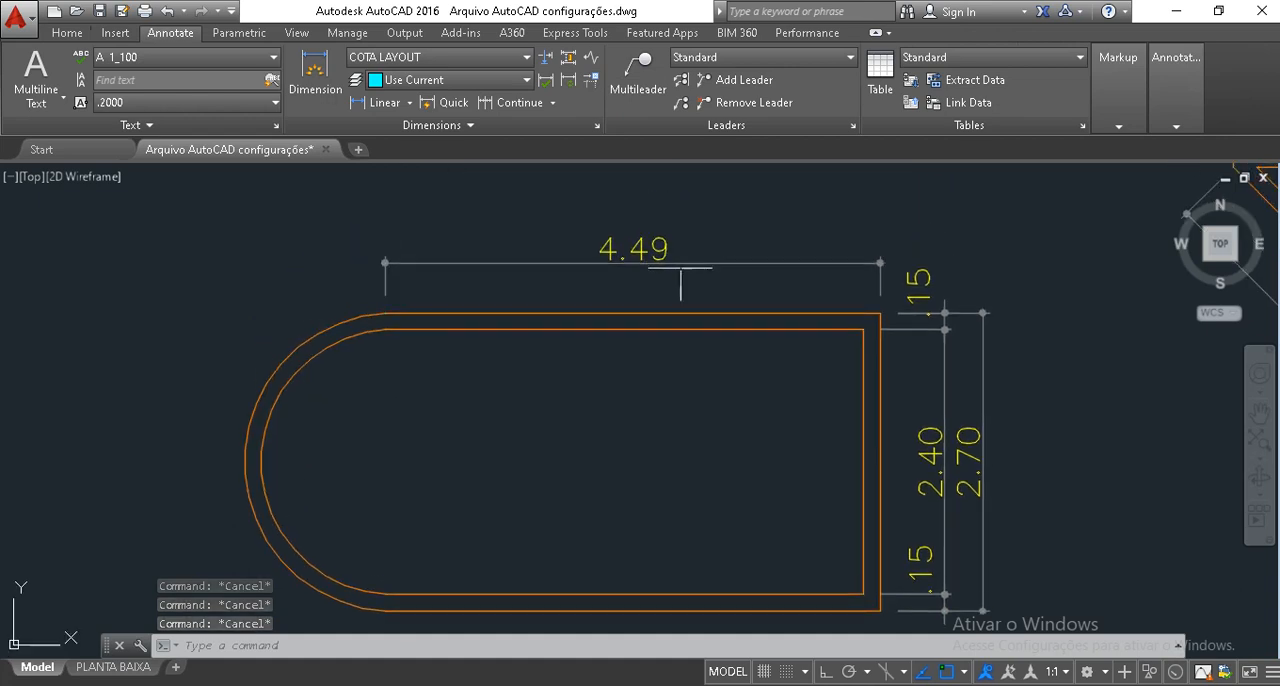
pyautogui.click(682, 284)
pyautogui.click(630, 228)
pyautogui.click(385, 313)
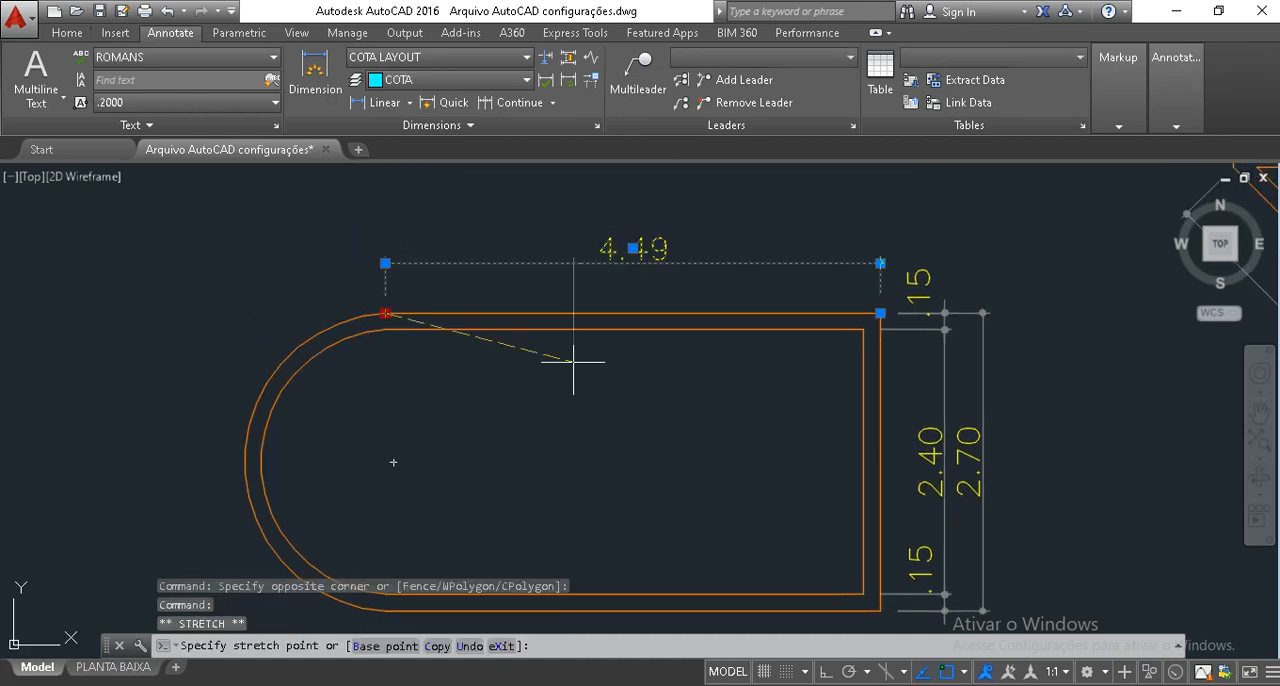
pyautogui.press('Escape')
pyautogui.press('Escape')
pyautogui.press('Escape')
# Place a horizontal linear dimension from the inner upper corner to the arc's start, in line with the wall thickness dimension.
pyautogui.click(67, 32)
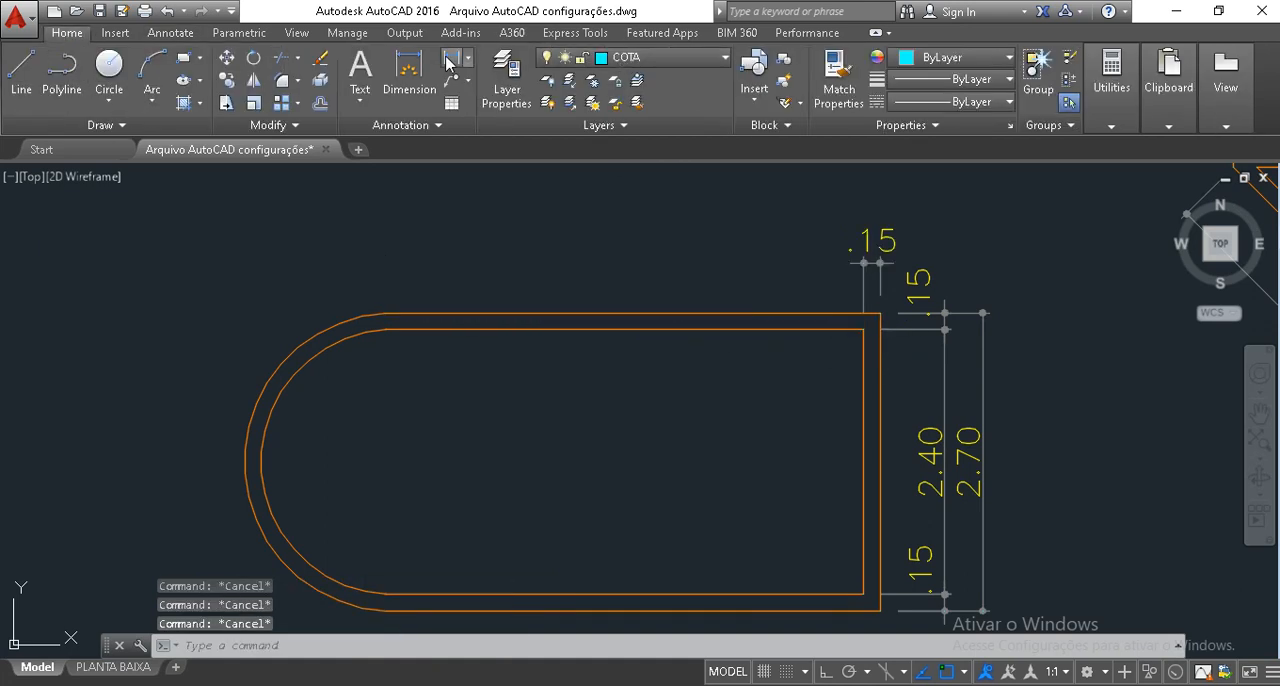
pyautogui.click(447, 63)
pyautogui.click(864, 328)
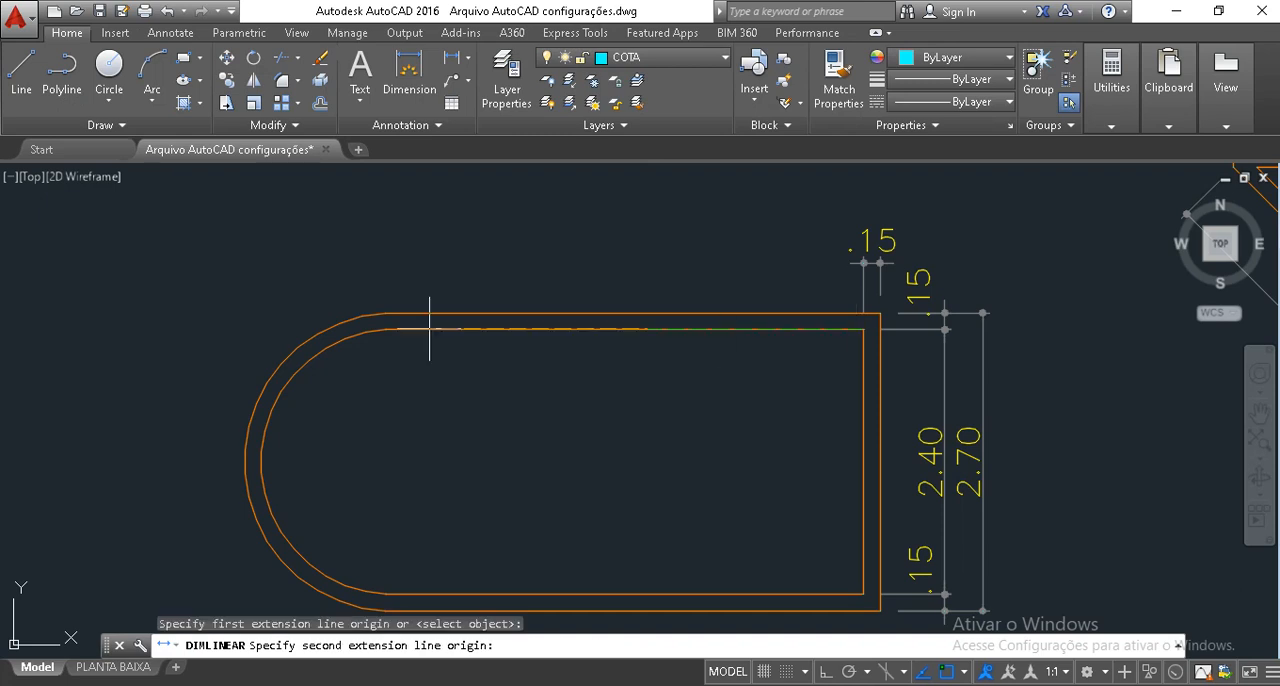
pyautogui.click(387, 328)
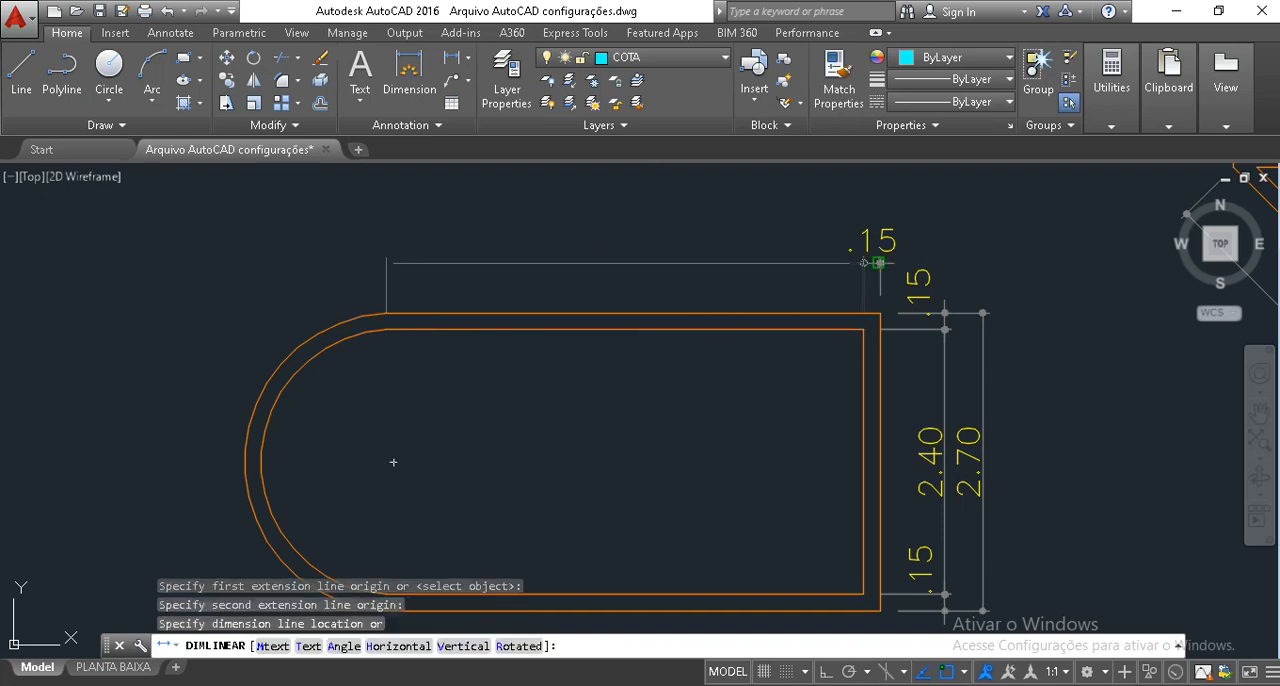
pyautogui.click(877, 262)
pyautogui.press('Escape')
pyautogui.press('Escape')
pyautogui.moveTo(483, 267); pyautogui.dragTo(501, 258, button='middle')
pyautogui.press('Escape')
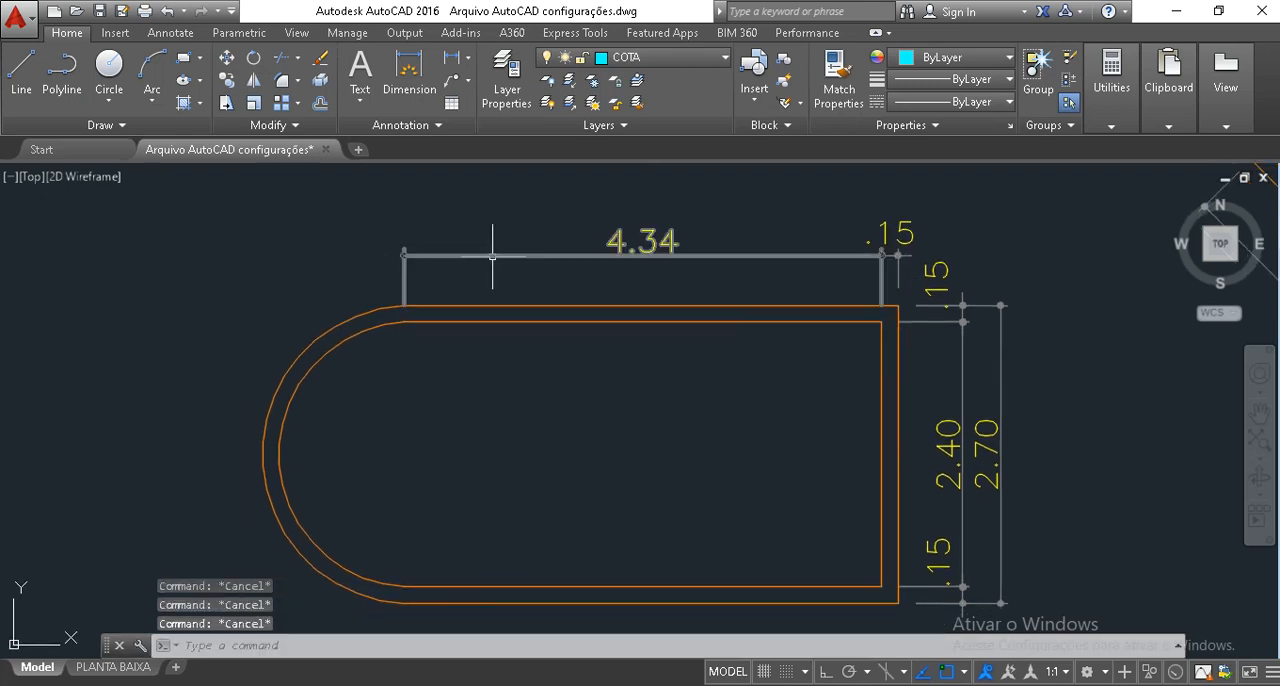
pyautogui.moveTo(415, 418); pyautogui.dragTo(428, 374, button='middle')
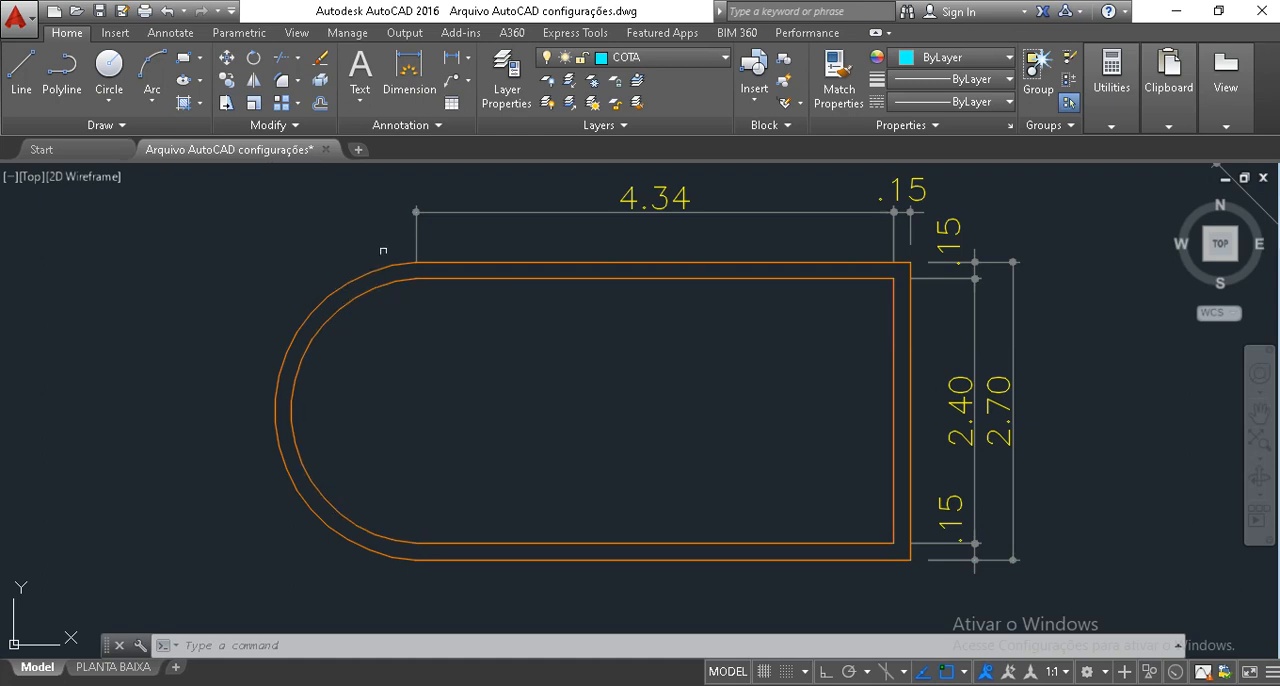
# Add an arc length dimension to the inner wall arc, placed inside the room.
pyautogui.click(467, 57)
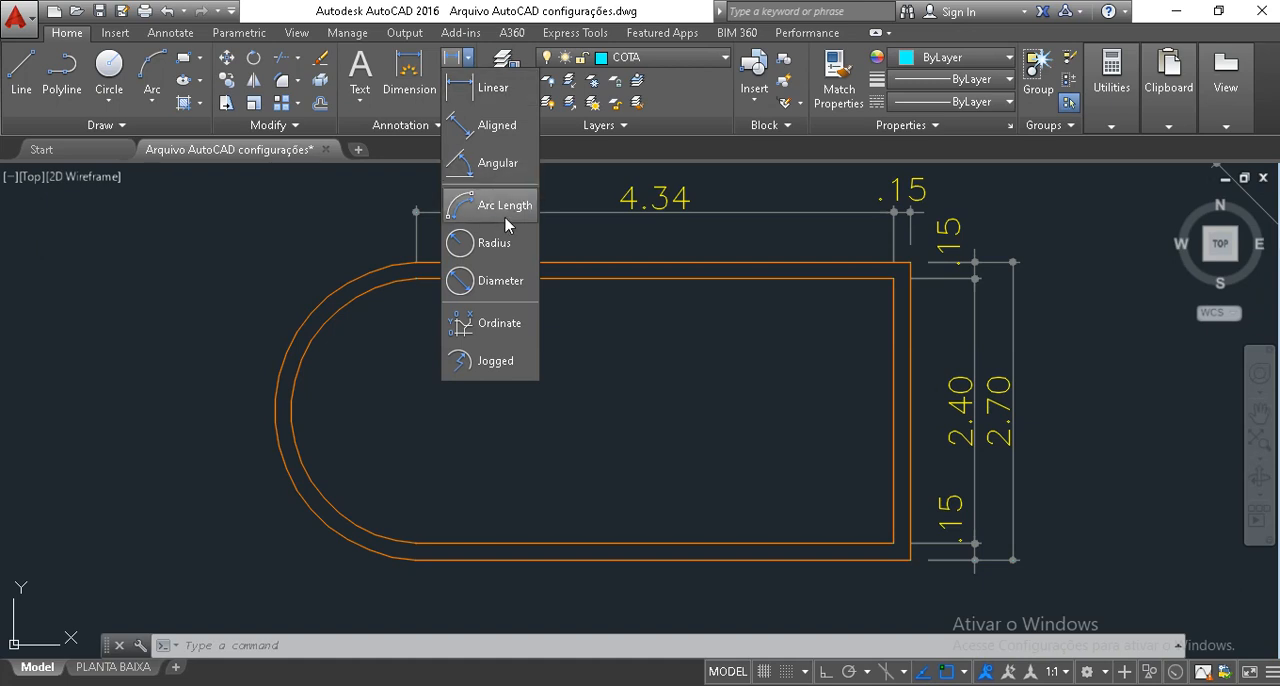
pyautogui.click(503, 217)
pyautogui.click(341, 316)
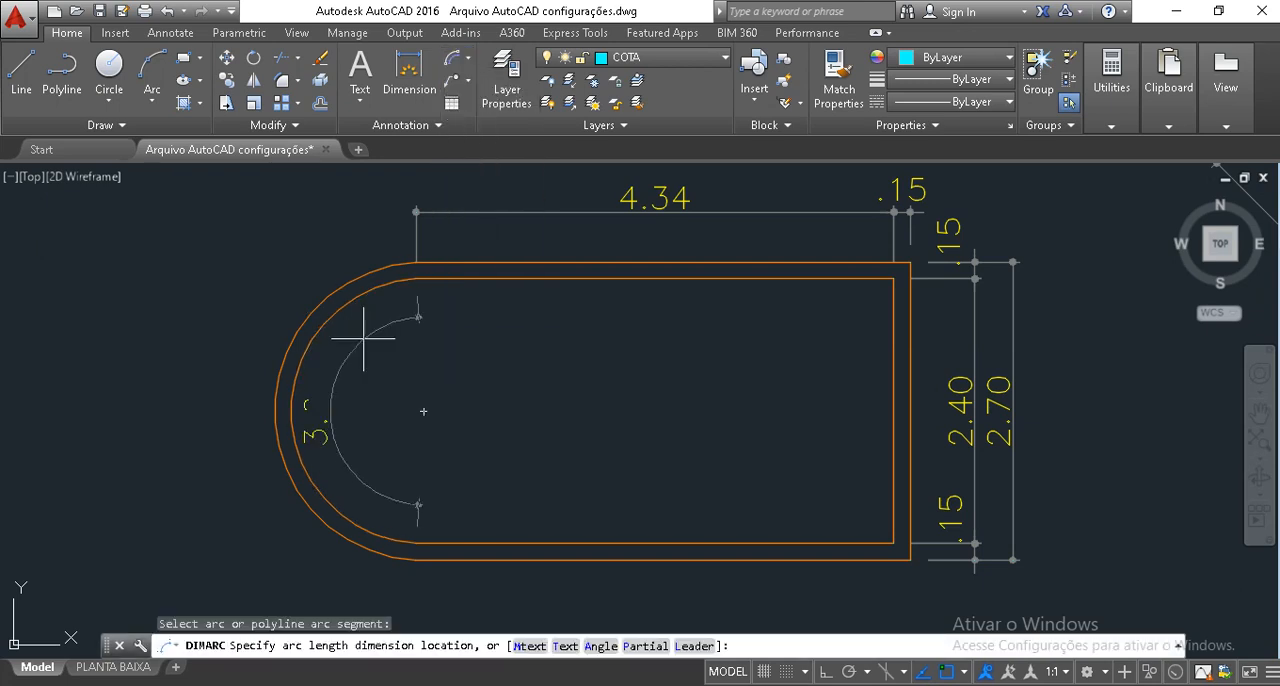
pyautogui.click(361, 336)
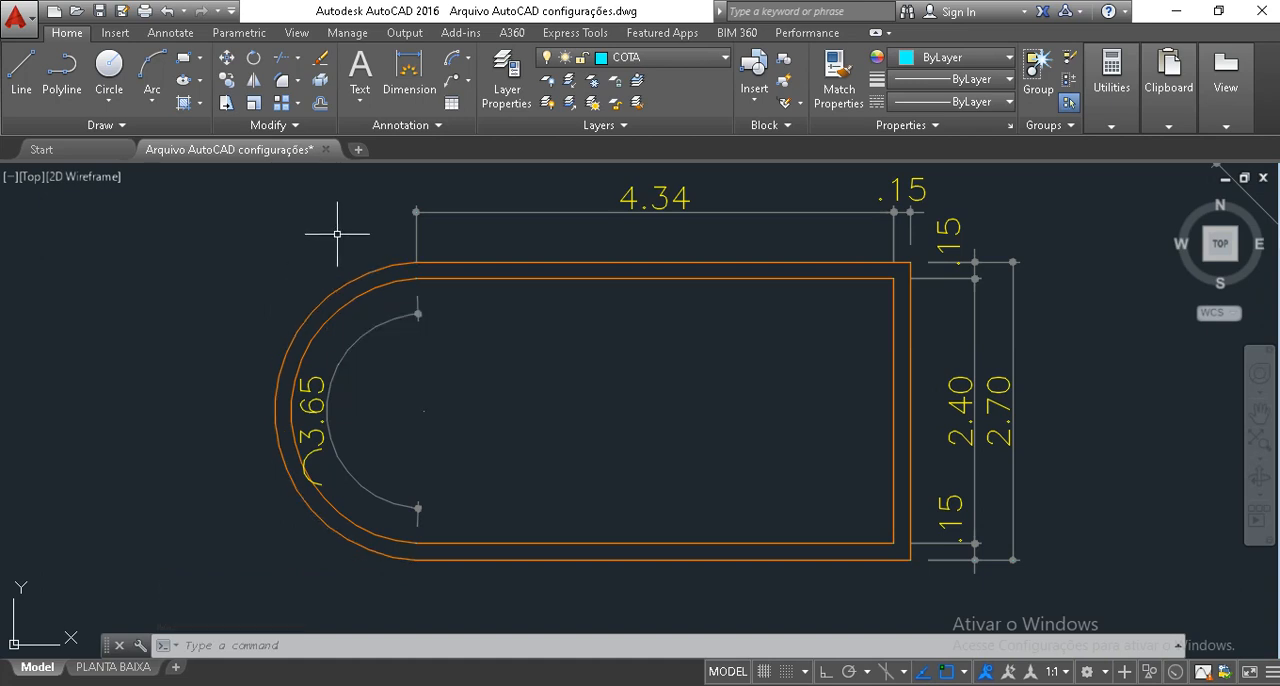
# Add an arc length dimension to the outer wall arc, placed outside the rounded end.
pyautogui.click(456, 59)
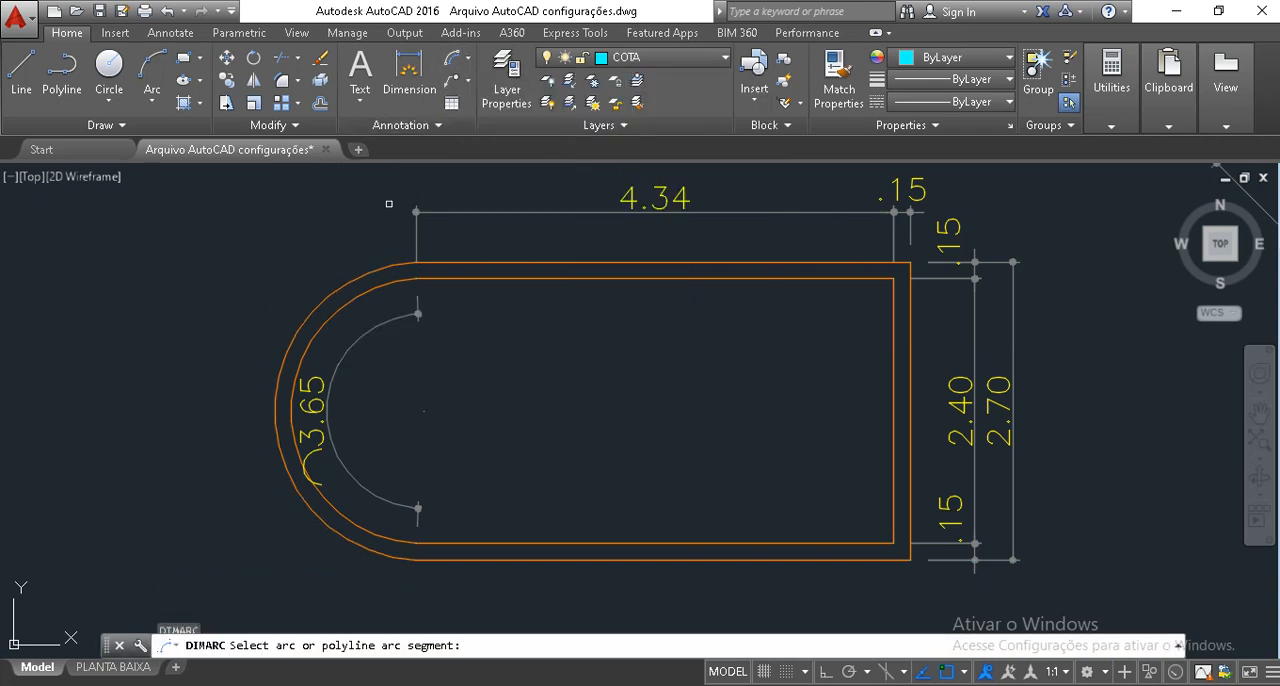
pyautogui.click(338, 278)
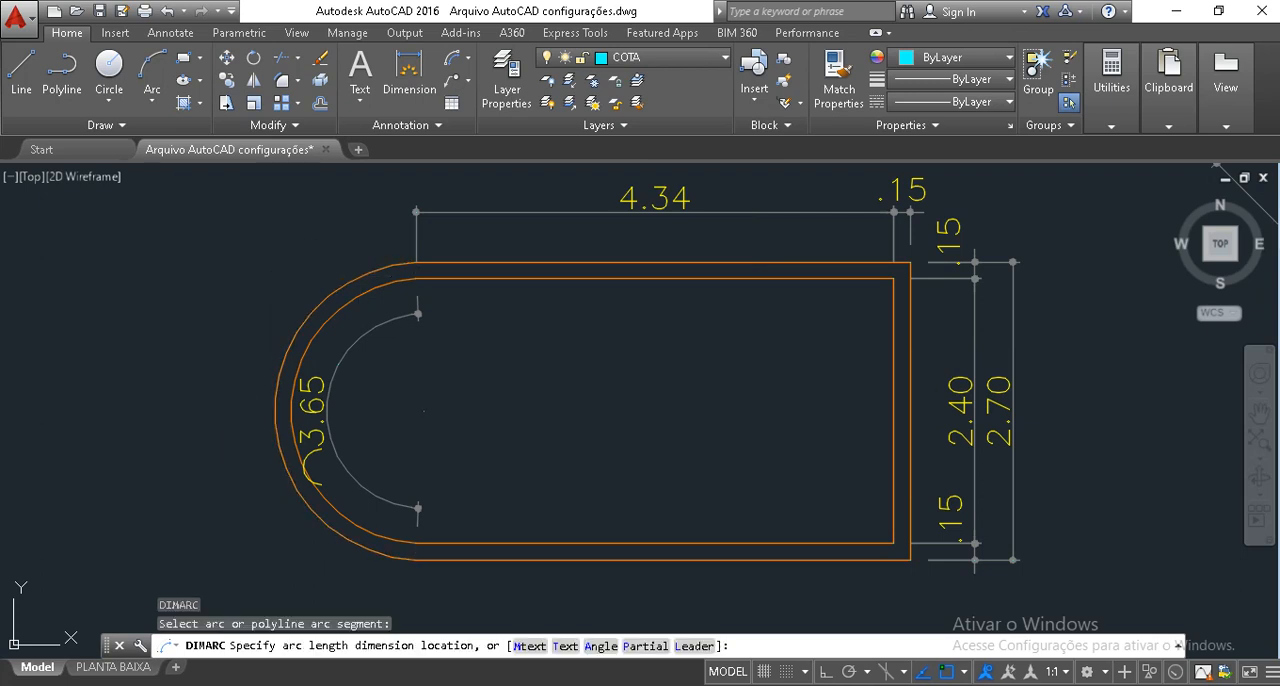
pyautogui.click(243, 370)
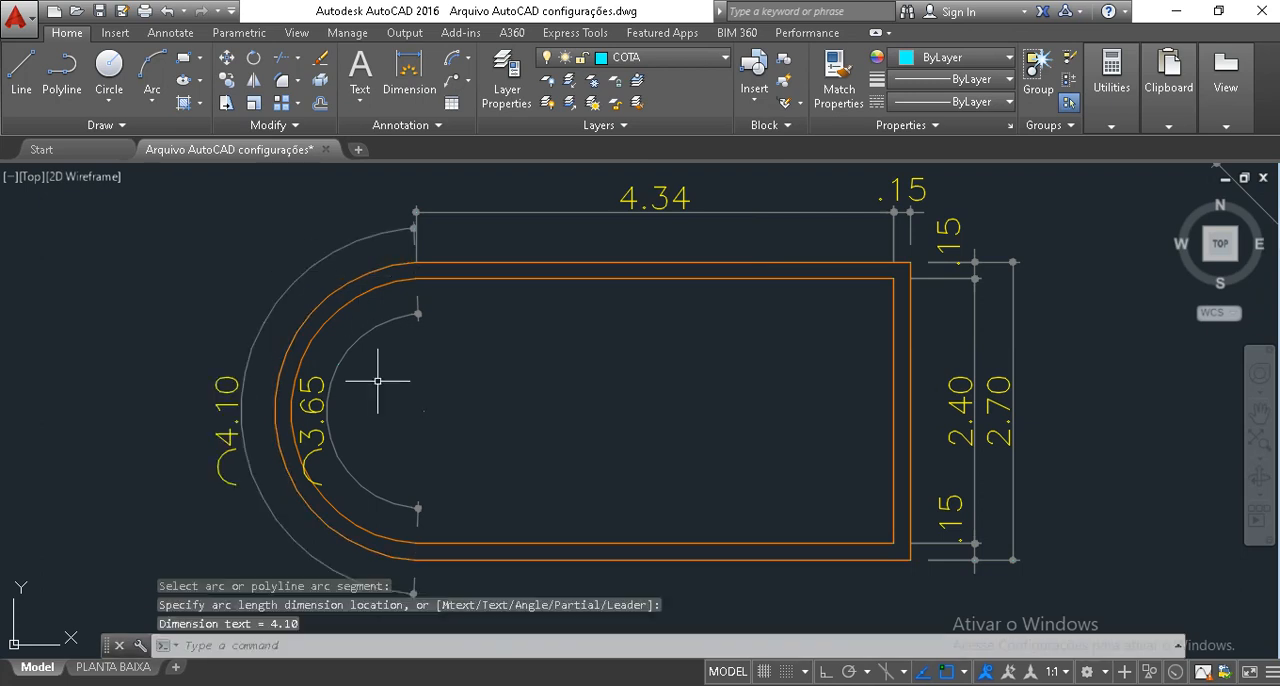
# Move the inner arc length dimension farther into the room so its text clears the wall.
pyautogui.click(330, 408)
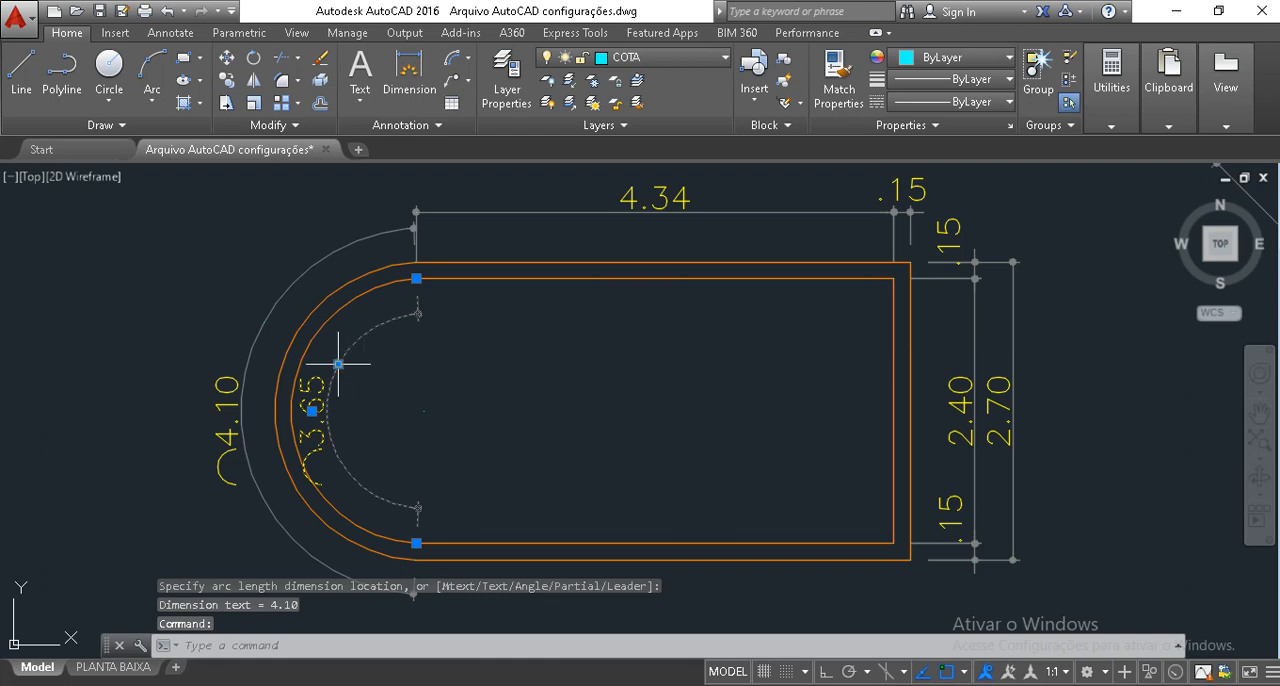
pyautogui.click(339, 364)
pyautogui.click(340, 372)
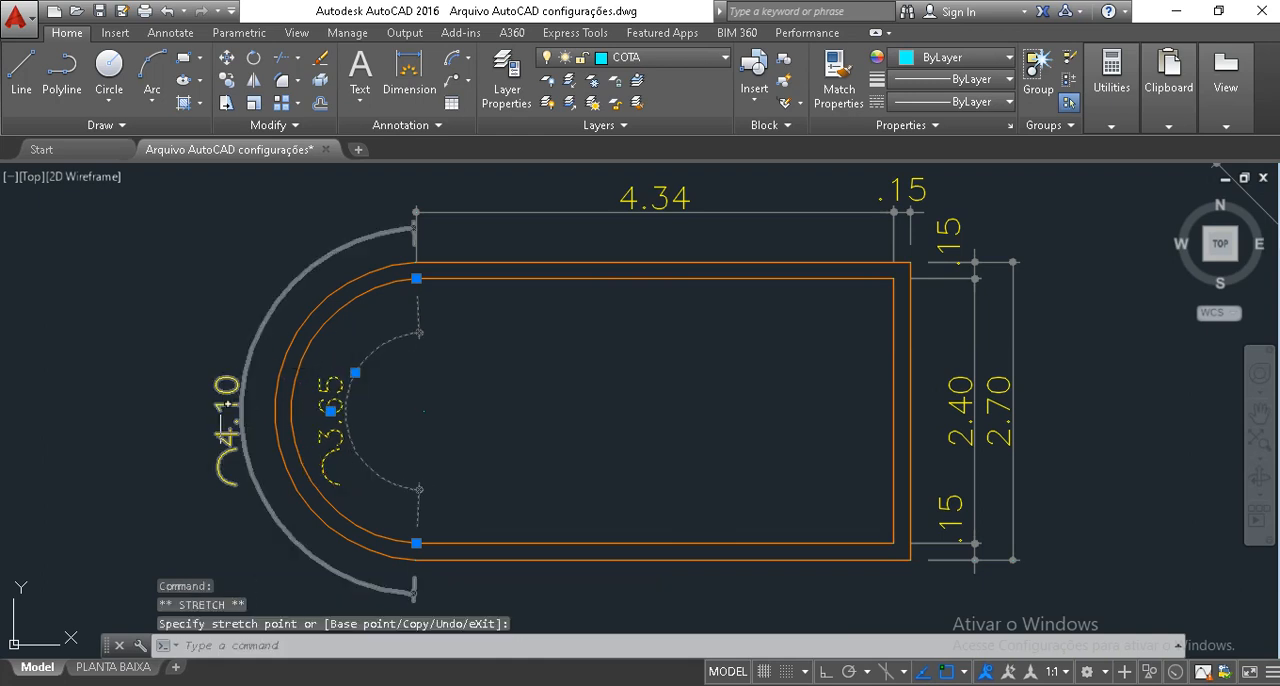
pyautogui.press('Escape')
pyautogui.press('Escape')
pyautogui.press('Escape')
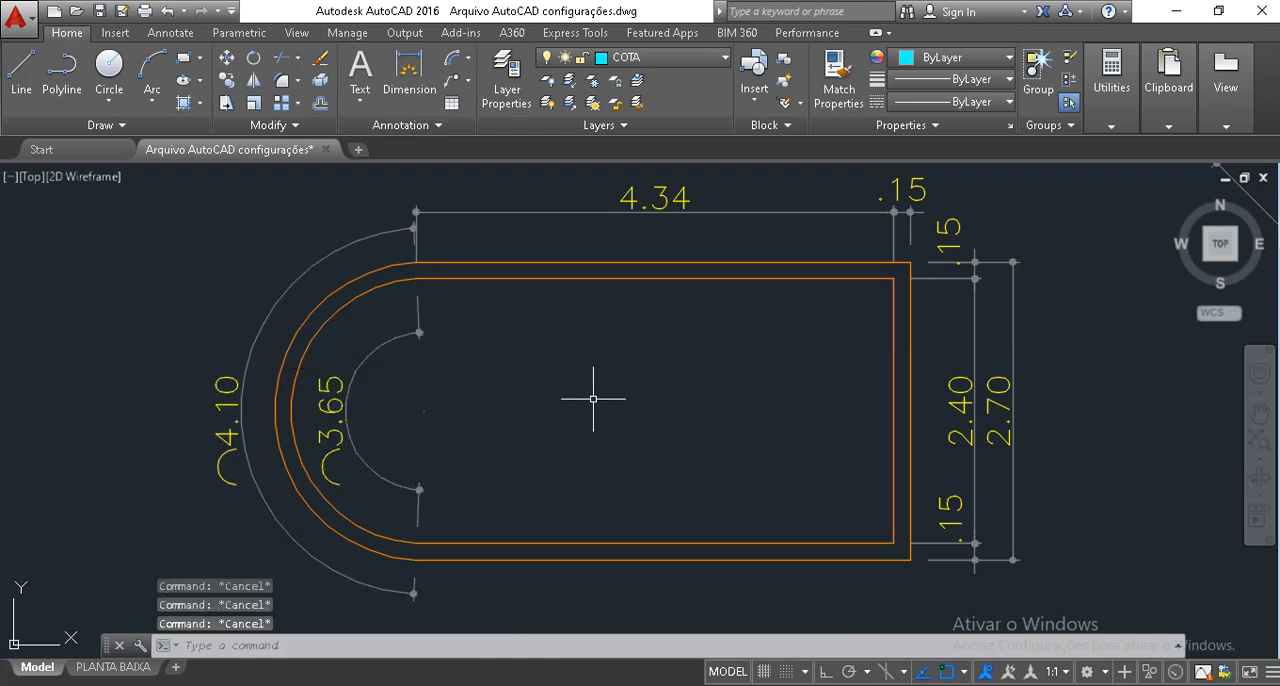
# Draw a freely sized circle in the empty area below the round-ended room.
pyautogui.scroll(4, 410, 220)
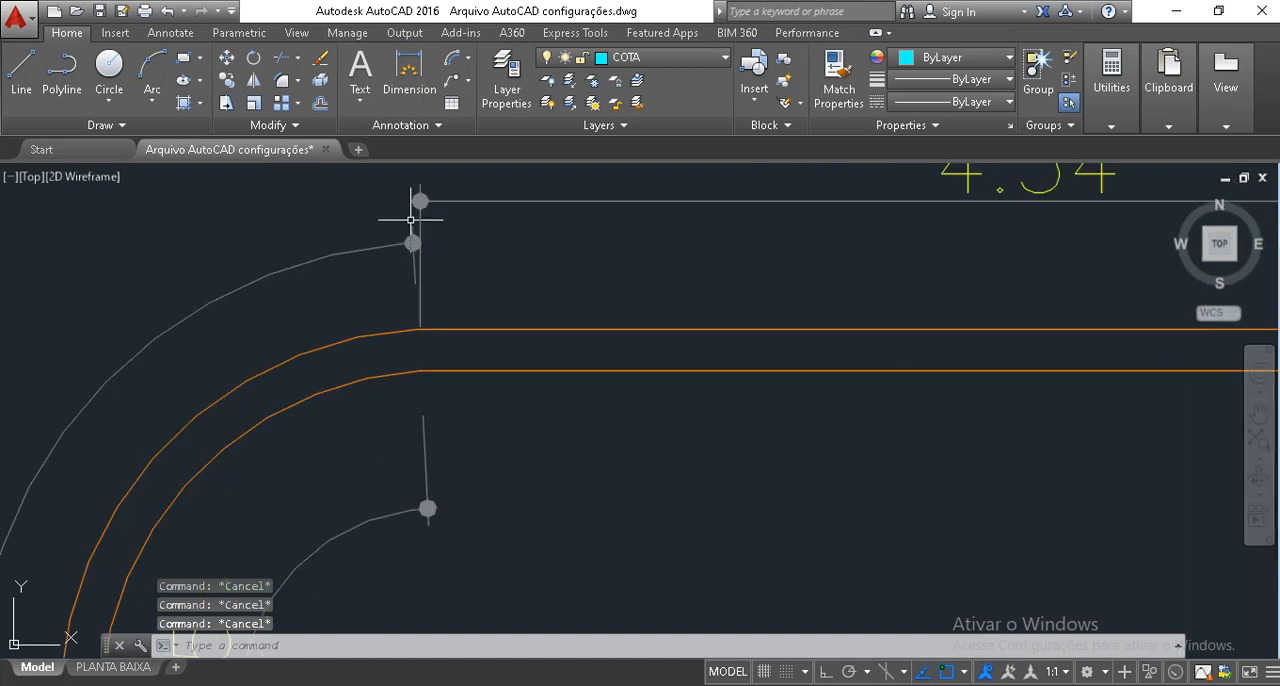
pyautogui.scroll(-3, 399, 288)
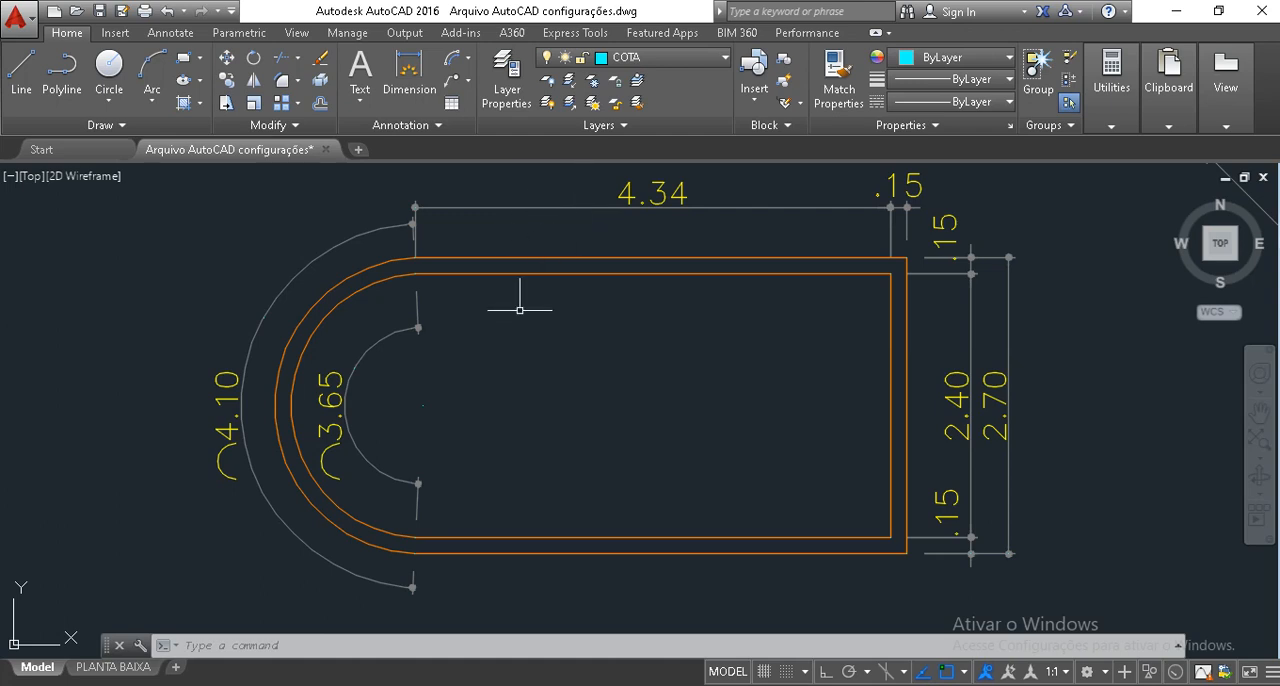
pyautogui.scroll(-3, 519, 310)
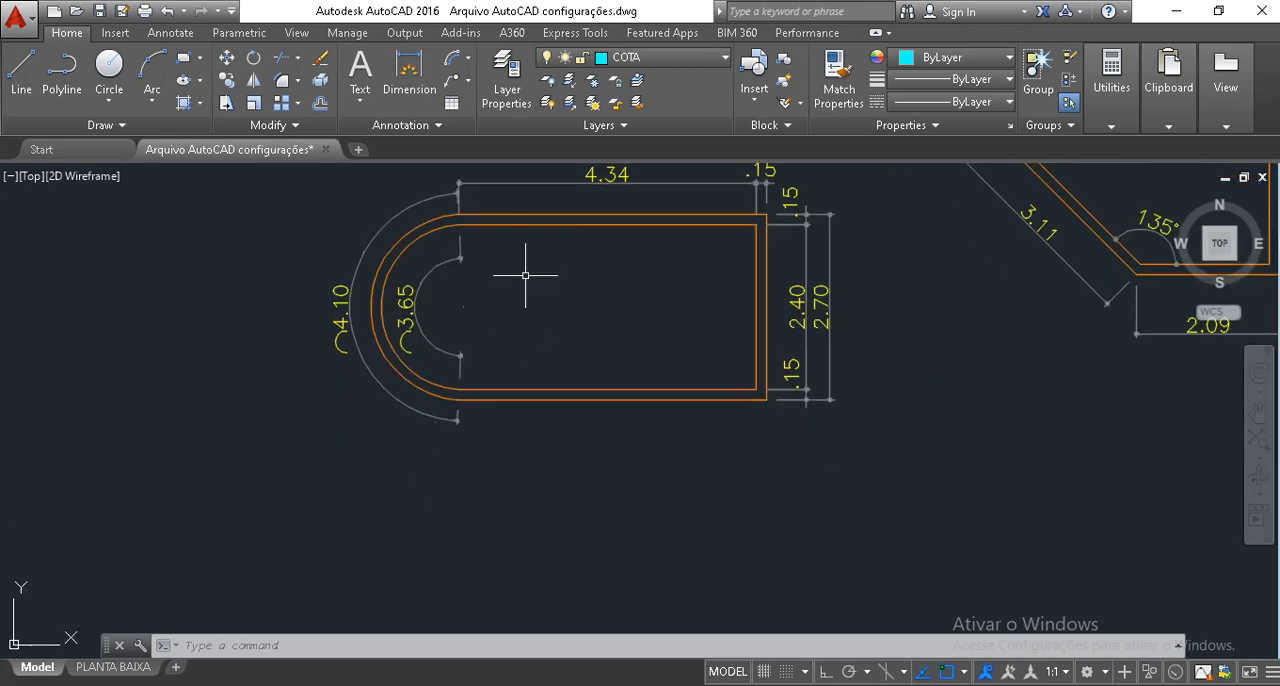
pyautogui.scroll(-5, 500, 380)
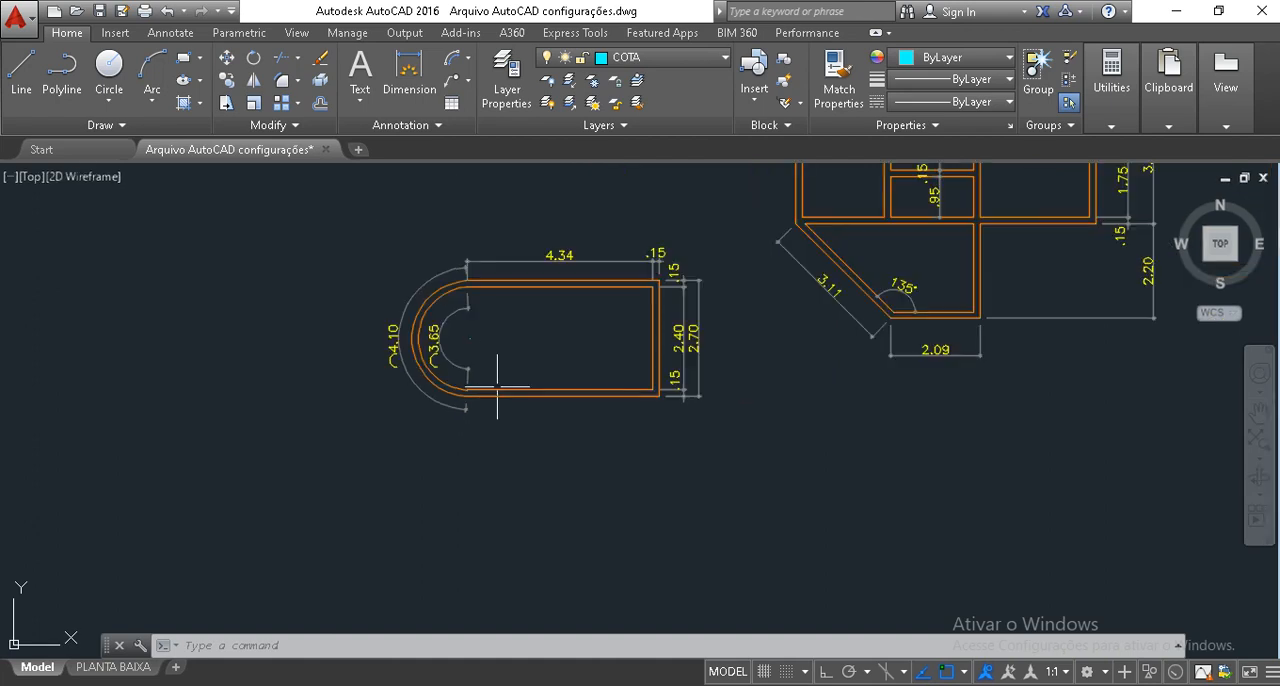
pyautogui.scroll(5, 650, 490)
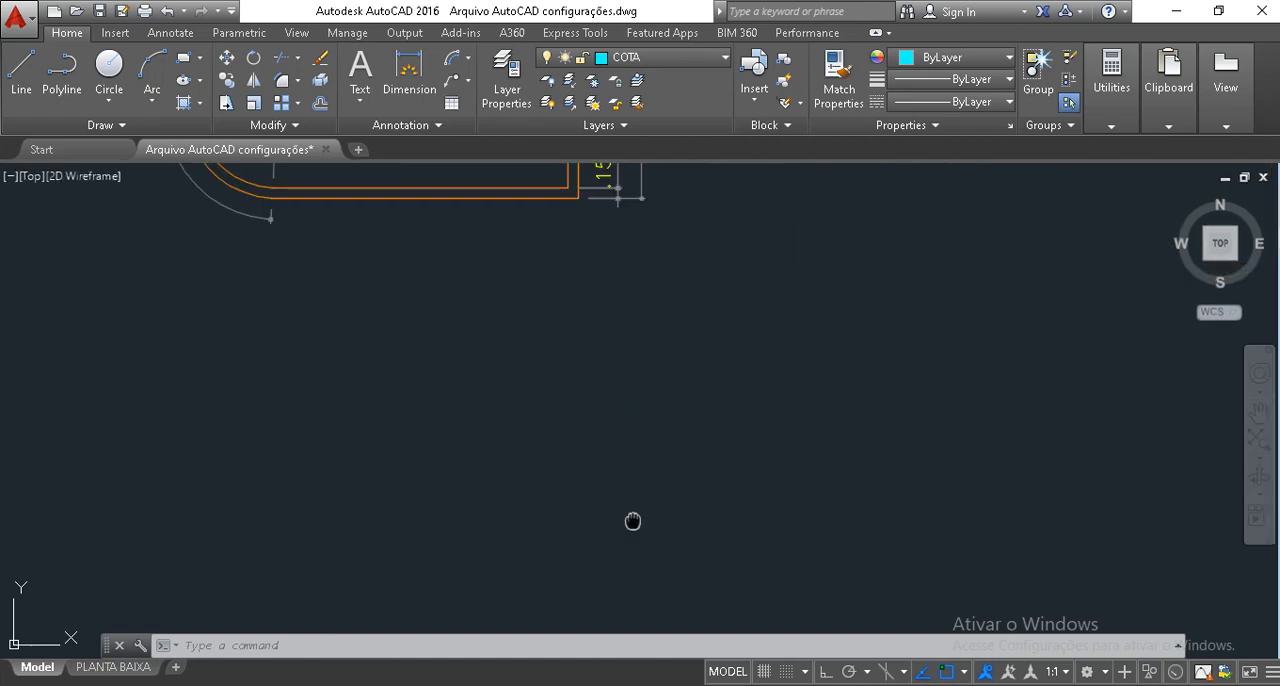
pyautogui.write('c')
pyautogui.press('Return')
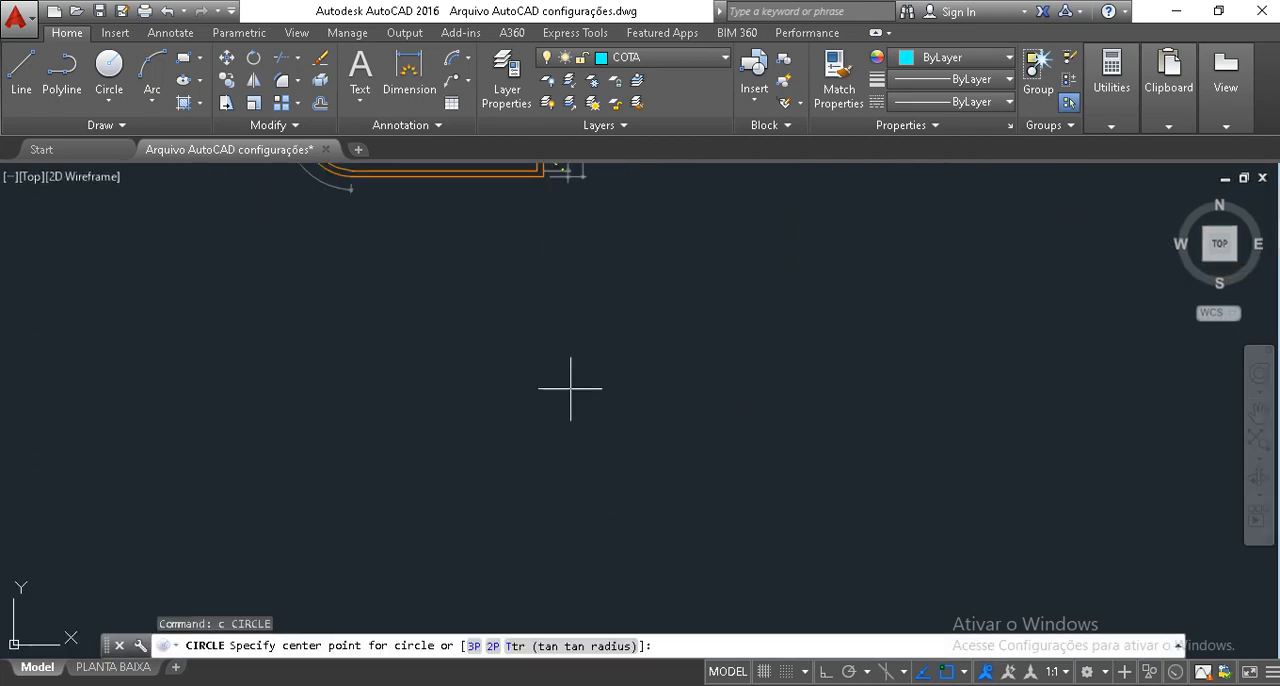
pyautogui.click(571, 388)
pyautogui.click(677, 468)
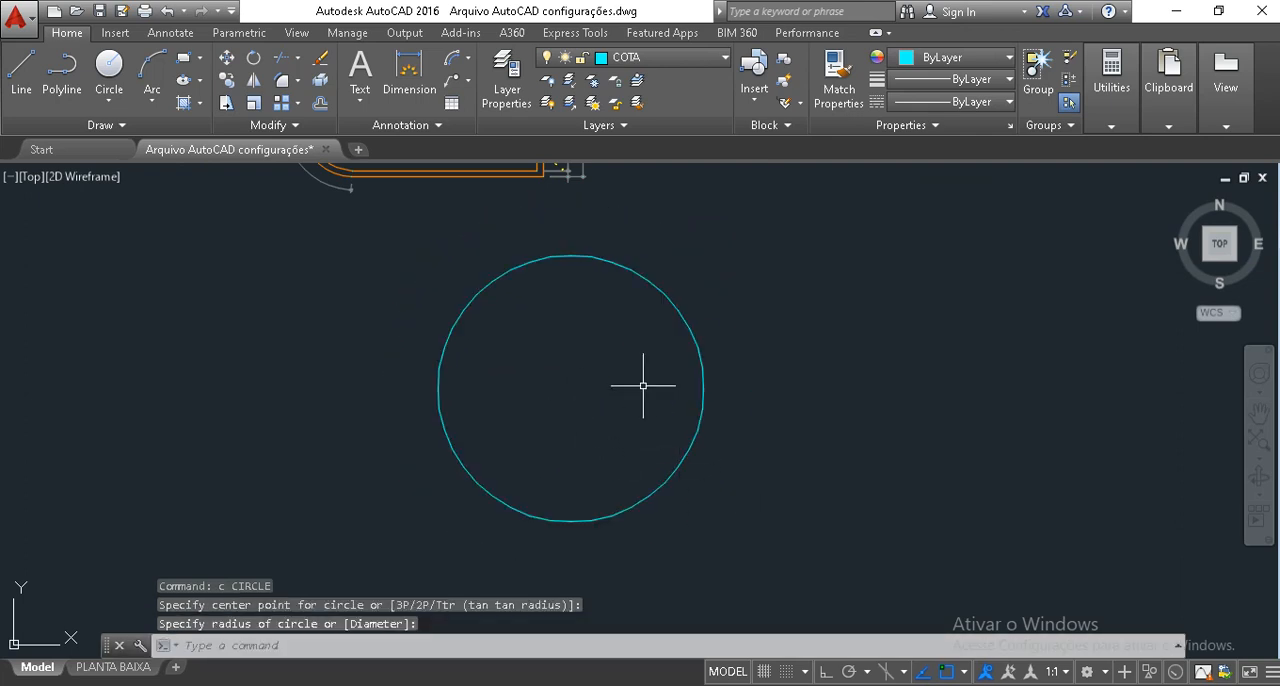
pyautogui.press('Return')
pyautogui.press('Escape')
pyautogui.press('Escape')
# Offset the circle inward by 0.15 to form a circular wall.
pyautogui.write('o')
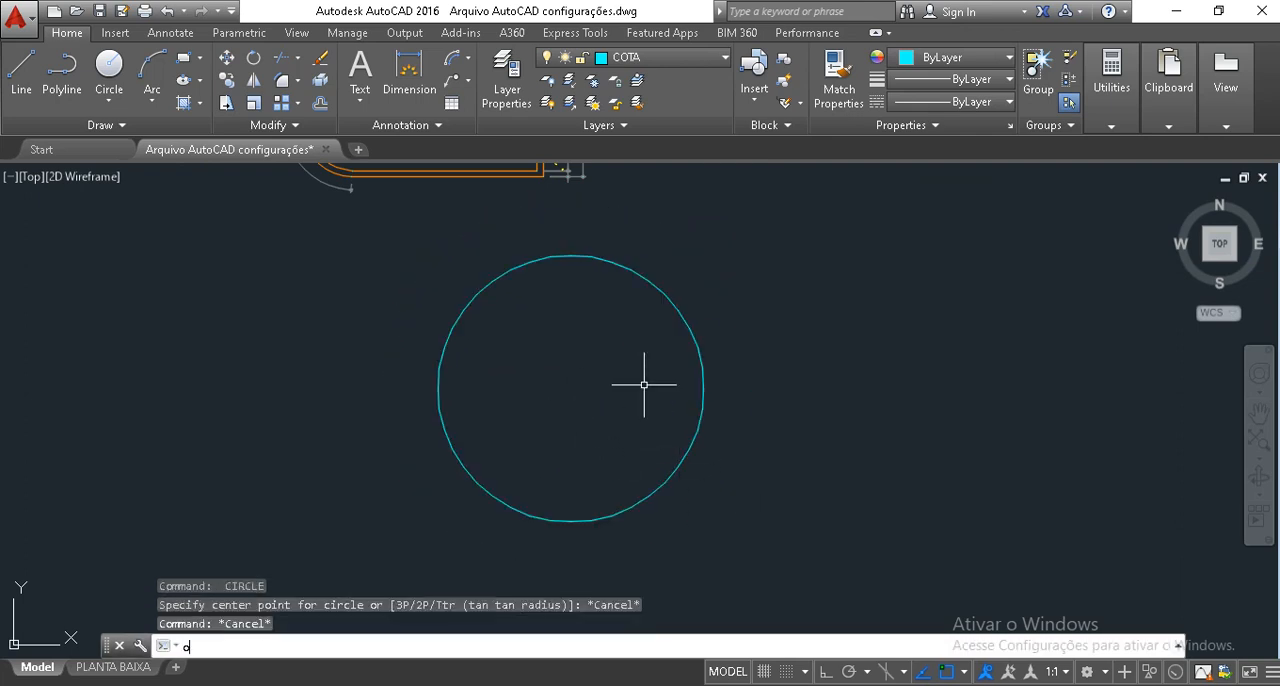
pyautogui.press('Return')
pyautogui.press('Return')
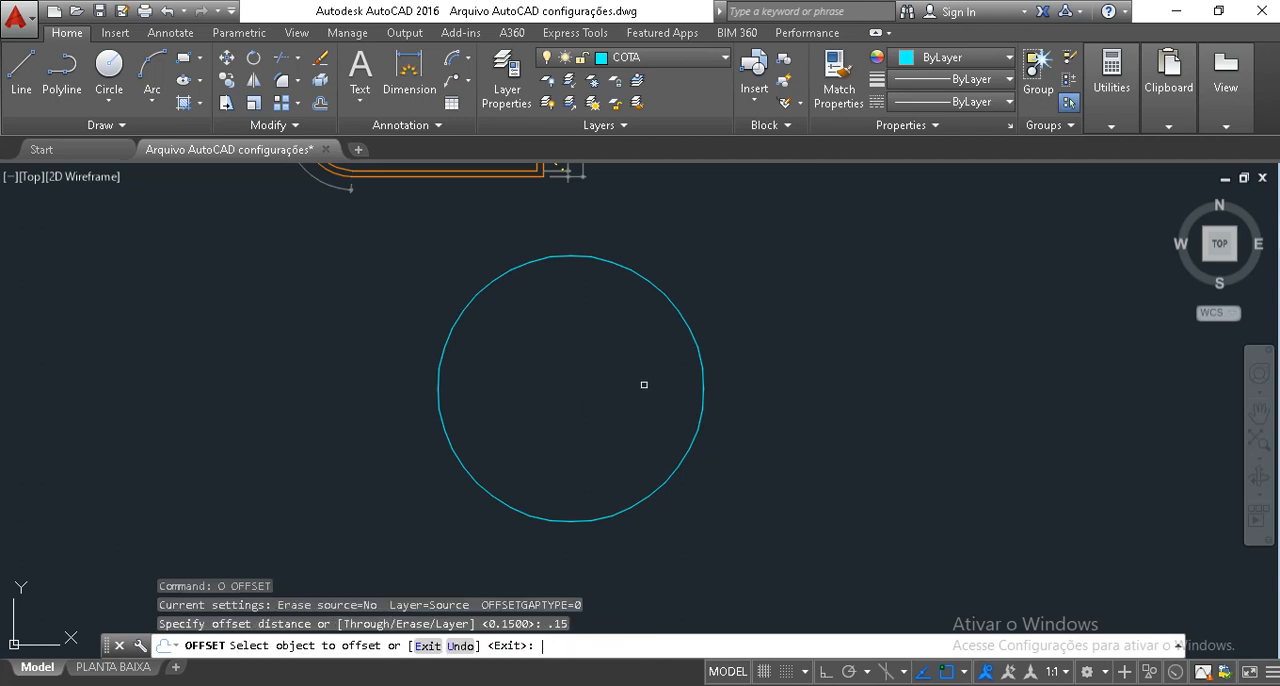
pyautogui.click(677, 468)
pyautogui.click(579, 356)
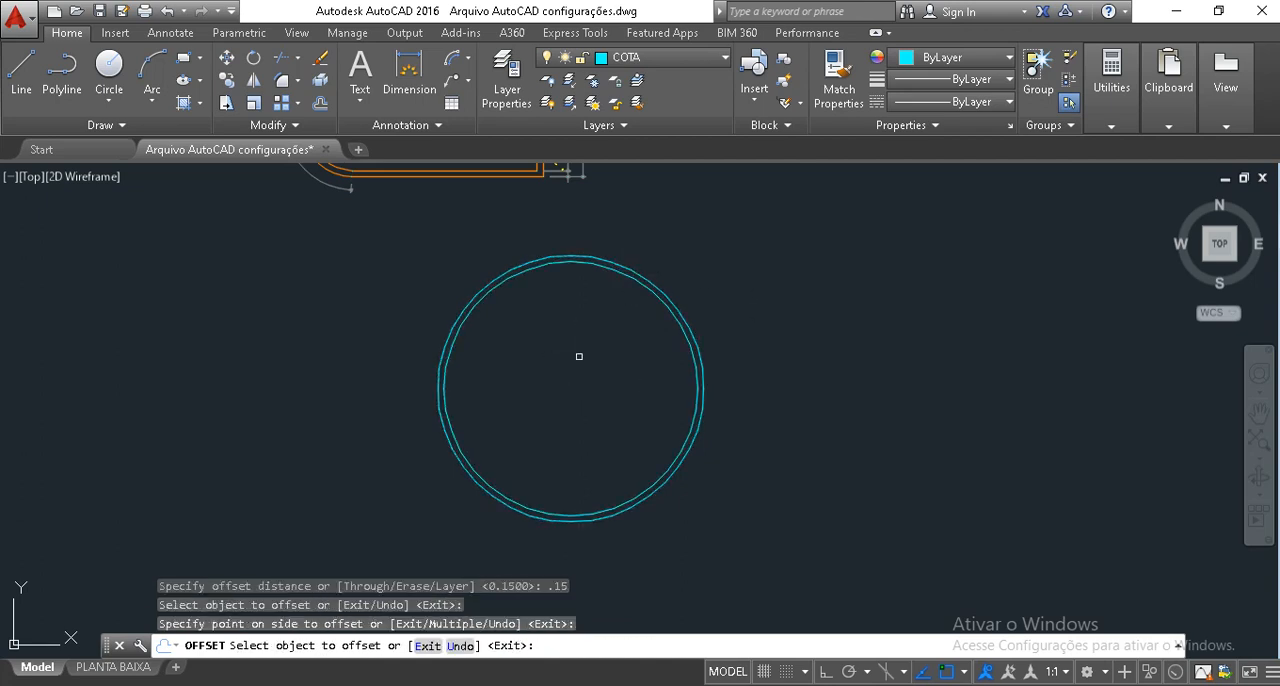
pyautogui.press('Return')
# Assign both concentric circles to the PAREDE layer.
pyautogui.click(557, 349)
pyautogui.click(357, 271)
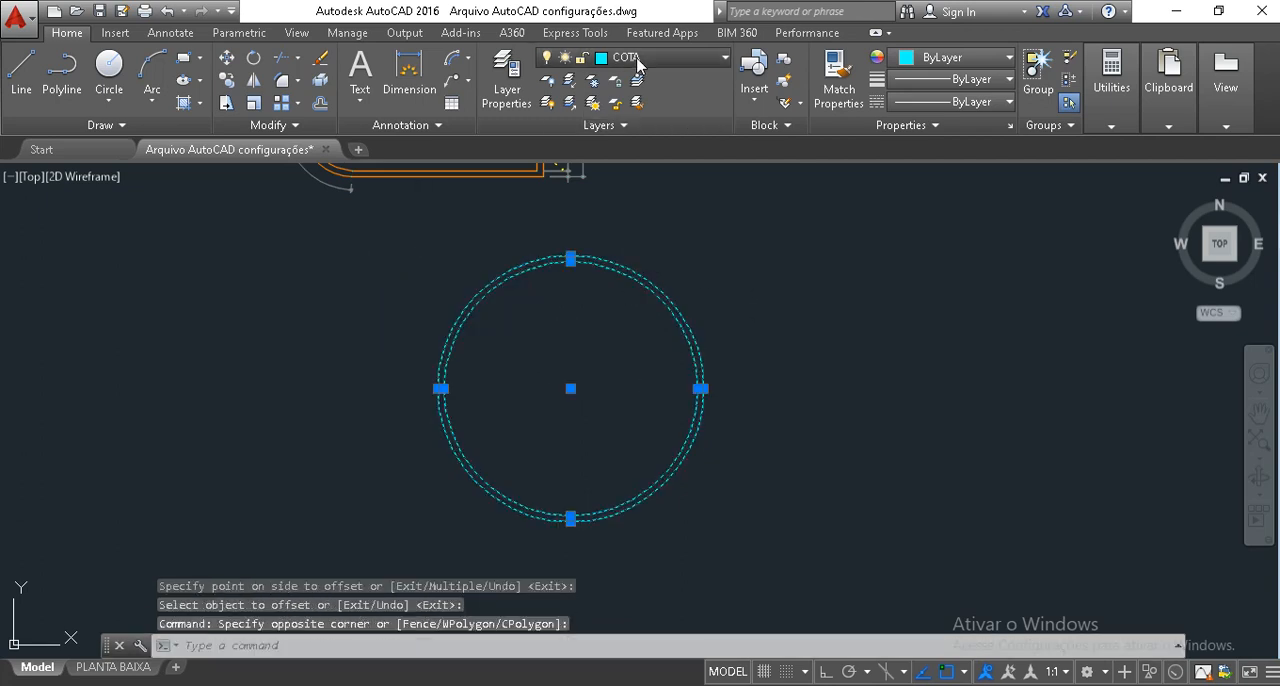
pyautogui.click(640, 57)
pyautogui.click(590, 465)
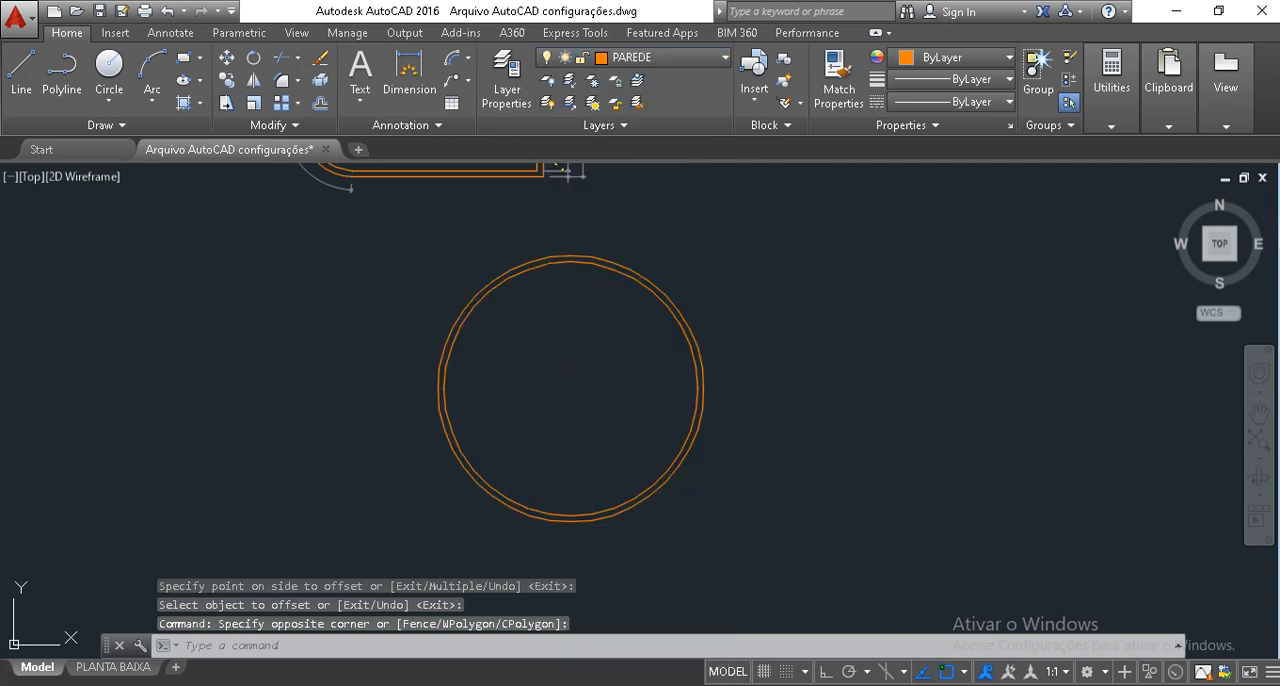
pyautogui.press('Escape')
pyautogui.press('Escape')
pyautogui.scroll(1, 518, 387)
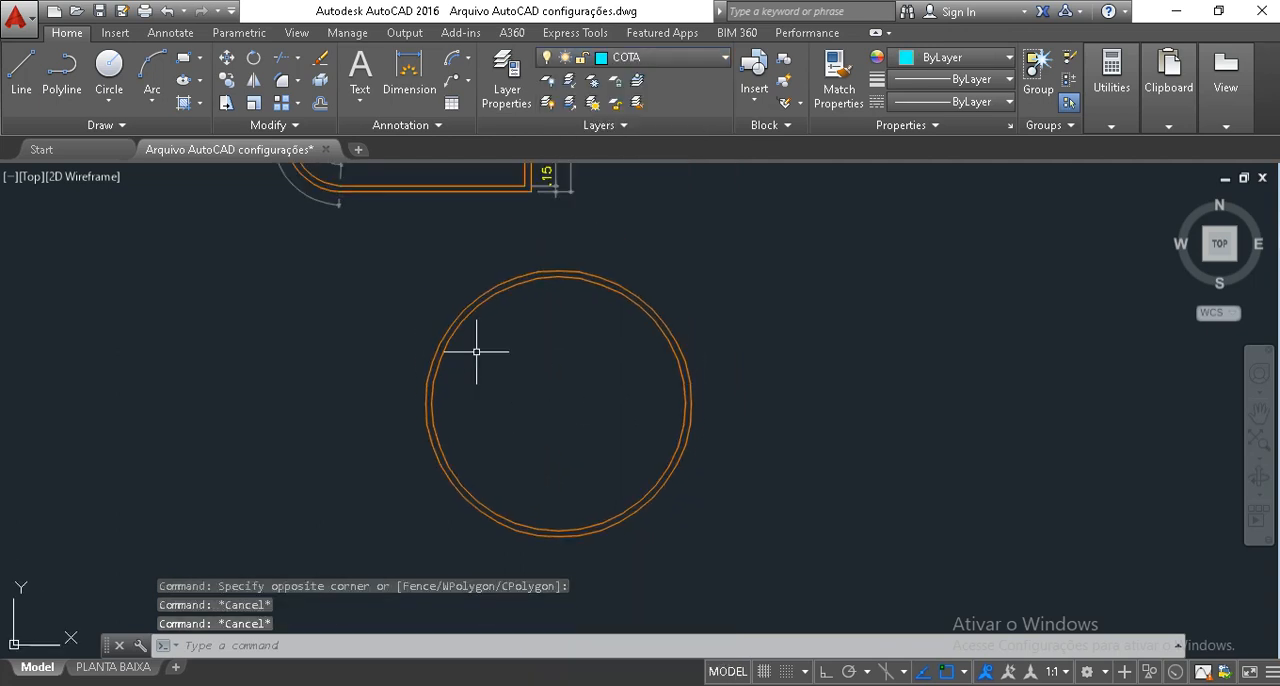
# Add a radius dimension to the outer circle of the circular wall, placing its text inside the upper-left part of the circle.
pyautogui.scroll(2, 471, 354)
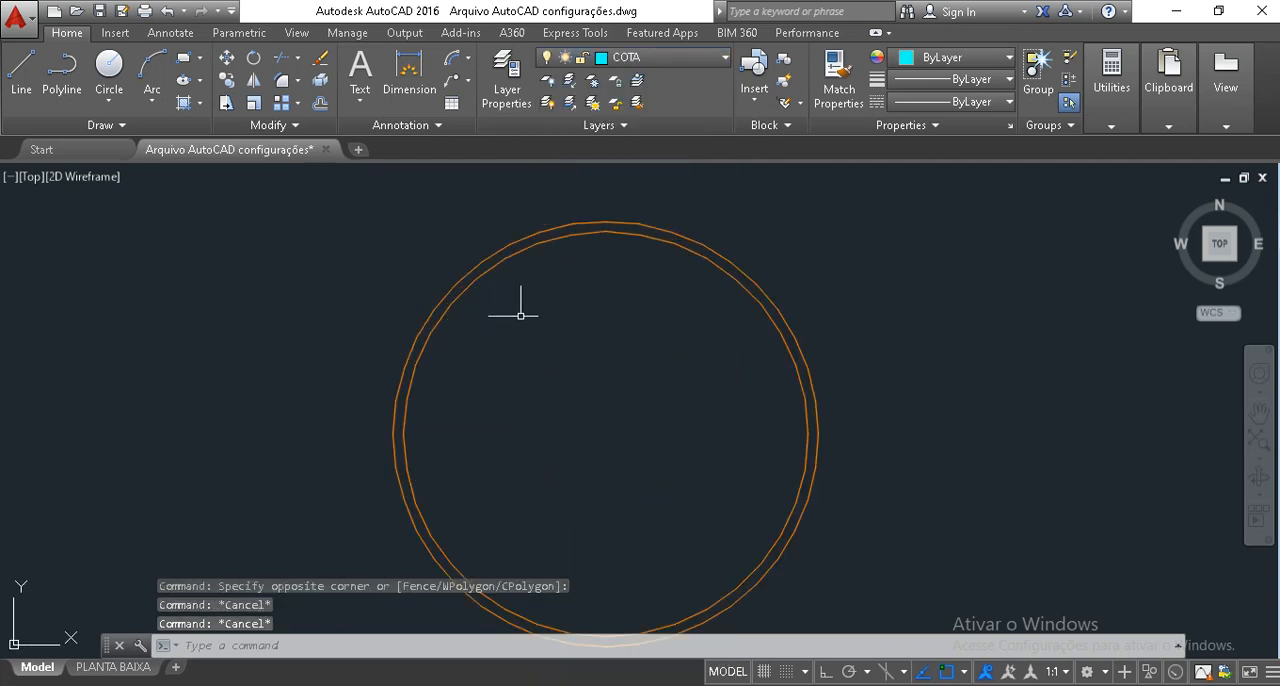
pyautogui.moveTo(521, 237)
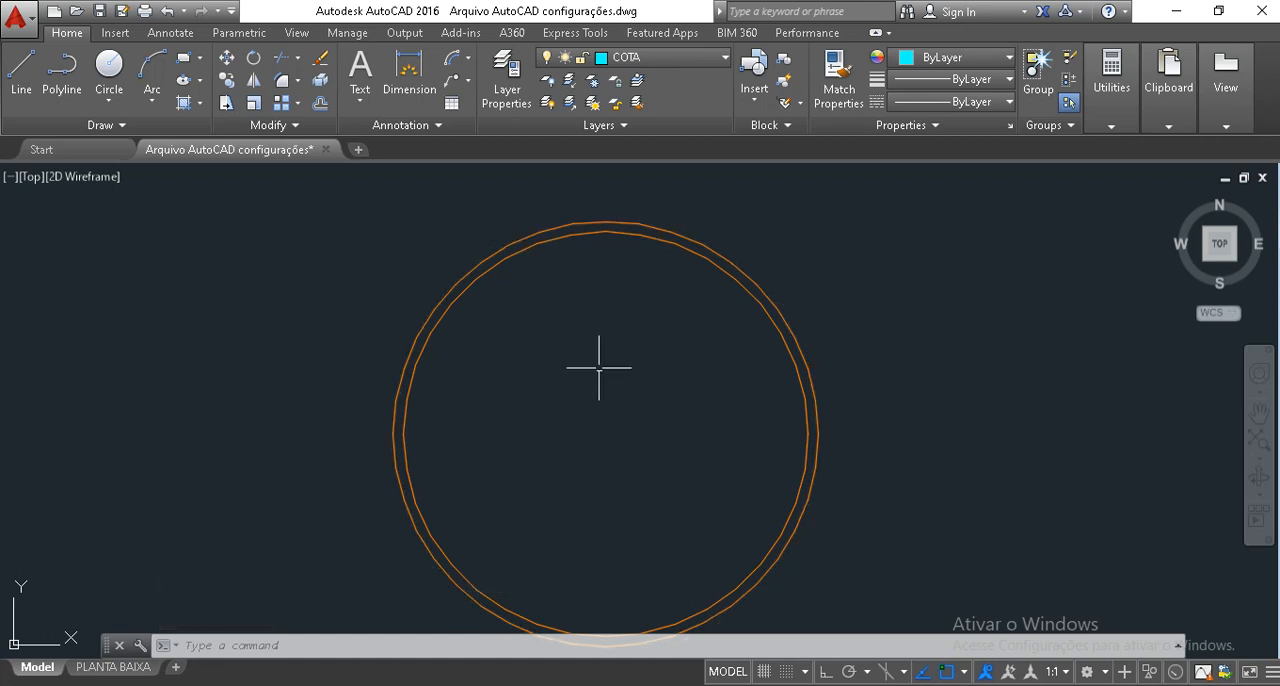
pyautogui.moveTo(630, 454)
pyautogui.mouseDown(button='middle')
pyautogui.moveTo(666, 420)
pyautogui.moveTo(673, 439)
pyautogui.mouseUp(button='middle')
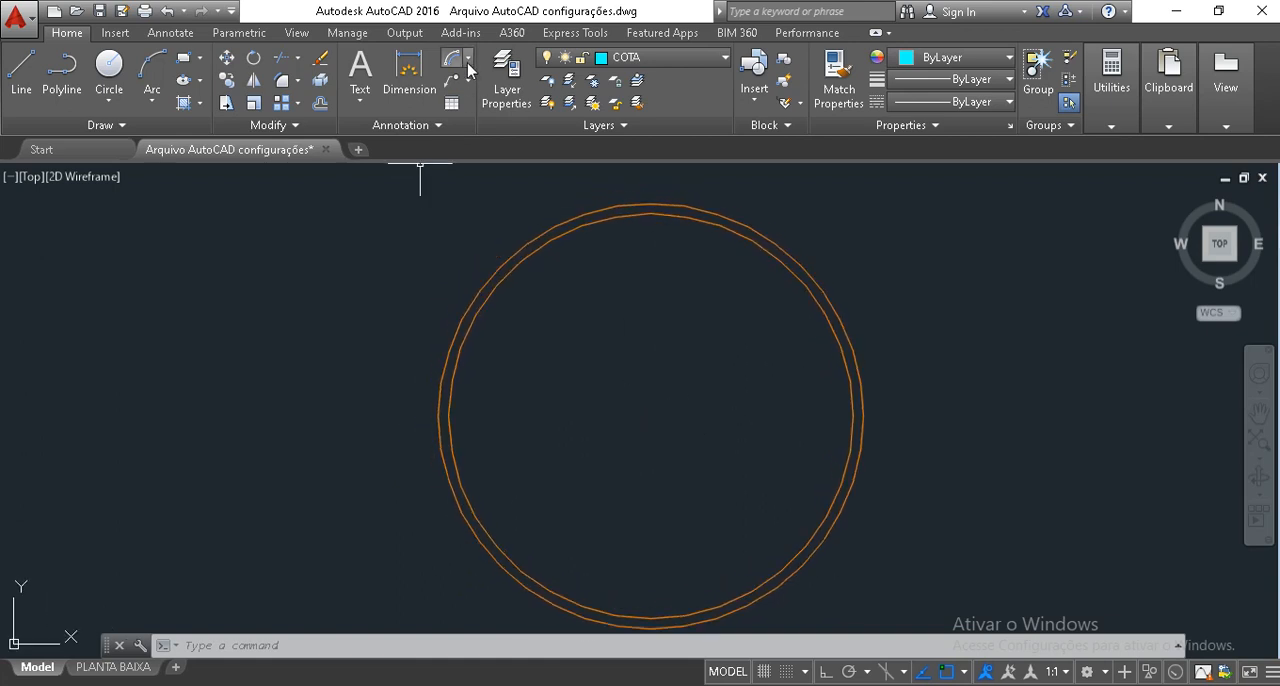
pyautogui.click(467, 60)
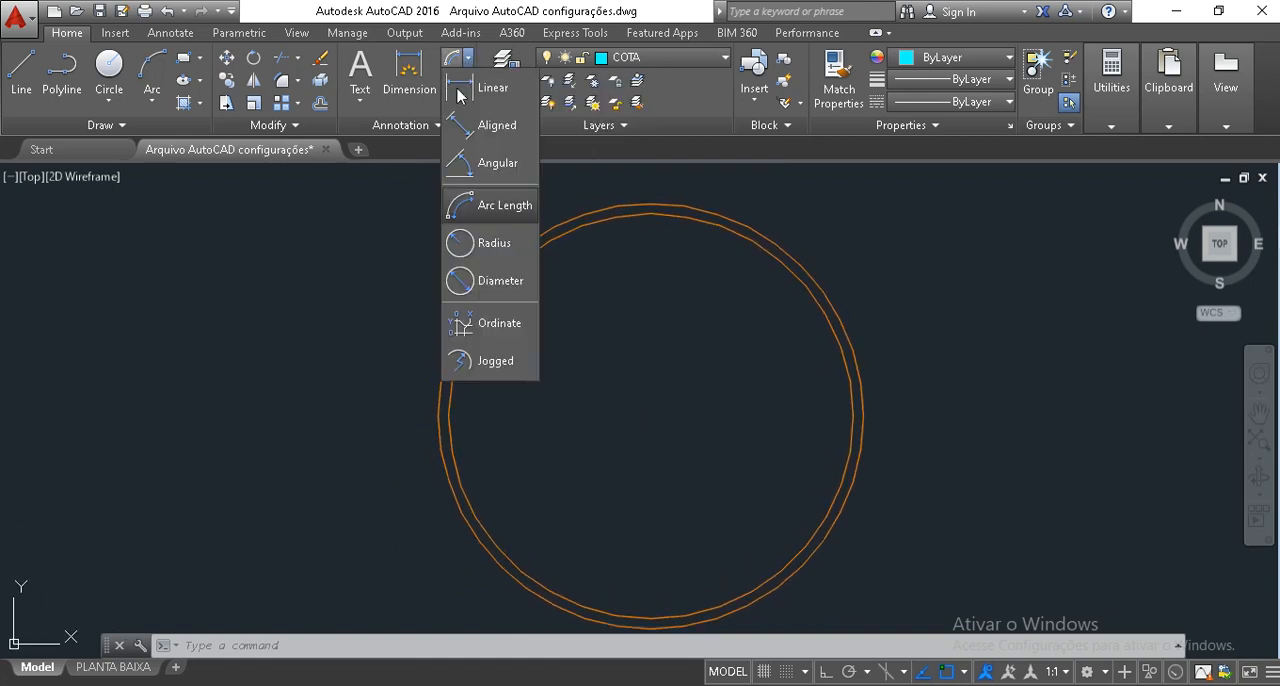
pyautogui.click(489, 245)
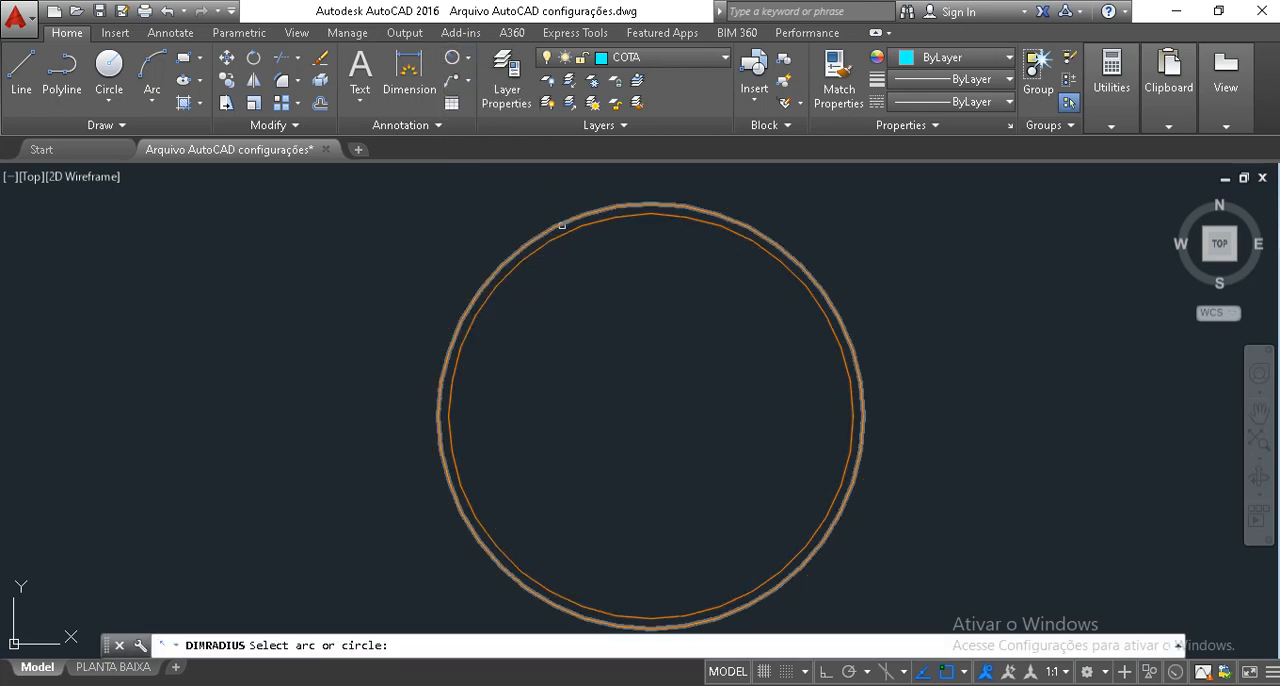
pyautogui.click(562, 226)
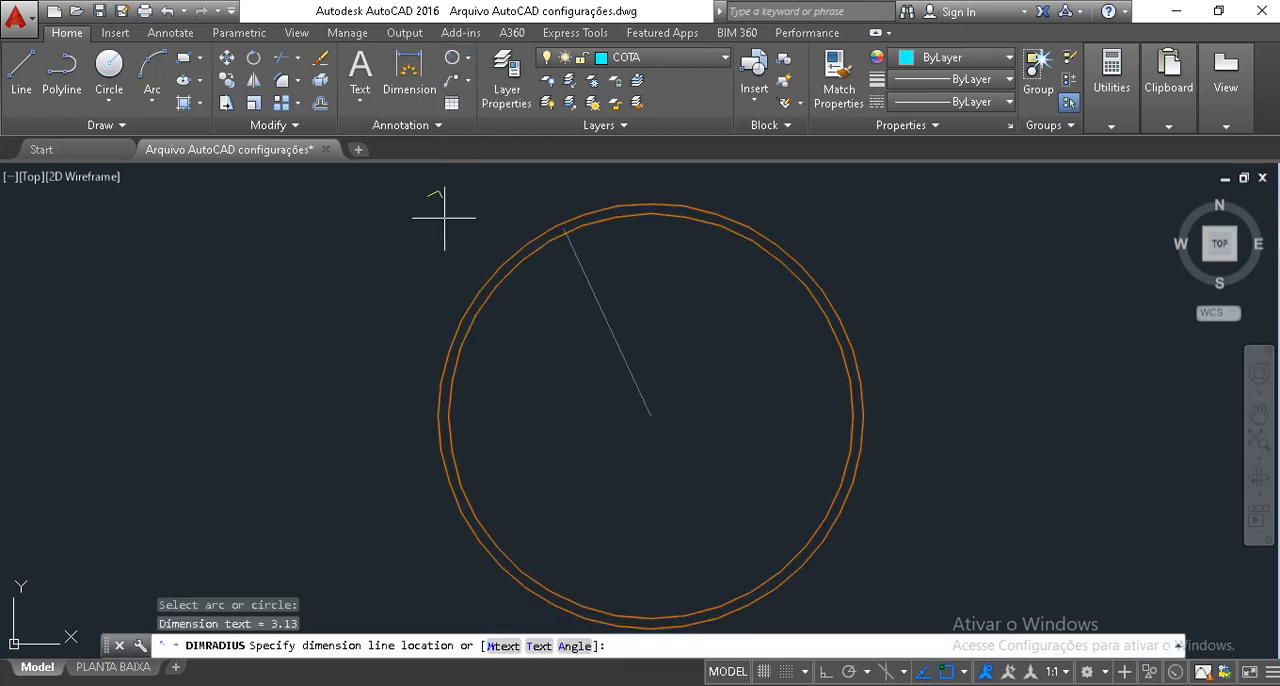
pyautogui.click(623, 290)
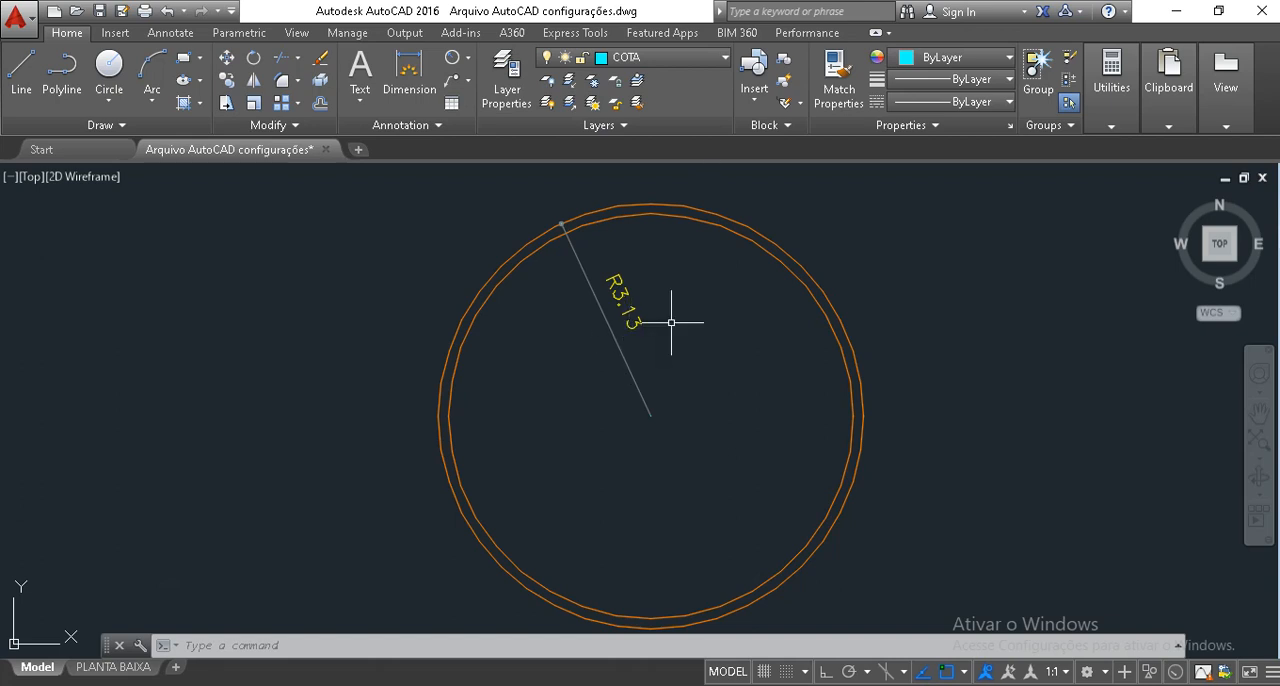
# Add a diameter dimension across the outer circle, placing its text inside, below and slightly left of the centre.
pyautogui.click(466, 61)
pyautogui.click(487, 283)
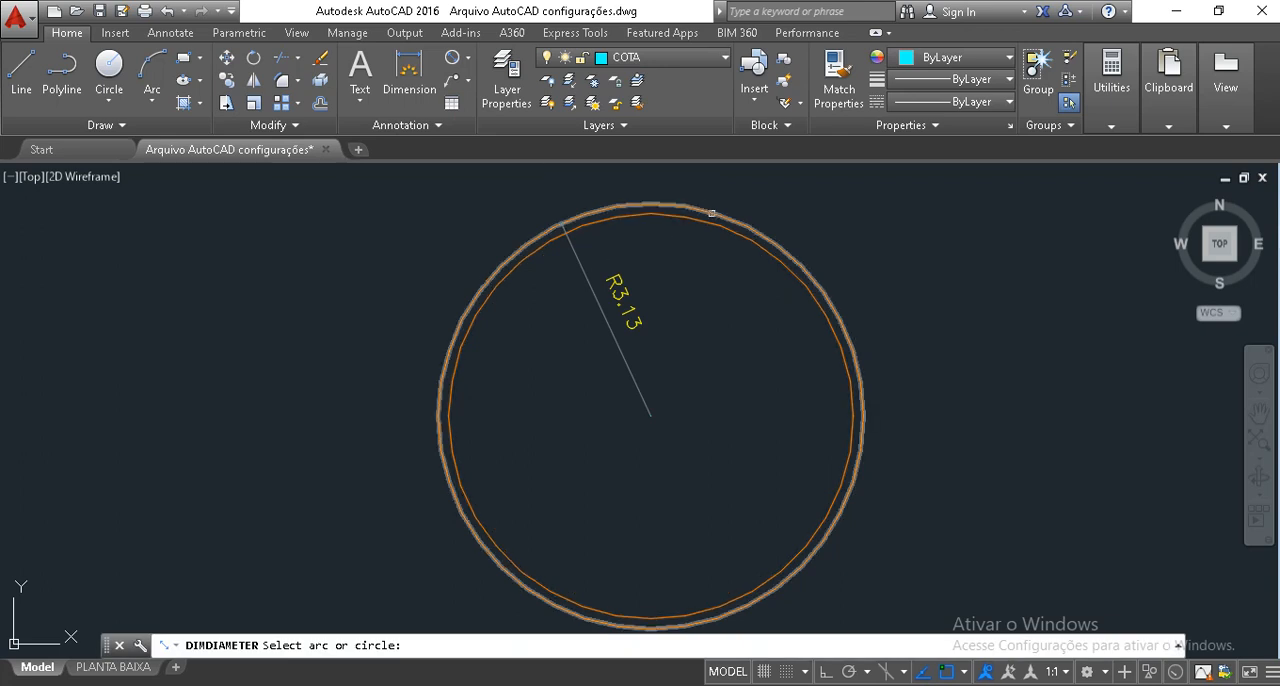
pyautogui.click(711, 213)
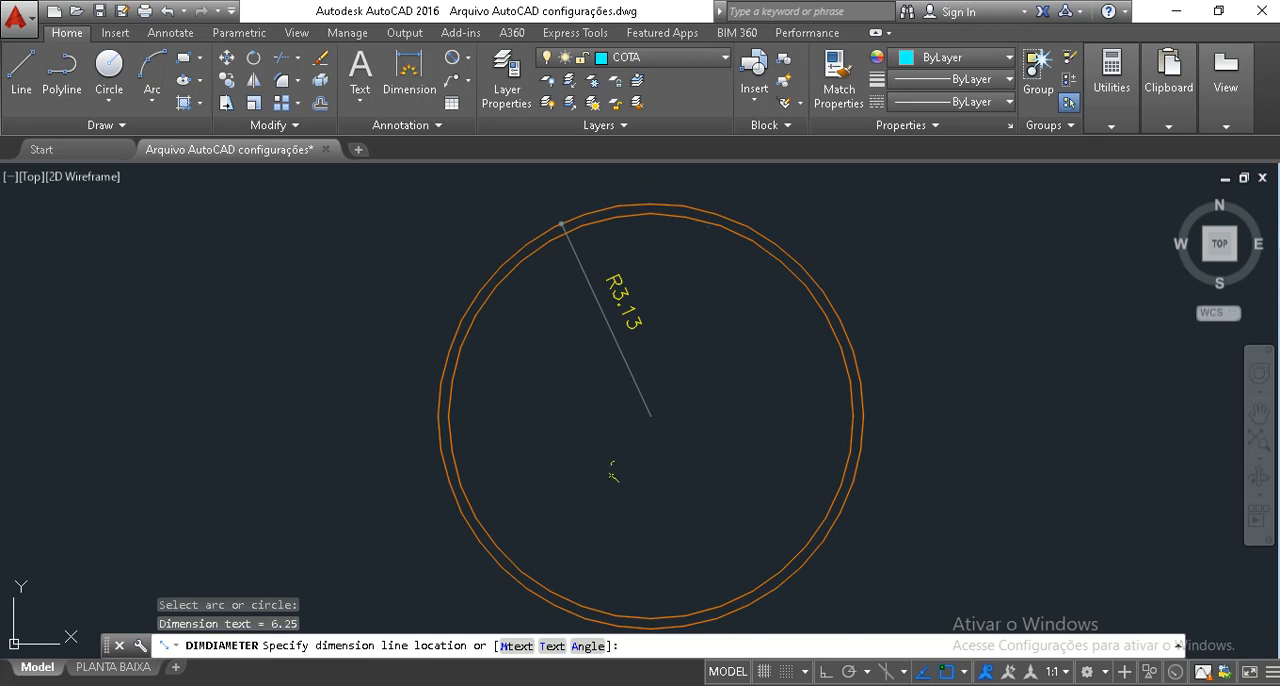
pyautogui.click(613, 470)
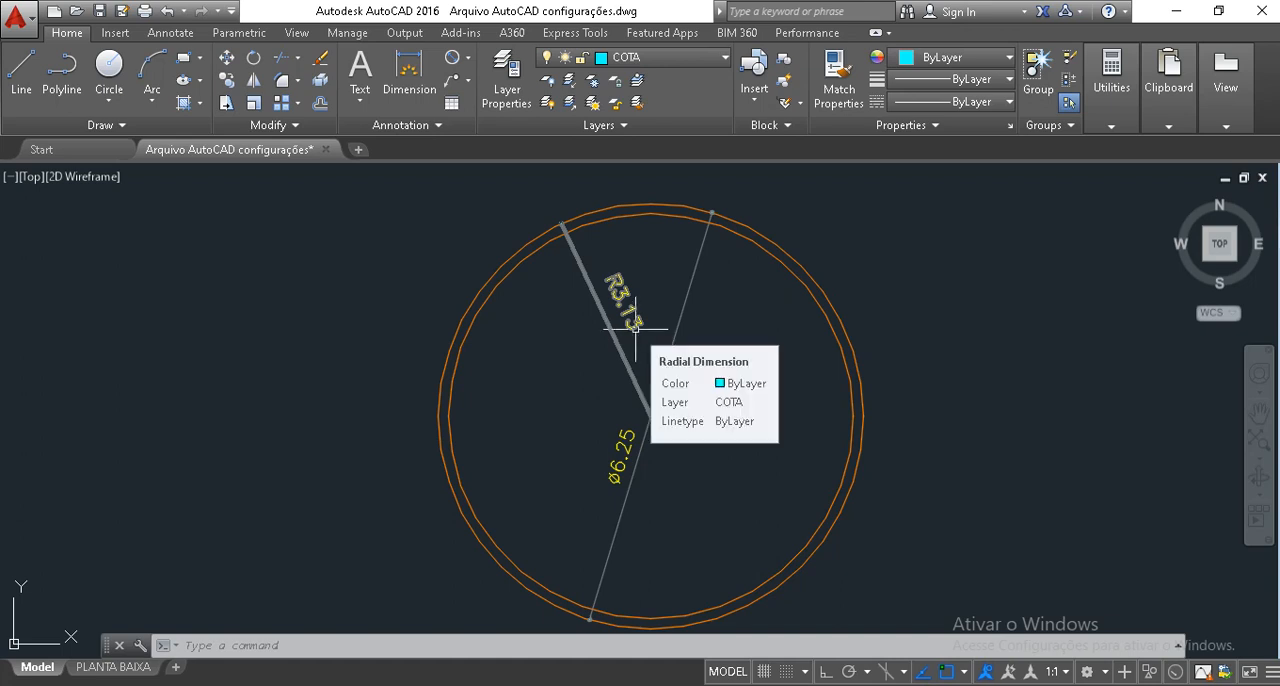
pyautogui.click(637, 452)
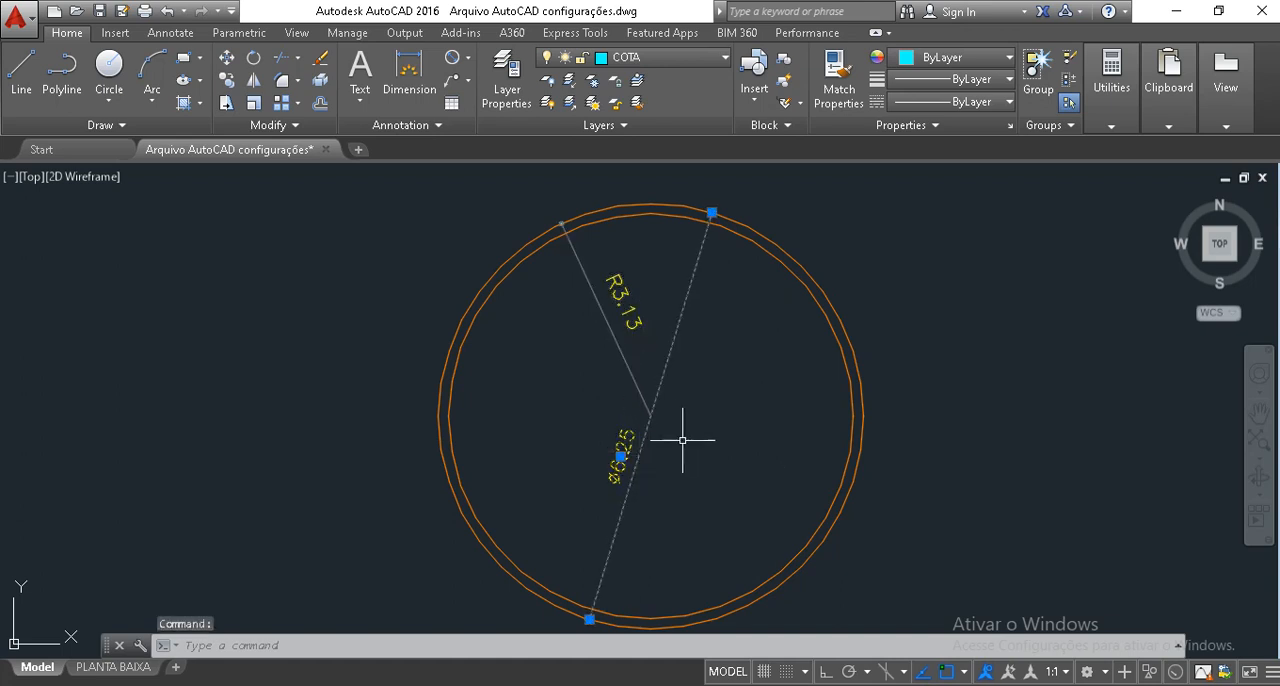
pyautogui.press('Escape')
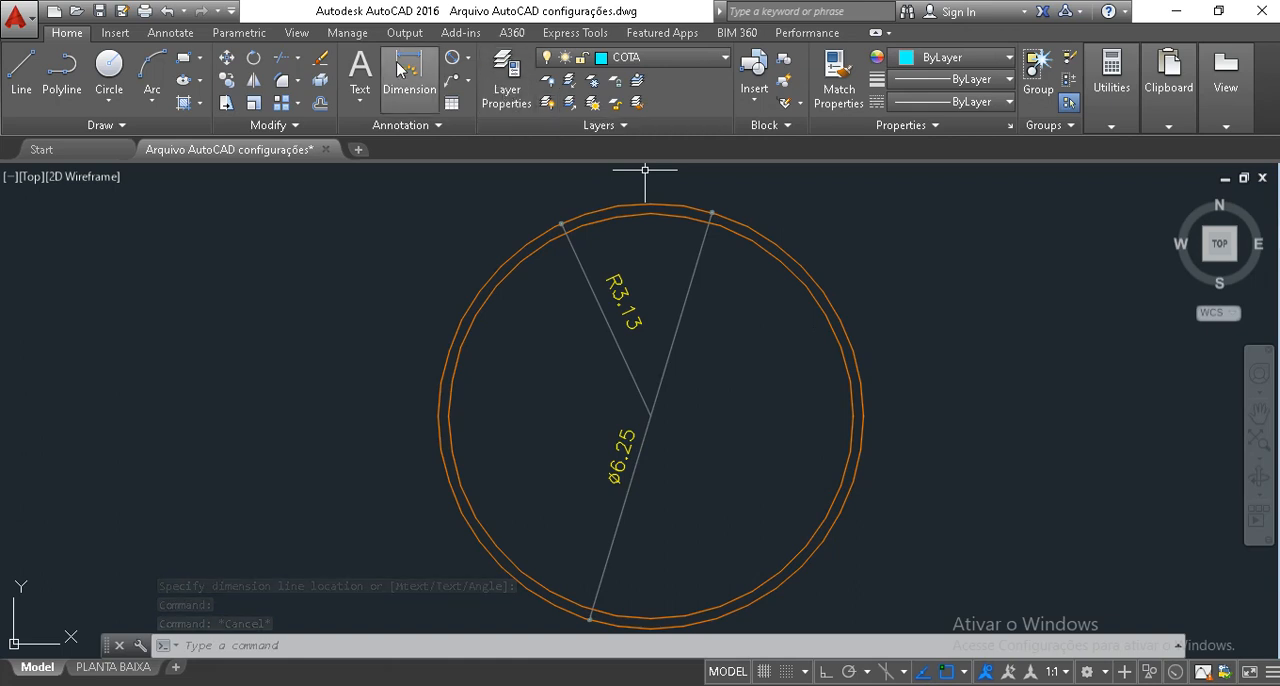
pyautogui.scroll(-2, 709, 450)
pyautogui.scroll(-2, 709, 452)
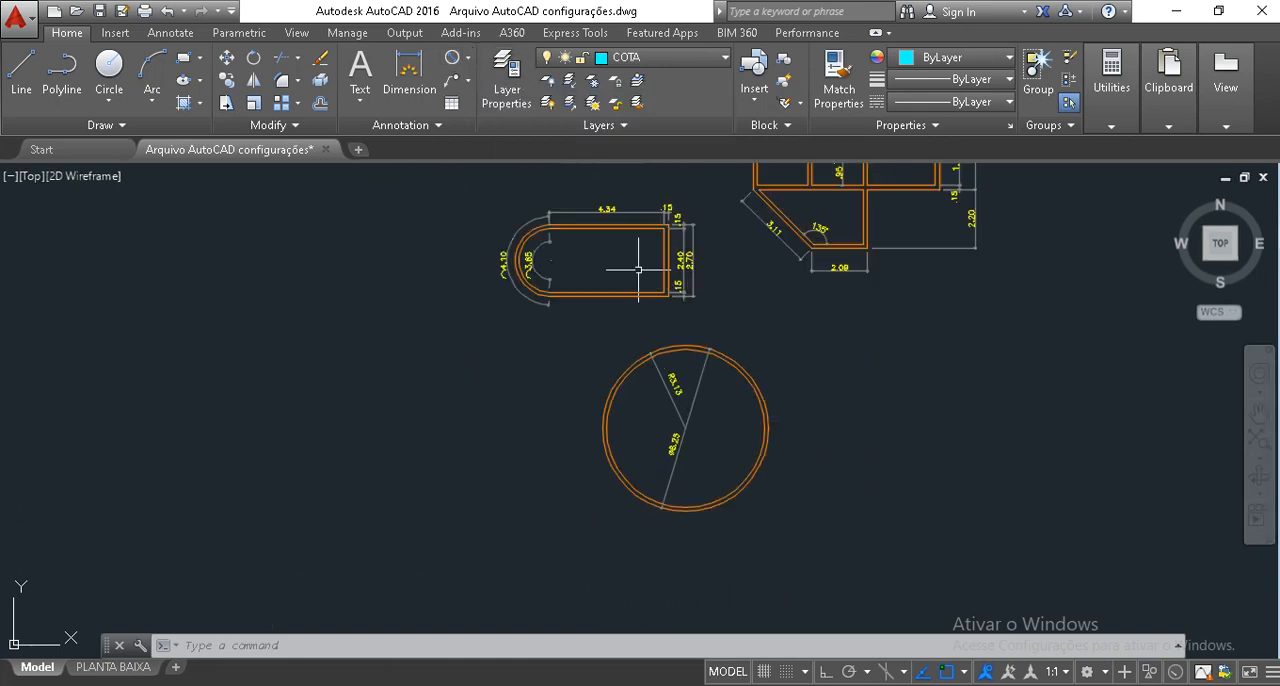
pyautogui.moveTo(730, 325); pyautogui.dragTo(627, 420, button='middle')
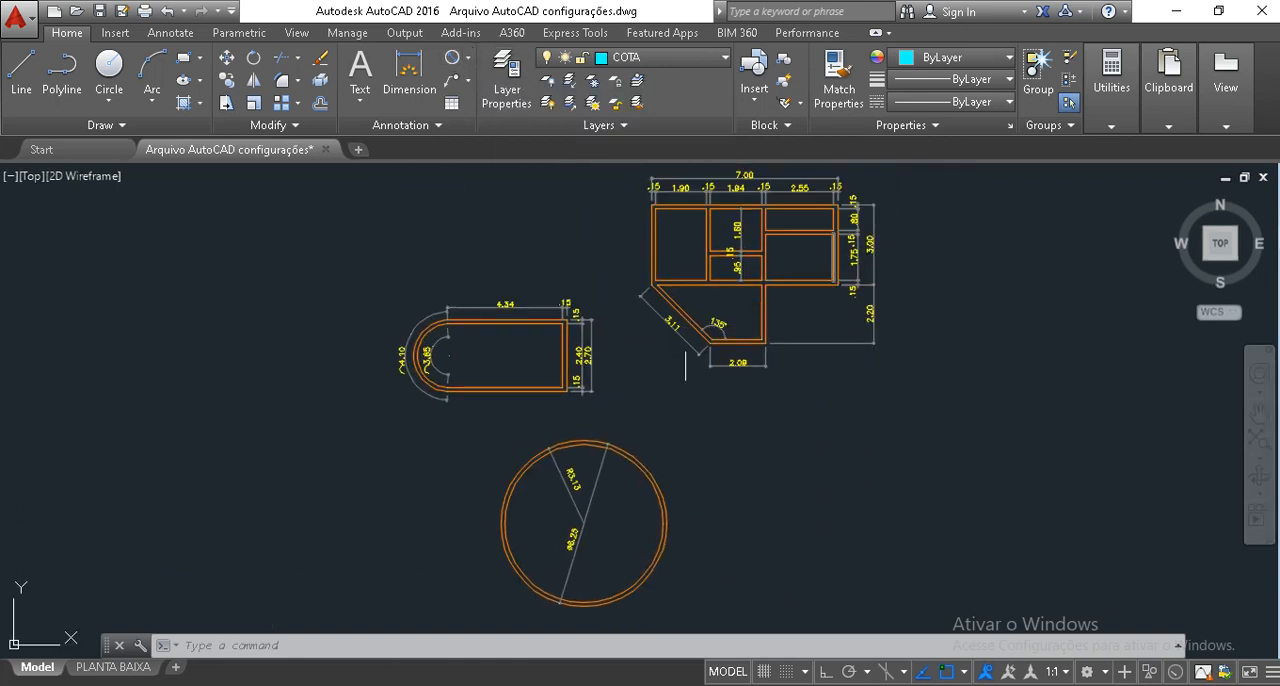